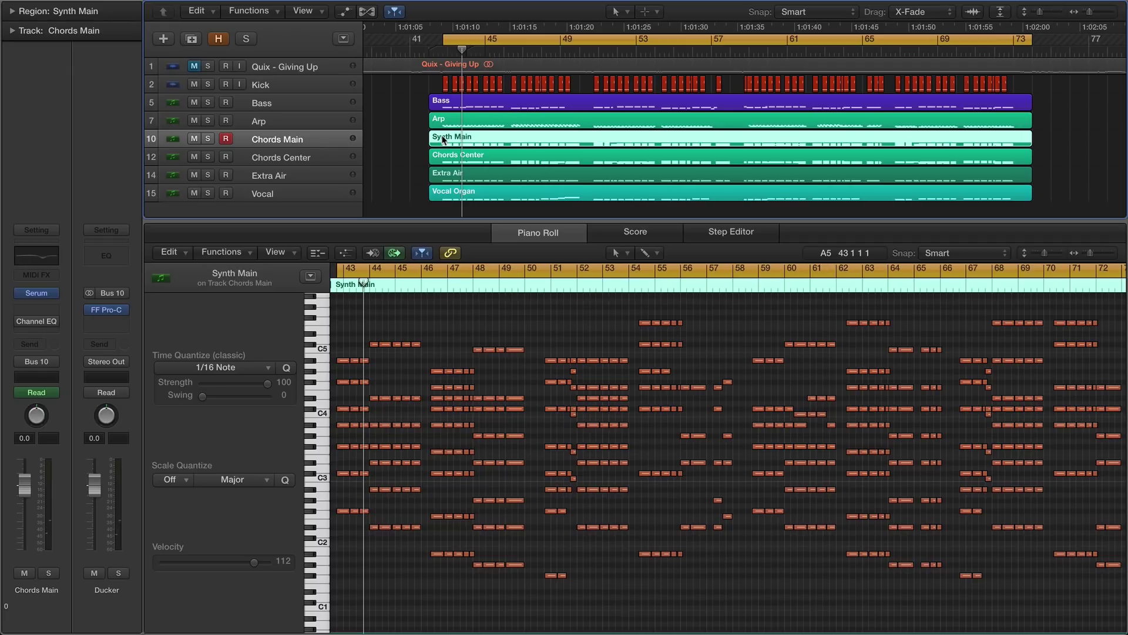
# Play the arrangement and compare it with the original by repeatedly soloing and unsoloing the Quix - Giving Up track
pyautogui.press('space')
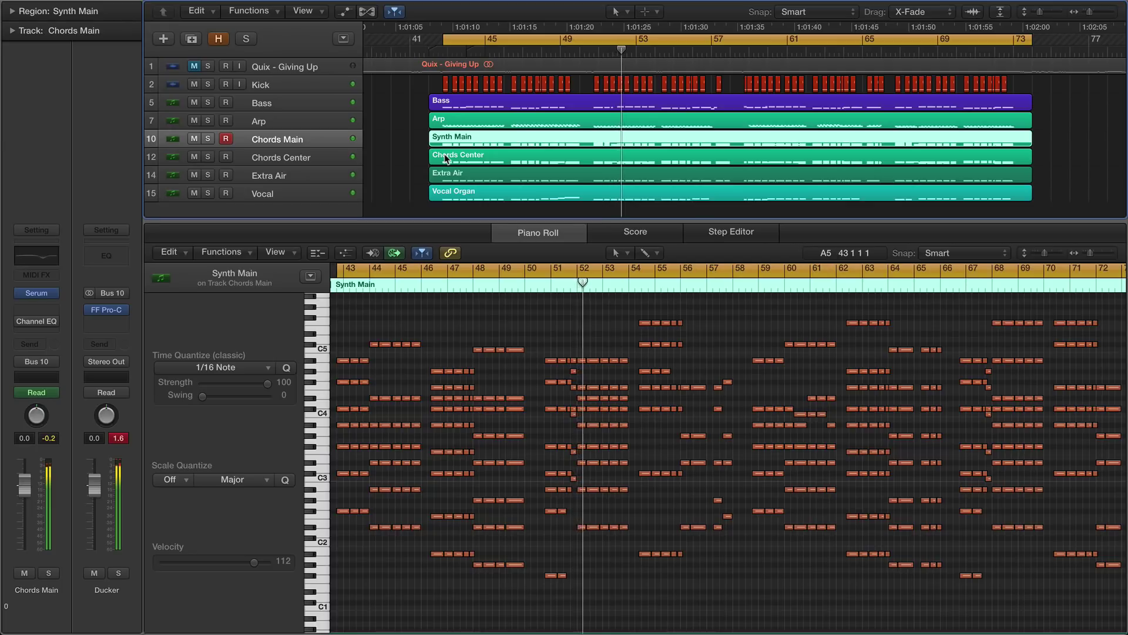
pyautogui.click(447, 158)
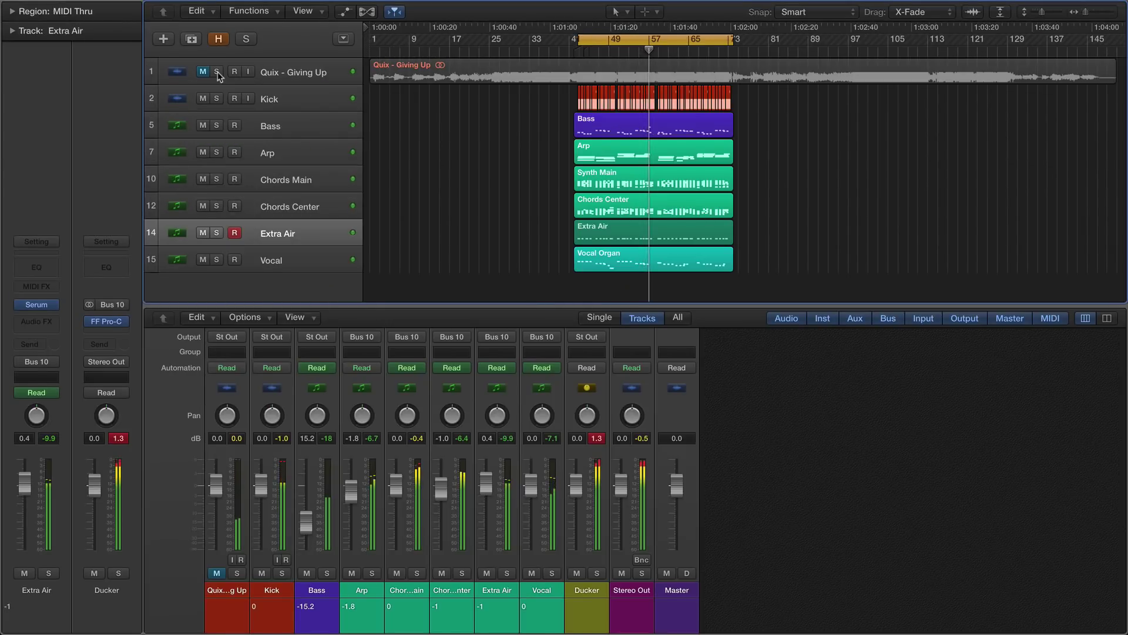
pyautogui.click(217, 72)
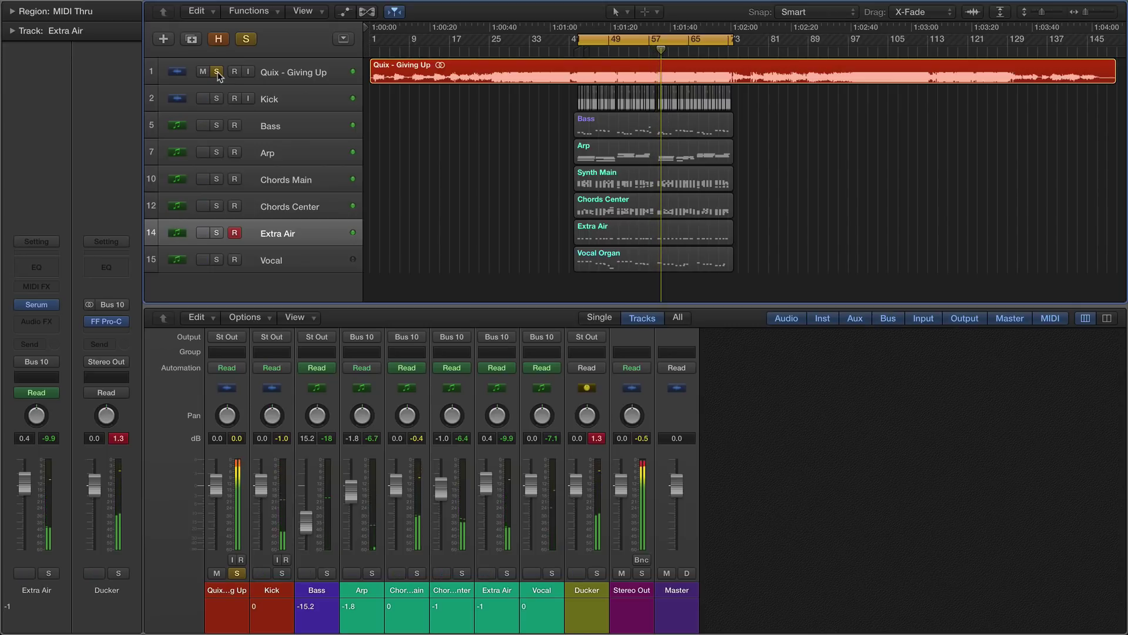
pyautogui.click(216, 73)
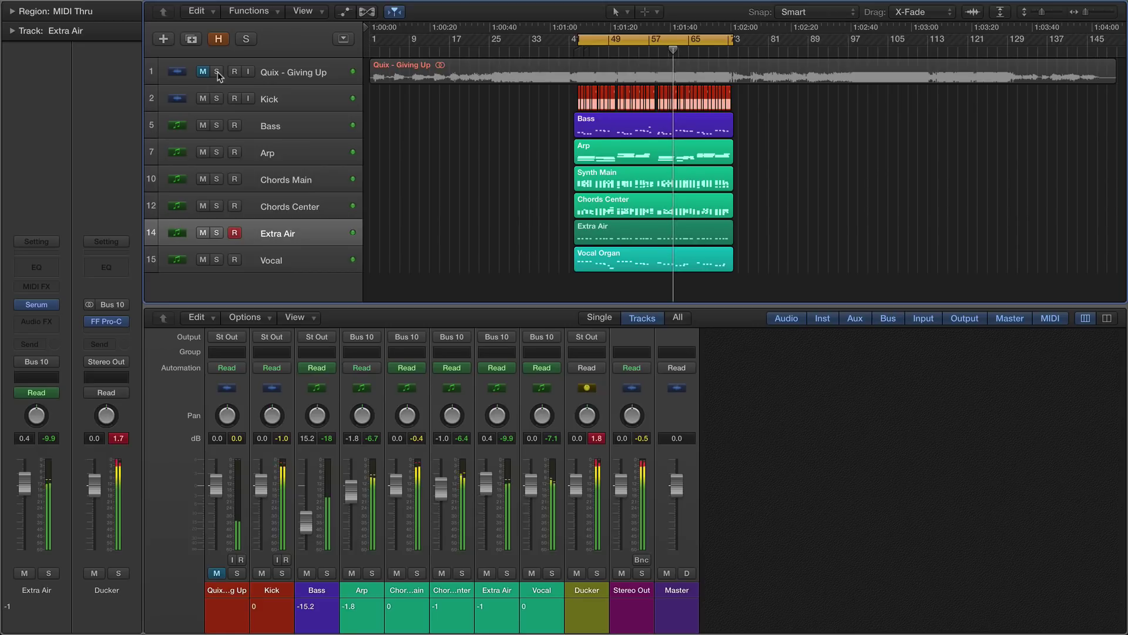
pyautogui.click(217, 72)
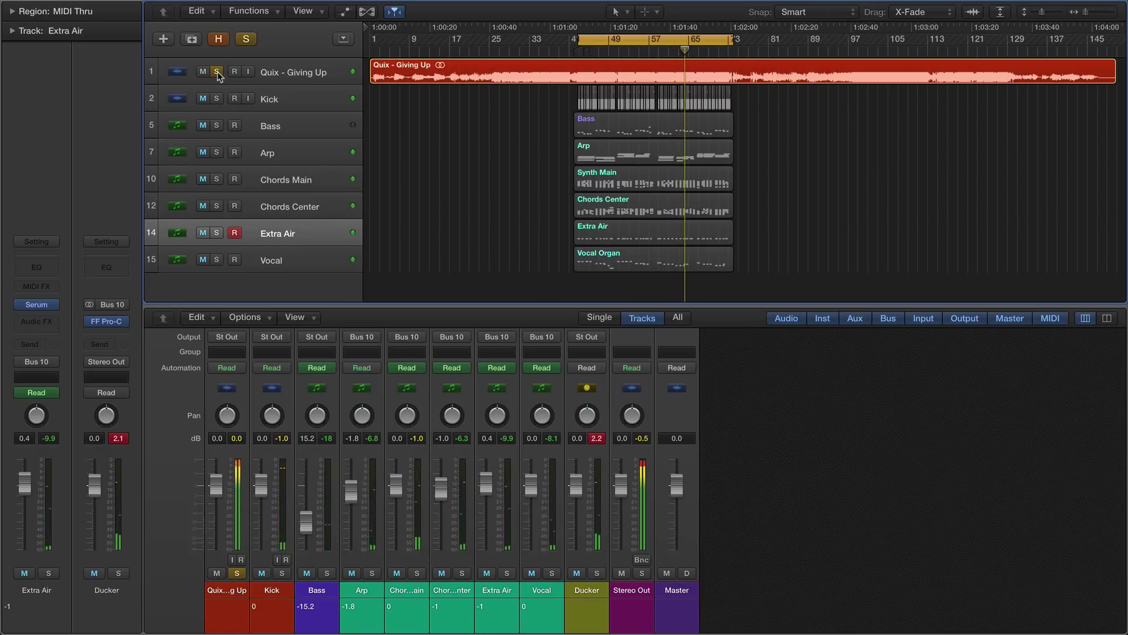
pyautogui.click(217, 73)
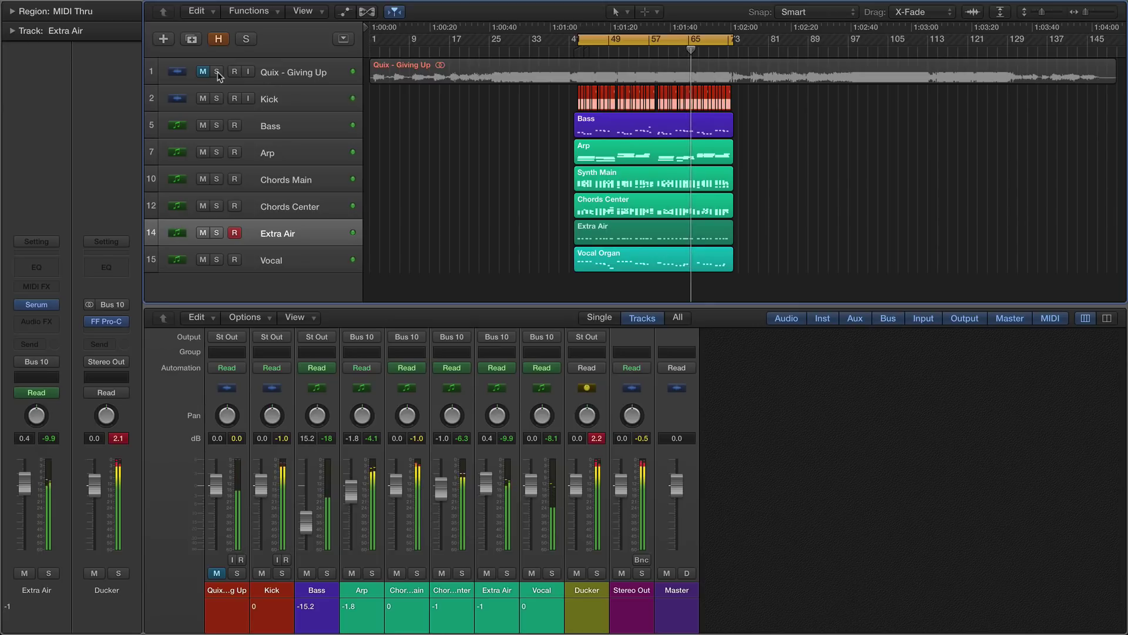
pyautogui.click(217, 73)
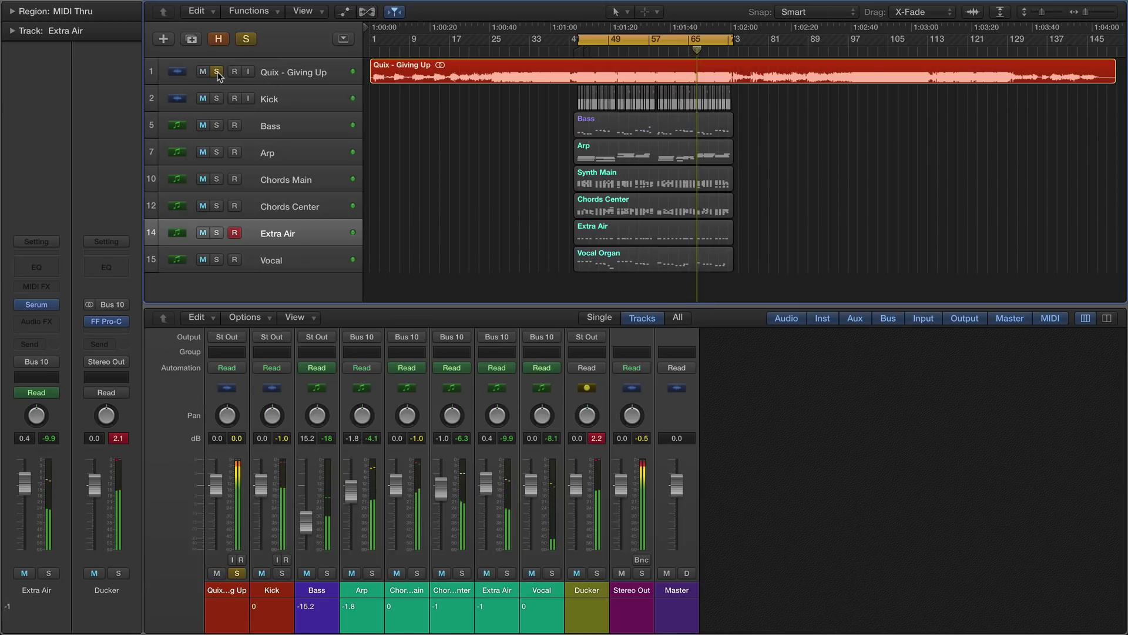
pyautogui.click(217, 72)
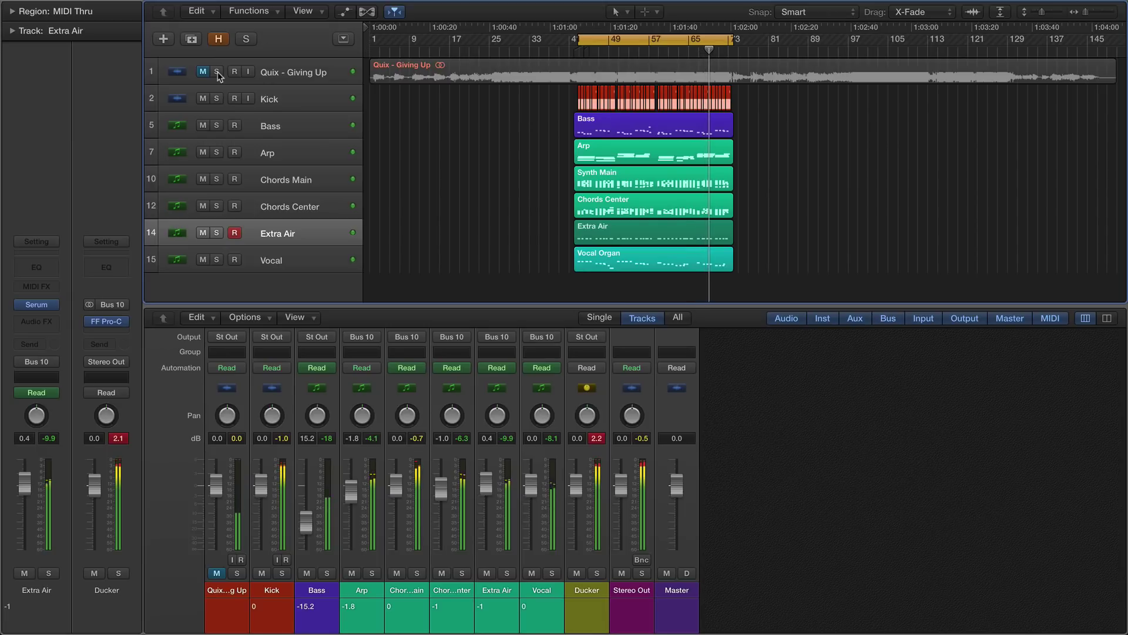
pyautogui.click(217, 71)
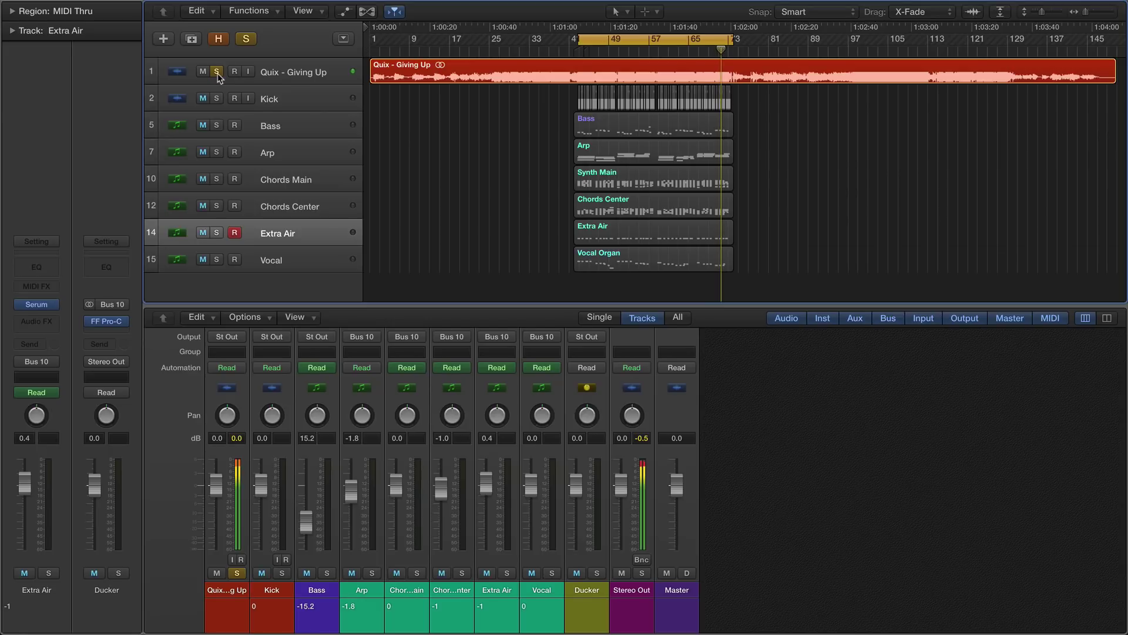
pyautogui.click(217, 72)
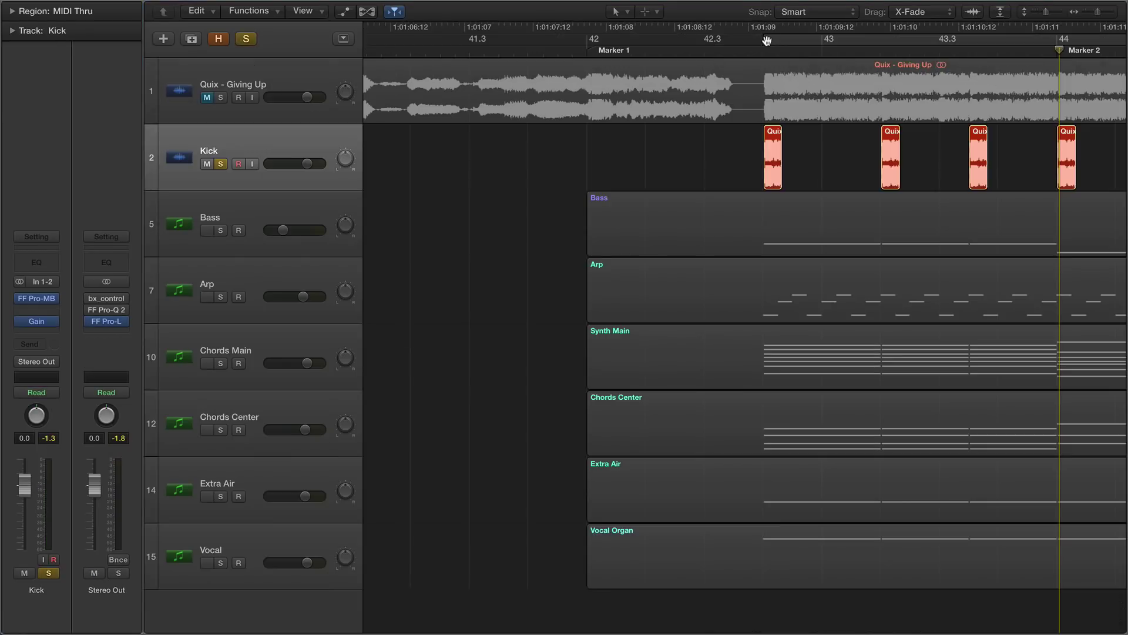
# Loop the first kick hit from bar 42.4 to 43 and play the soloed Kick track to examine its waveform
pyautogui.moveTo(764, 40); pyautogui.dragTo(813, 40)
pyautogui.press('space')
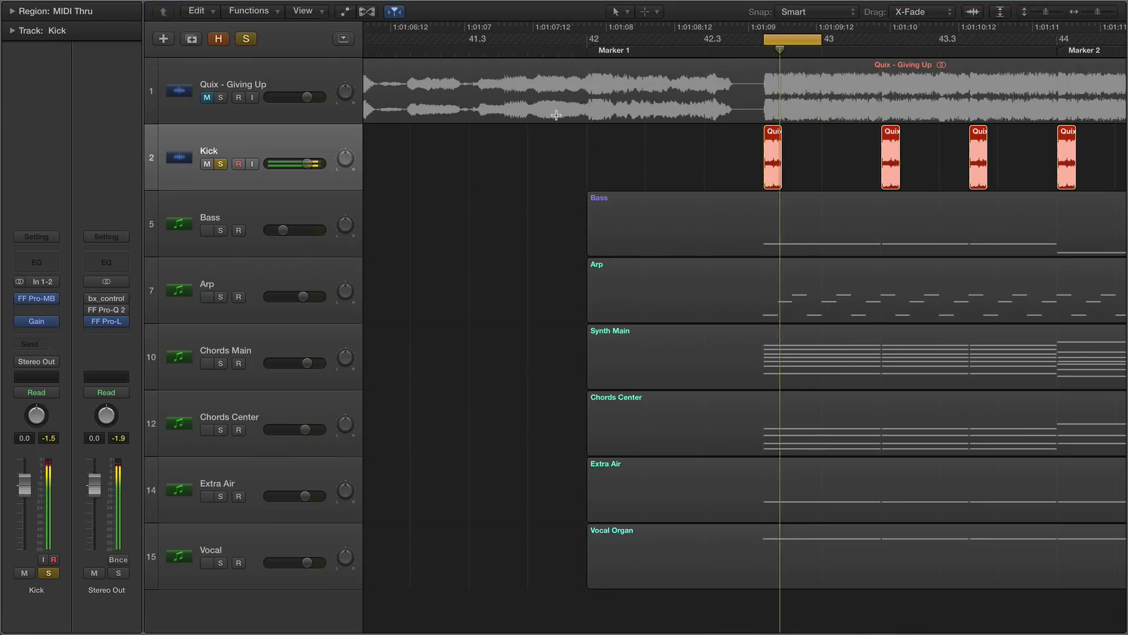
pyautogui.scroll(10, 824, 176)
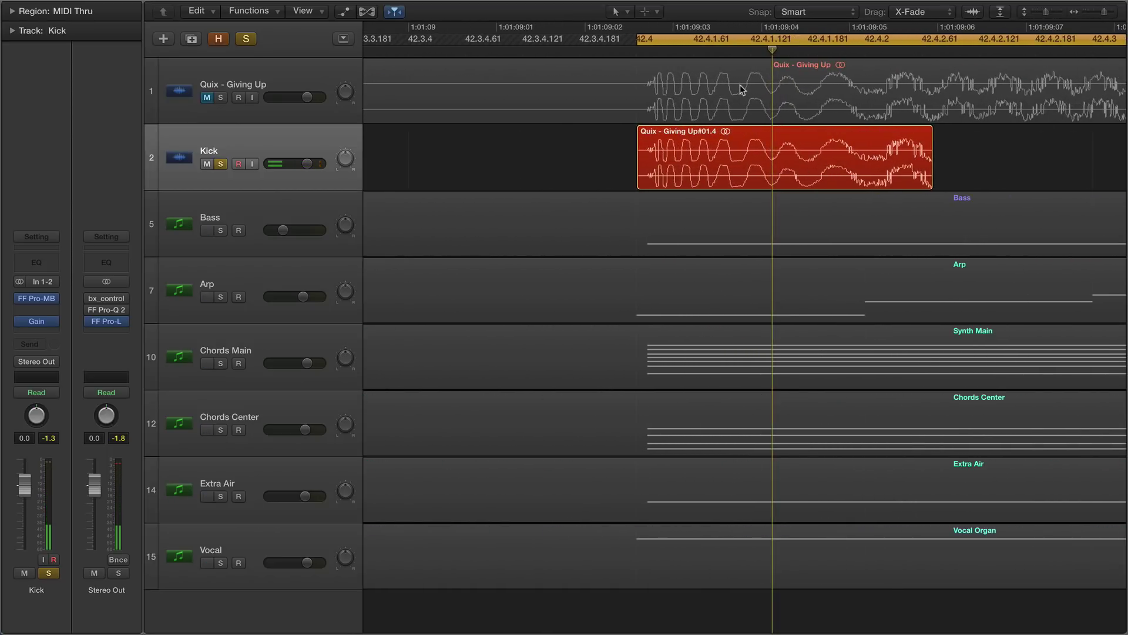
pyautogui.scroll(-6, 753, 151)
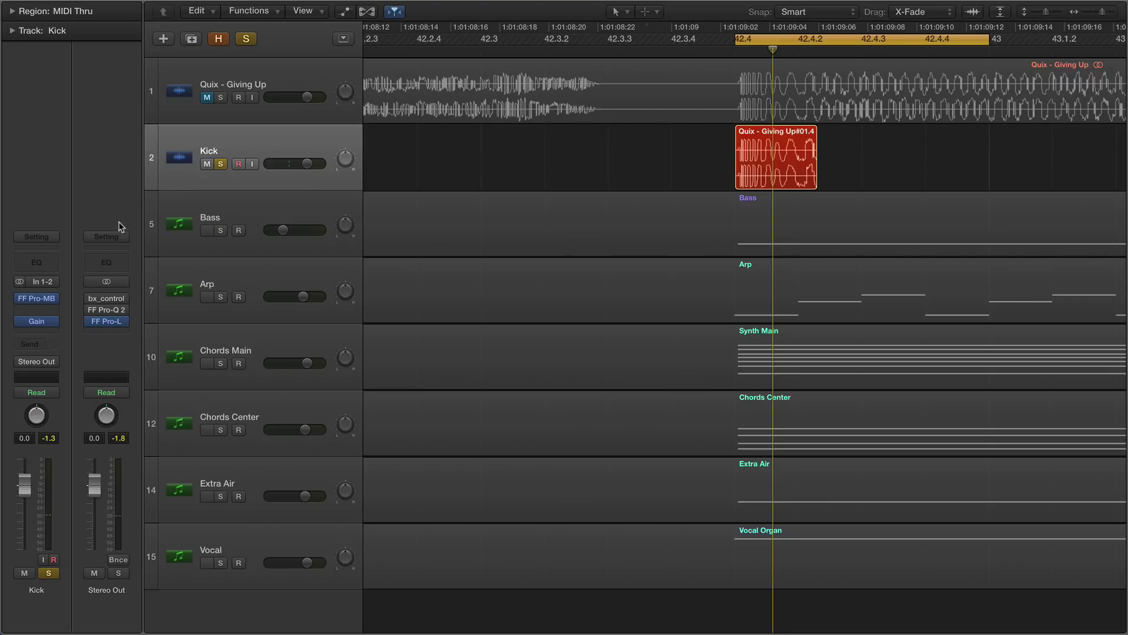
pyautogui.press('space')
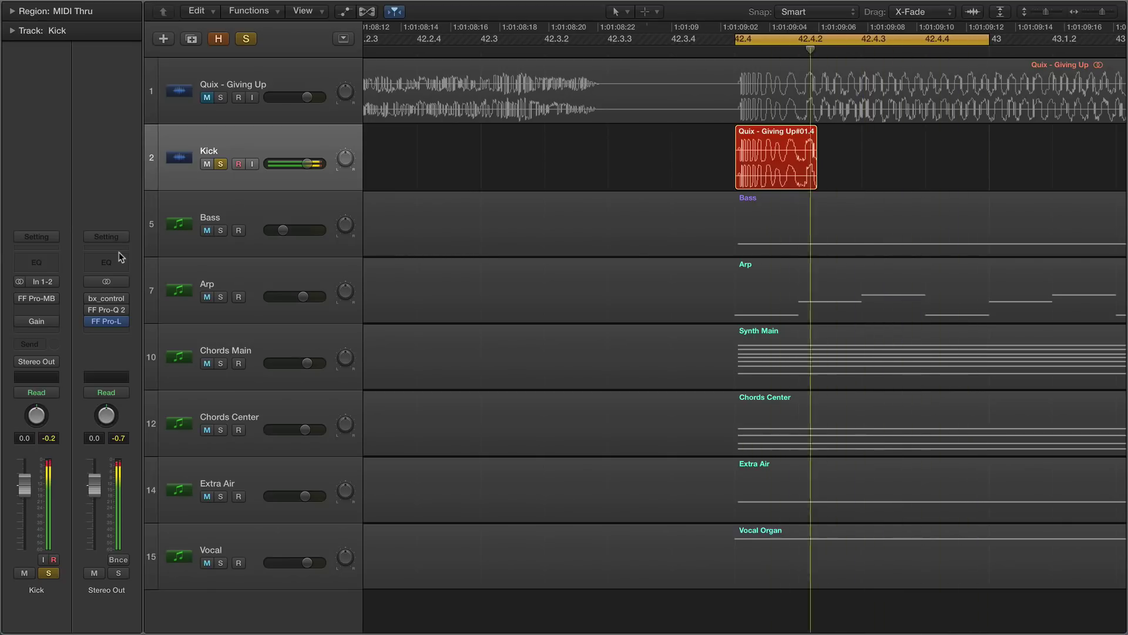
# Check the Kick track's Gain plug-in and enable its FF Pro-MB multiband compressor while auditioning the sample
pyautogui.click(35, 322)
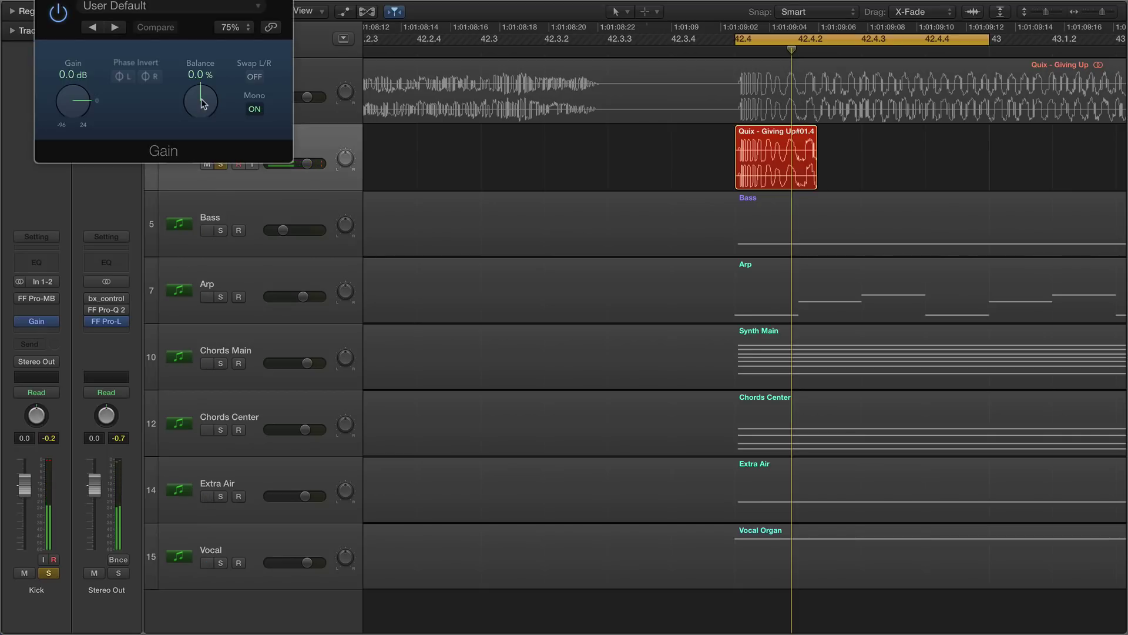
pyautogui.click(43, 1)
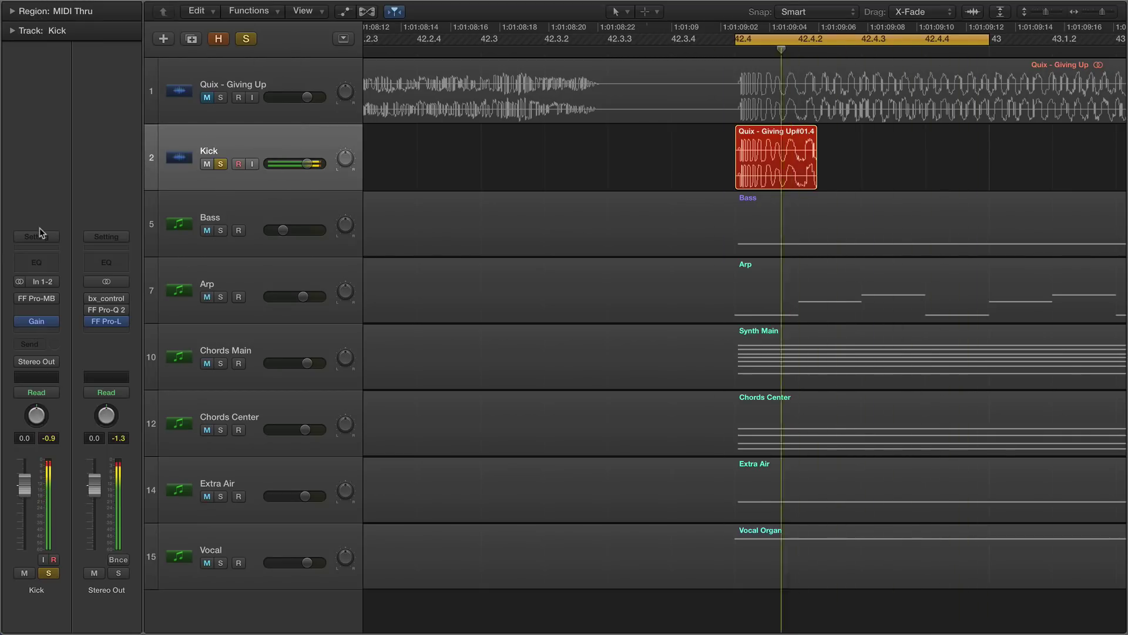
pyautogui.click(38, 298)
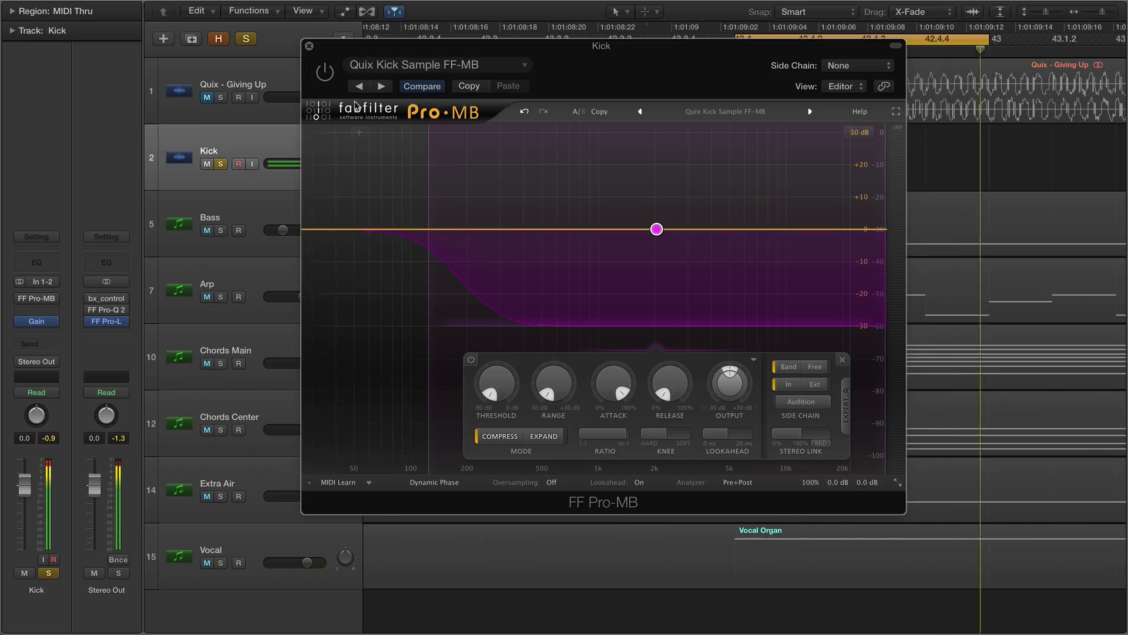
pyautogui.click(327, 73)
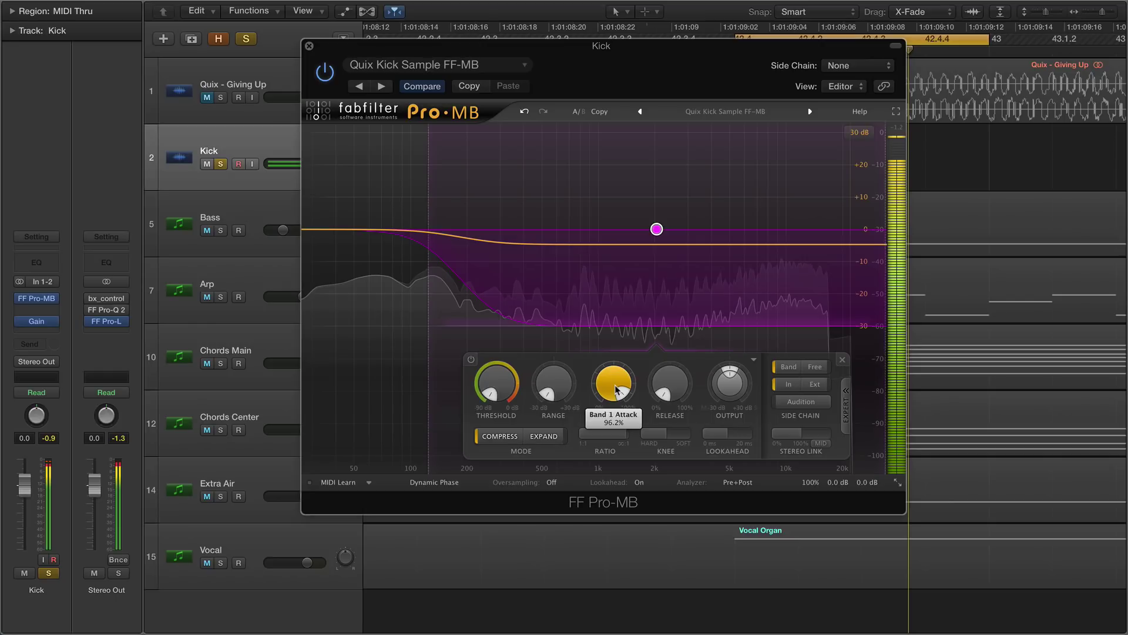
pyautogui.moveTo(617, 390); pyautogui.dragTo(625, 325)
pyautogui.press('space')
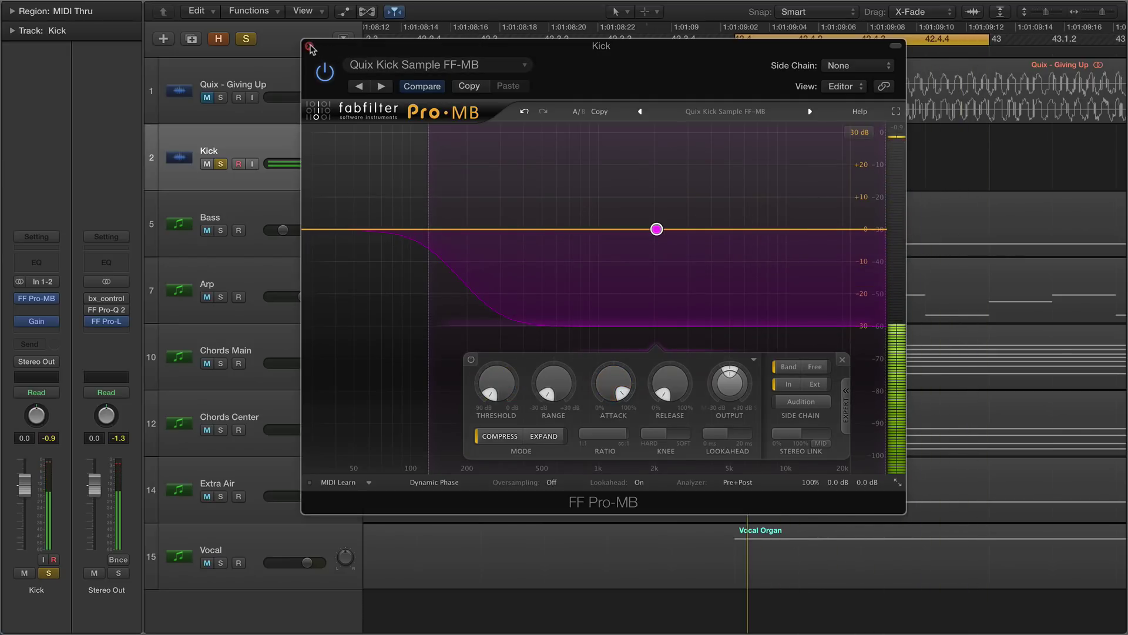
pyautogui.click(309, 47)
pyautogui.scroll(-5, 755, 233)
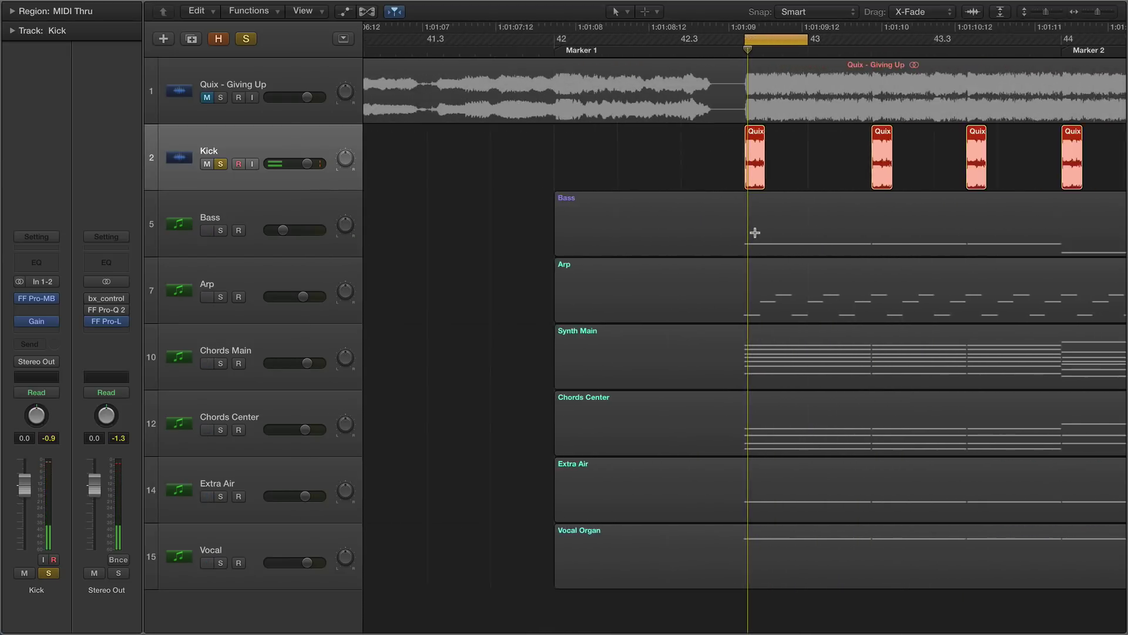
pyautogui.scroll(-6, 755, 233)
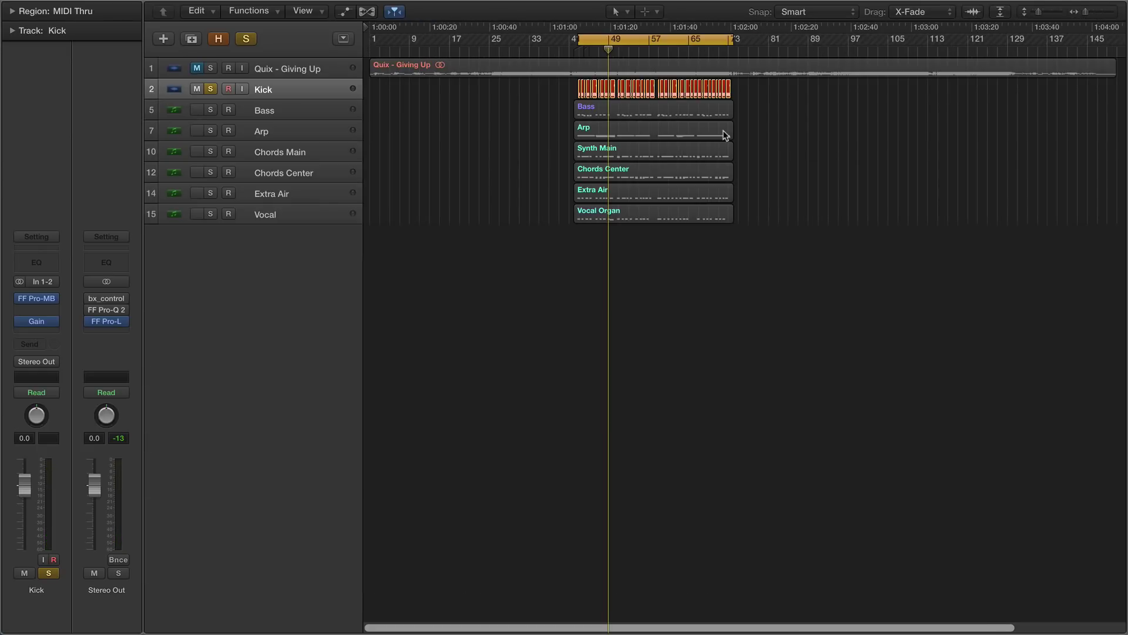
# Show the mixer and examine the Ducker channel's FF Pro-C side-chain source and the Bass channel's send
pyautogui.press('x')
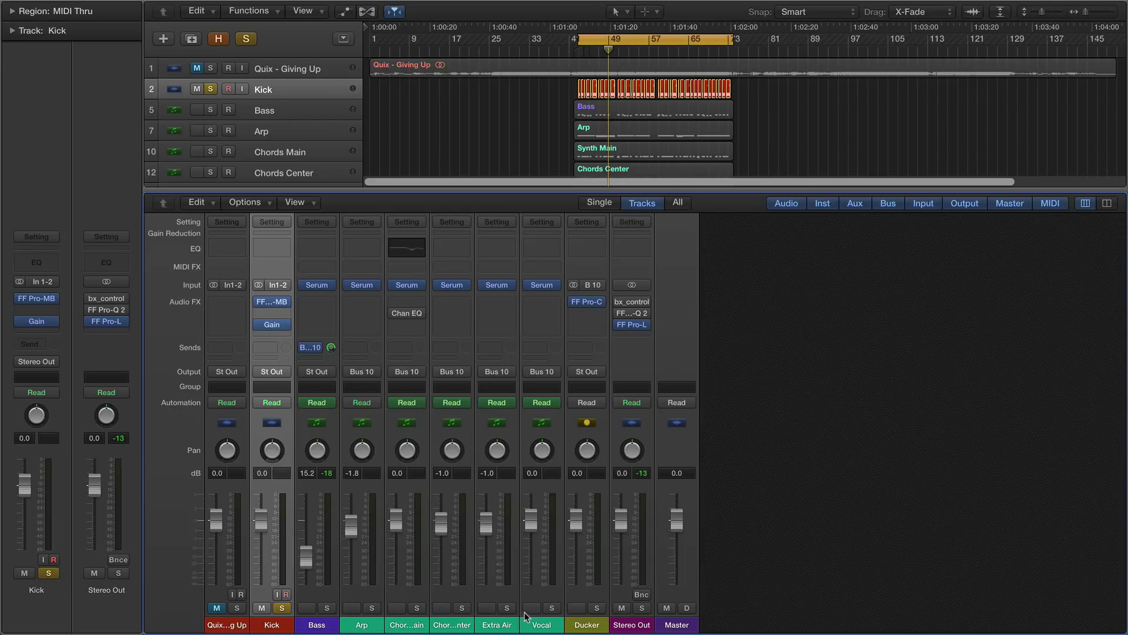
pyautogui.click(587, 302)
pyautogui.moveTo(302, 4); pyautogui.dragTo(814, 185)
pyautogui.click(943, 197)
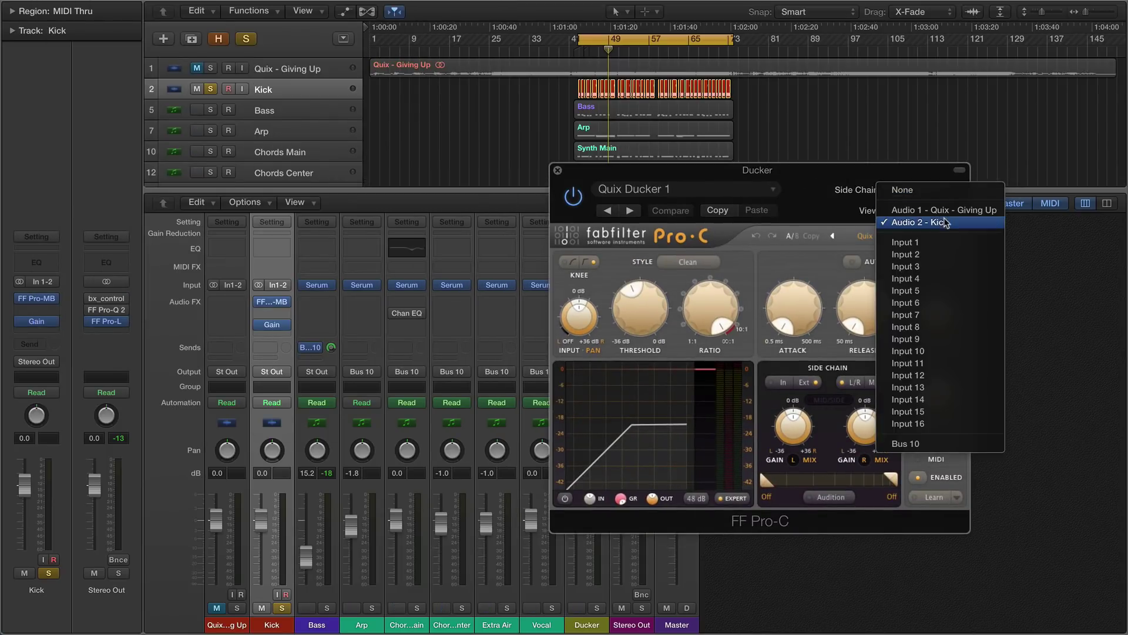
pyautogui.click(920, 171)
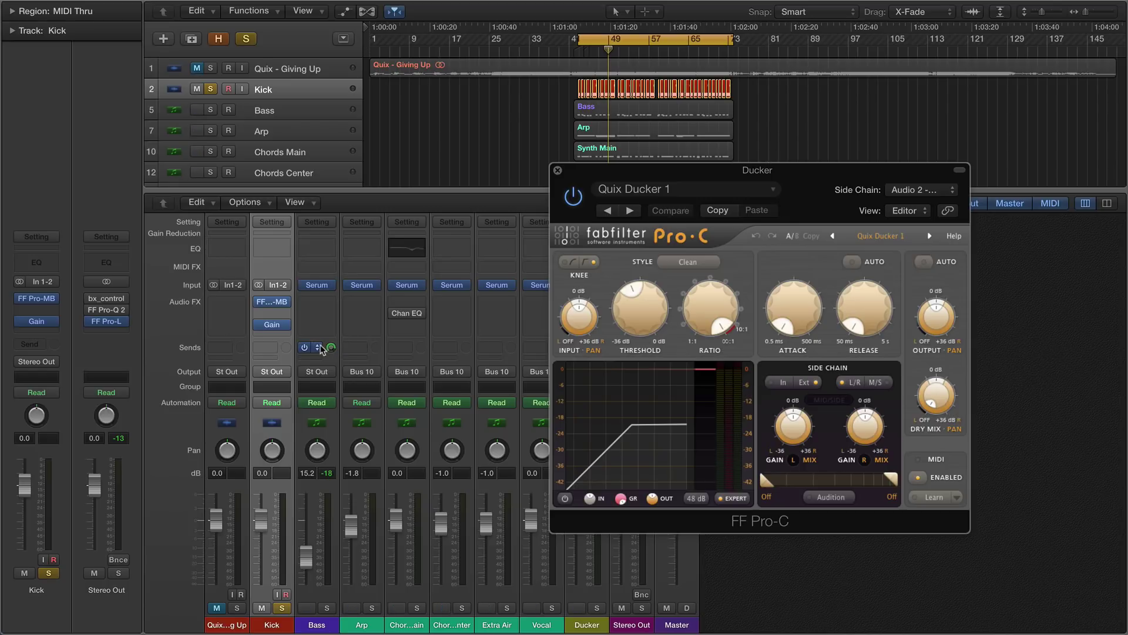
pyautogui.click(321, 348)
pyautogui.click(341, 346)
# Unsolo the Kick track and play the mix, switching the Ducker's FF Pro-C off and on to compare the ducking
pyautogui.click(210, 90)
pyautogui.press('space')
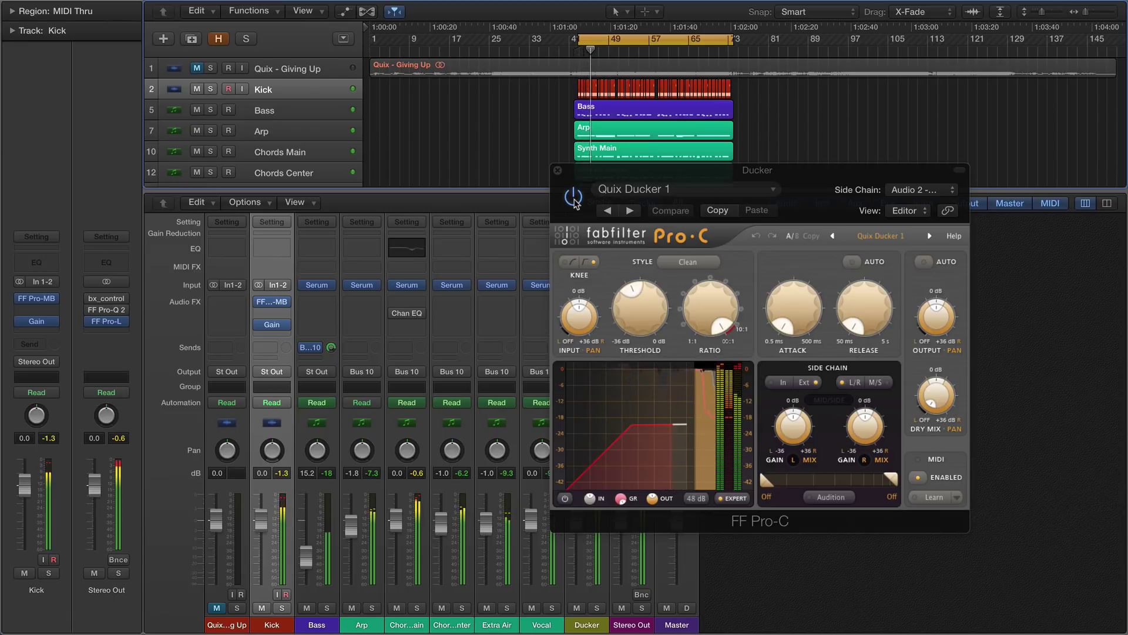
pyautogui.click(574, 198)
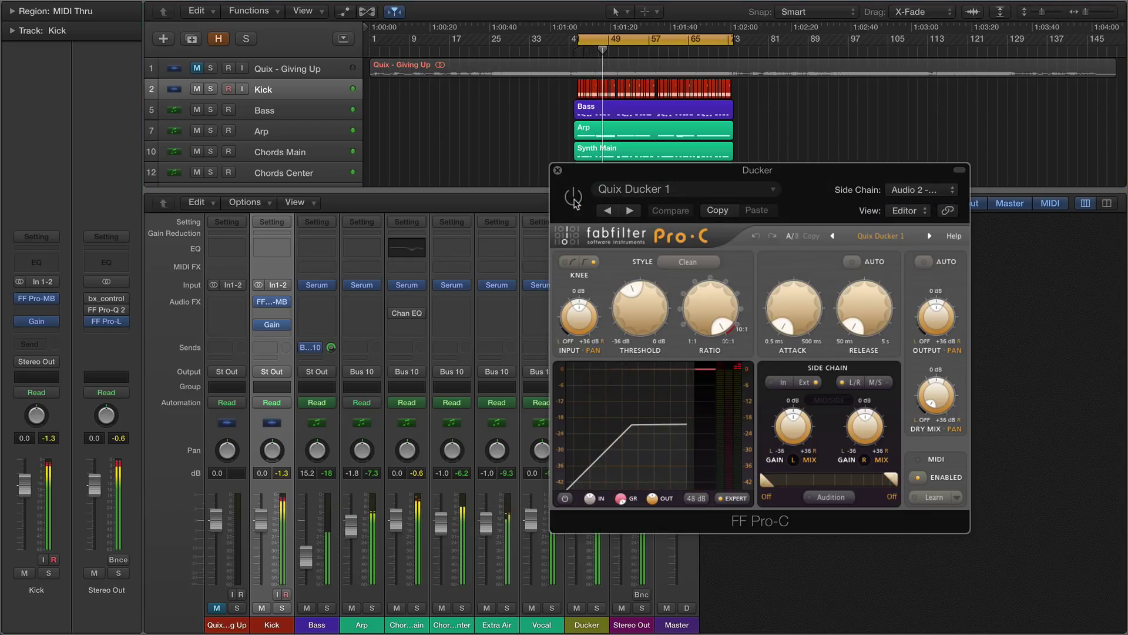
pyautogui.click(574, 200)
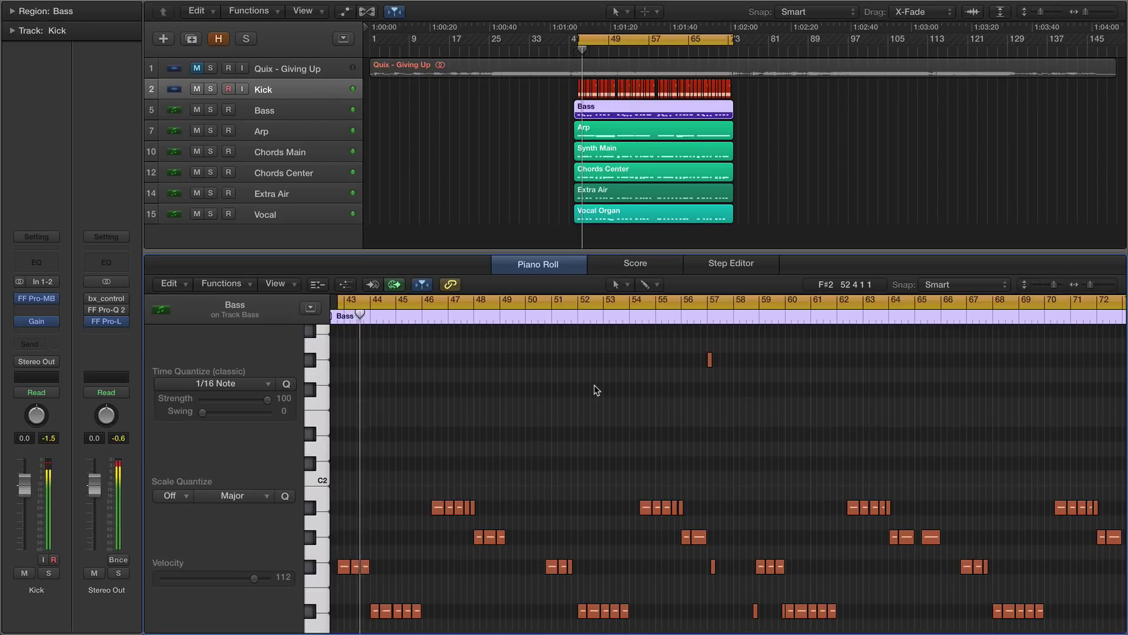
# Solo the Bass track and open its Serum instrument, moving the plug-in window so it is fully visible
pyautogui.click(210, 110)
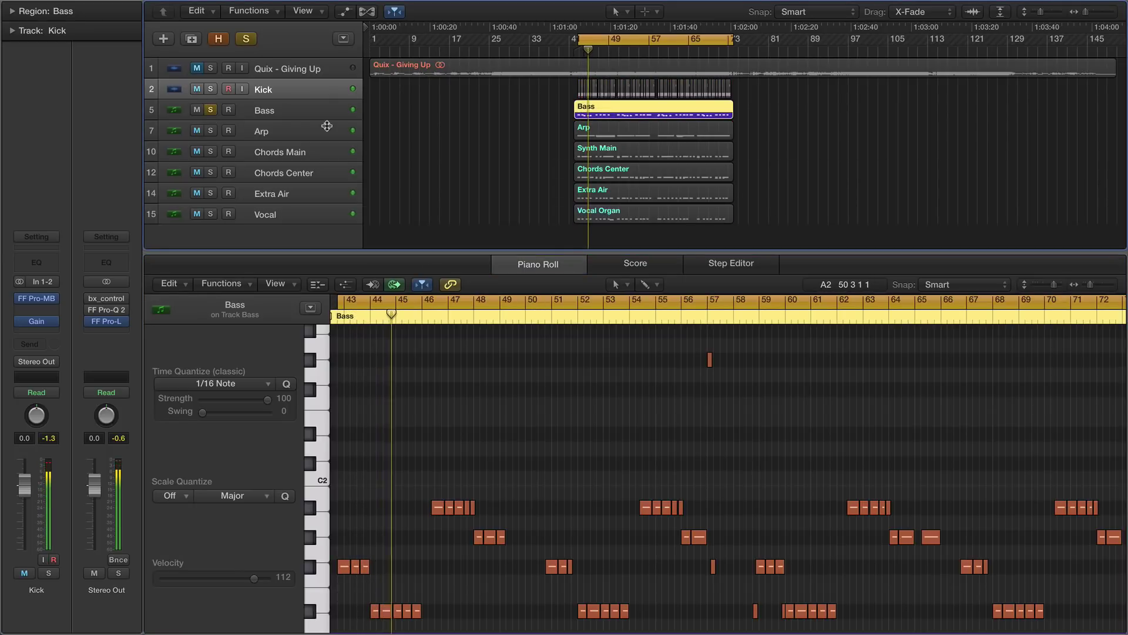
pyautogui.click(257, 112)
pyautogui.click(37, 275)
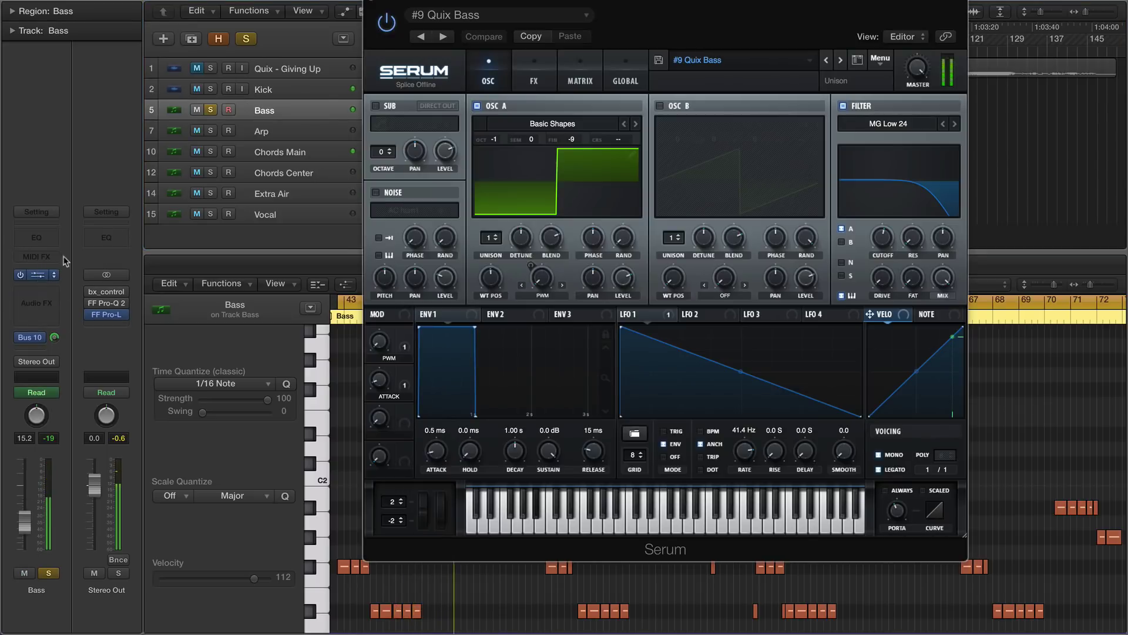
pyautogui.moveTo(734, 28); pyautogui.dragTo(649, 81)
pyautogui.click(885, 47)
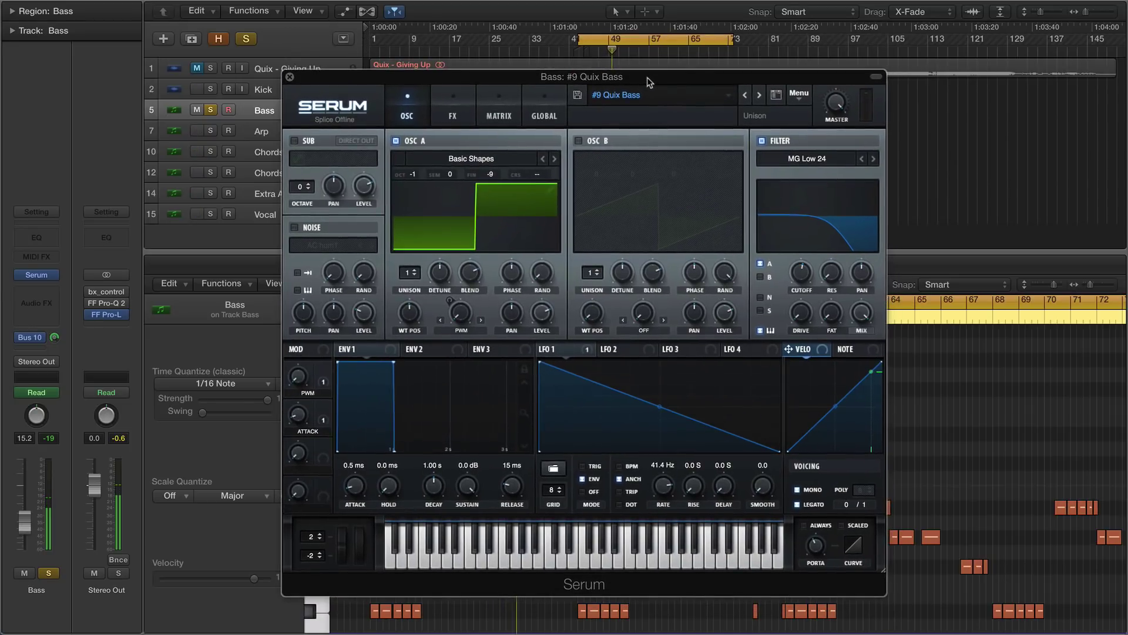
# Reset the Bass track's Serum to the Init preset and start playback of the bass line
pyautogui.click(799, 103)
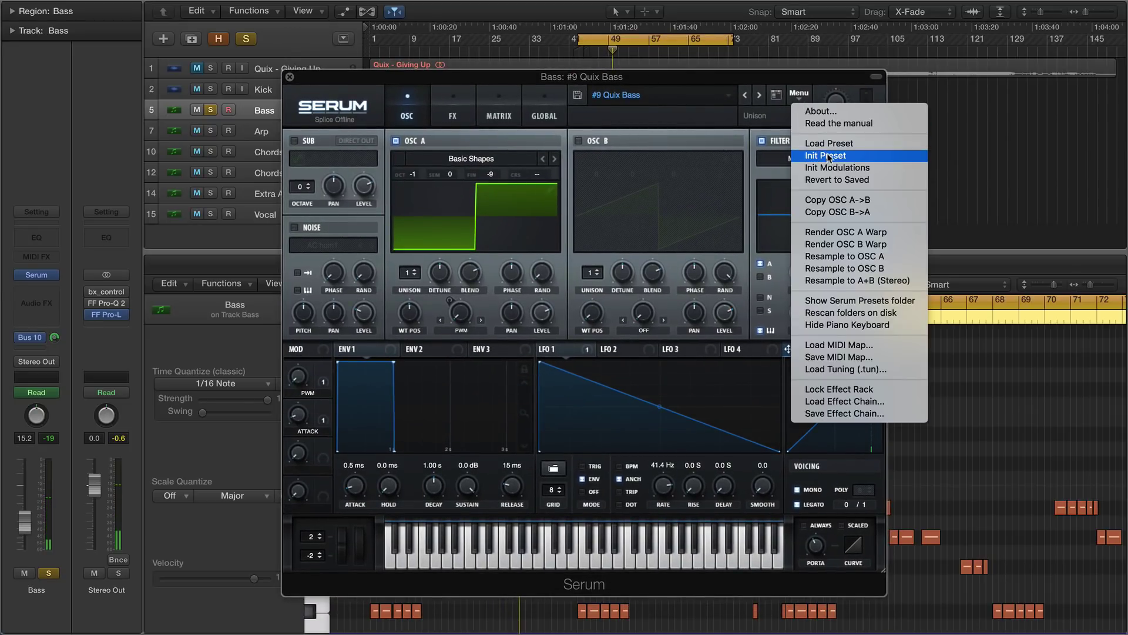
pyautogui.click(830, 157)
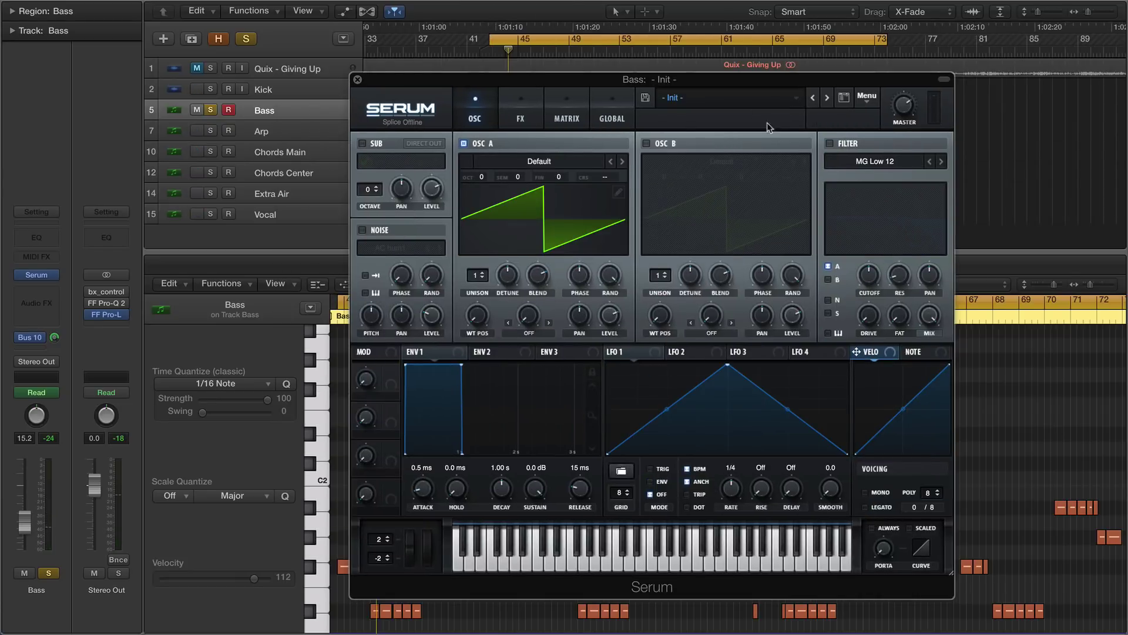
pyautogui.press('space')
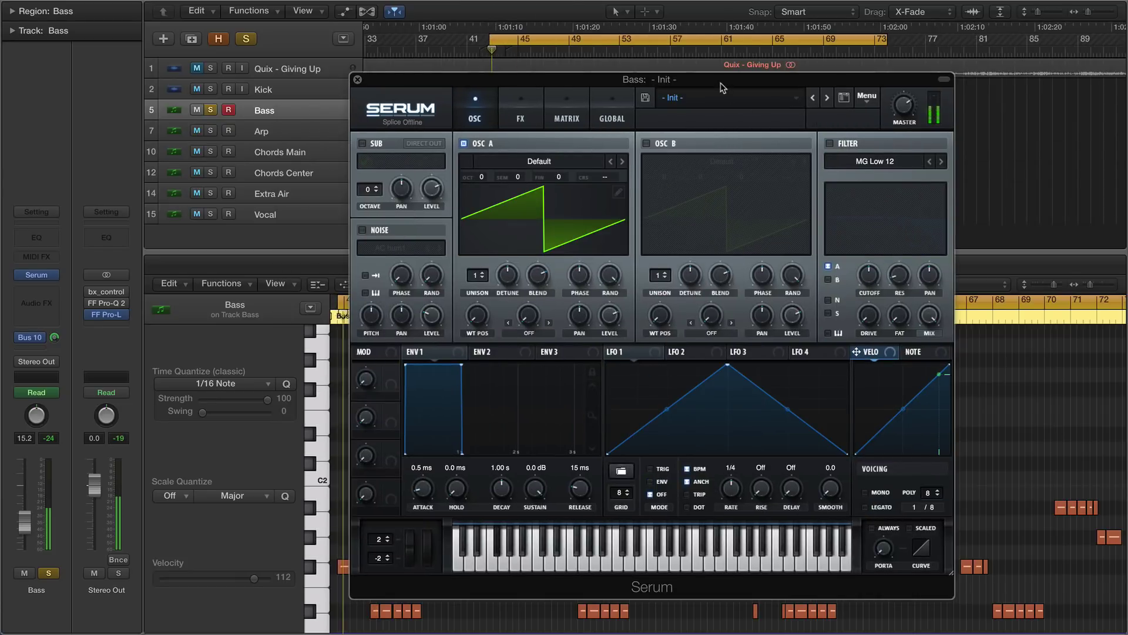
# Set Serum's OSC A octave to -1 and switch its wavetable to Basic Shapes
pyautogui.moveTo(481, 178); pyautogui.dragTo(484, 198)
pyautogui.click(621, 162)
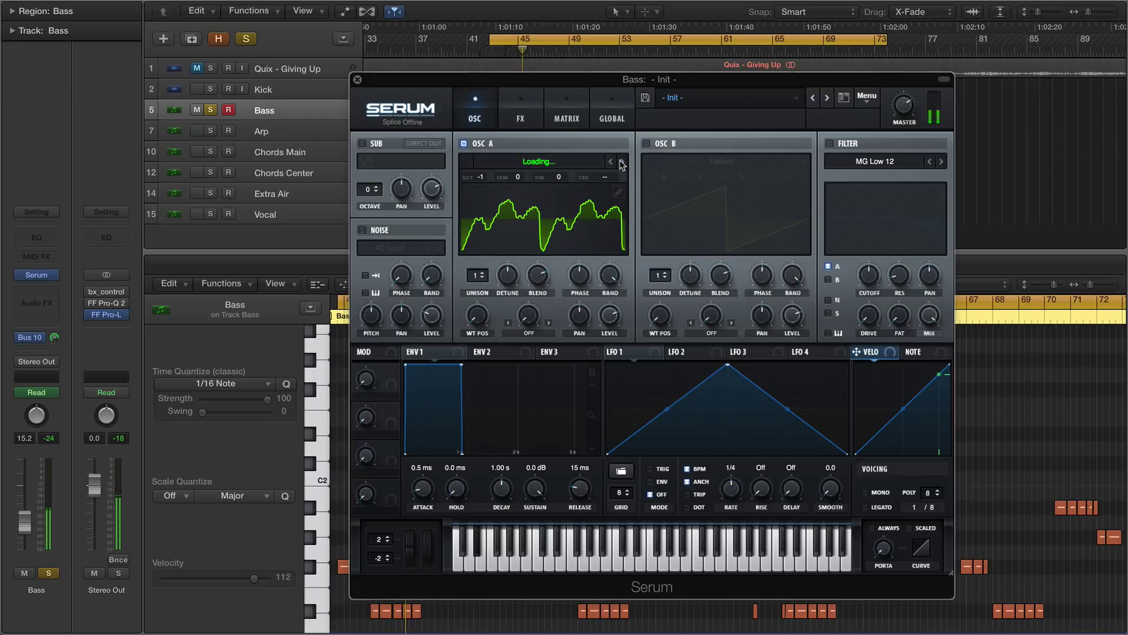
pyautogui.click(621, 162)
pyautogui.click(621, 162)
pyautogui.click(621, 162)
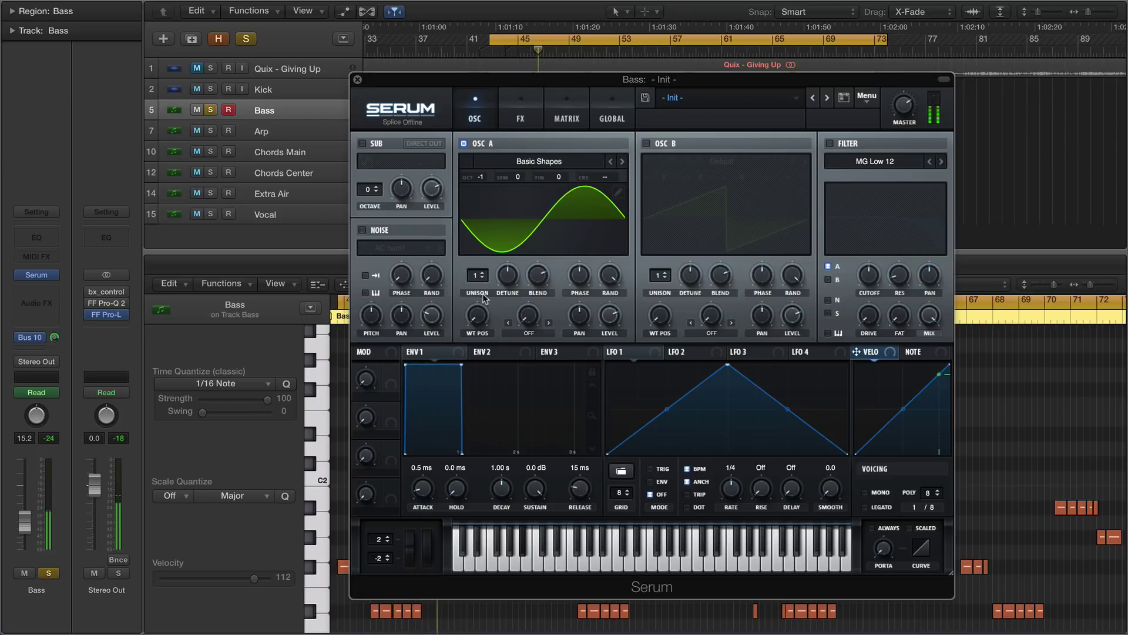
# Set OSC A's wavetable position to 4 and make the voicing mono with legato, adjusting the portamento
pyautogui.moveTo(479, 313); pyautogui.dragTo(487, 248)
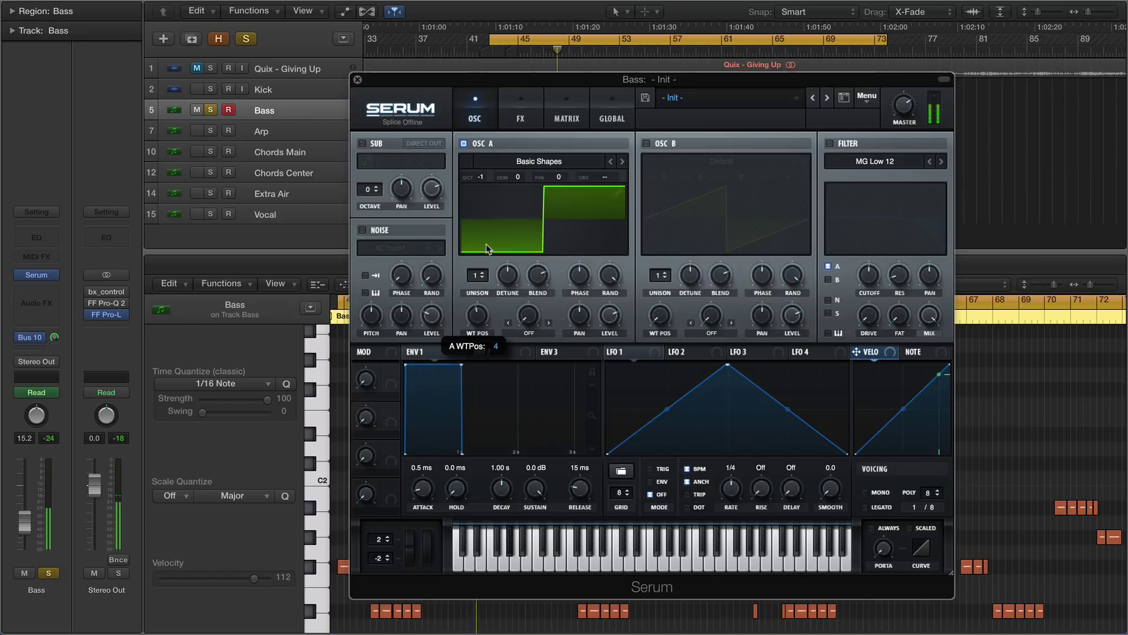
pyautogui.click(866, 491)
pyautogui.moveTo(883, 549); pyautogui.dragTo(891, 496)
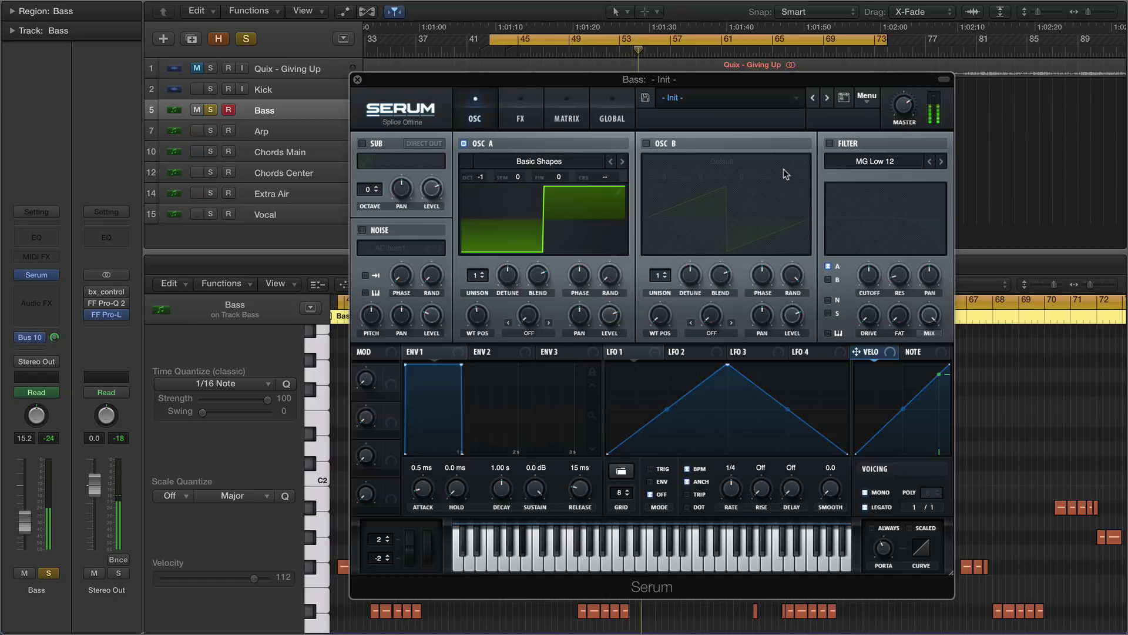
# Enable the filter as MG Low 24 with key tracking and set its cutoff to 2301 Hz
pyautogui.click(829, 143)
pyautogui.click(941, 163)
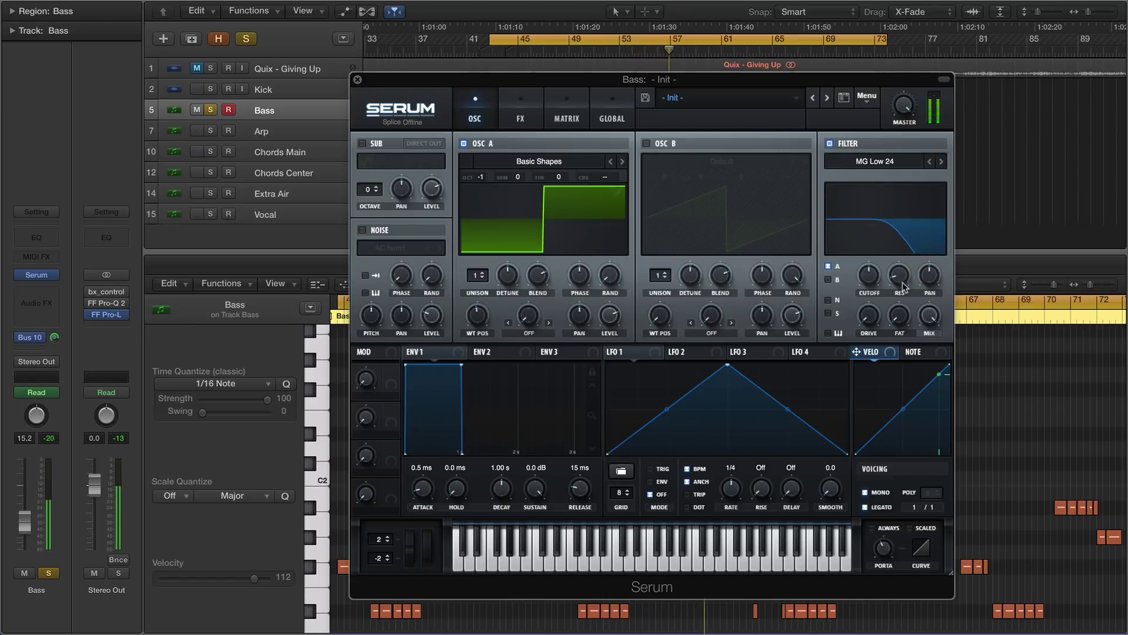
pyautogui.click(828, 333)
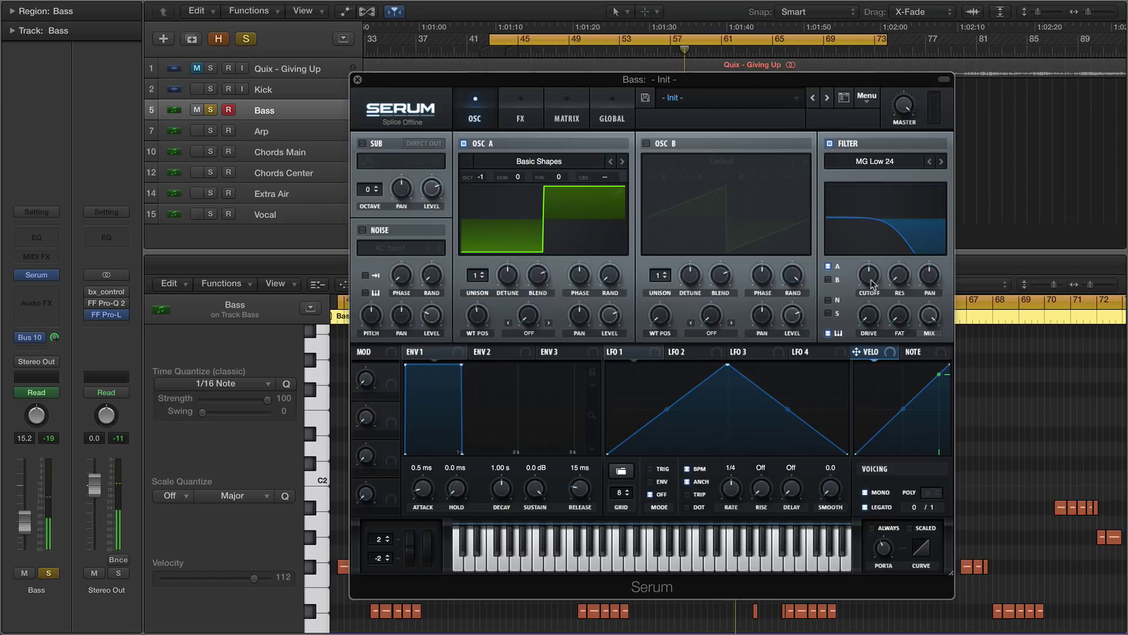
pyautogui.moveTo(872, 284); pyautogui.dragTo(874, 276)
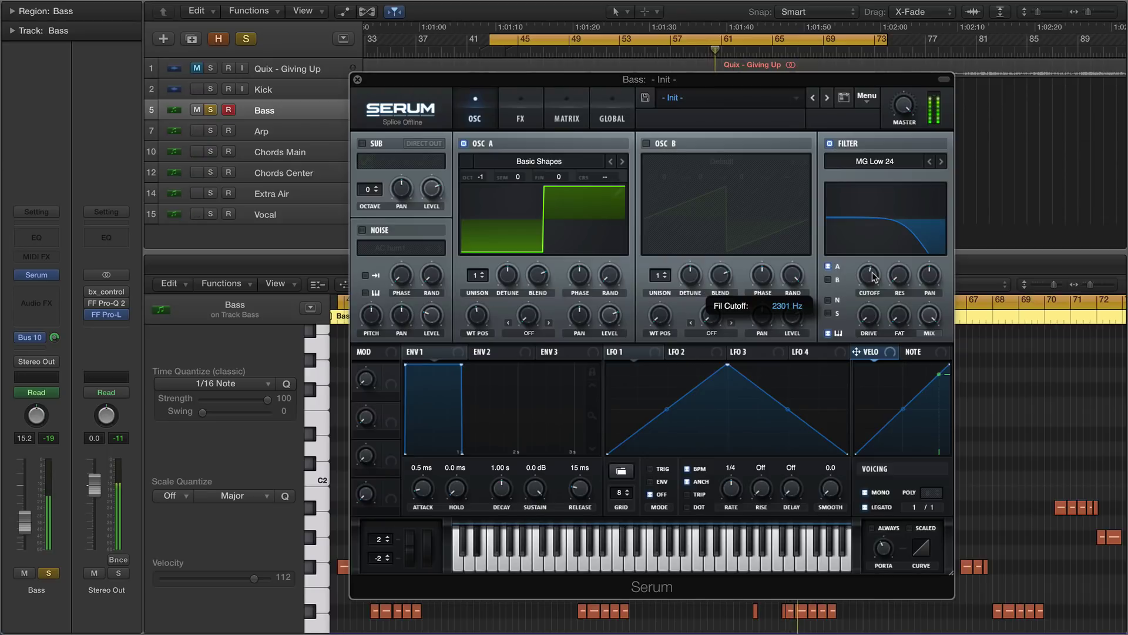
pyautogui.moveTo(872, 273)
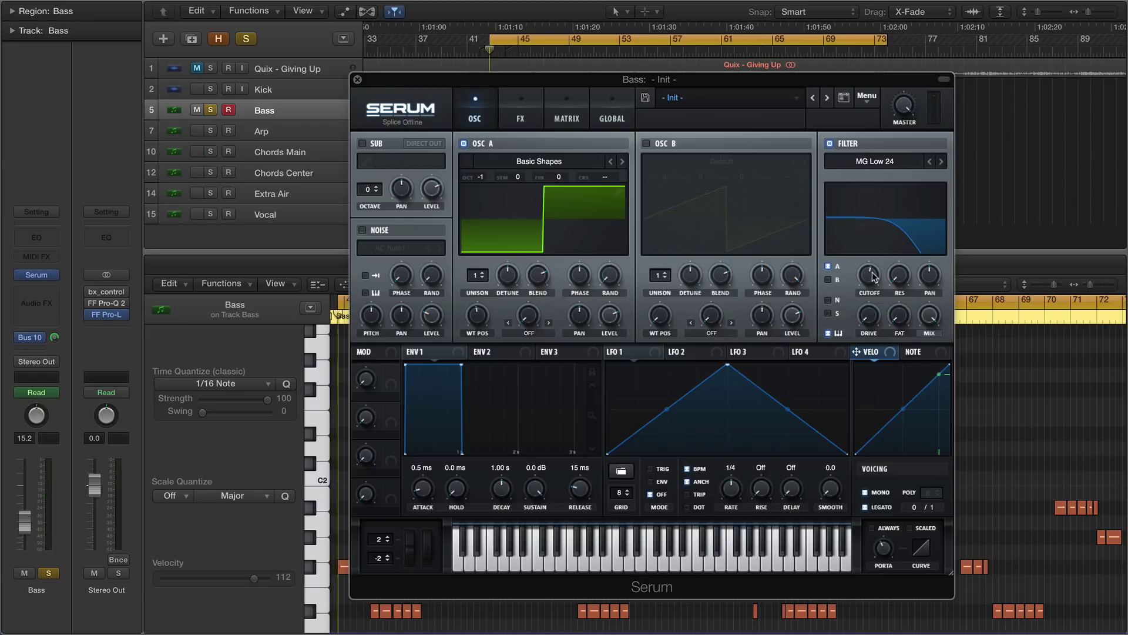
# Enable the Compressor in Serum's effects rack
pyautogui.click(520, 111)
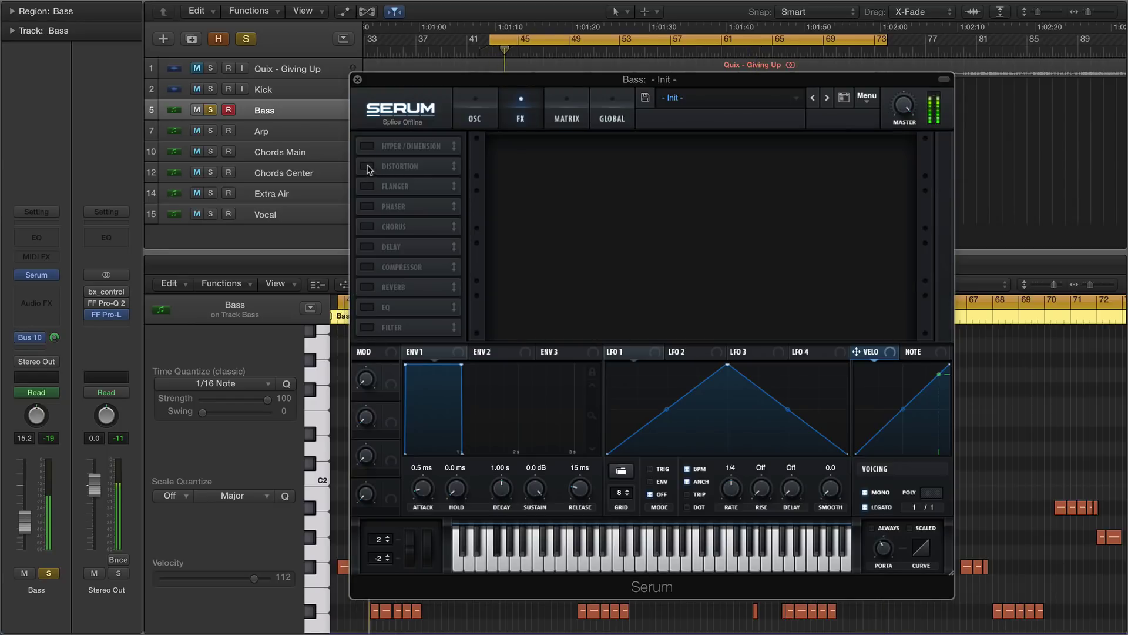
pyautogui.click(368, 267)
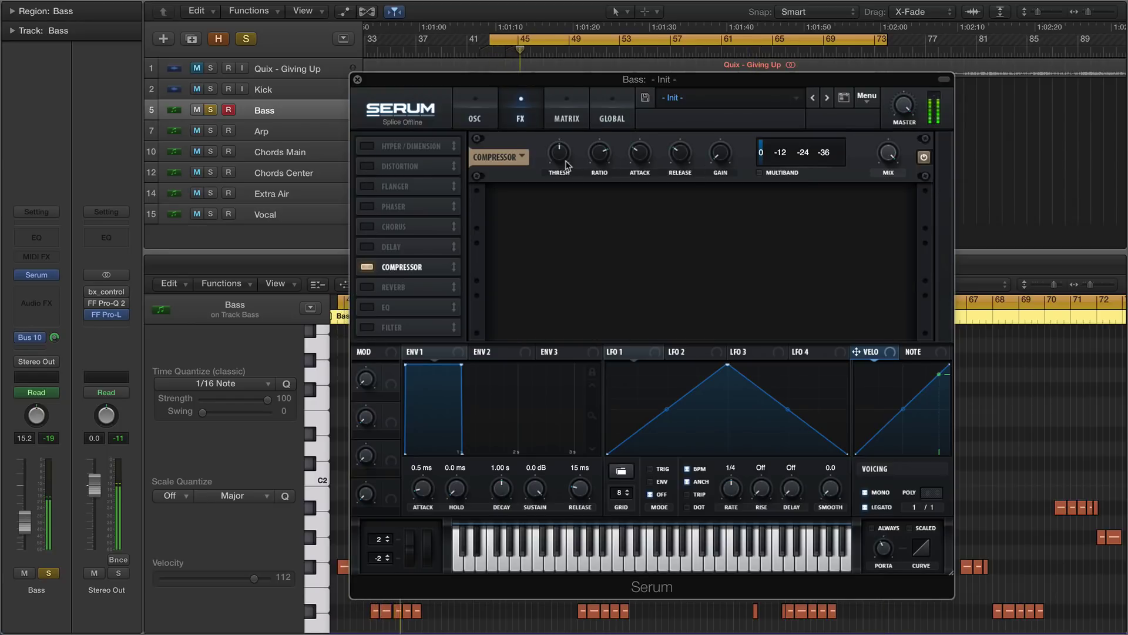
pyautogui.moveTo(563, 169)
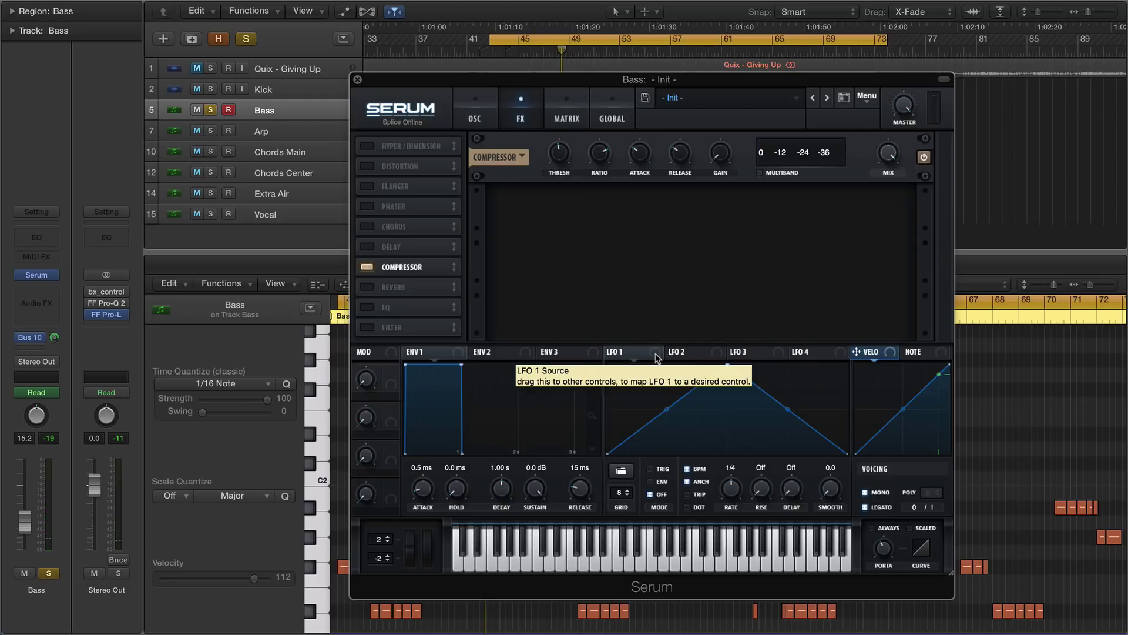
# Reshape LFO 1 into an unsynced falling ramp and route it to the global Mast.Tun destination in the modulation matrix
pyautogui.moveTo(729, 365); pyautogui.dragTo(599, 358)
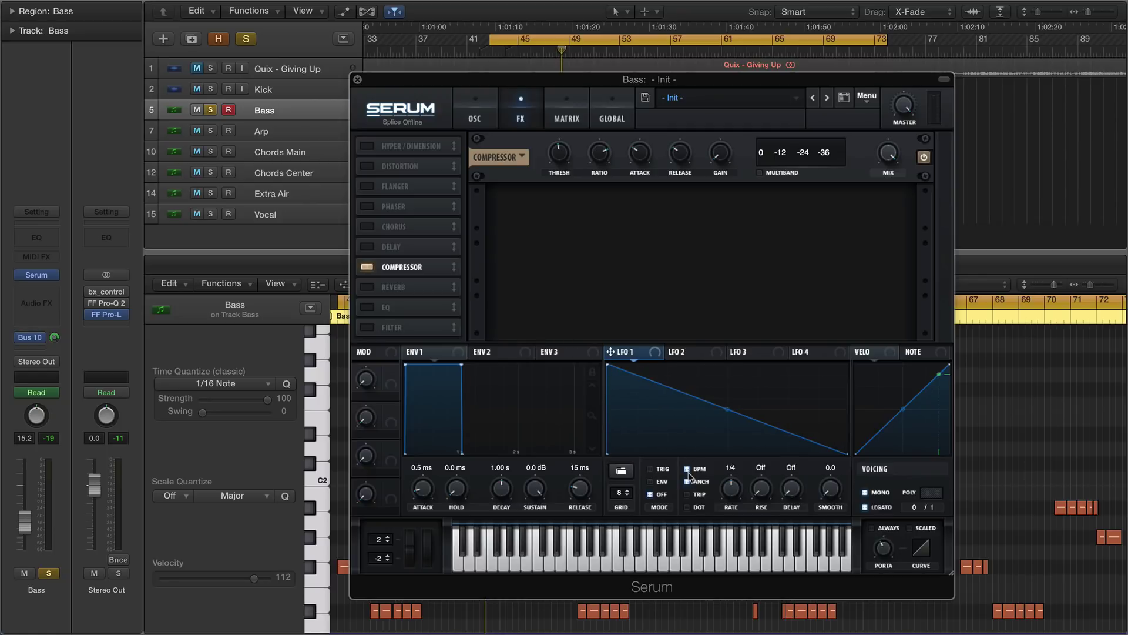
pyautogui.click(567, 112)
pyautogui.click(395, 160)
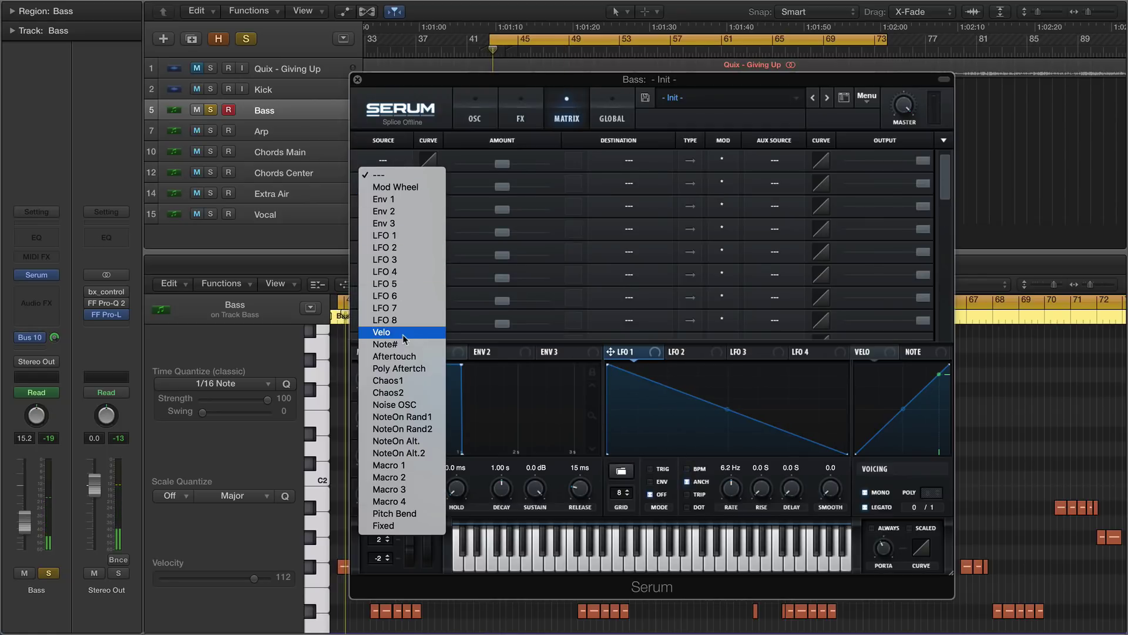
pyautogui.click(403, 236)
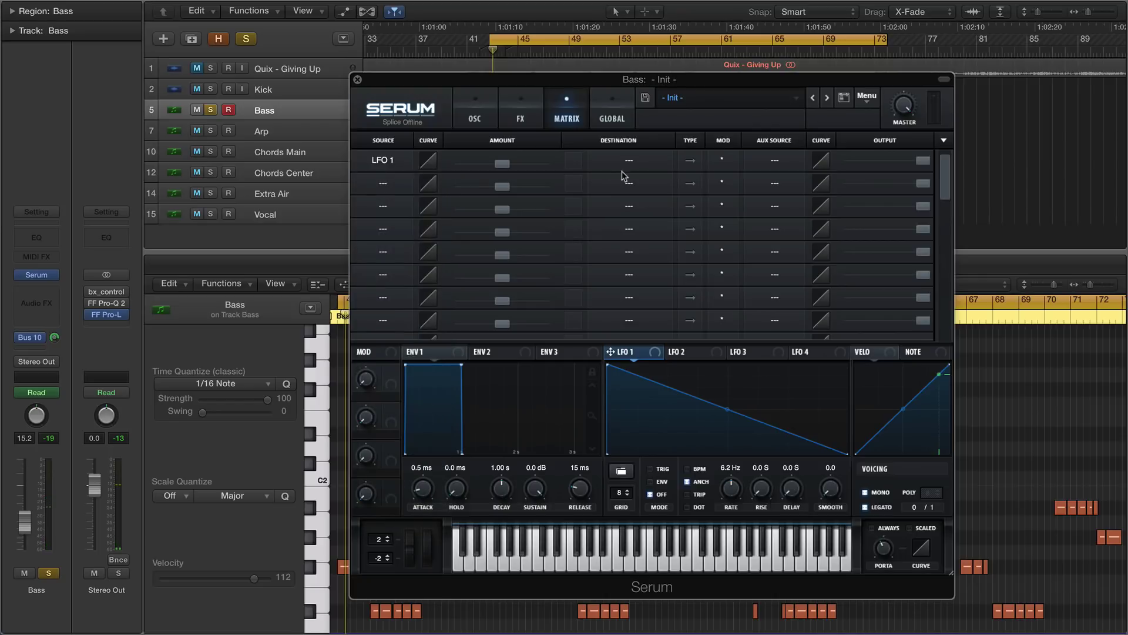
pyautogui.click(632, 160)
pyautogui.moveTo(646, 259)
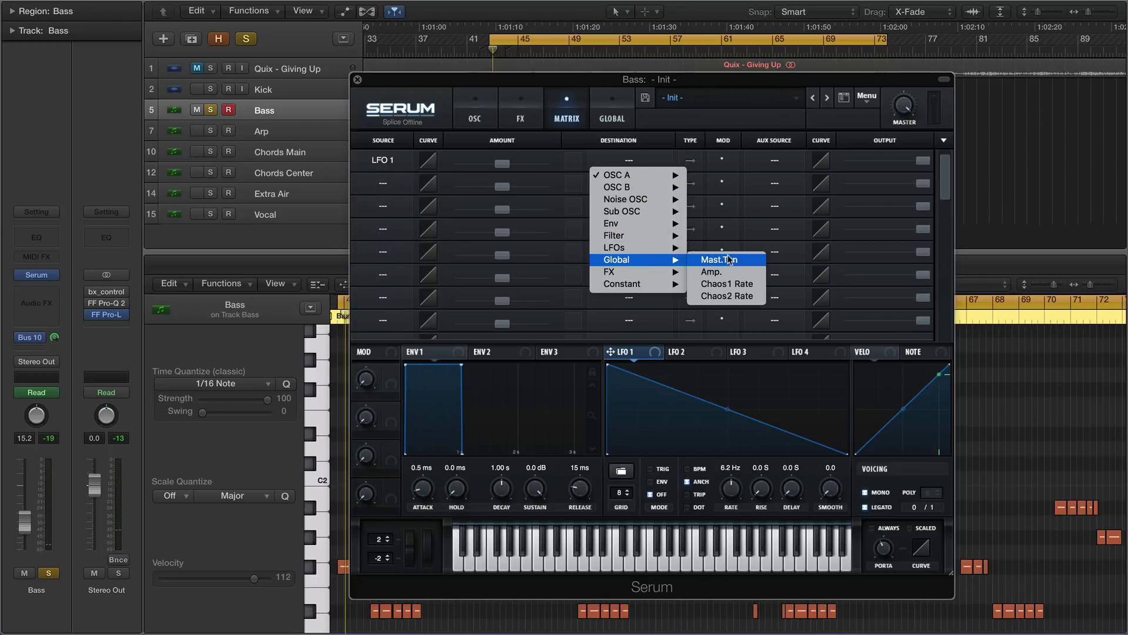
pyautogui.click(730, 259)
# Give the Mast.Tun routing a positive one-directional amount and run LFO 1 in ENV mode at 41.9 Hz
pyautogui.moveTo(501, 171); pyautogui.dragTo(529, 166)
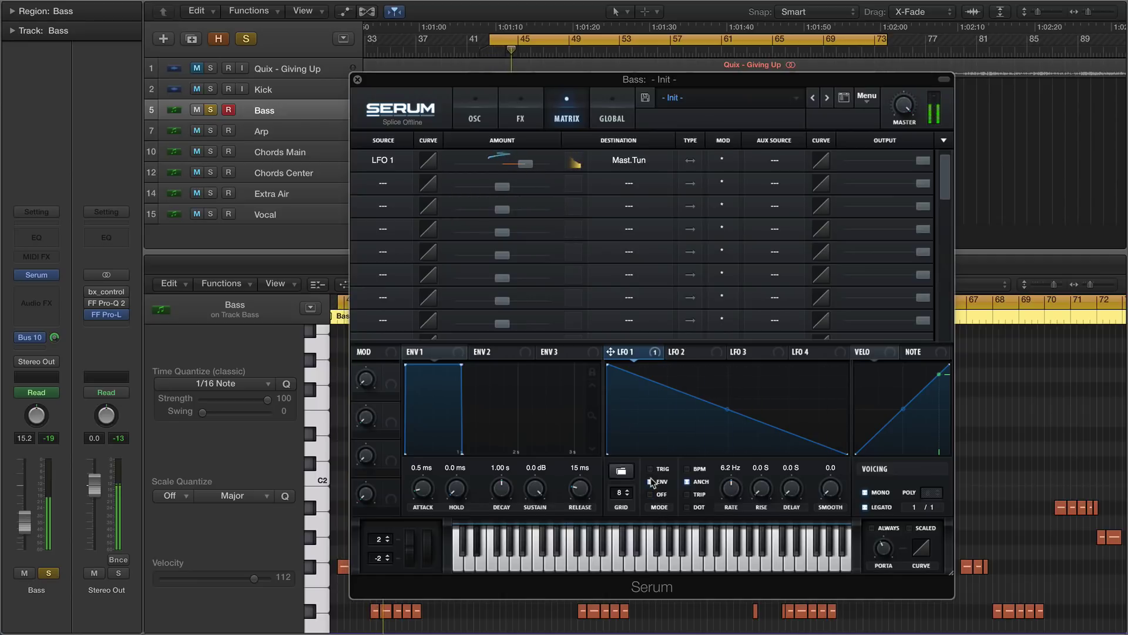
pyautogui.click(691, 161)
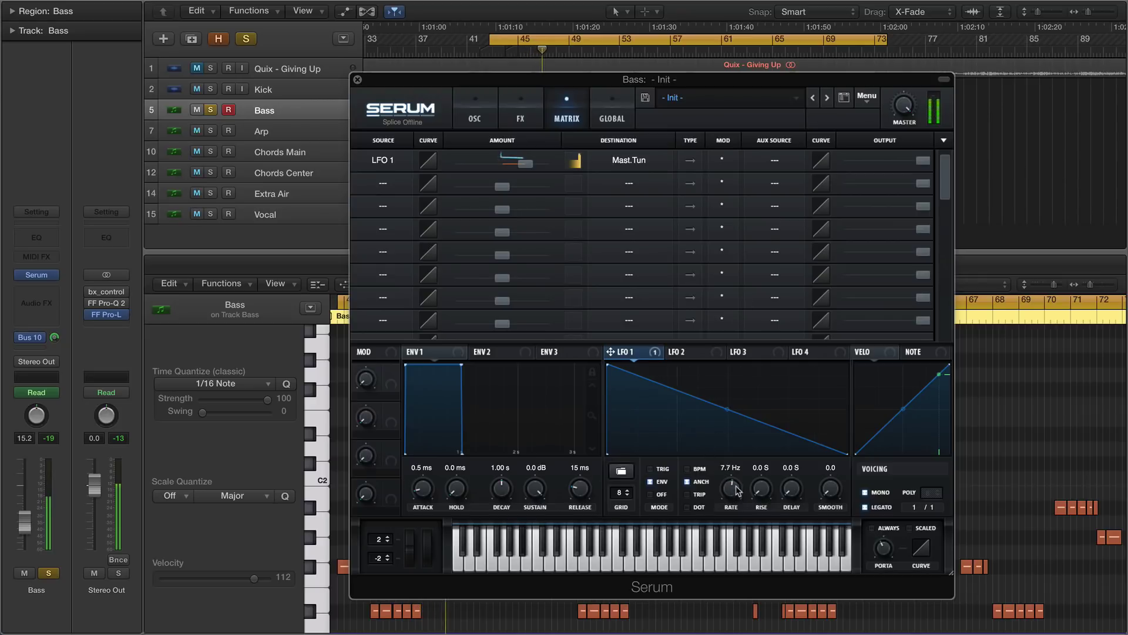
pyautogui.moveTo(737, 494); pyautogui.dragTo(746, 459)
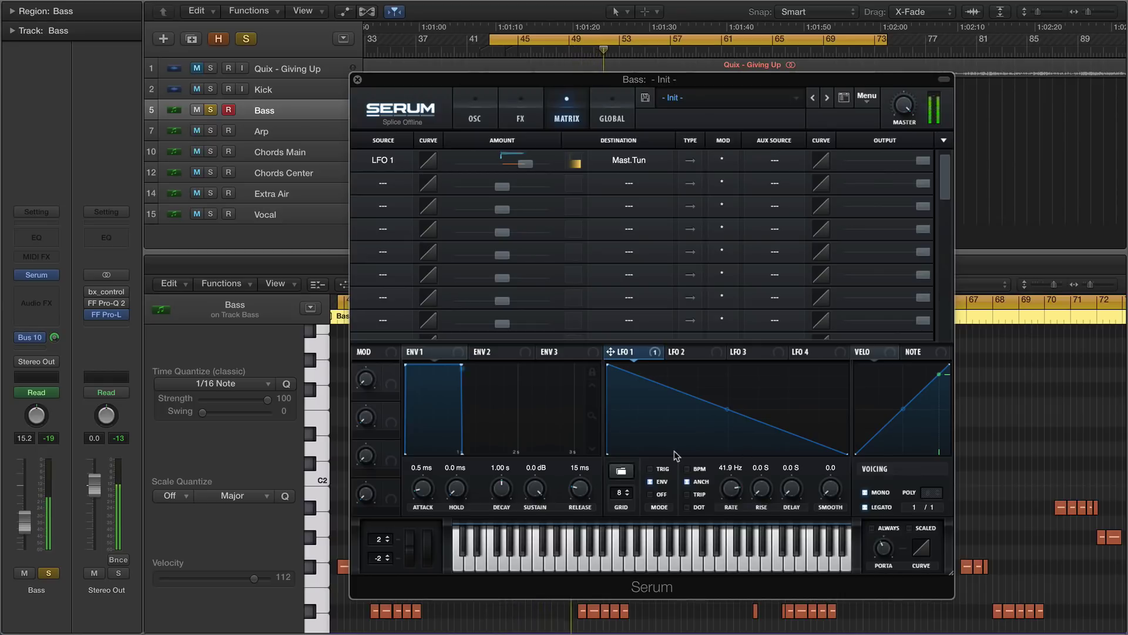
# Set Macro 2 as the aux source of the LFO 1 to Mast.Tun routing
pyautogui.click(762, 166)
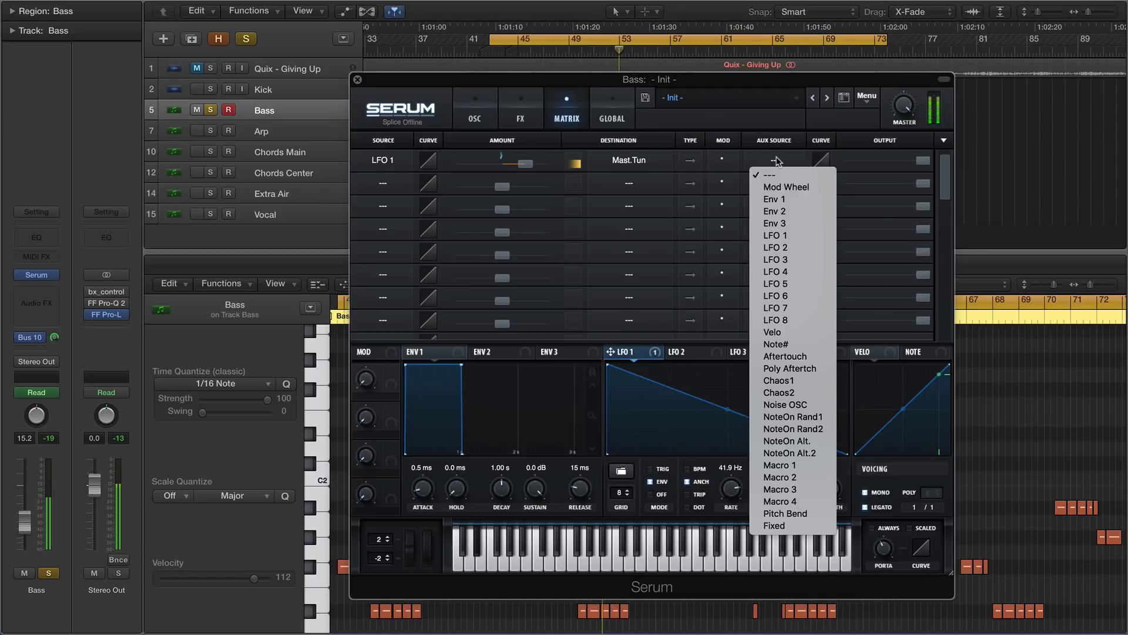
pyautogui.click(791, 468)
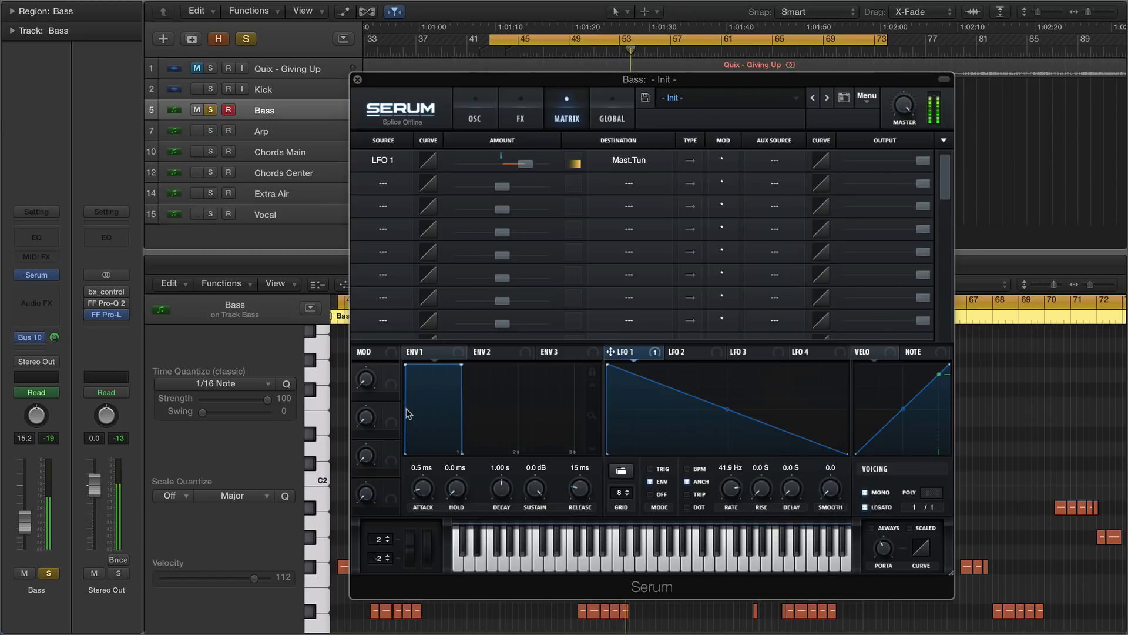
pyautogui.click(790, 159)
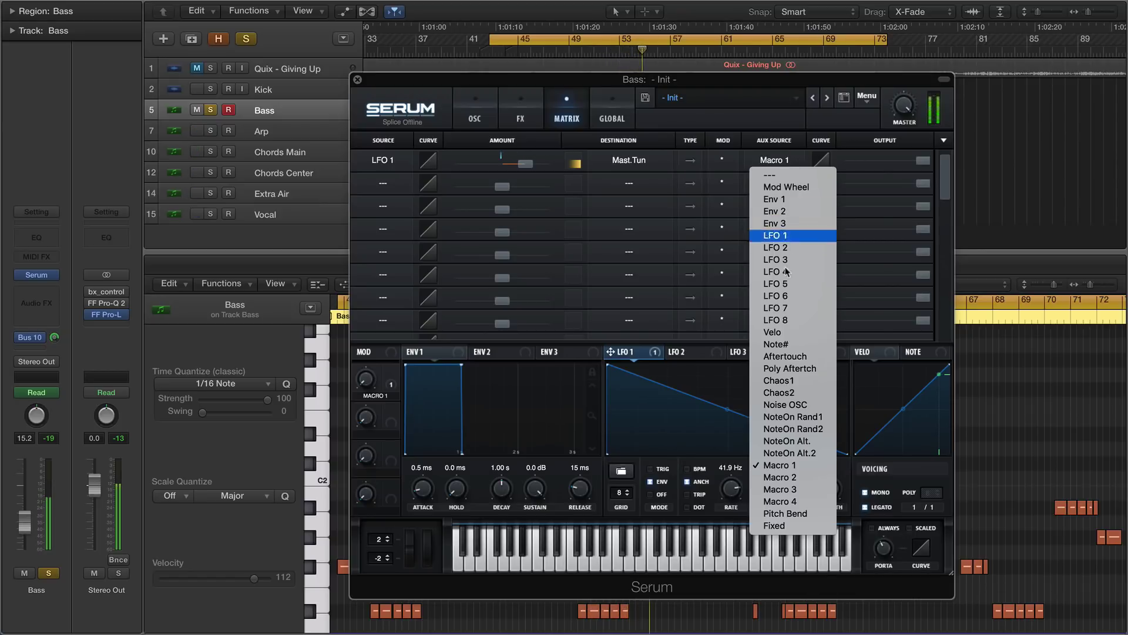
pyautogui.click(779, 477)
# Rename Macro 2 to Attack and sweep it during playback to audition the pitch attack
pyautogui.doubleClick(375, 433)
pyautogui.write('Attack')
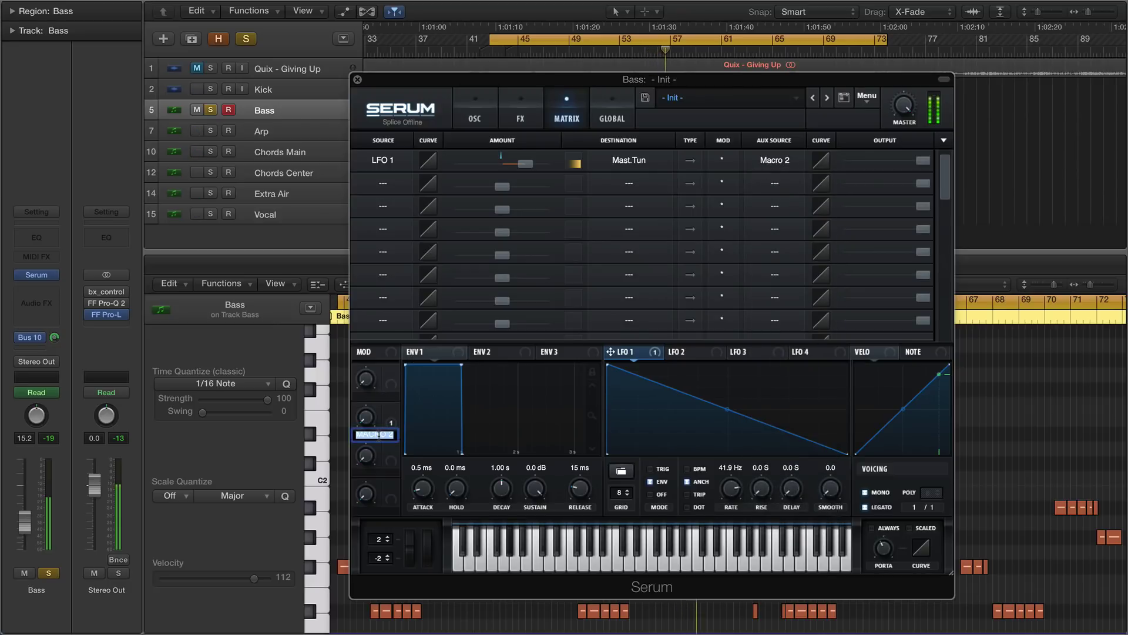
pyautogui.press('Return')
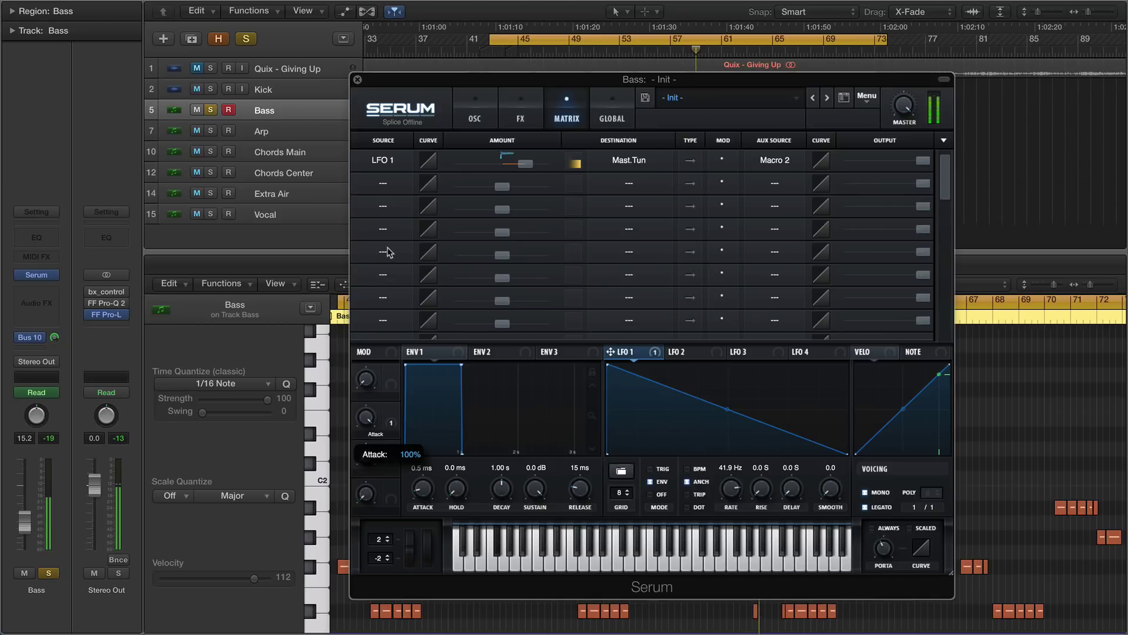
pyautogui.moveTo(368, 414); pyautogui.dragTo(369, 539)
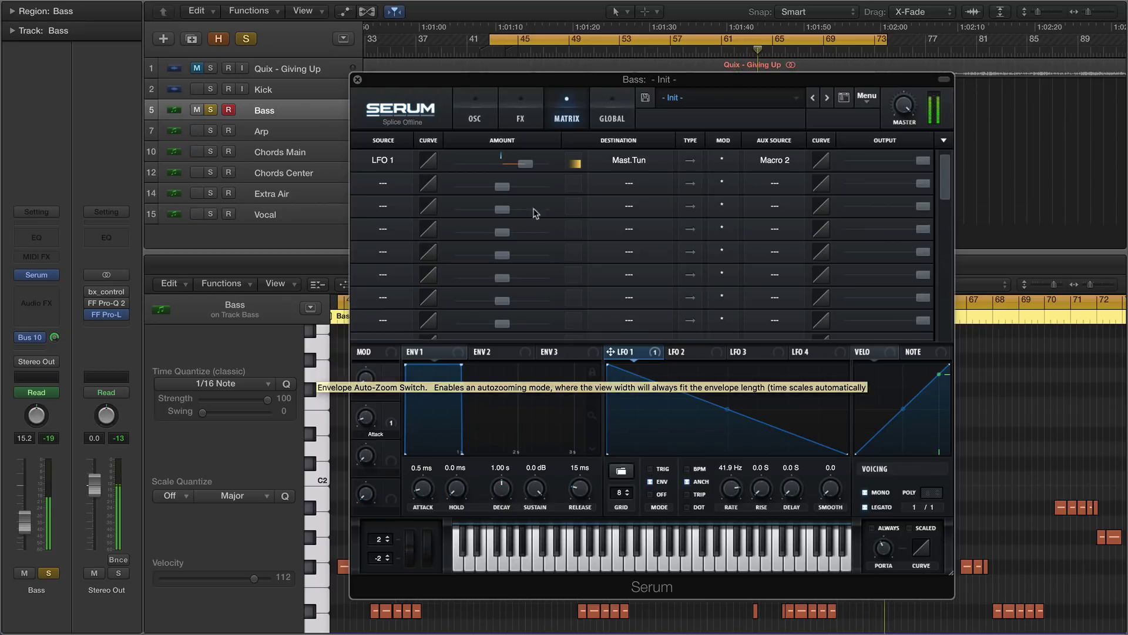
# Set OSC A's warp mode to PWM, assign Macro 1 to the warp amount and restart playback
pyautogui.click(481, 116)
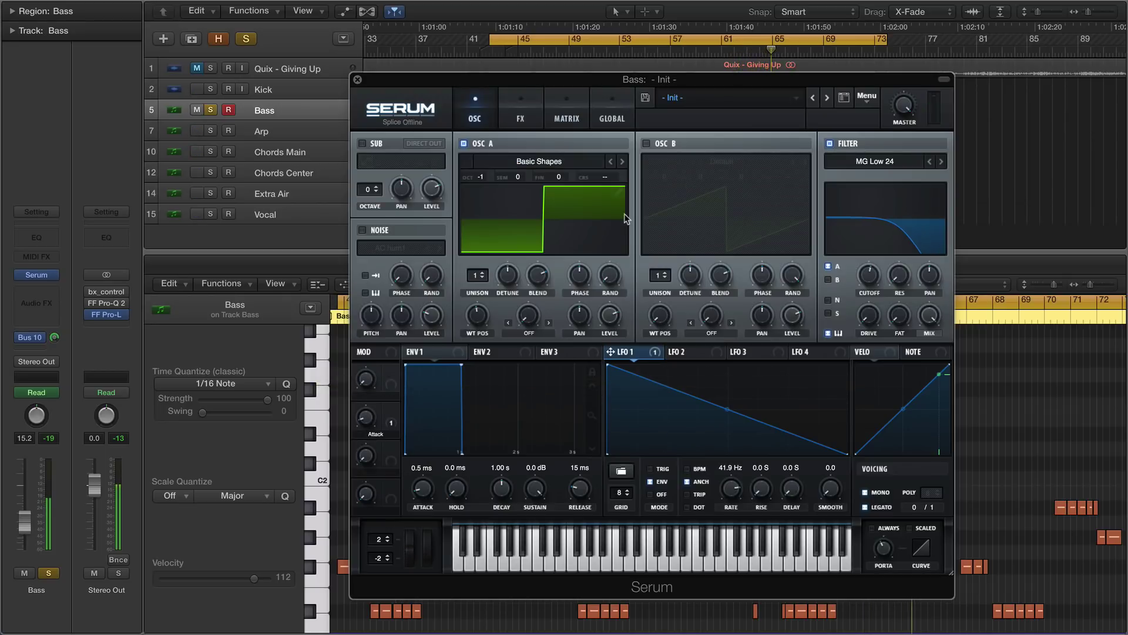
pyautogui.click(533, 332)
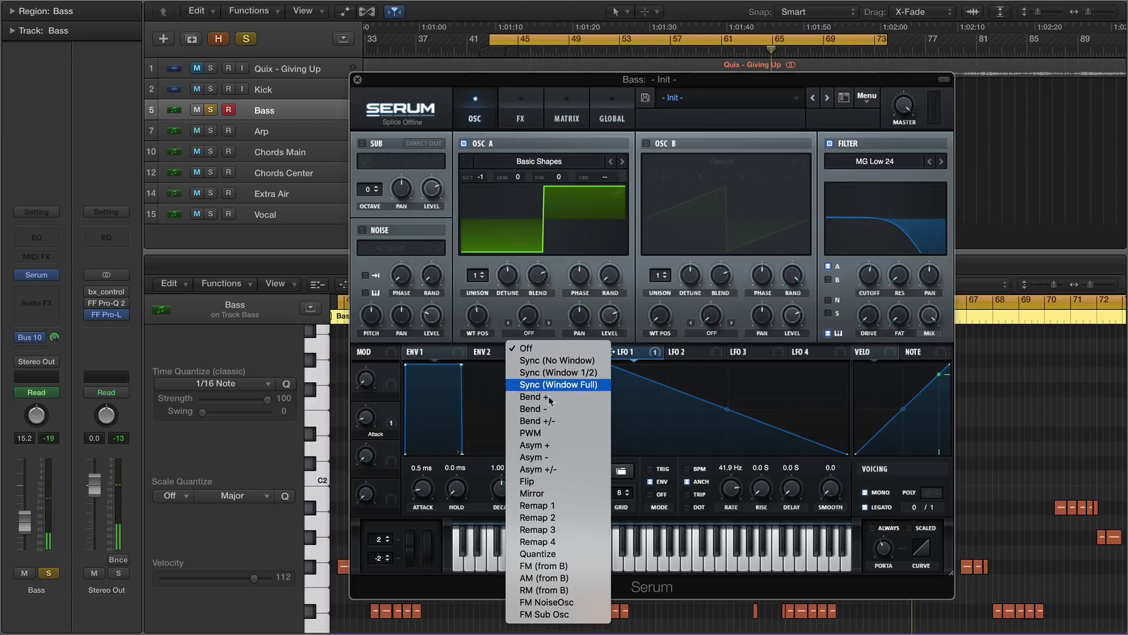
pyautogui.click(531, 432)
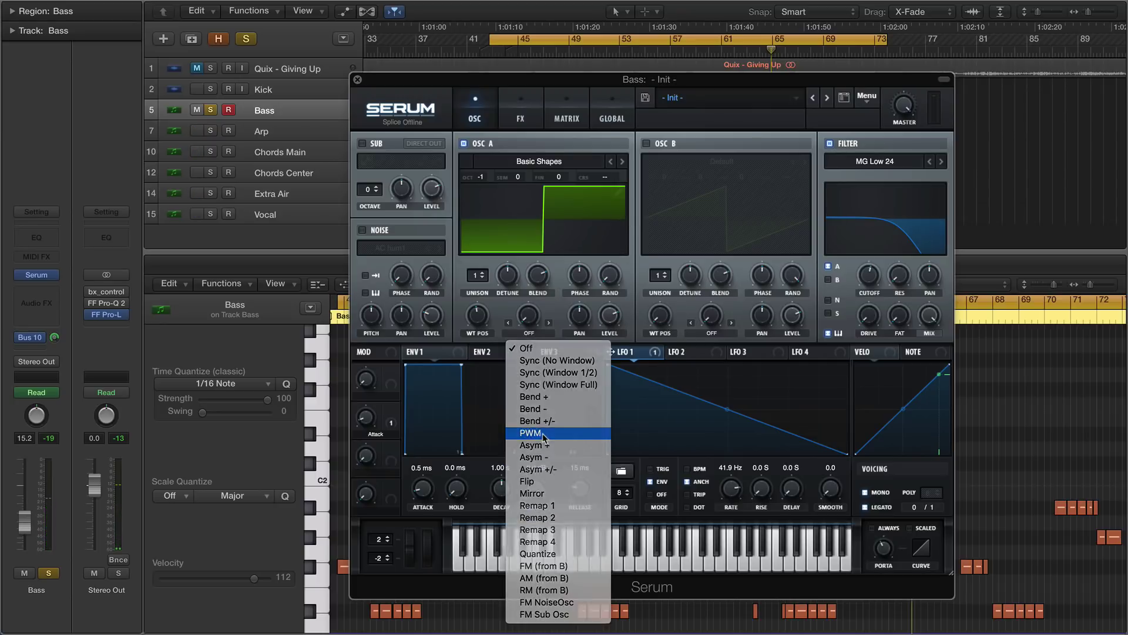
pyautogui.moveTo(390, 372); pyautogui.dragTo(517, 314)
pyautogui.press('space')
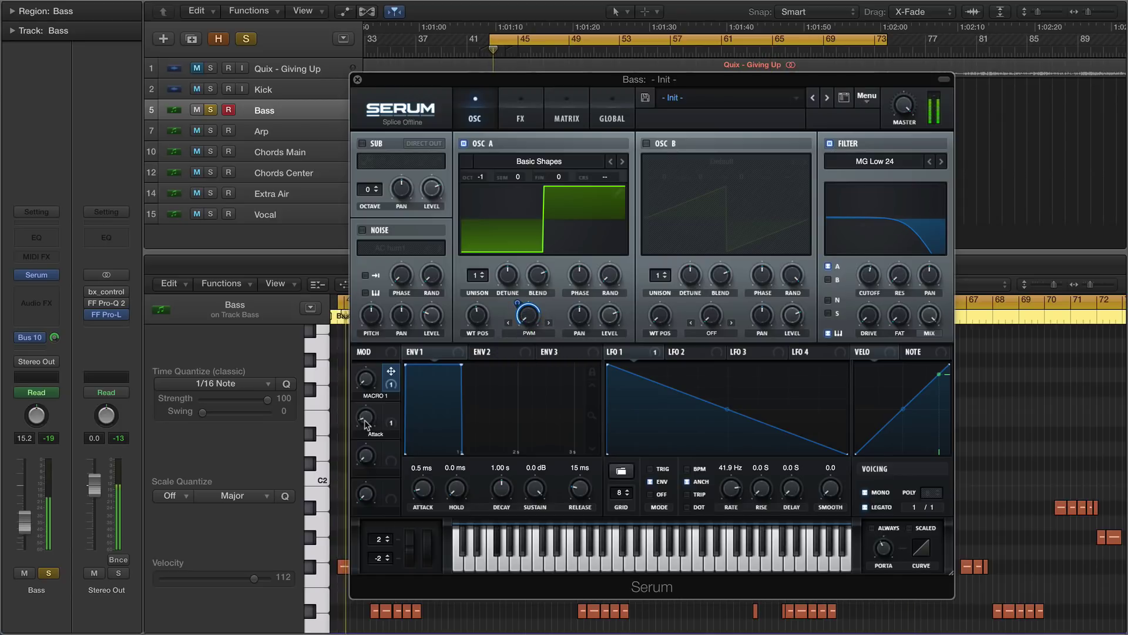
# Adjust the Attack macro, then raise Macro 1 and trim its modulation depth on OSC A's PWM
pyautogui.moveTo(365, 419)
pyautogui.mouseDown()
pyautogui.moveTo(365, 392)
pyautogui.moveTo(370, 424)
pyautogui.mouseUp()
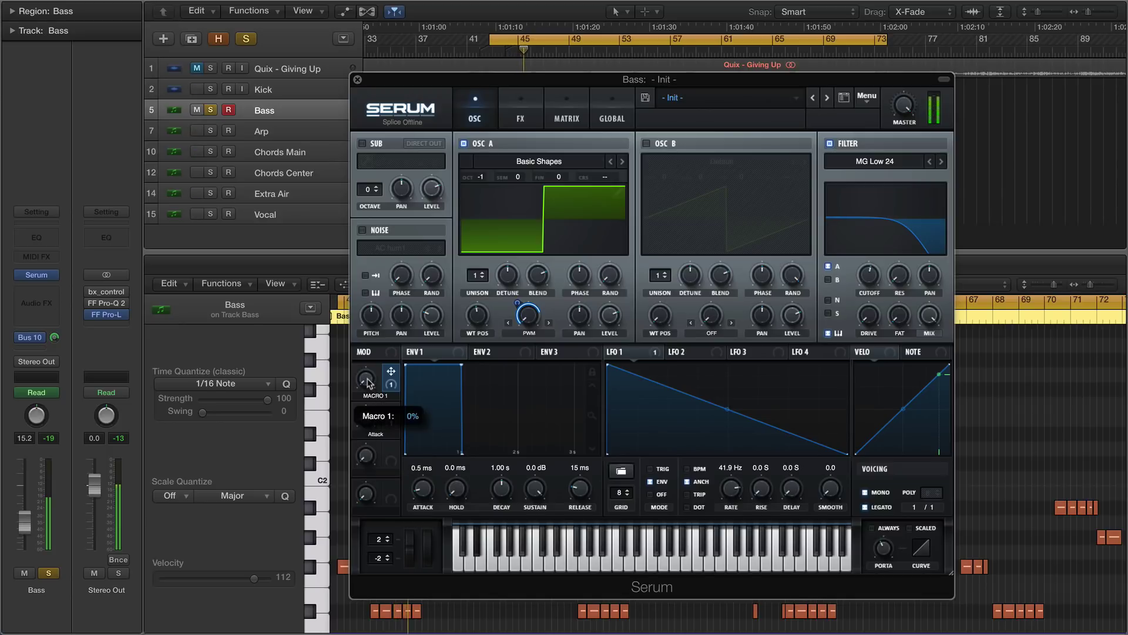
pyautogui.moveTo(367, 381); pyautogui.dragTo(417, 270)
pyautogui.moveTo(517, 303); pyautogui.dragTo(520, 298)
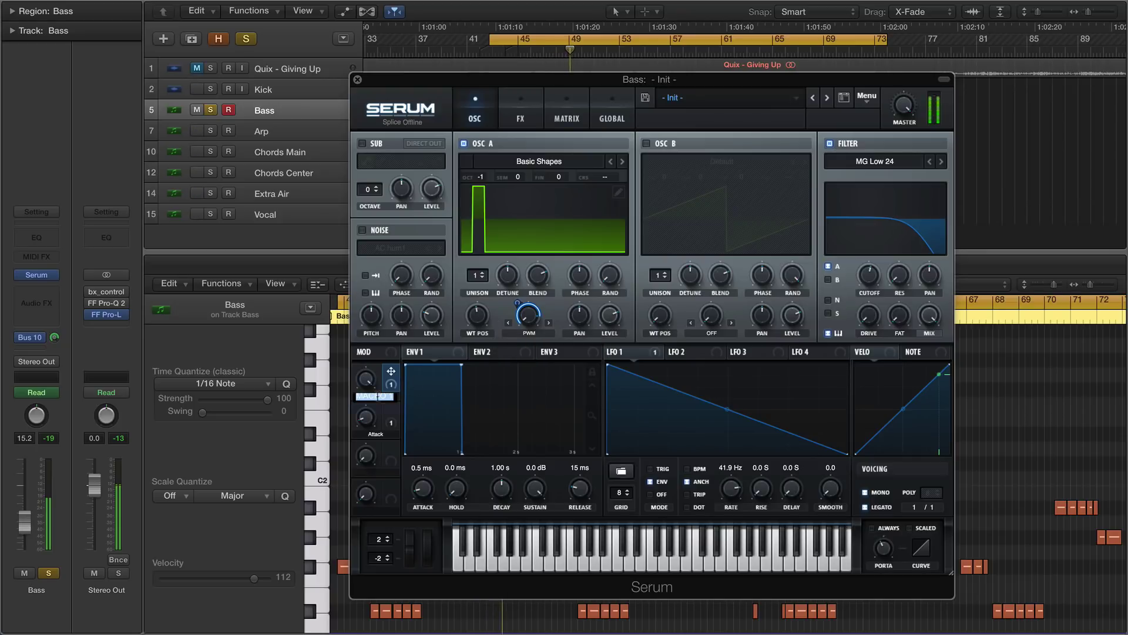
# Rename Macro 1 to PWM and turn it back down to its minimum
pyautogui.doubleClick(375, 396)
pyautogui.write('PWM')
pyautogui.press('Return')
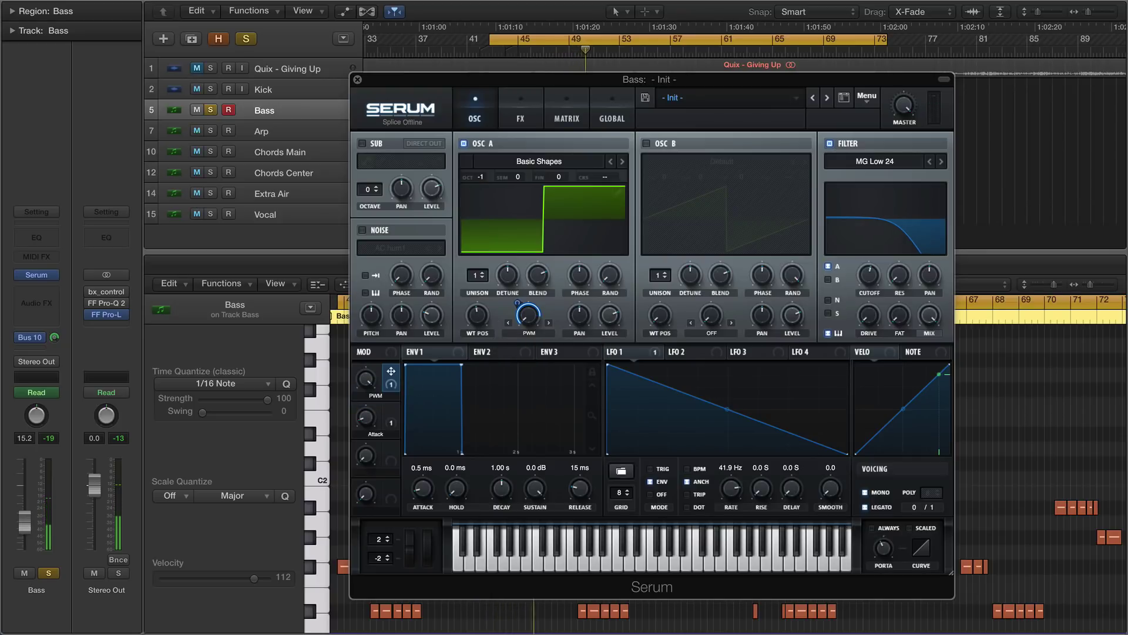
pyautogui.moveTo(365, 379); pyautogui.dragTo(373, 520)
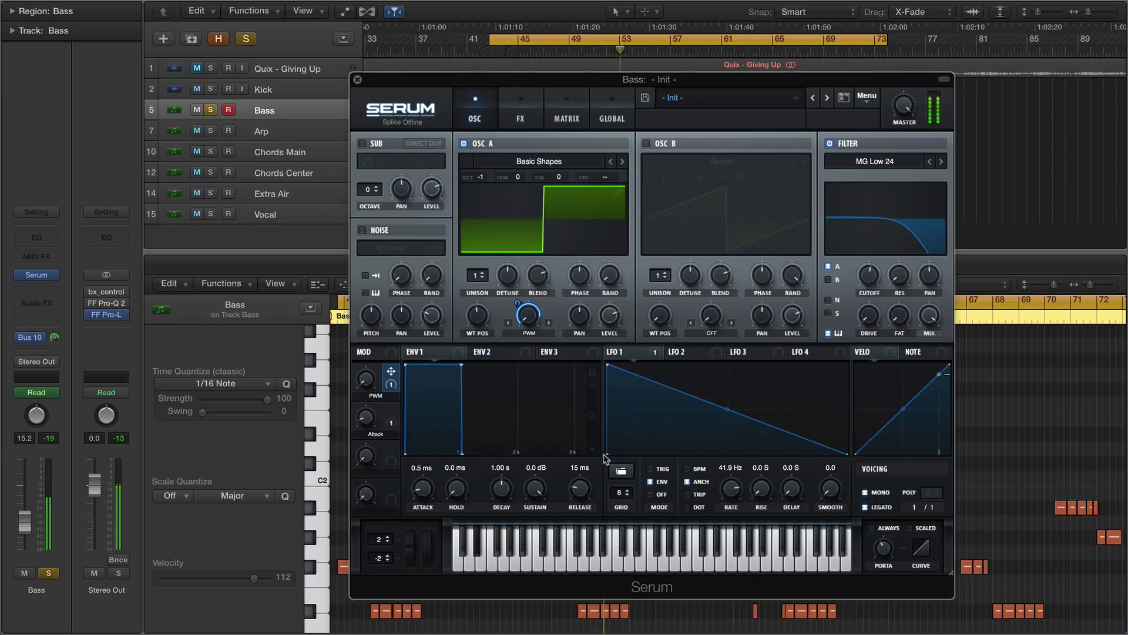
# Set OSC A's fine tuning to -9 cents and stop playback
pyautogui.click(561, 178)
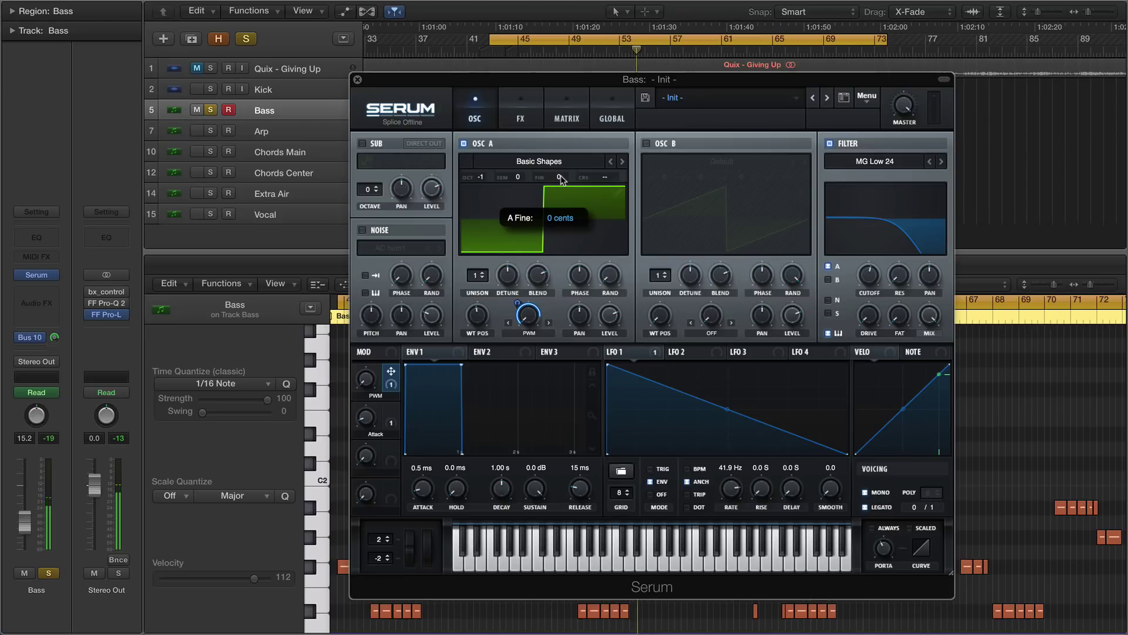
pyautogui.moveTo(562, 179); pyautogui.dragTo(564, 189)
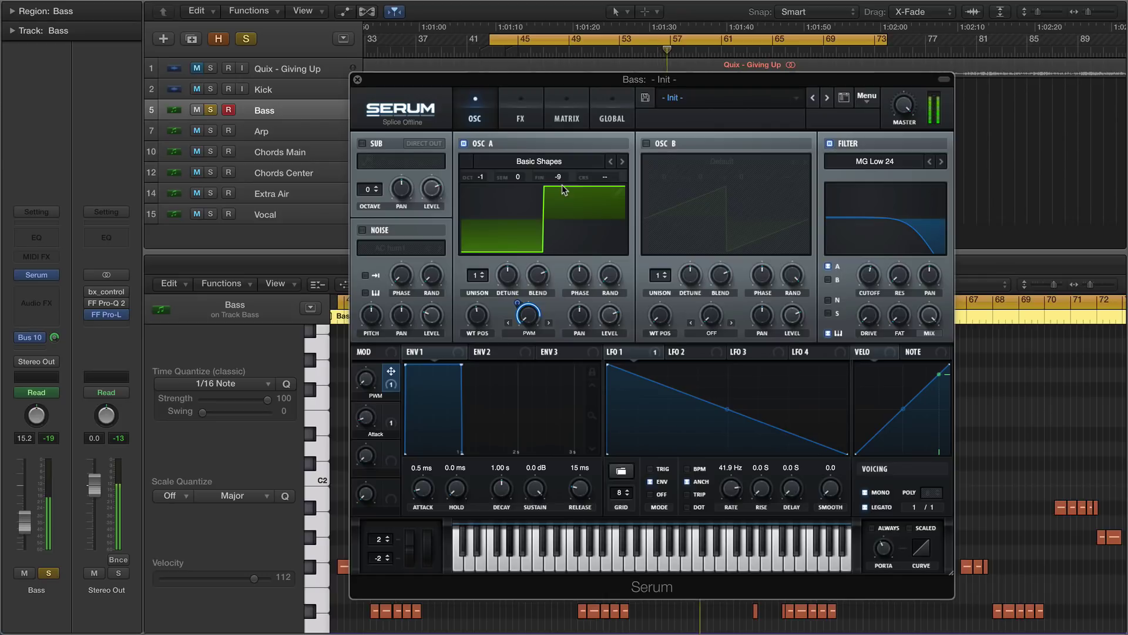
pyautogui.press('space')
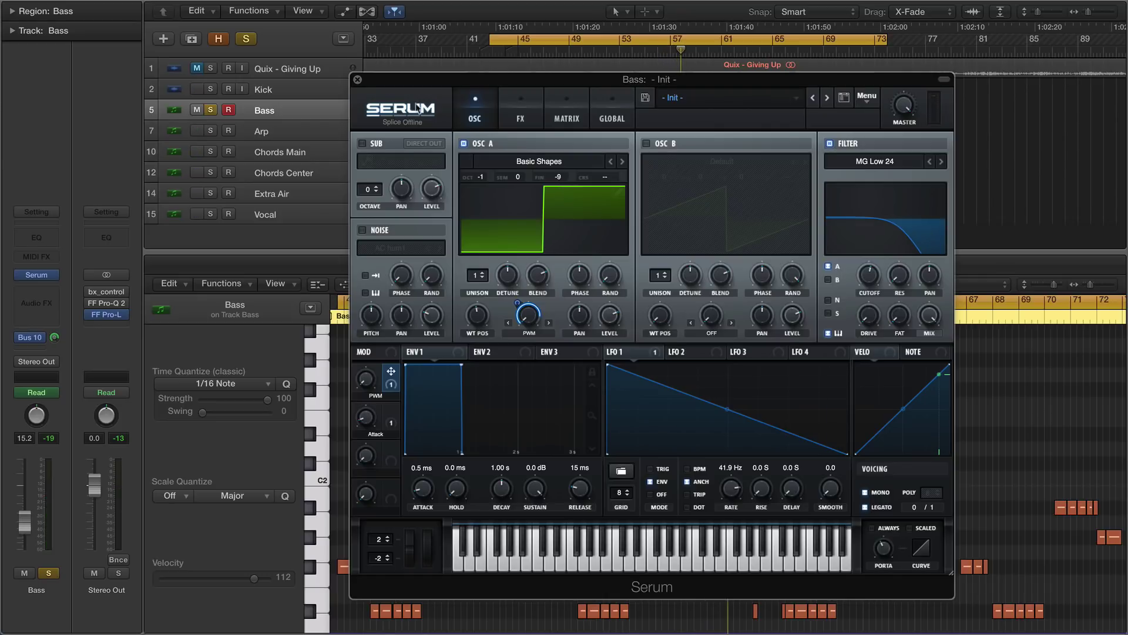
# Close Serum, show track automation and examine the Serum pitch automation on the Bass region up close
pyautogui.click(357, 80)
pyautogui.press('a')
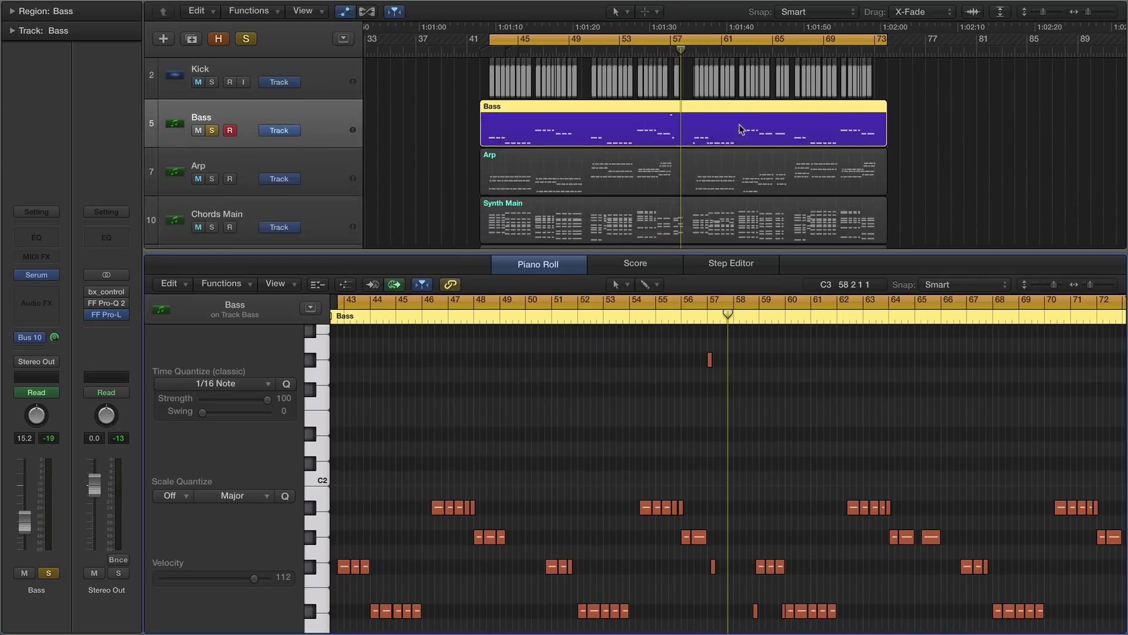
pyautogui.press('super+Right')
pyautogui.press('super+Right')
pyautogui.press('super+Right')
pyautogui.press('super+Right')
pyautogui.press('super+Right')
pyautogui.press('super+Right')
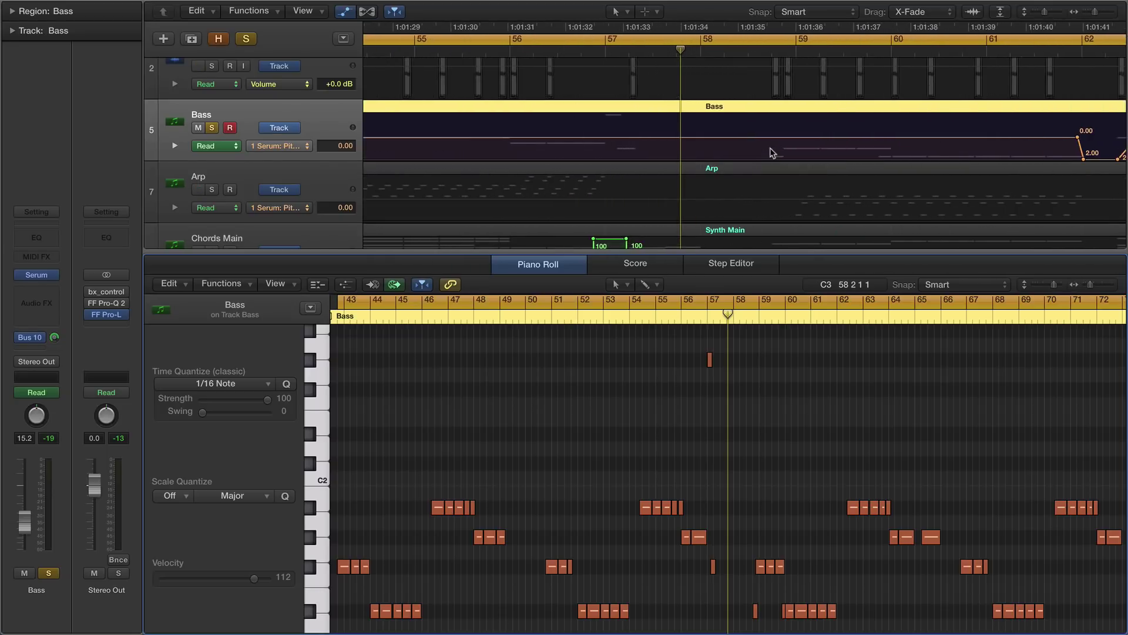
# Set the Bass track's Serum pitch bend range to -5 semitones down and raise its upward bend range
pyautogui.hscroll(8, 772, 151)
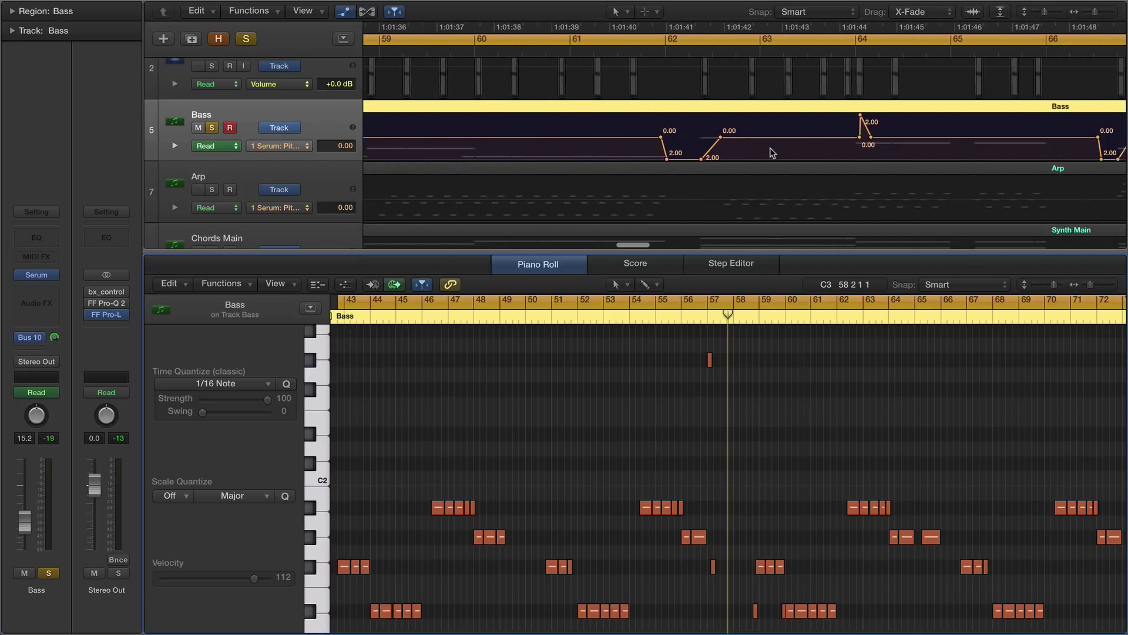
pyautogui.click(307, 146)
pyautogui.click(282, 144)
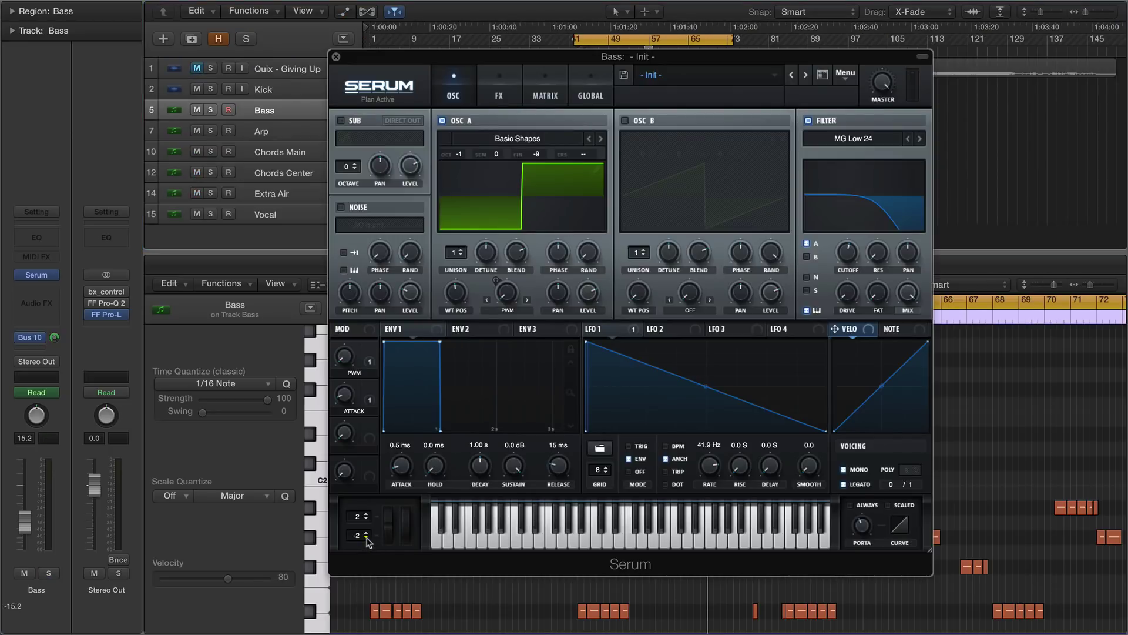
pyautogui.click(366, 537)
pyautogui.click(367, 515)
pyautogui.click(366, 515)
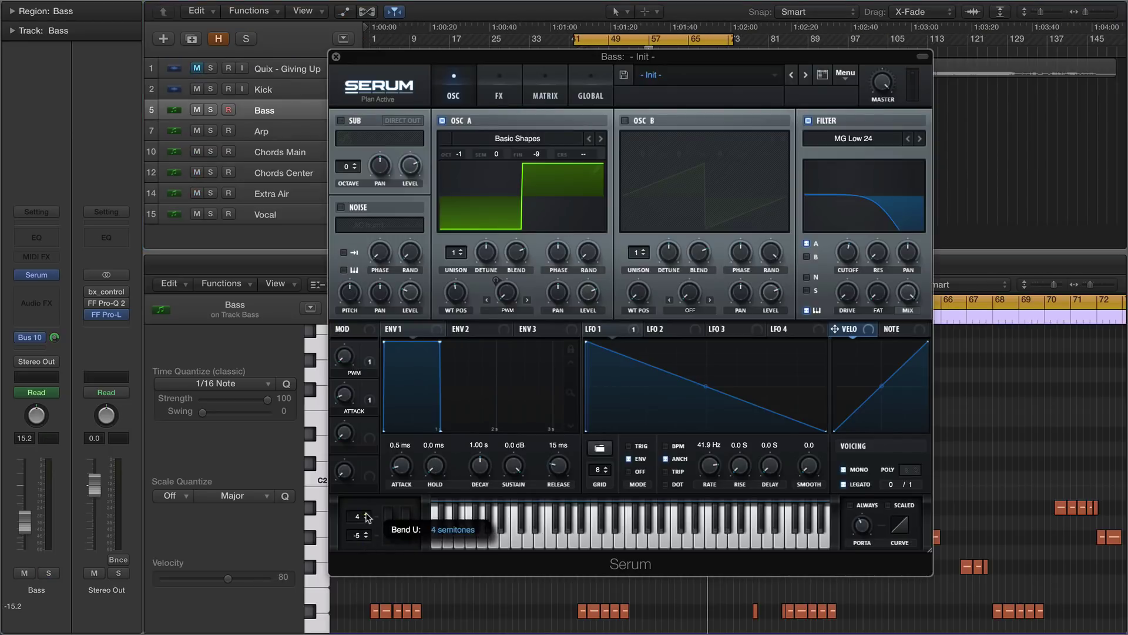
pyautogui.click(366, 514)
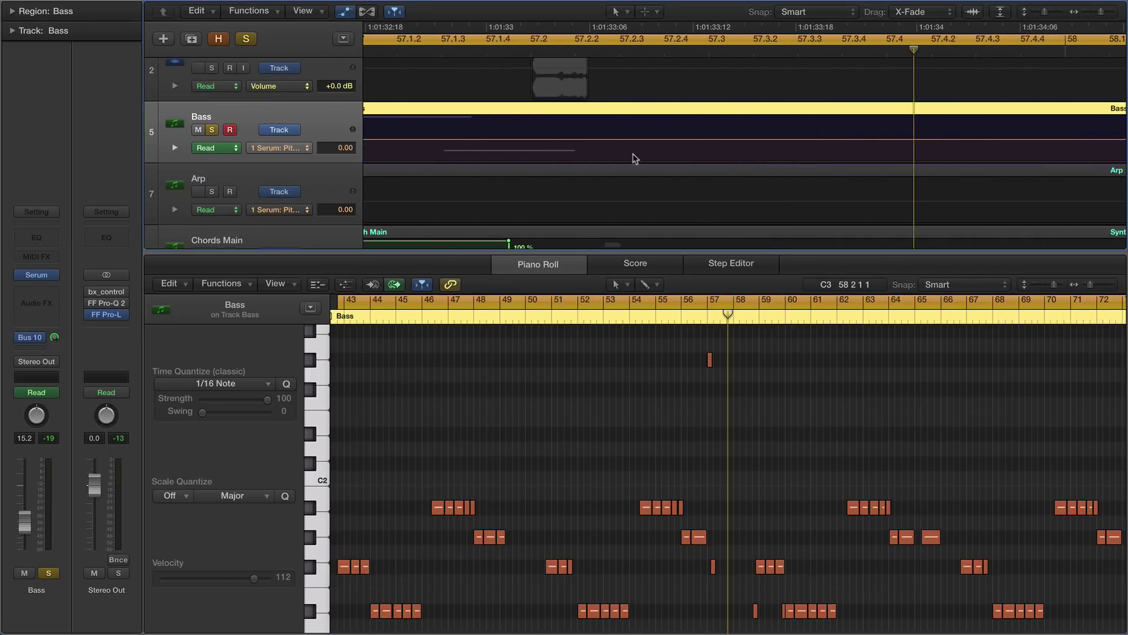
# Examine the Serum pitch automation across the whole Bass region and start playback
pyautogui.hscroll(-5, 635, 159)
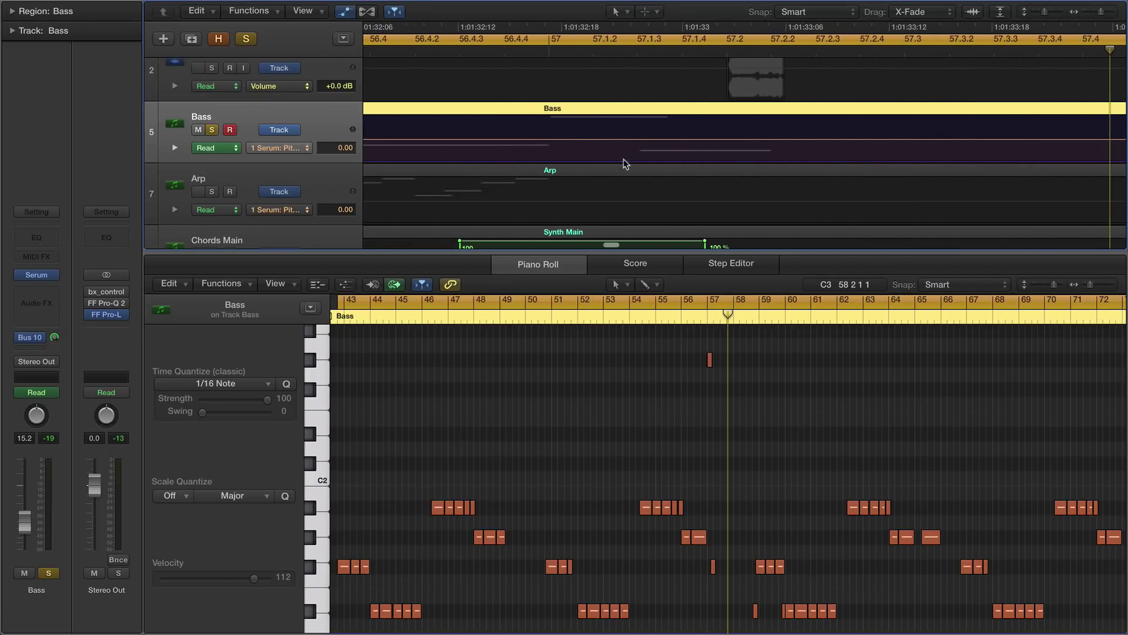
pyautogui.scroll(-10, 710, 155)
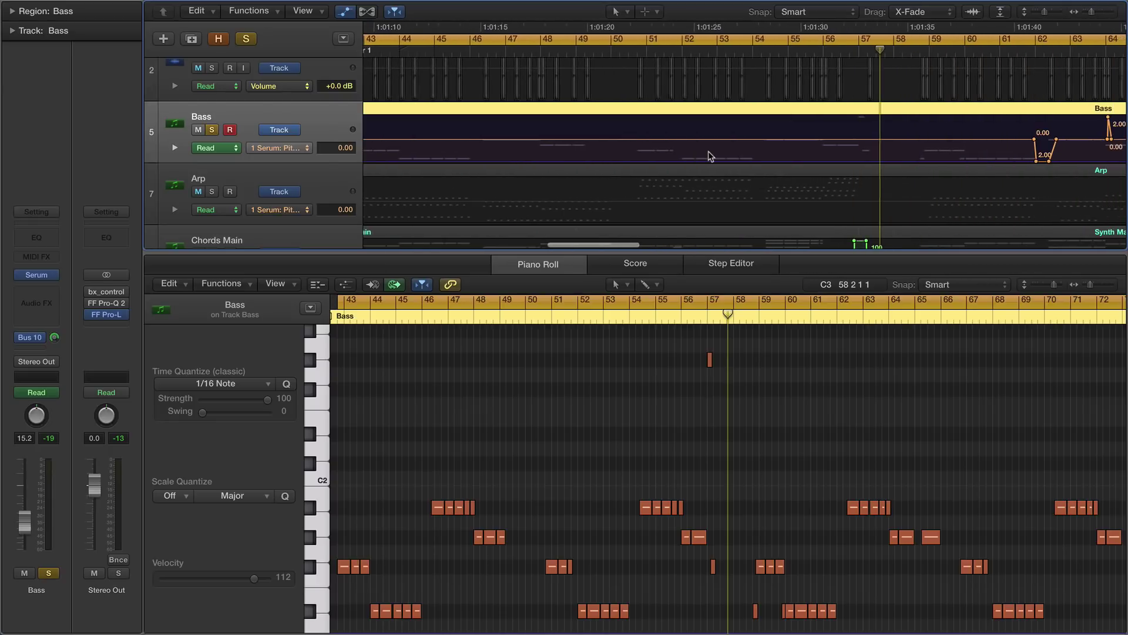
pyautogui.scroll(-5, 710, 156)
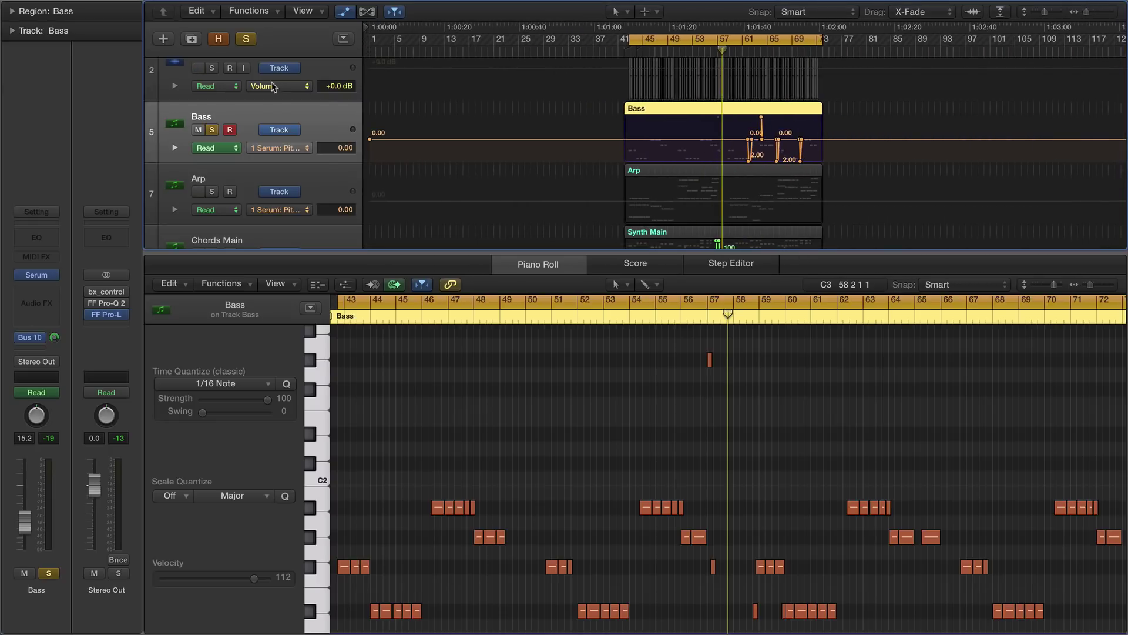
pyautogui.press('space')
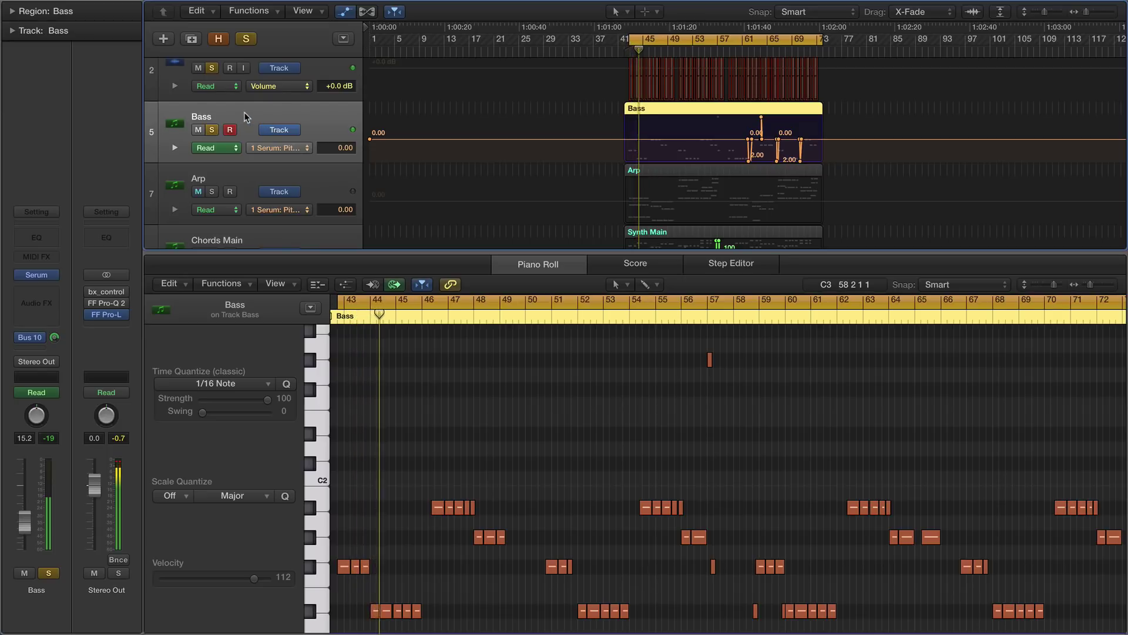
# Hide the track automation, shrink the tracks to compact height and solo Chords Main together with Kick and Bass
pyautogui.scroll(-2, 247, 117)
pyautogui.scroll(-2, 246, 117)
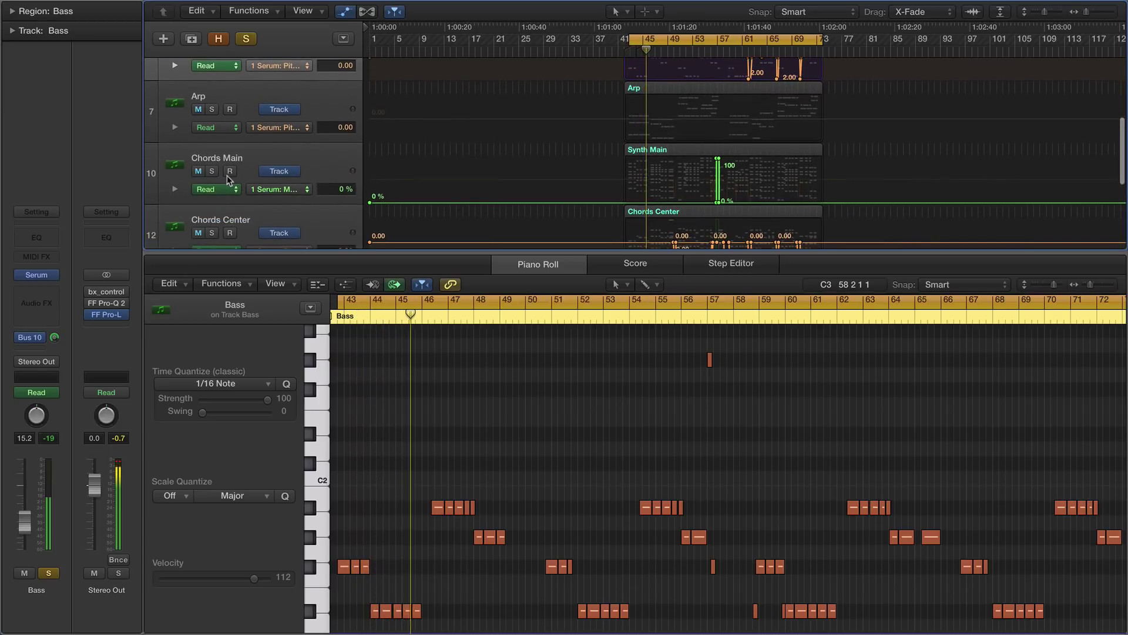
pyautogui.press('a')
pyautogui.press('super+Up')
pyautogui.press('super+Up')
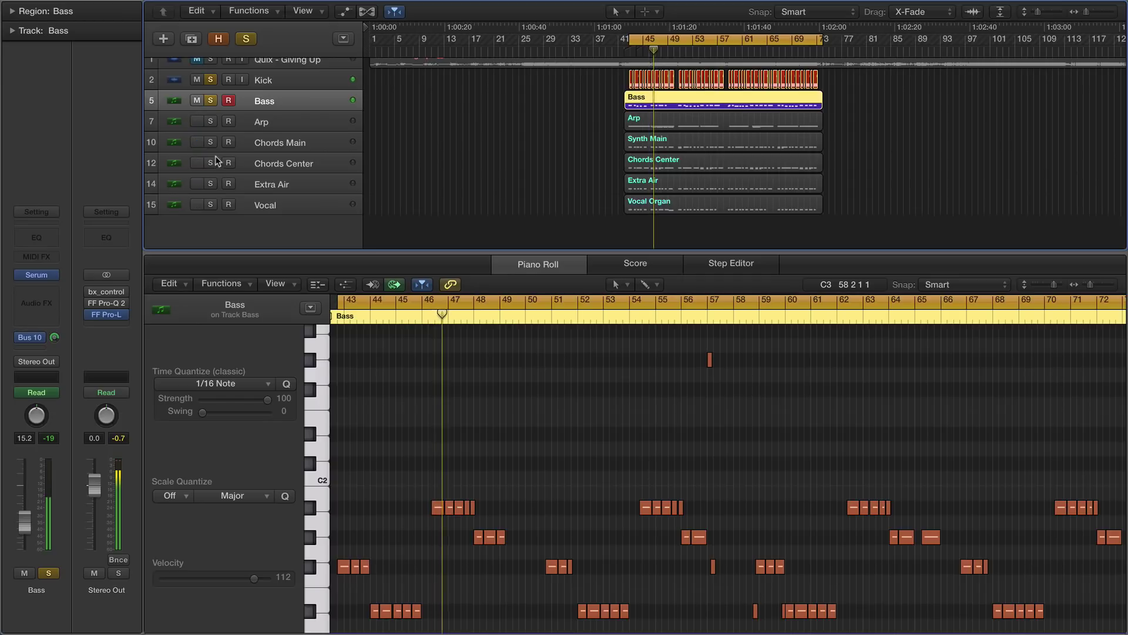
pyautogui.click(213, 144)
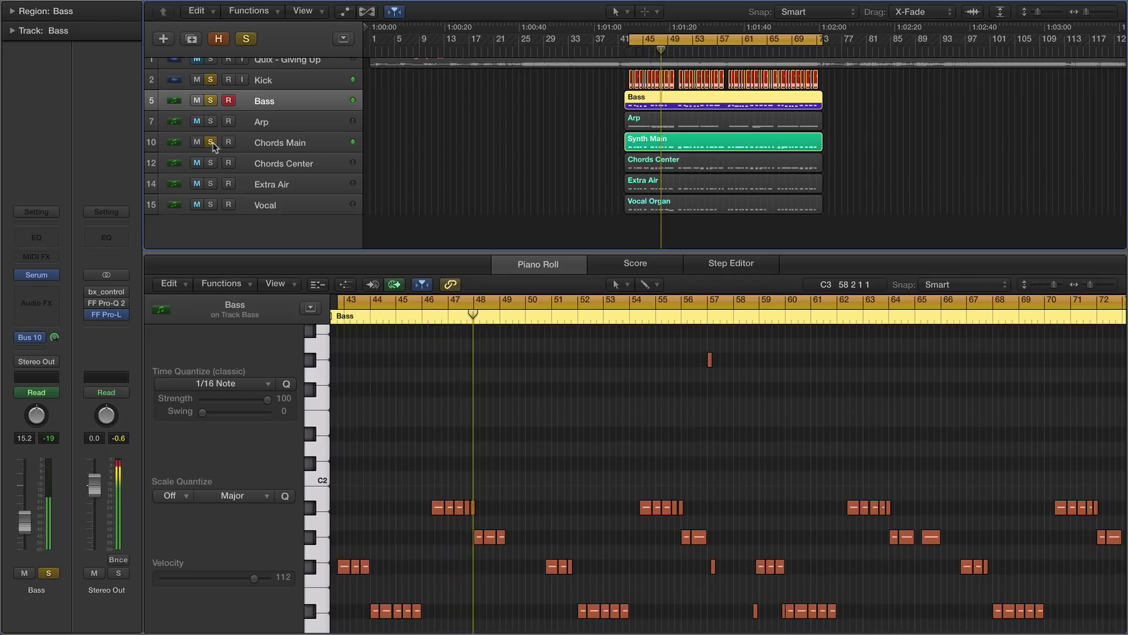
# Select Chords Main, fit all its notes in the Piano Roll and solo only that track
pyautogui.click(279, 142)
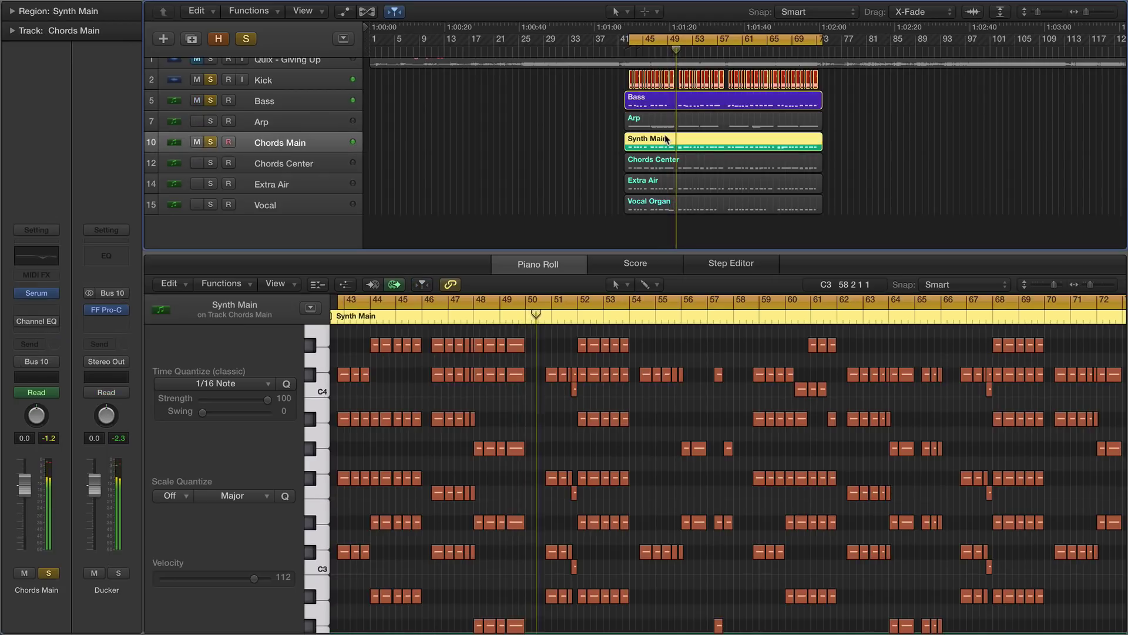
pyautogui.click(707, 346)
pyautogui.press('z')
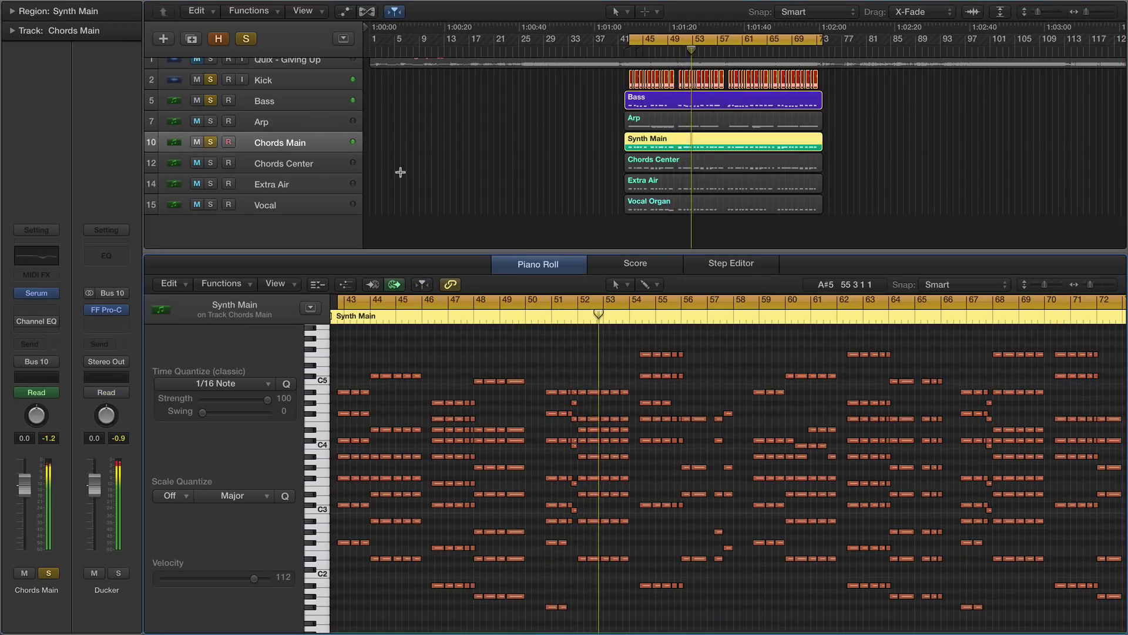
pyautogui.keyDown('alt'); pyautogui.click(210, 143); pyautogui.keyUp('alt')
pyautogui.keyDown('alt'); pyautogui.click(209, 143); pyautogui.keyUp('alt')
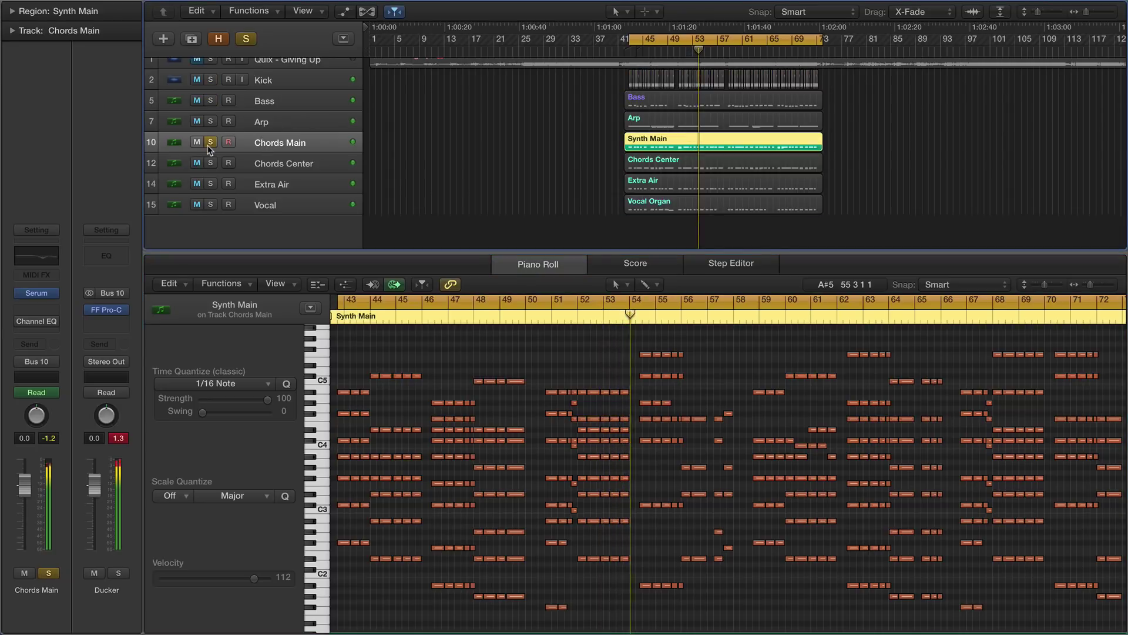
# Open the Serum instance on Chords Main, reset it to the Init preset and set its downward bend range to -5
pyautogui.click(36, 292)
pyautogui.moveTo(350, 10); pyautogui.dragTo(609, 38)
pyautogui.click(888, 14)
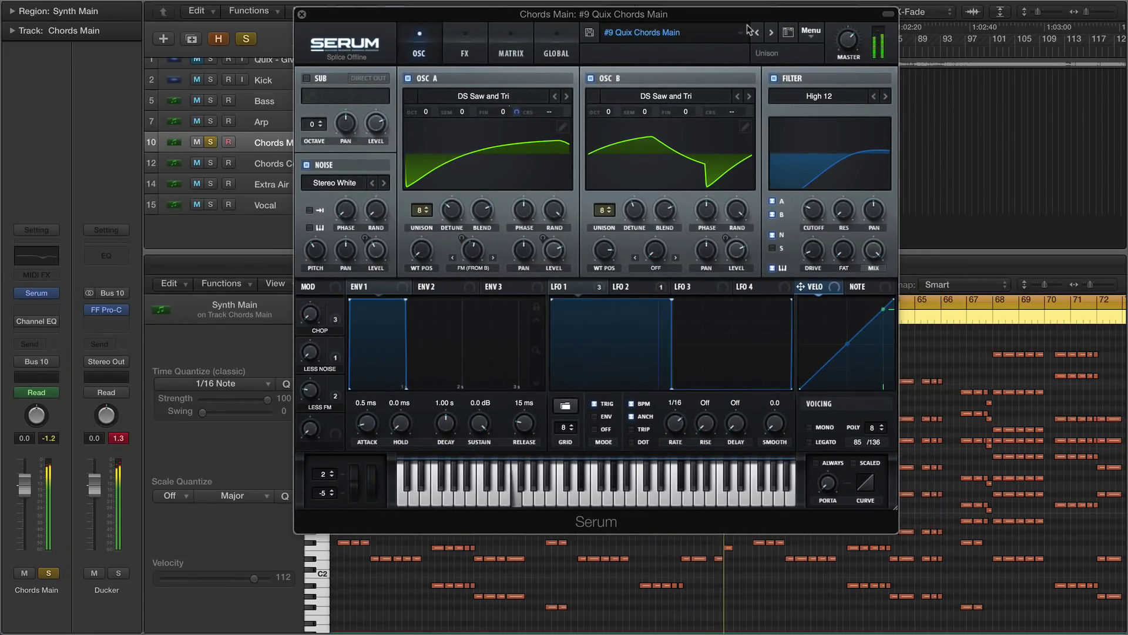
pyautogui.moveTo(716, 18); pyautogui.dragTo(724, 73)
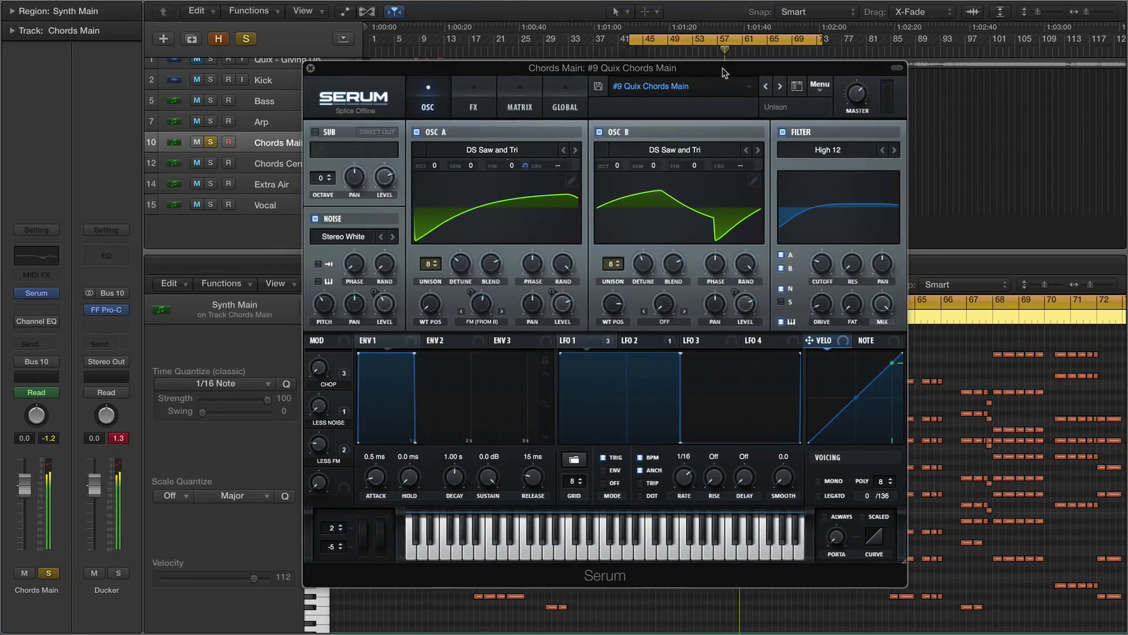
pyautogui.click(825, 91)
pyautogui.click(849, 148)
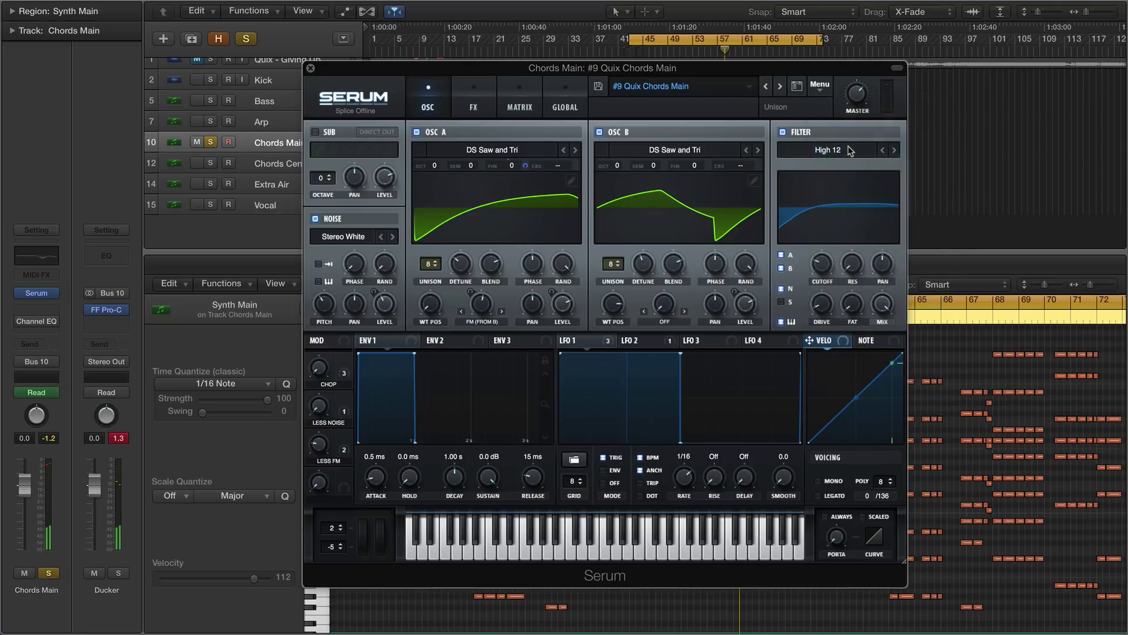
pyautogui.click(341, 550)
pyautogui.click(341, 550)
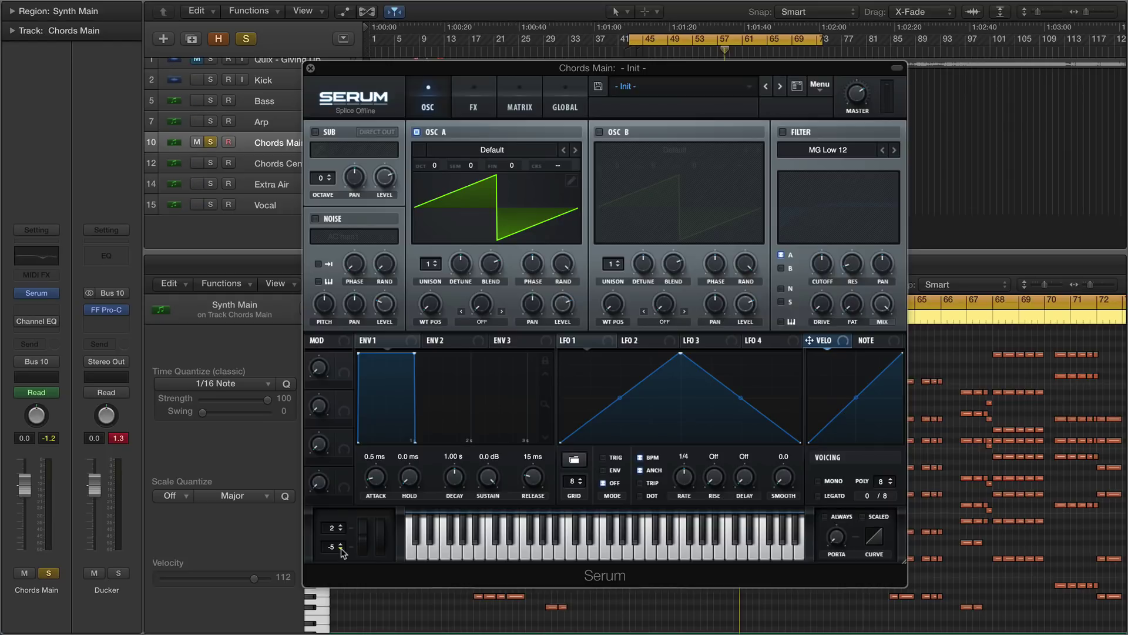
# Set the enabled noise oscillator to Stereo White while auditioning the chords
pyautogui.press('space')
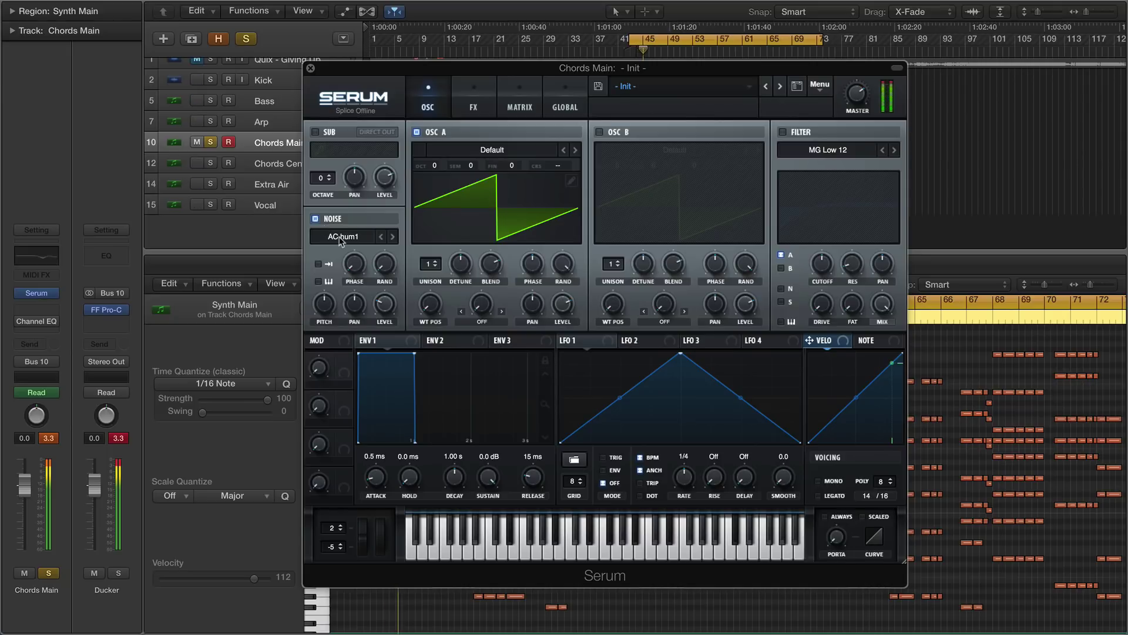
pyautogui.click(341, 237)
pyautogui.moveTo(389, 301)
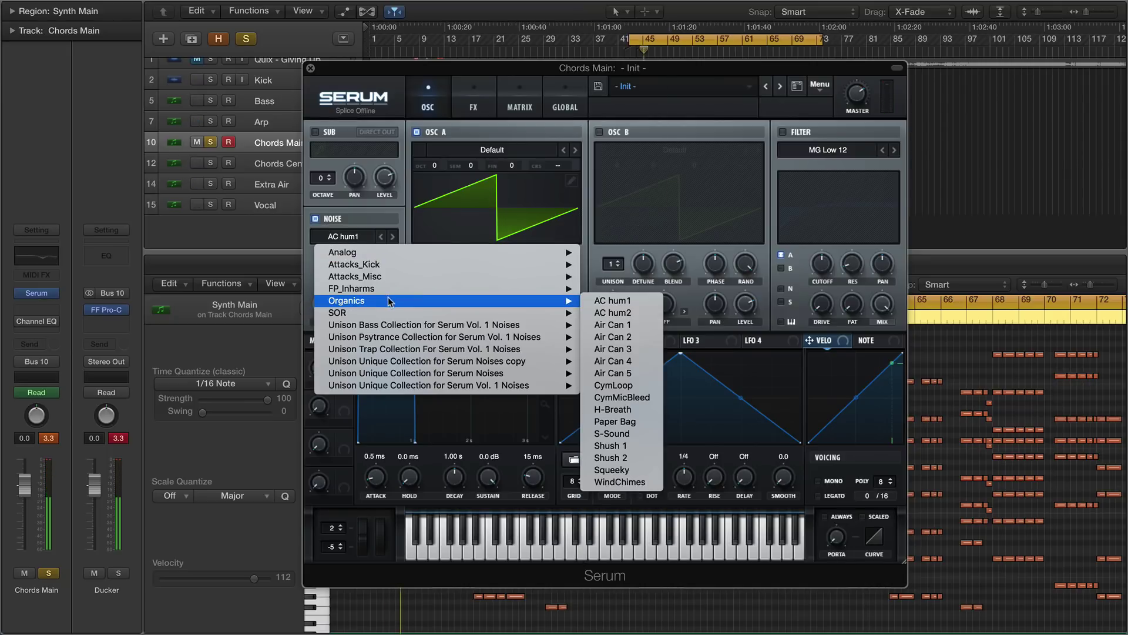
pyautogui.moveTo(472, 338)
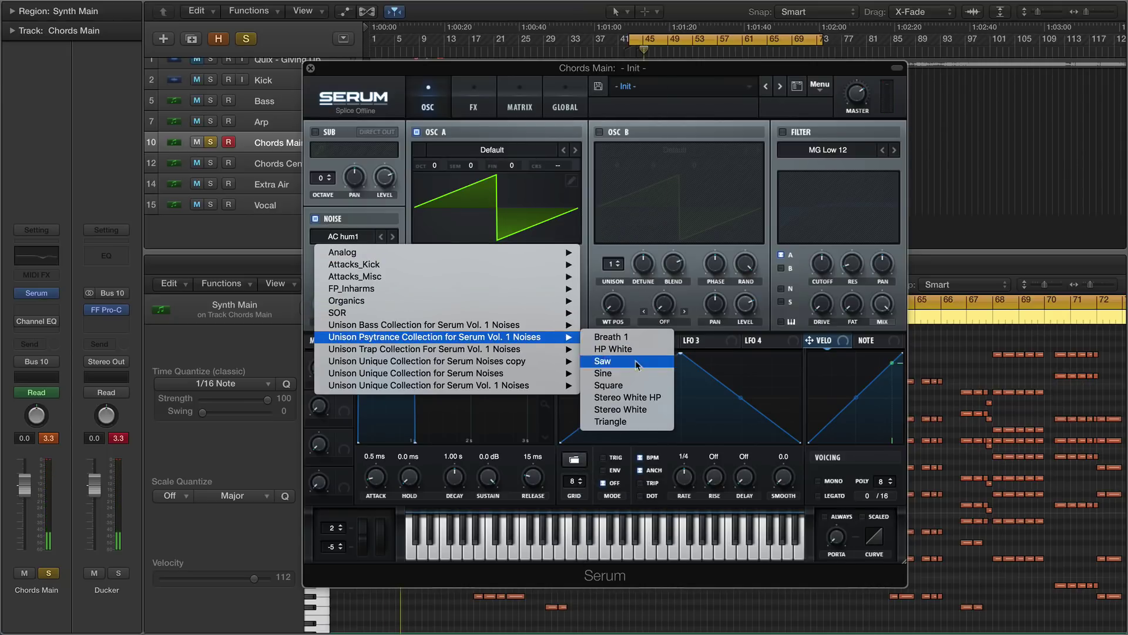
pyautogui.click(647, 410)
pyautogui.press('space')
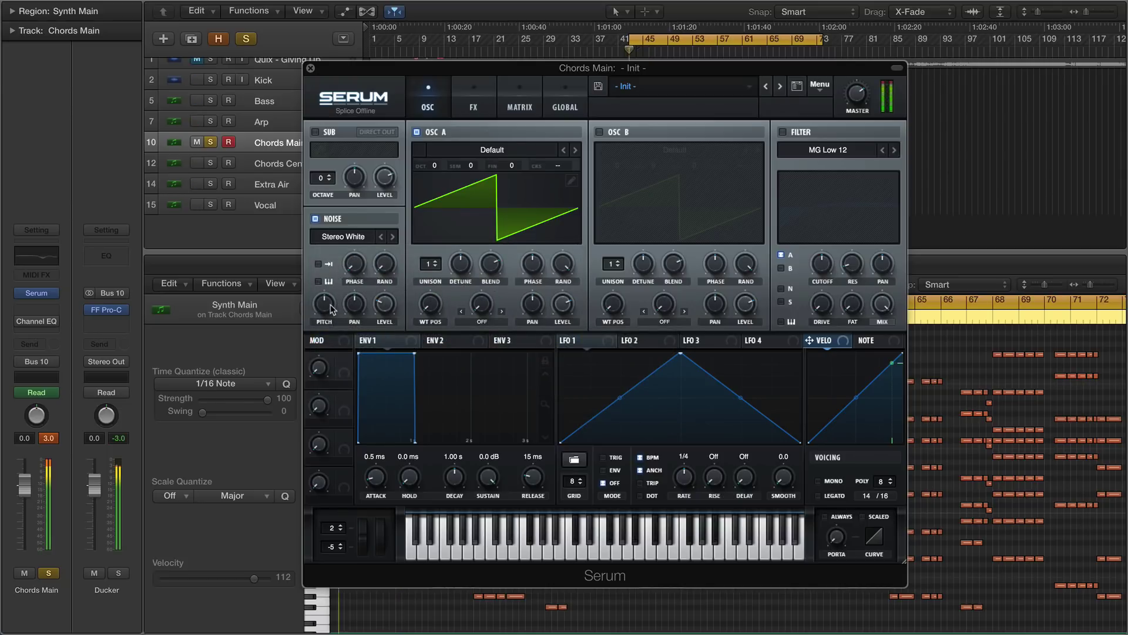
# Adjust the noise level and give OSC A 8 unison voices with adjusted detune
pyautogui.moveTo(330, 308); pyautogui.dragTo(390, 292)
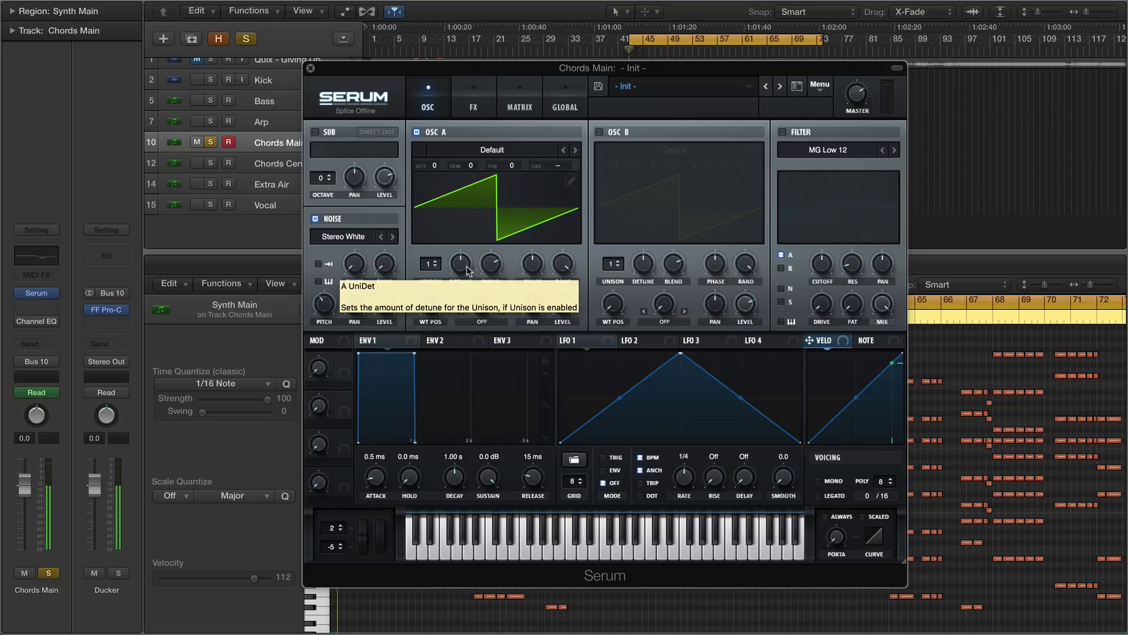
pyautogui.scroll(7, 435, 265)
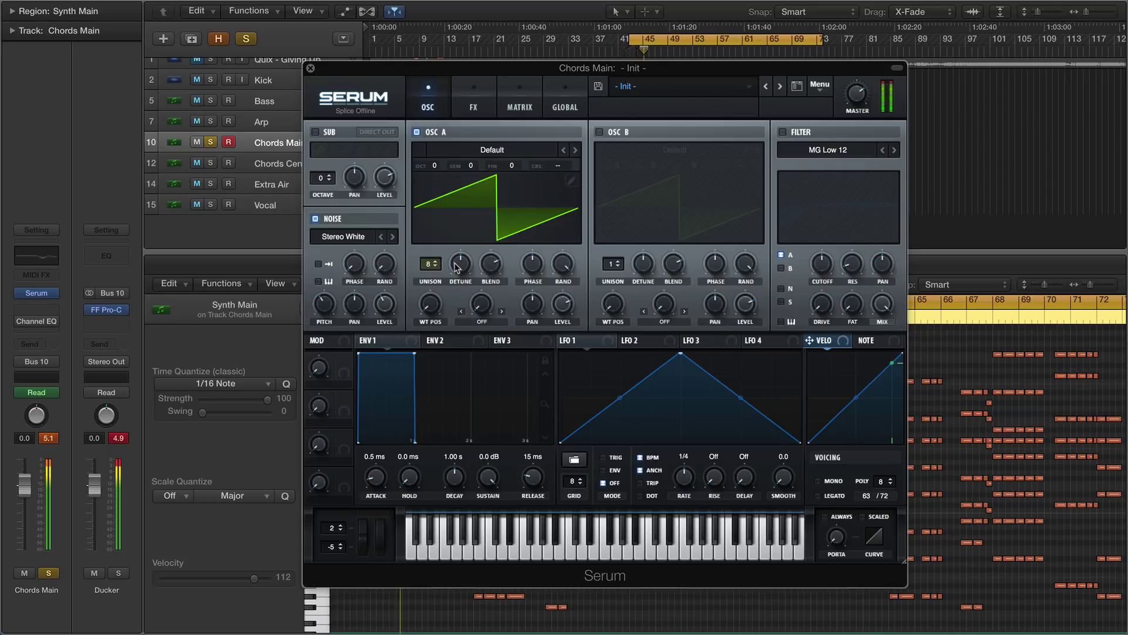
pyautogui.moveTo(455, 265); pyautogui.dragTo(459, 296)
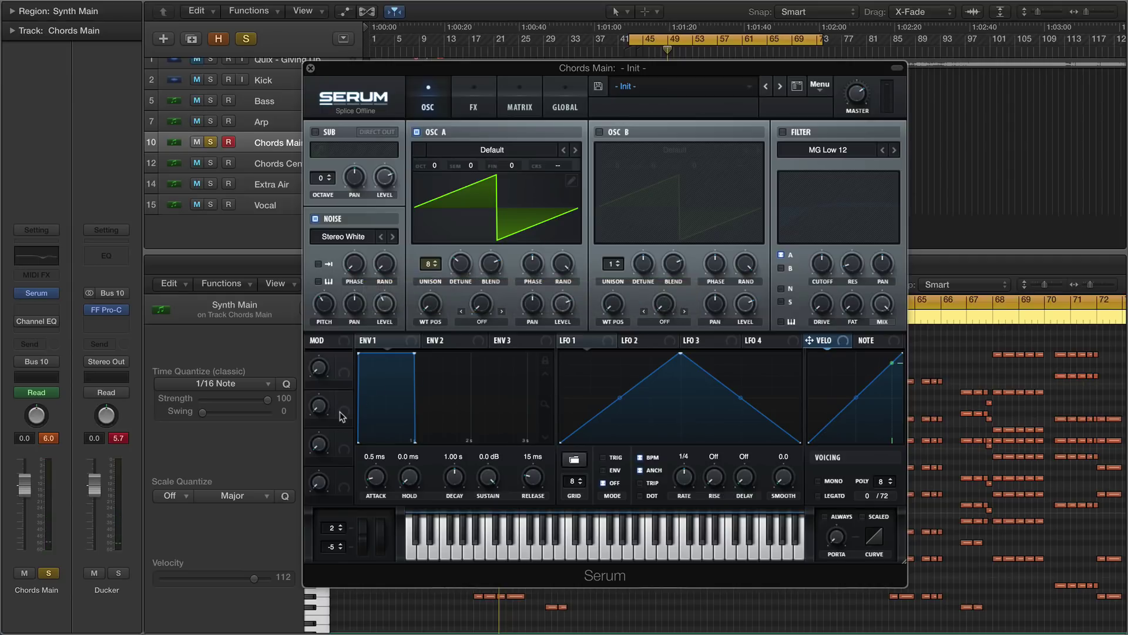
# Assign Macro 2 to the noise level with an amount of -44 and rename the macro Less Noise
pyautogui.moveTo(344, 398); pyautogui.dragTo(377, 372)
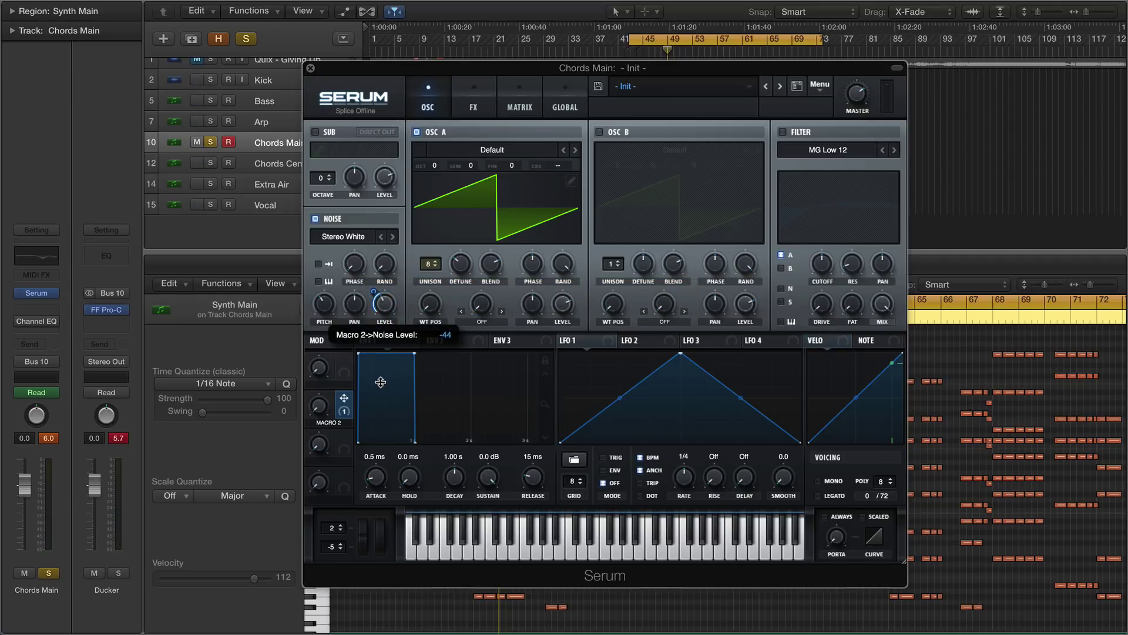
pyautogui.write('Less Noise')
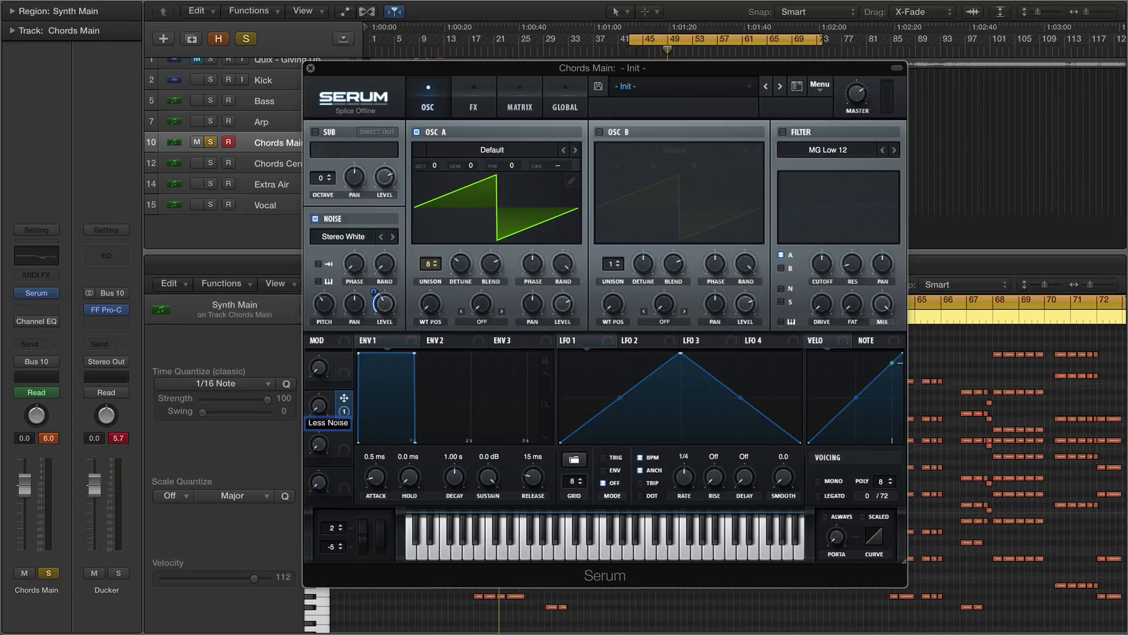
pyautogui.press('Return')
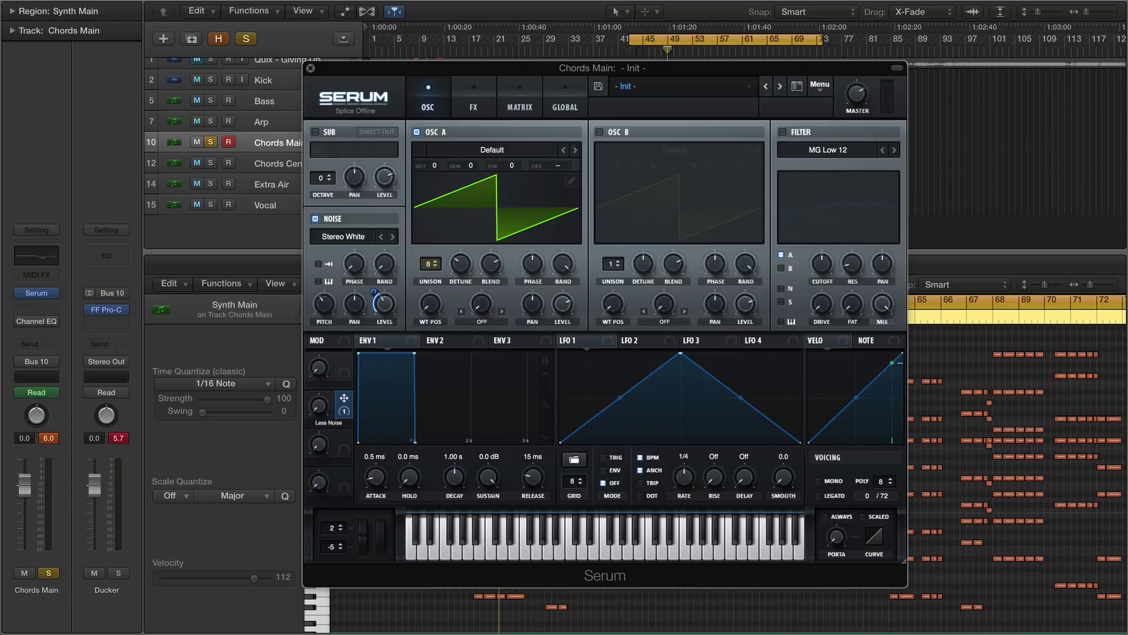
# Enable the Compressor effect in Serum and switch it to multiband mode
pyautogui.click(511, 108)
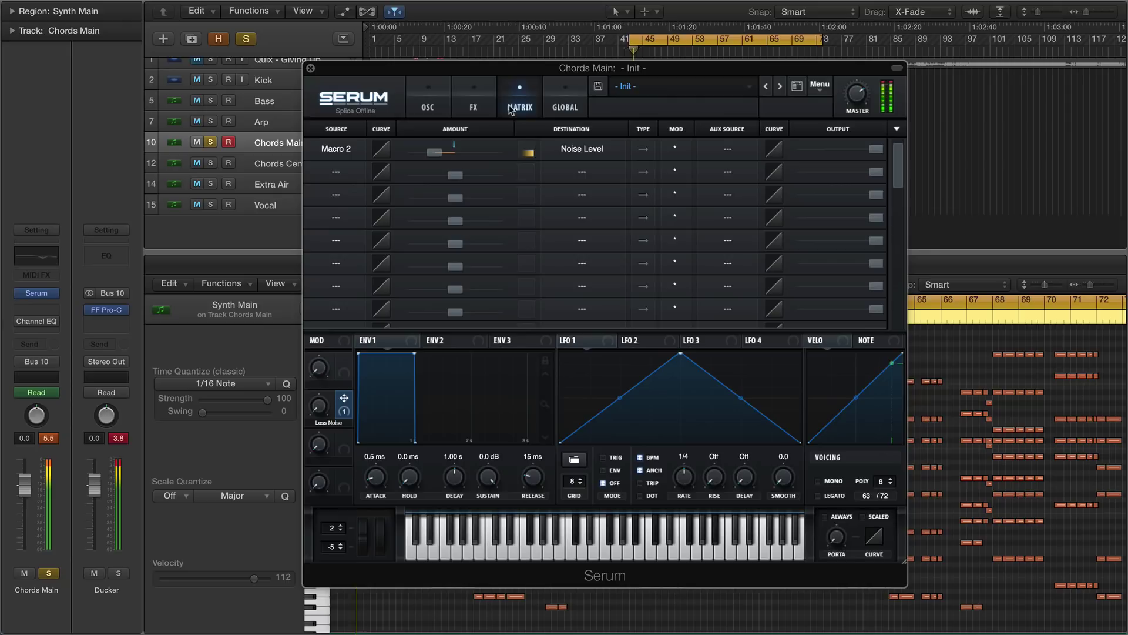
pyautogui.click(468, 108)
pyautogui.click(320, 255)
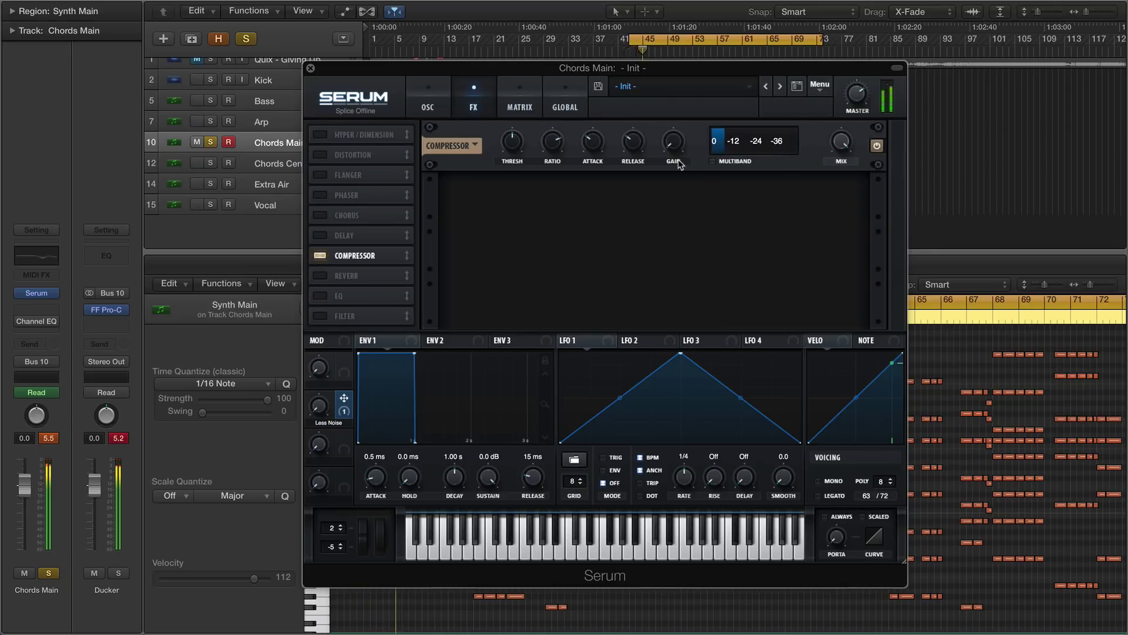
pyautogui.click(713, 161)
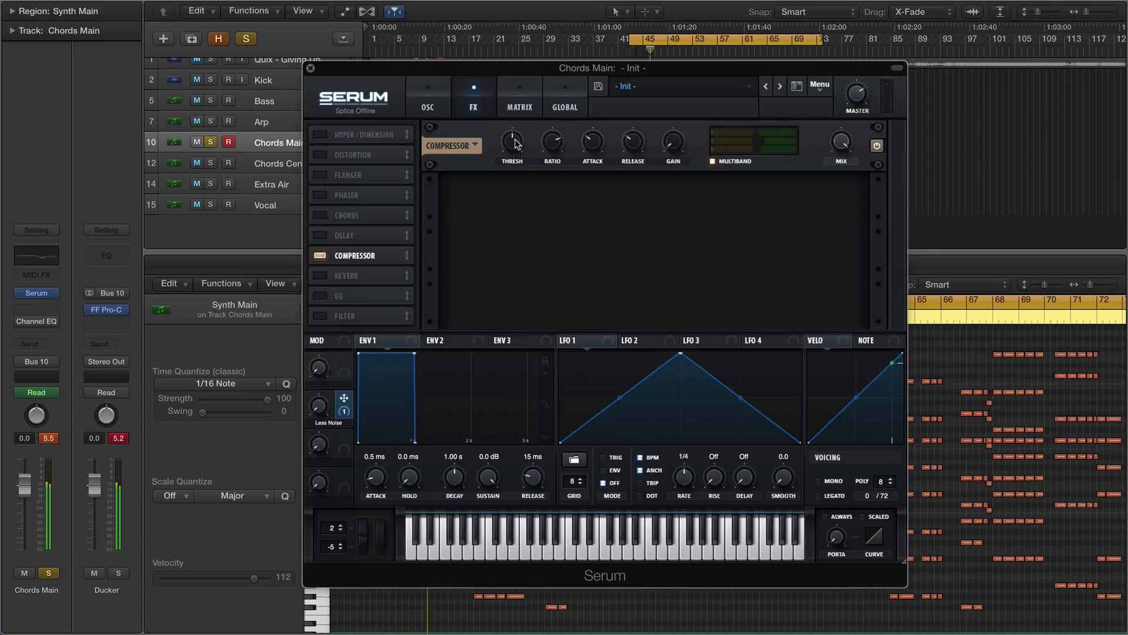
# Lower the compressor threshold slightly and adjust the multiband levels during playback, bringing the low band to 20%
pyautogui.moveTo(515, 144)
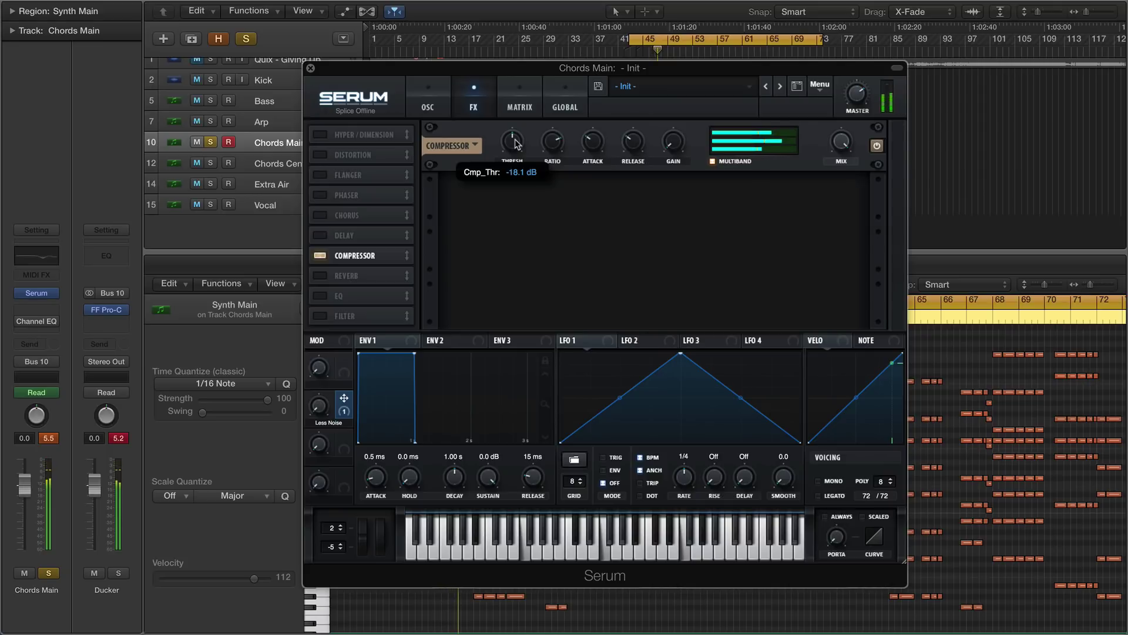
pyautogui.moveTo(514, 143); pyautogui.dragTo(515, 156)
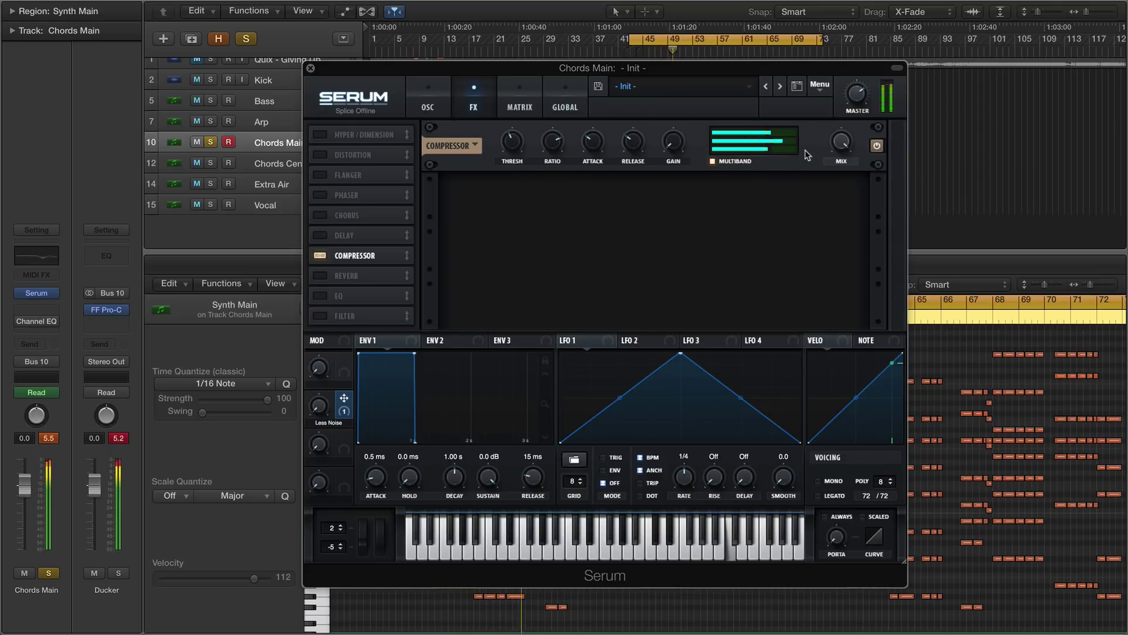
pyautogui.press('space')
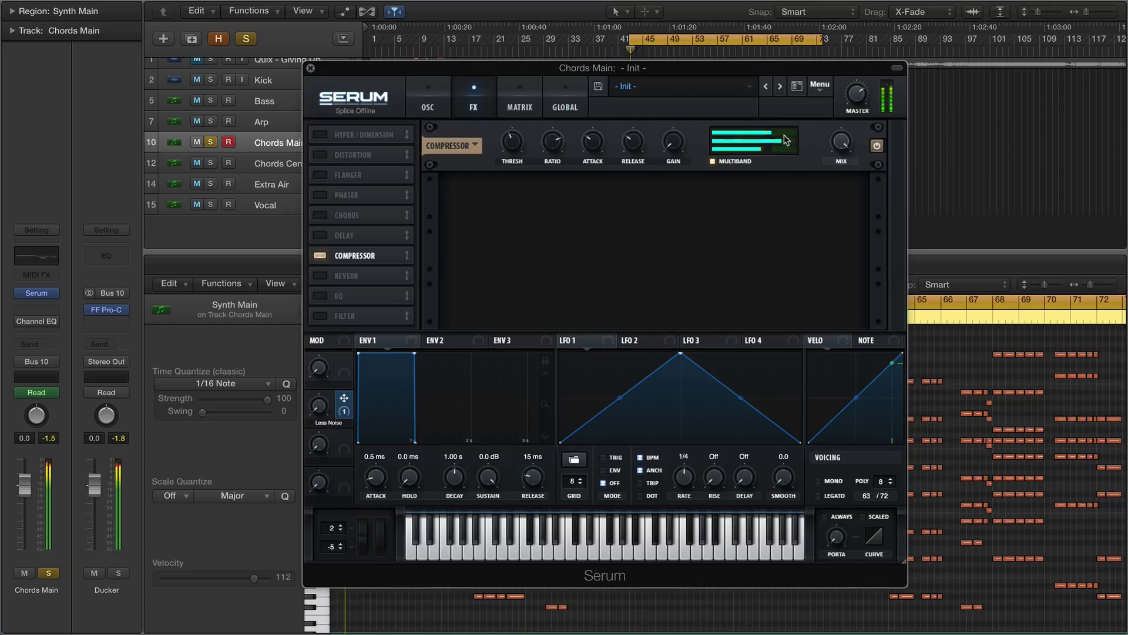
pyautogui.moveTo(785, 136); pyautogui.dragTo(741, 149)
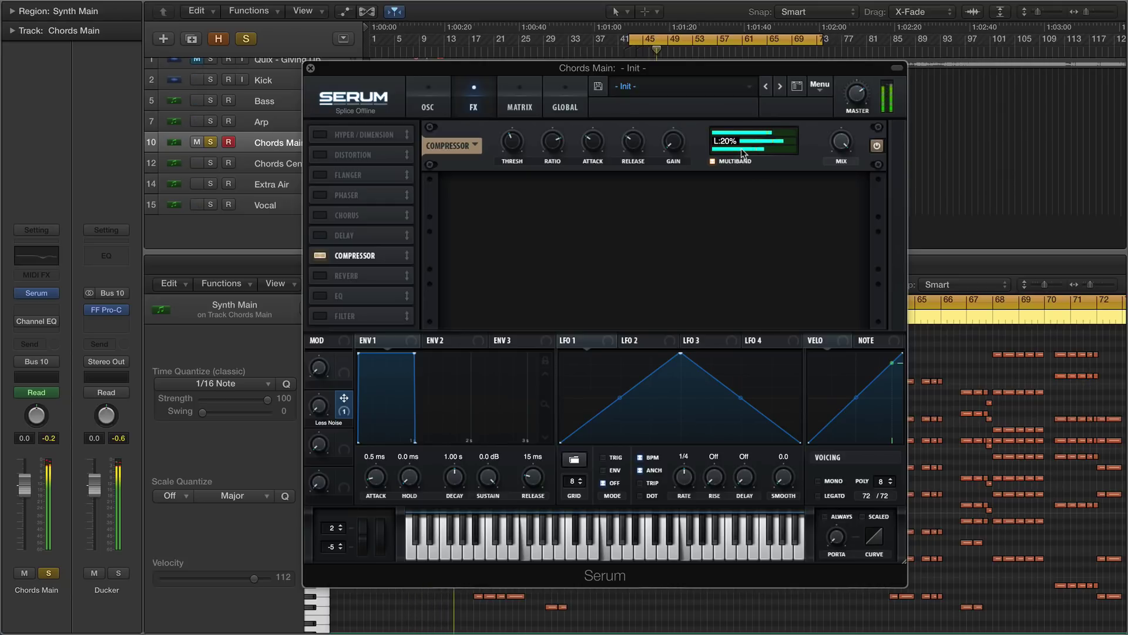
# Return to Serum's oscillator page and look at the Chords Main region around bars 55 to 59 in the arrangement
pyautogui.click(407, 96)
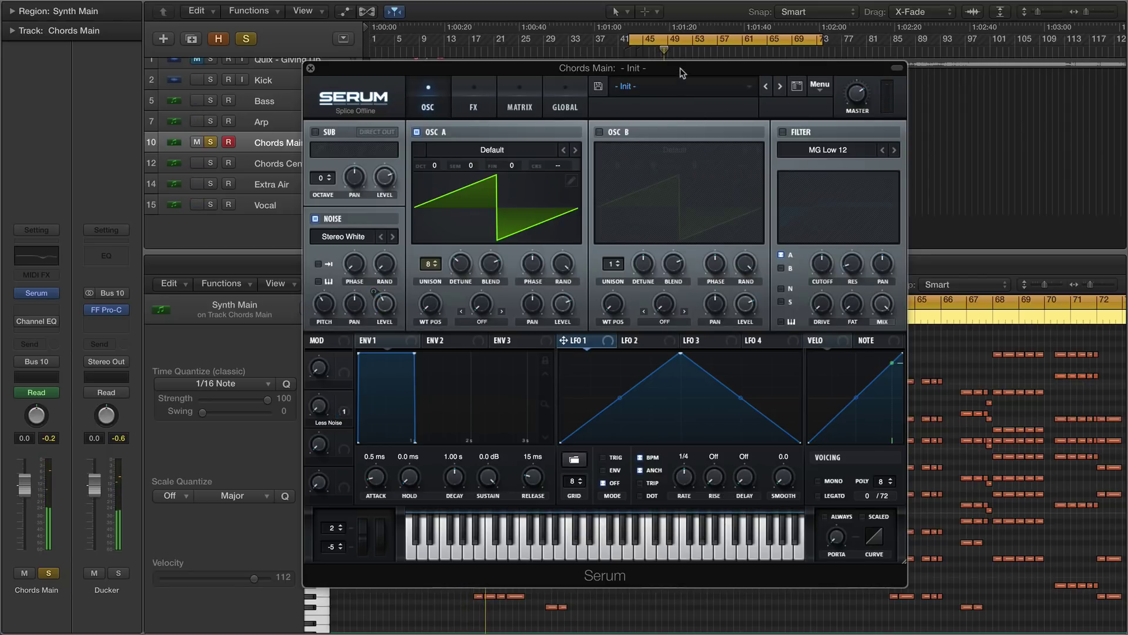
pyautogui.moveTo(680, 72); pyautogui.dragTo(685, 295)
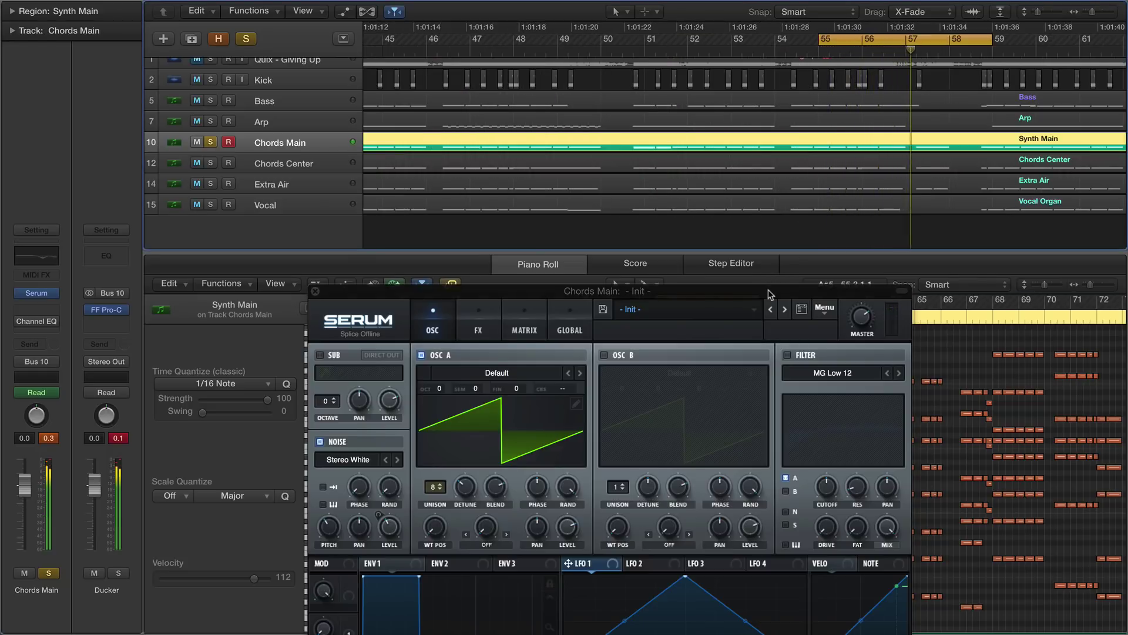
pyautogui.moveTo(768, 293); pyautogui.dragTo(764, 36)
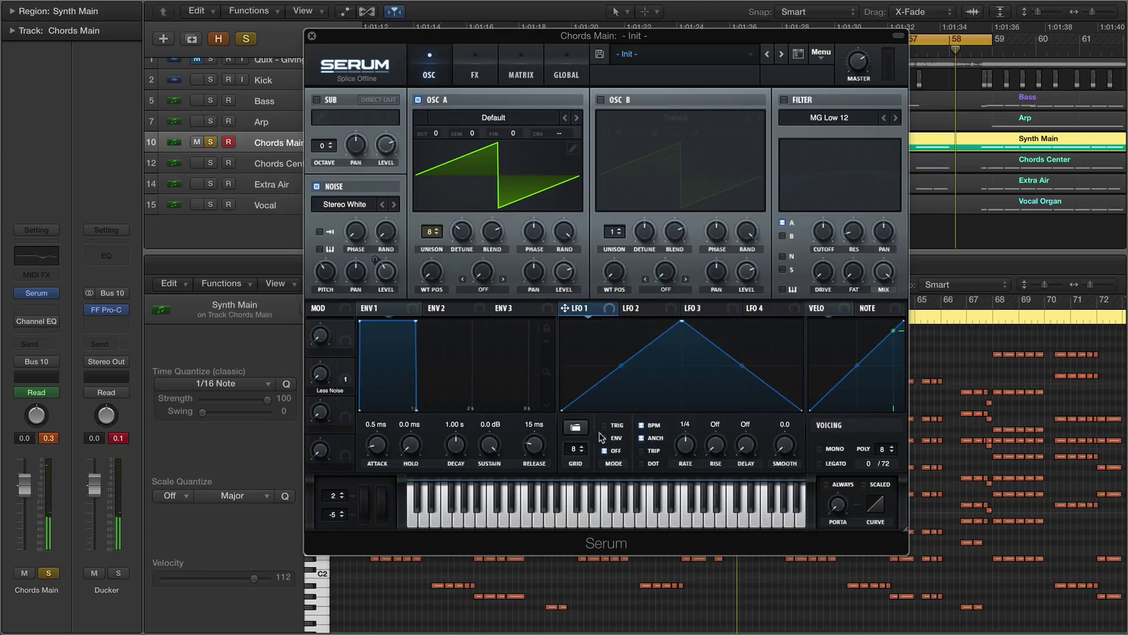
# Load the basic square shape into LFO 1 and set it to Trig mode at a 1/16 rate
pyautogui.click(574, 429)
pyautogui.moveTo(589, 432)
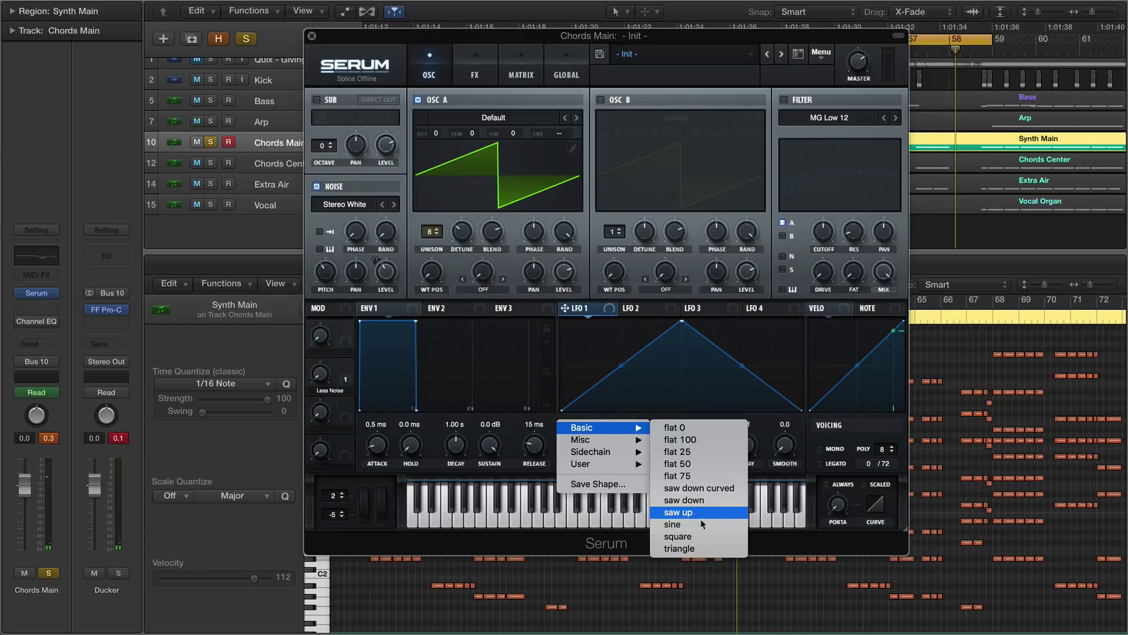
pyautogui.click(702, 537)
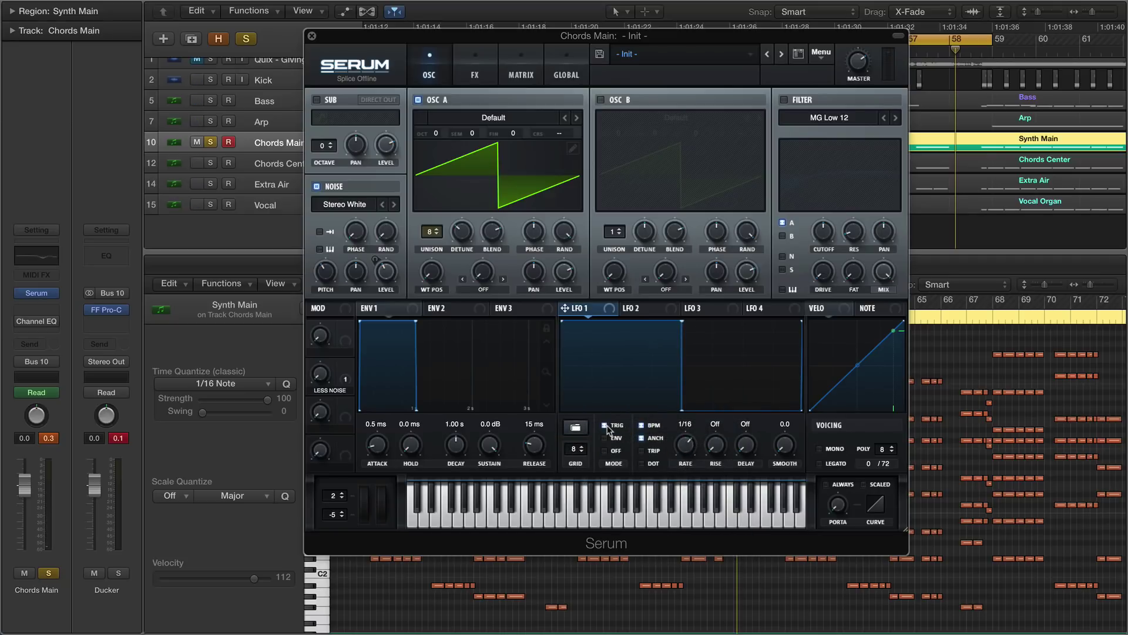
# Assign LFO 1 negatively to the OSC A, OSC B and noise levels during playback, using -43 for the noise level
pyautogui.press('space')
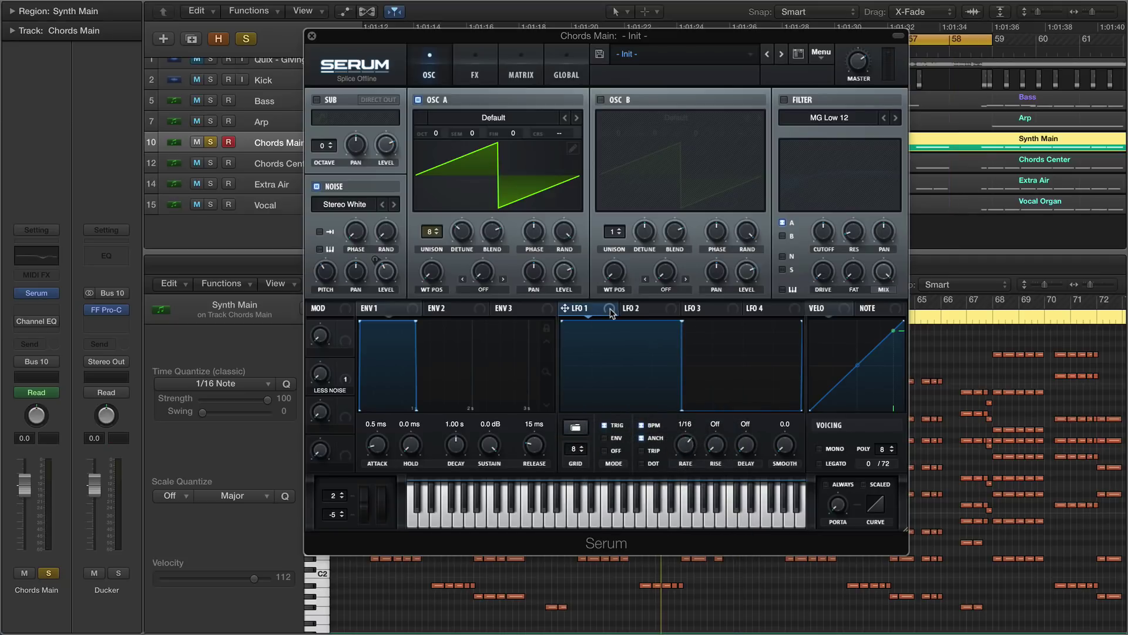
pyautogui.moveTo(616, 311); pyautogui.dragTo(377, 325)
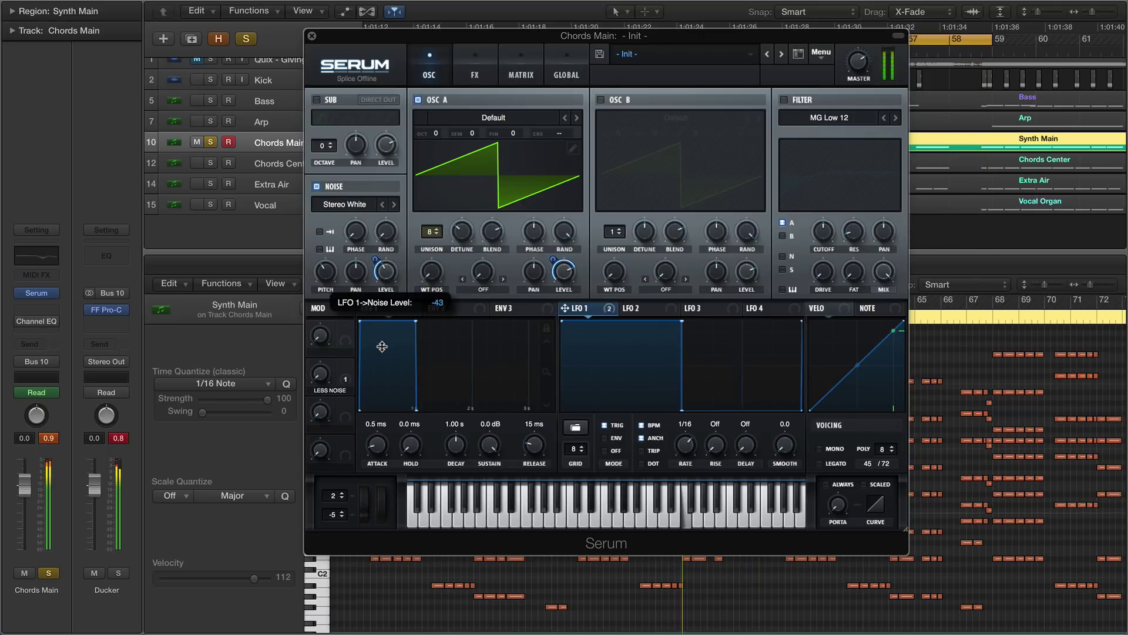
pyautogui.moveTo(641, 325); pyautogui.dragTo(734, 312)
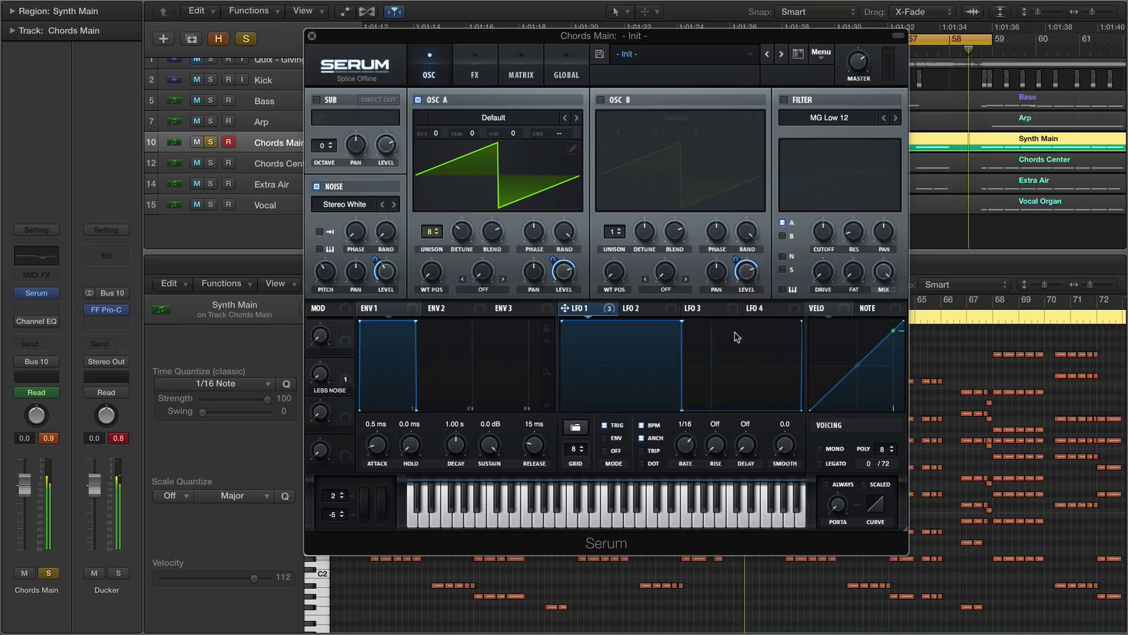
# Set Macro 1 as the auxiliary source for the LFO 1 modulations of A Vol, Noise Level and B Vol
pyautogui.click(539, 80)
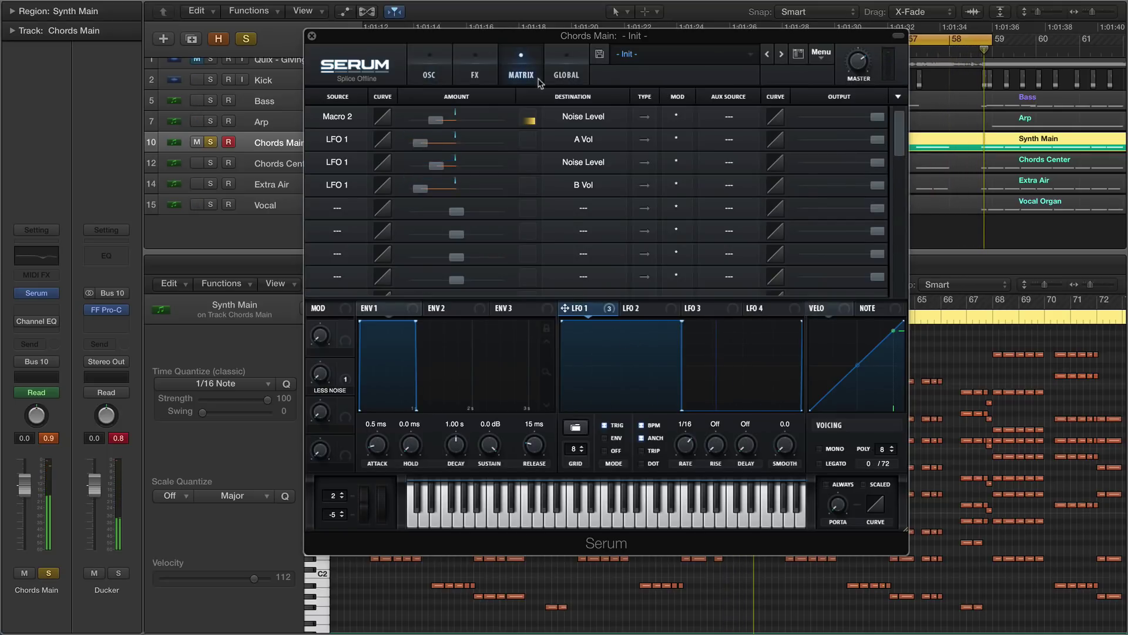
pyautogui.click(748, 138)
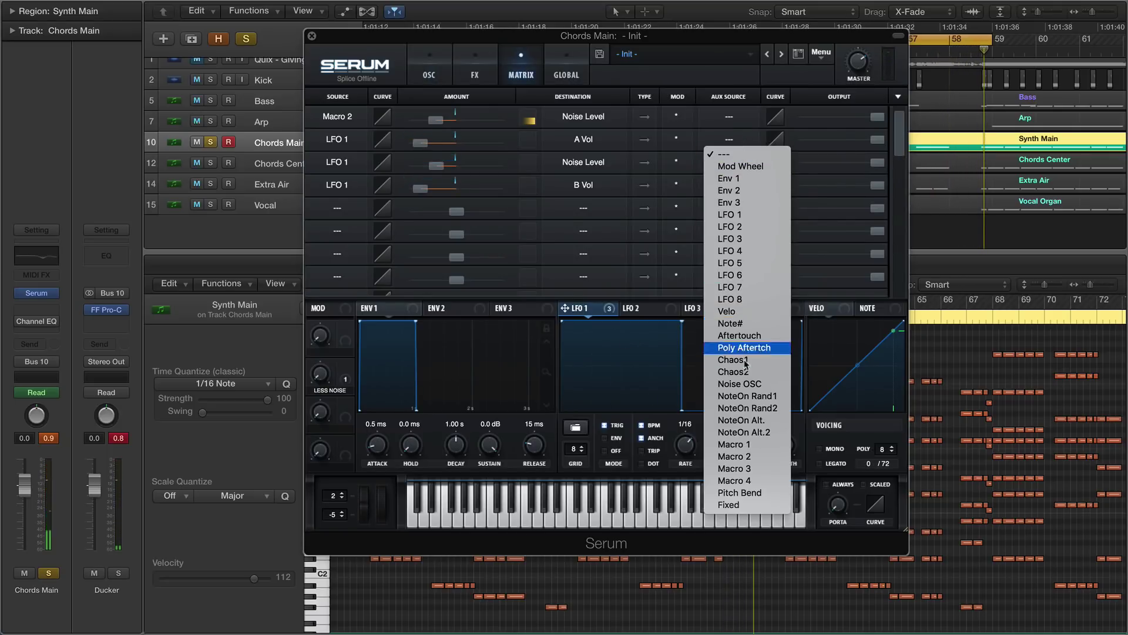
pyautogui.click(747, 444)
pyautogui.click(732, 168)
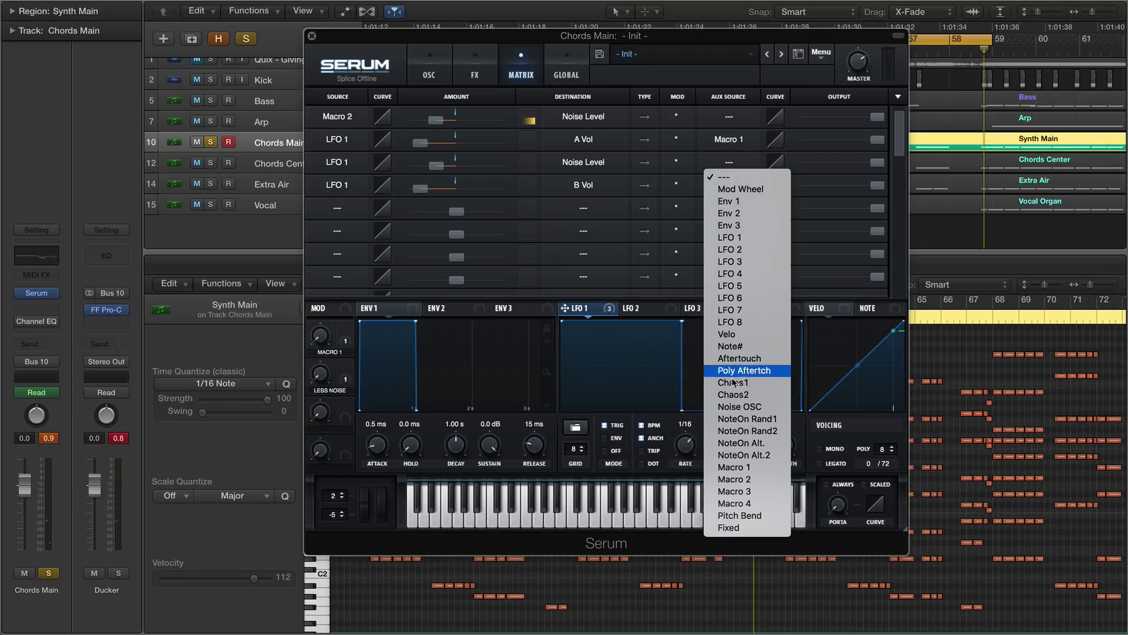
pyautogui.click(737, 463)
pyautogui.click(730, 187)
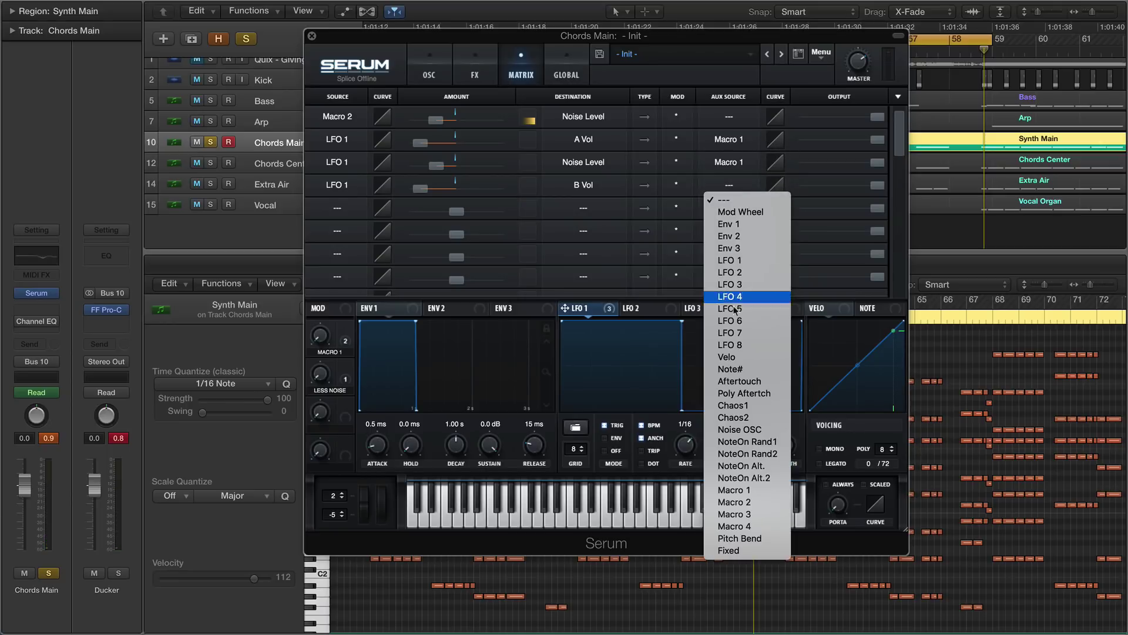
pyautogui.click(756, 489)
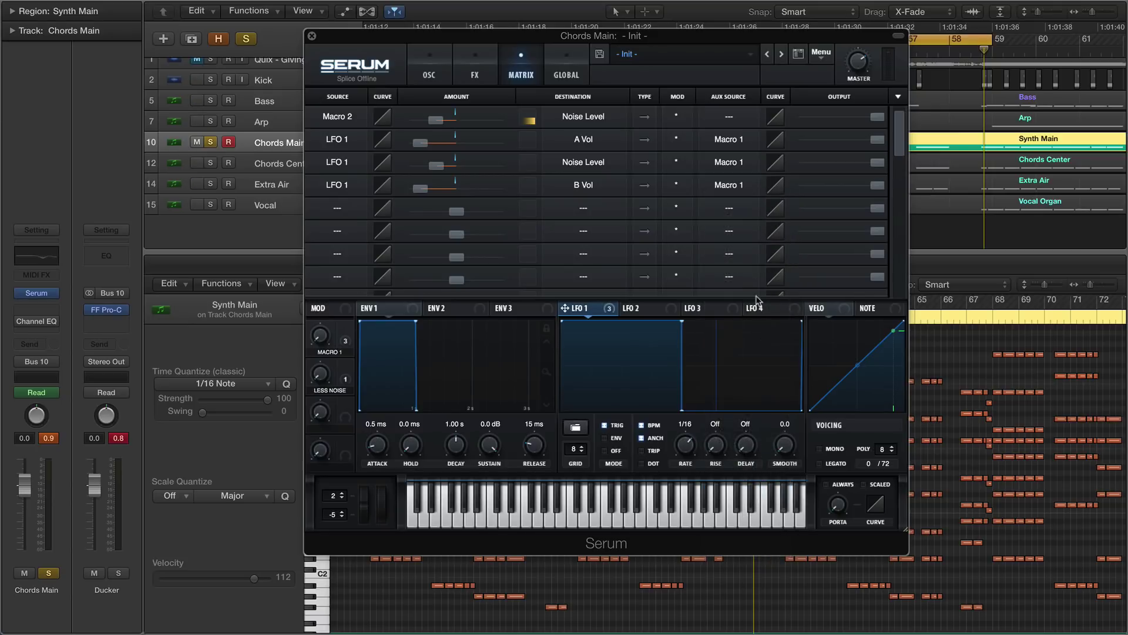
# Return to the oscillator page and rename Macro 1 as Chop
pyautogui.click(433, 50)
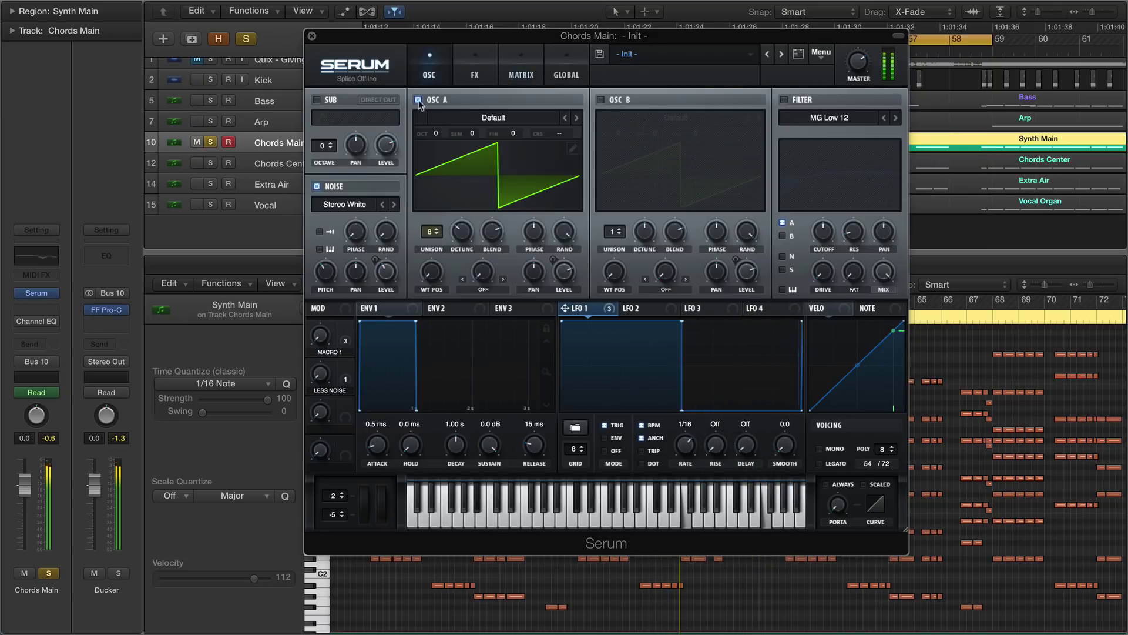
pyautogui.doubleClick(338, 352)
pyautogui.write('Chop')
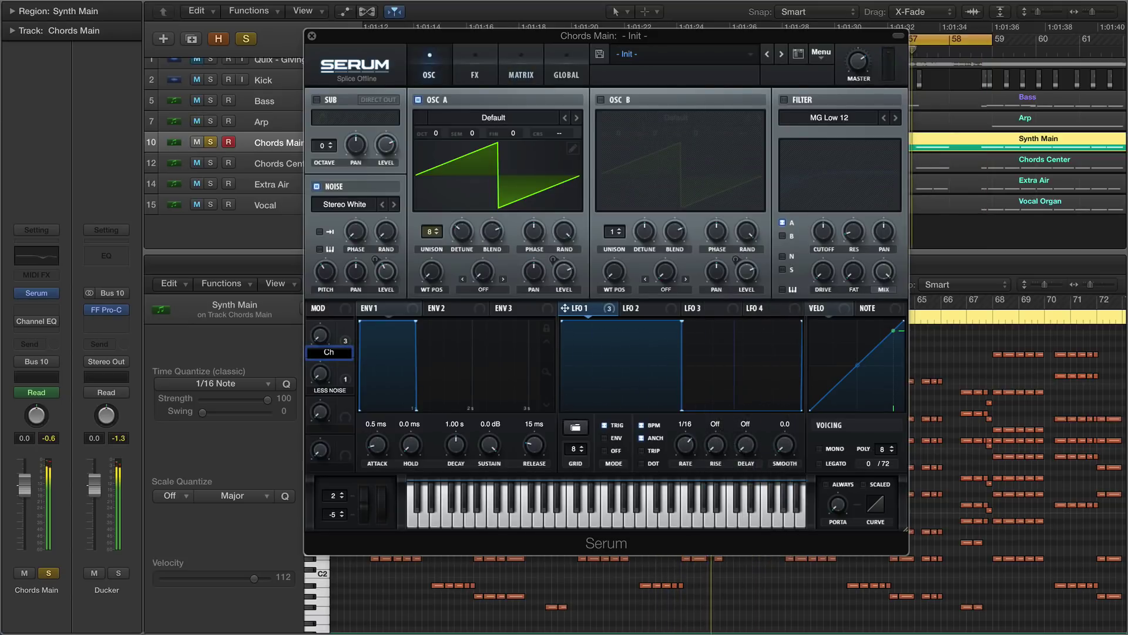
pyautogui.press('Return')
# Display the track automation to examine the macro automation on Chords Main, and hide it again
pyautogui.moveTo(551, 42); pyautogui.dragTo(576, 295)
pyautogui.press('a')
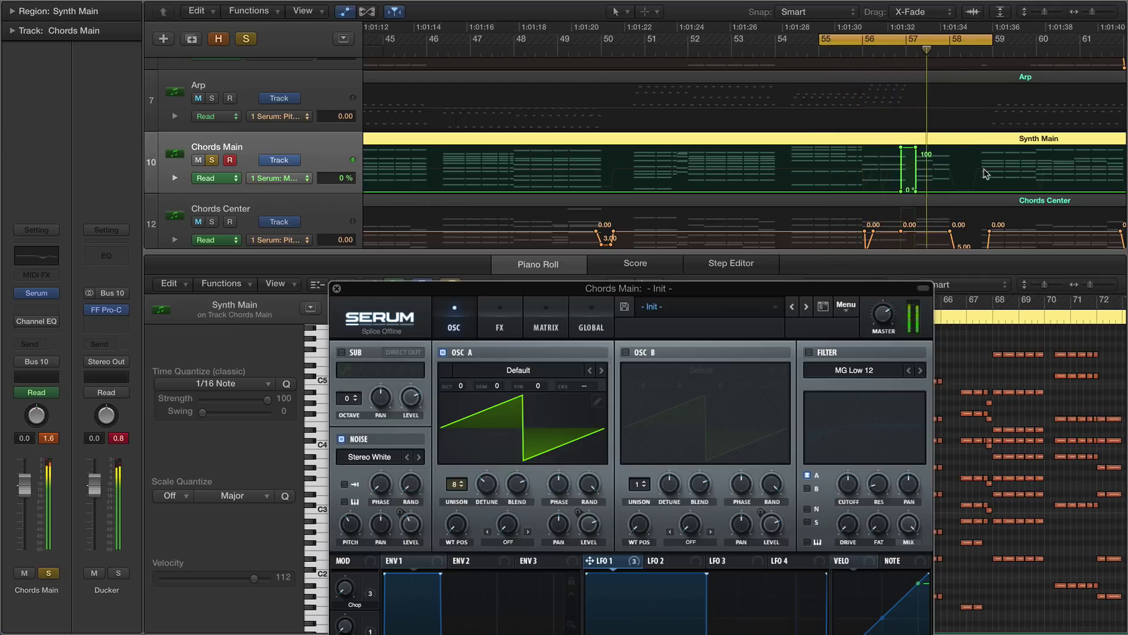
pyautogui.press('a')
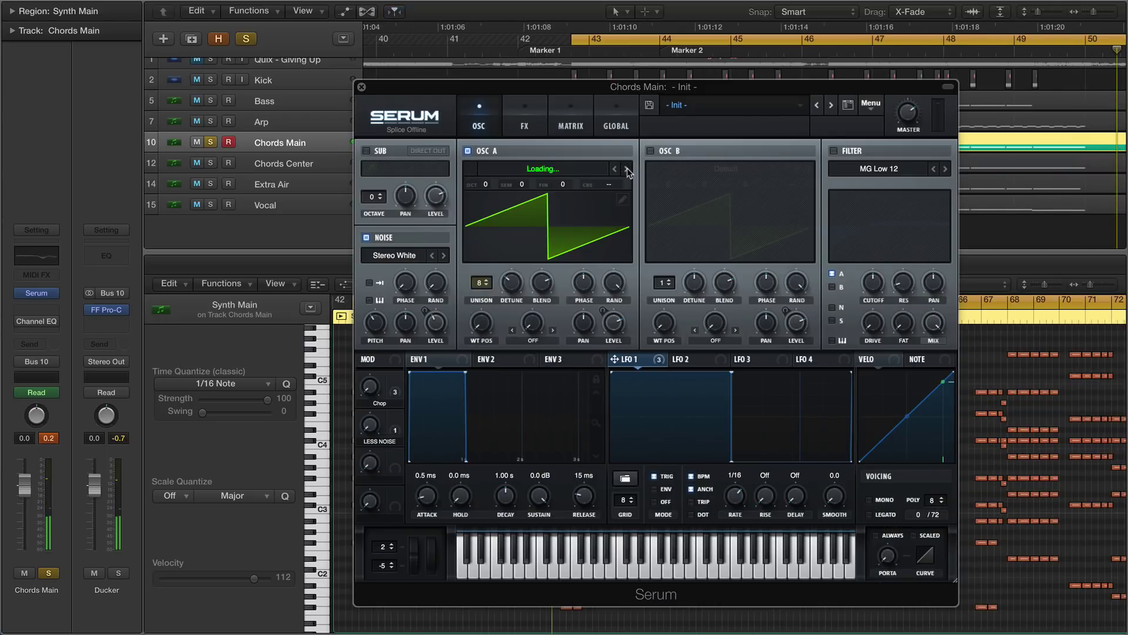
# Load the analog wavetable DS Saw and Tri into OSC A and play the chords with it
pyautogui.click(543, 169)
pyautogui.moveTo(823, 183)
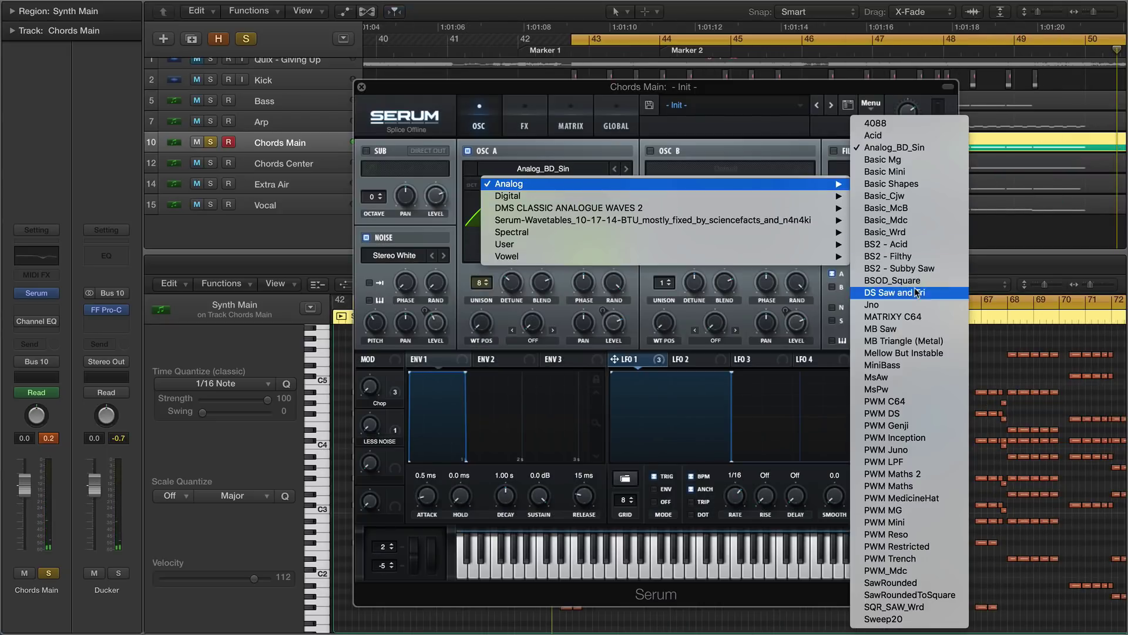
pyautogui.click(916, 292)
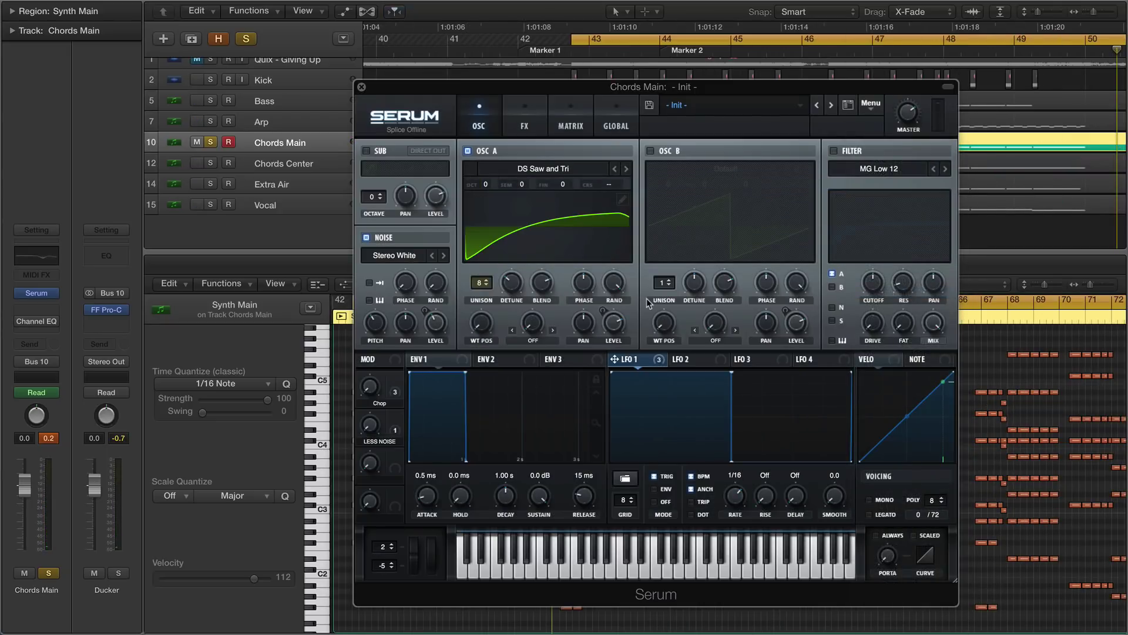
pyautogui.press('space')
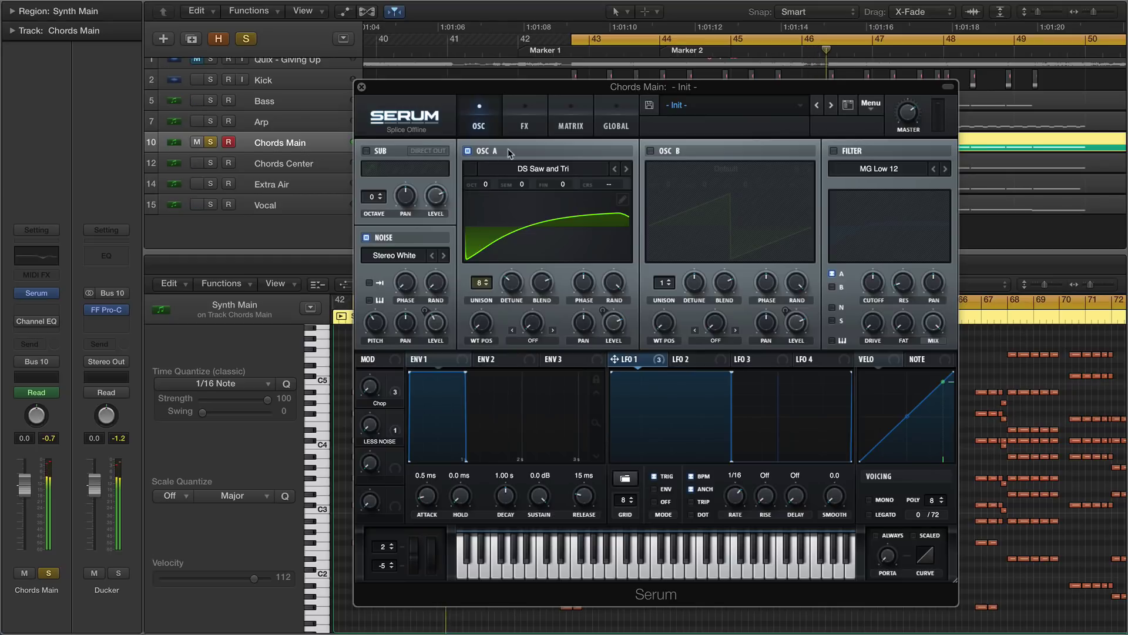
# Enable the Distortion effect in Tube mode and raise its drive during playback
pyautogui.click(525, 121)
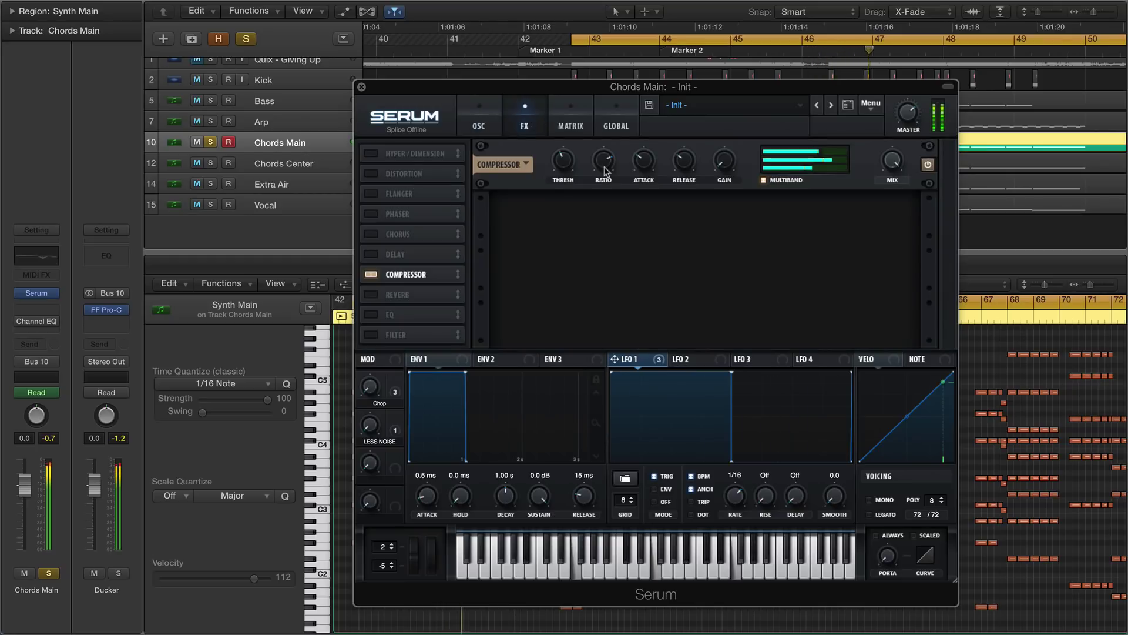
pyautogui.click(372, 174)
pyautogui.moveTo(798, 160); pyautogui.dragTo(795, 124)
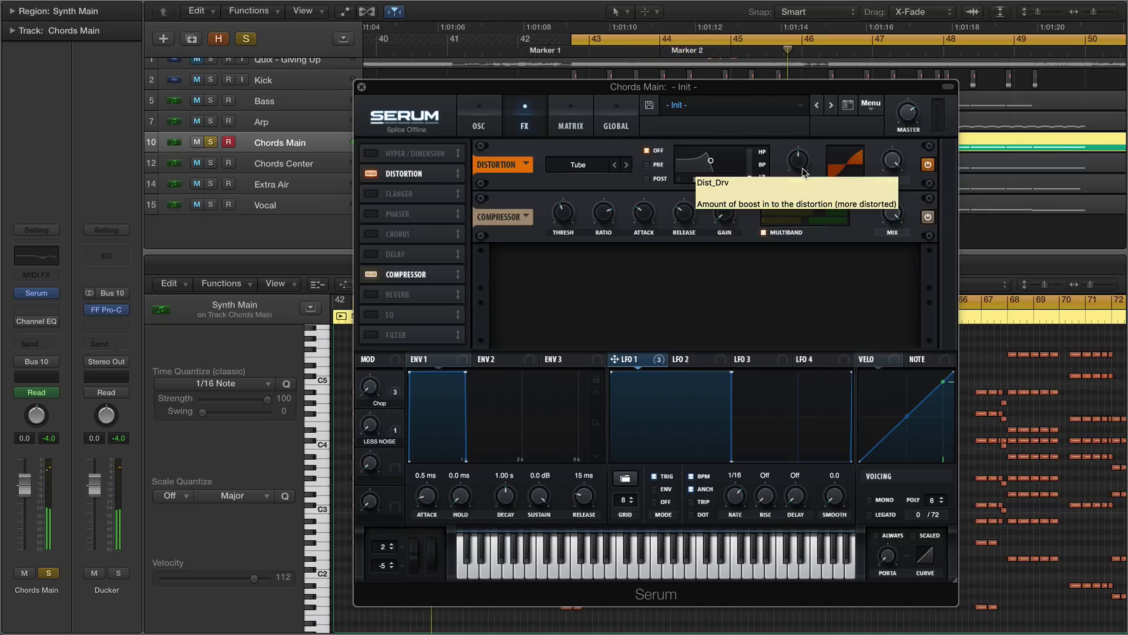
# Copy the OSC A settings to OSC B
pyautogui.click(479, 121)
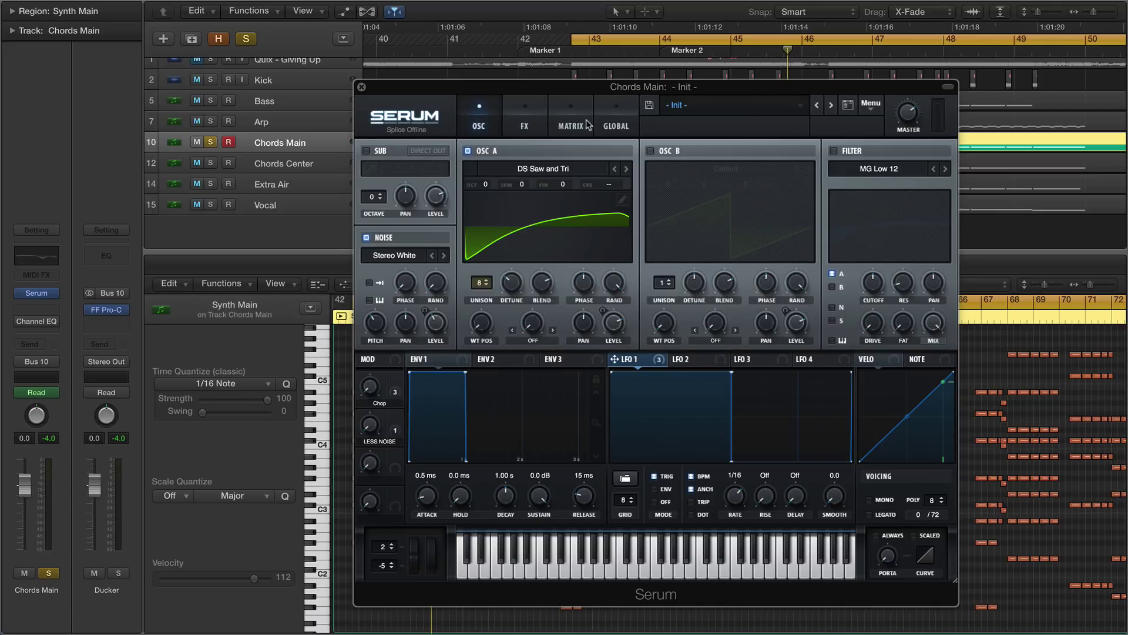
pyautogui.click(871, 106)
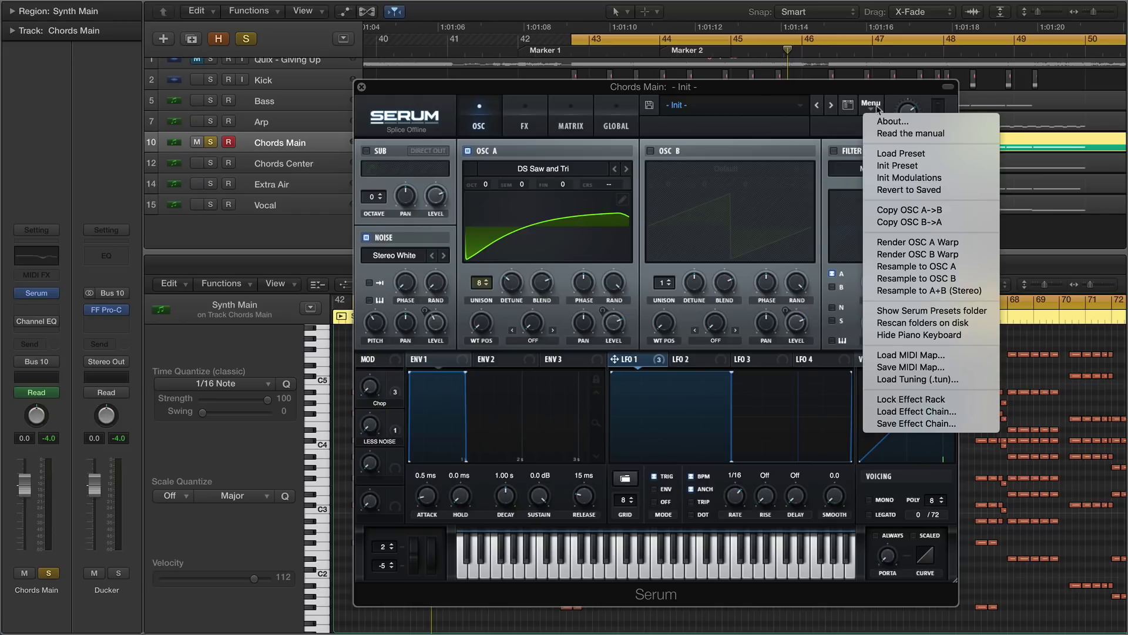
pyautogui.click(722, 187)
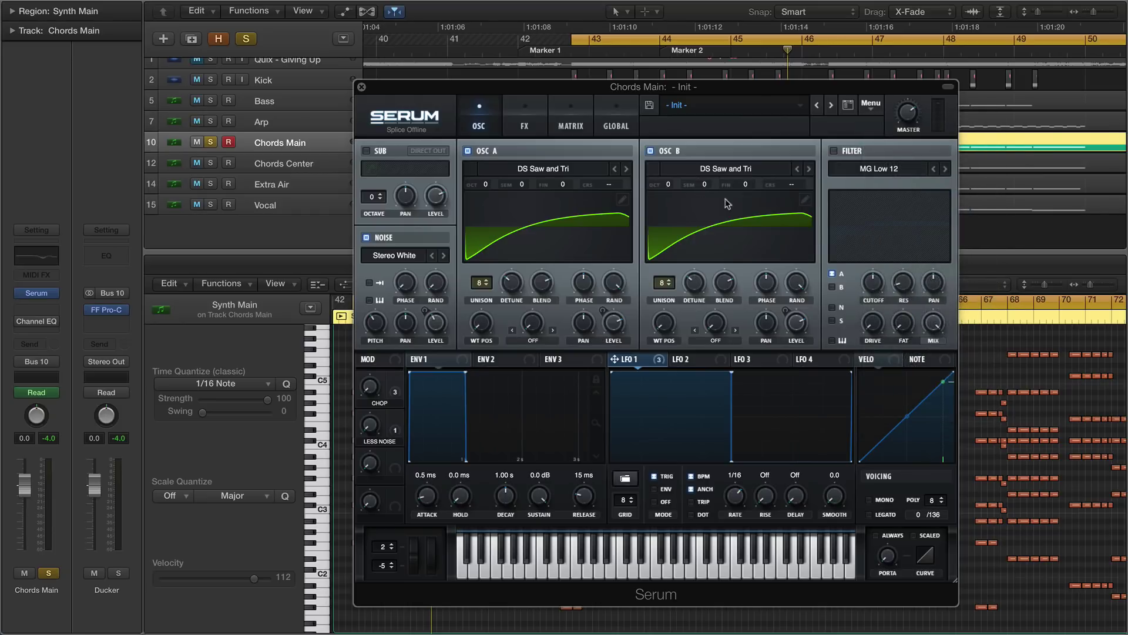
# Set OSC A's warp mode to FM (from B) and raise the FM amount during playback
pyautogui.moveTo(797, 323)
pyautogui.click(531, 341)
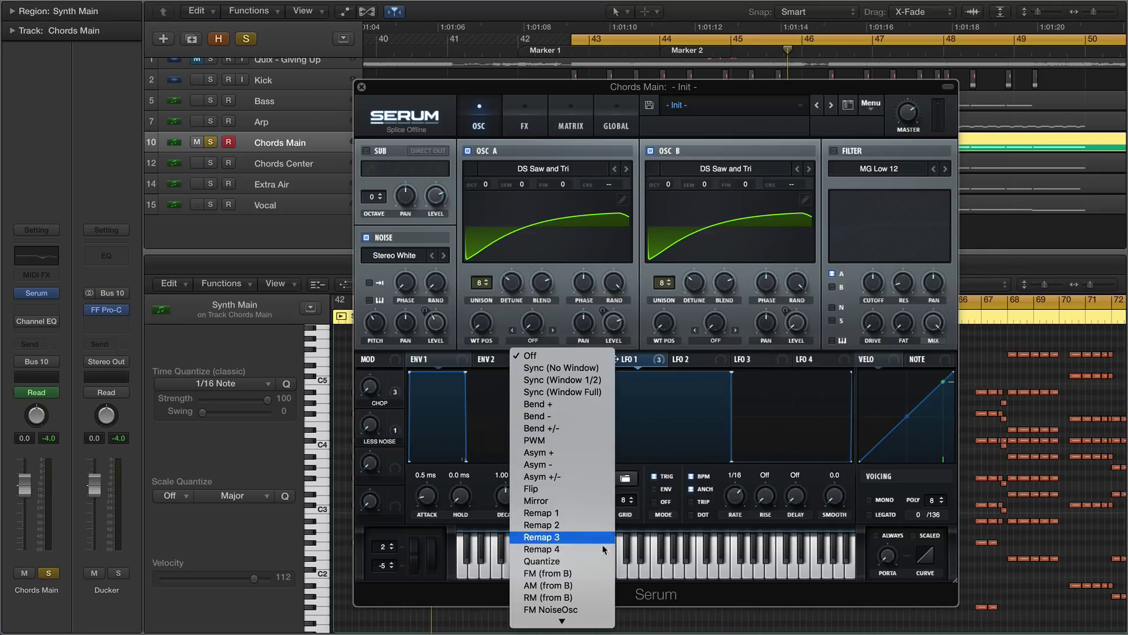
pyautogui.click(600, 573)
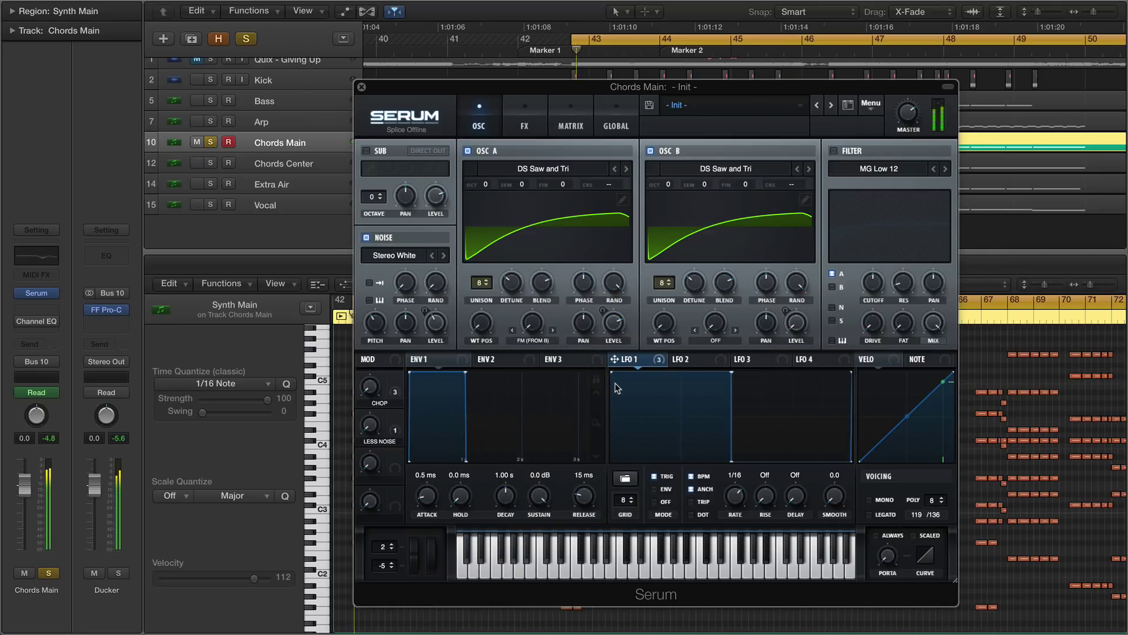
pyautogui.moveTo(533, 323); pyautogui.dragTo(544, 254)
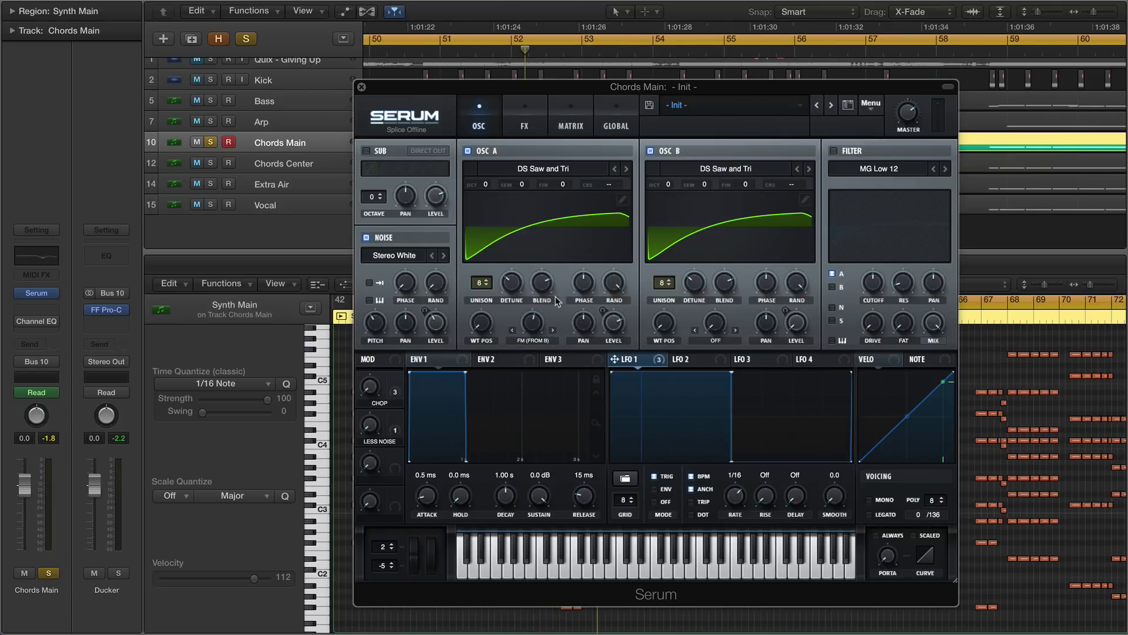
# Reposition the Serum window and adjust OSC B's unison detune and level during playback
pyautogui.moveTo(709, 89); pyautogui.dragTo(658, 54)
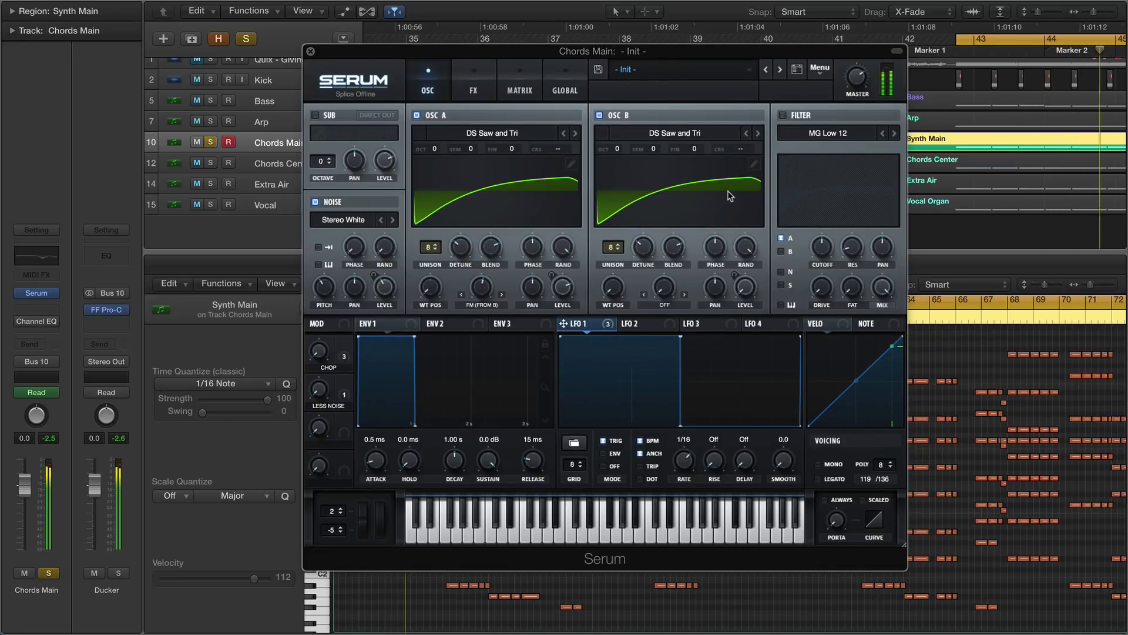
pyautogui.moveTo(642, 248)
pyautogui.mouseDown()
pyautogui.moveTo(641, 194)
pyautogui.moveTo(646, 239)
pyautogui.mouseUp()
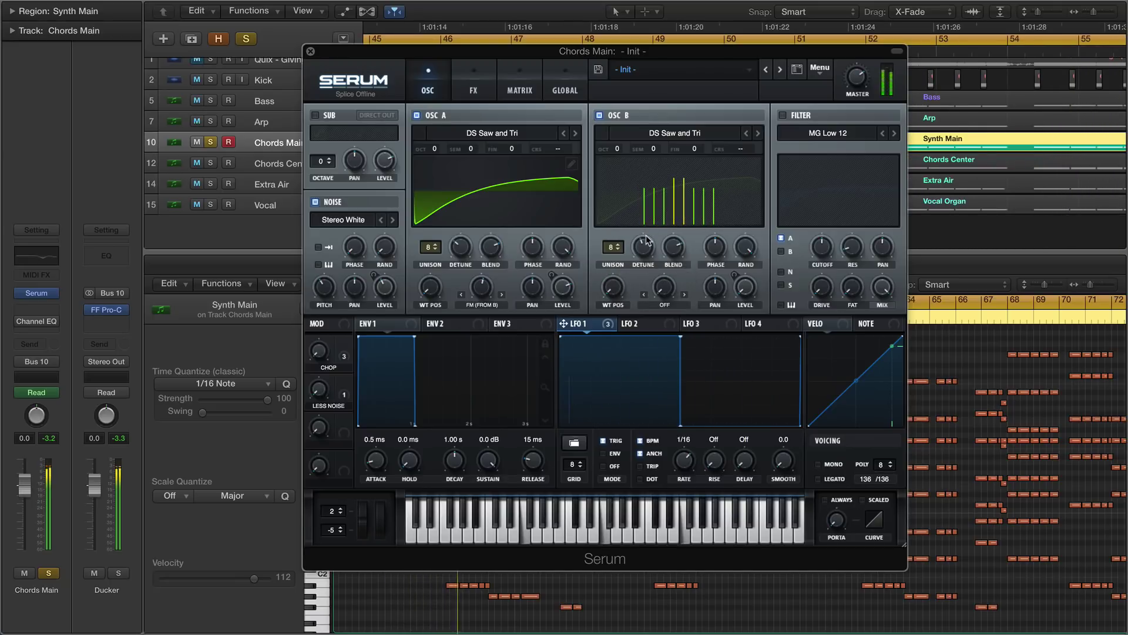
pyautogui.moveTo(753, 296); pyautogui.dragTo(759, 190)
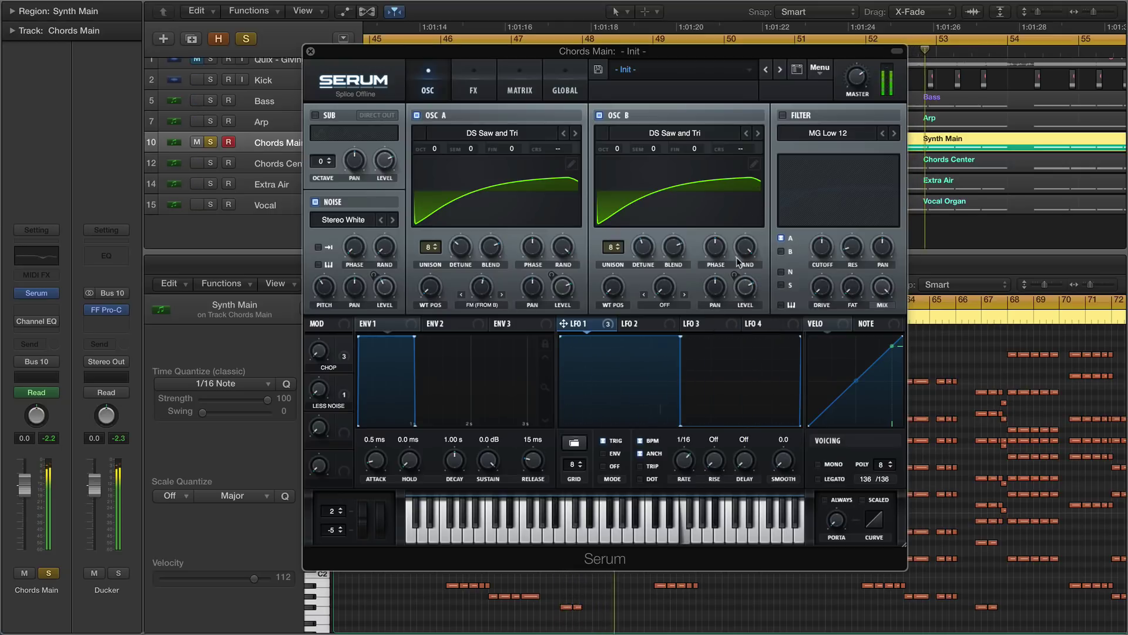
pyautogui.moveTo(741, 258)
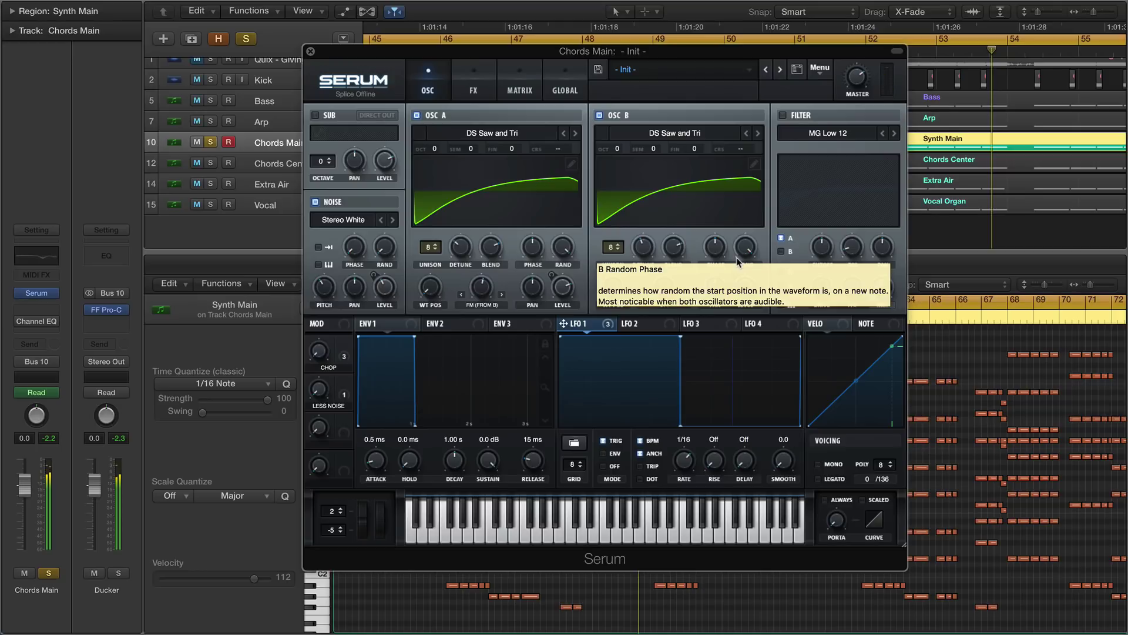
# Assign Macro 3 to OSC A's FM (from B) amount and rename the macro Less FM
pyautogui.moveTo(343, 419); pyautogui.dragTo(471, 301)
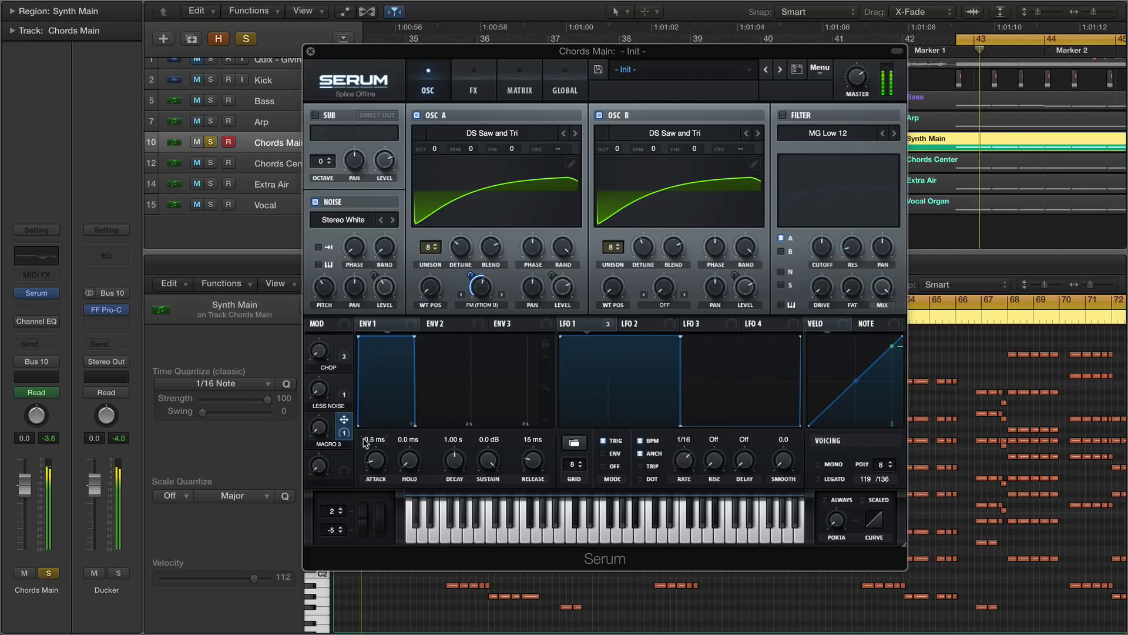
pyautogui.doubleClick(330, 444)
pyautogui.write('Less FM')
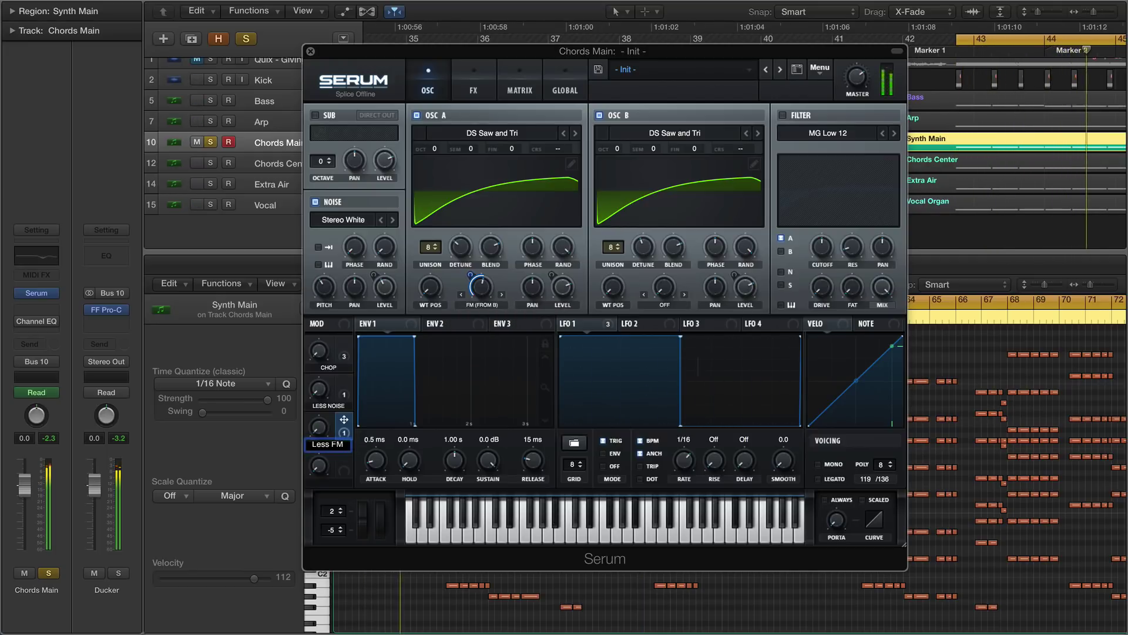
pyautogui.press('Return')
pyautogui.moveTo(324, 431)
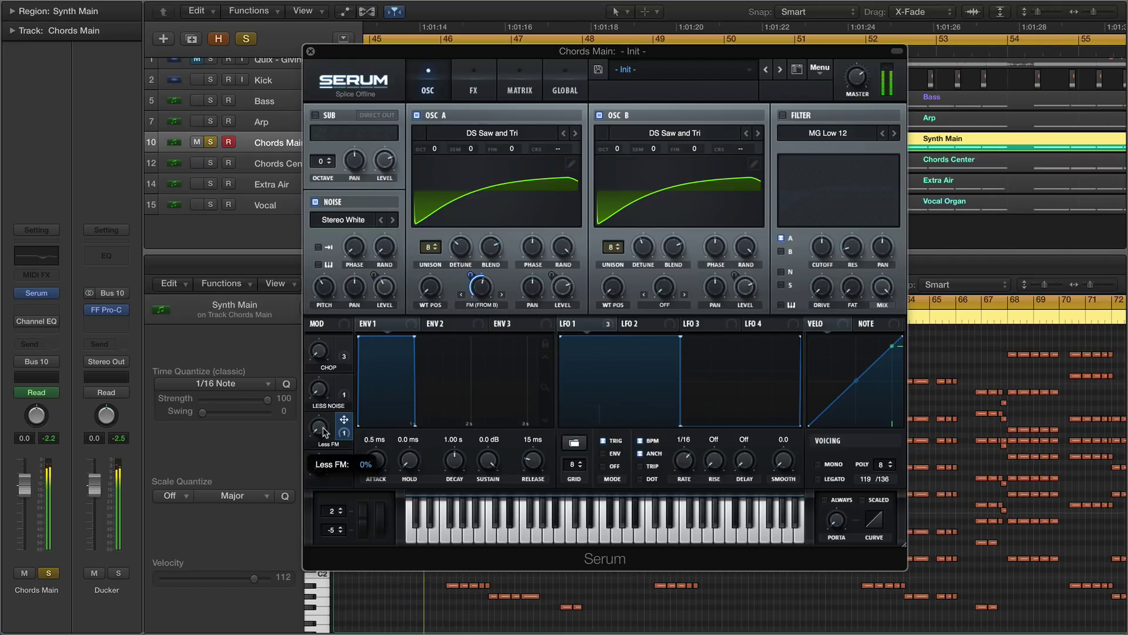
# Sweep the Less FM macro up and down during playback to audition the FM amount on OSC A
pyautogui.moveTo(324, 431); pyautogui.dragTo(327, 395)
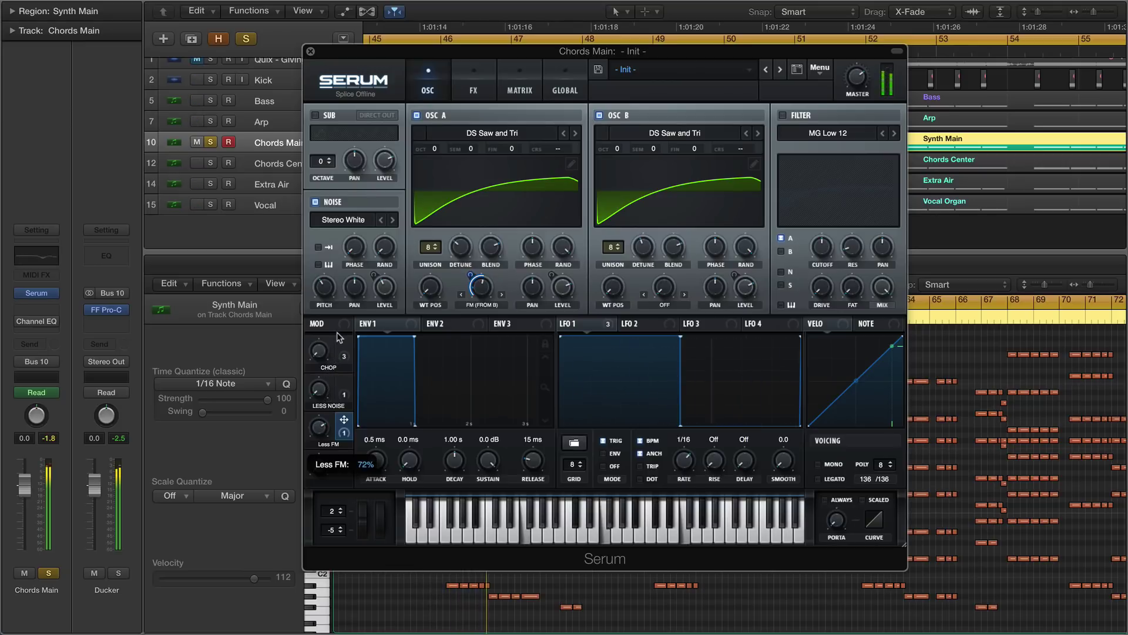
pyautogui.moveTo(339, 337); pyautogui.dragTo(340, 356)
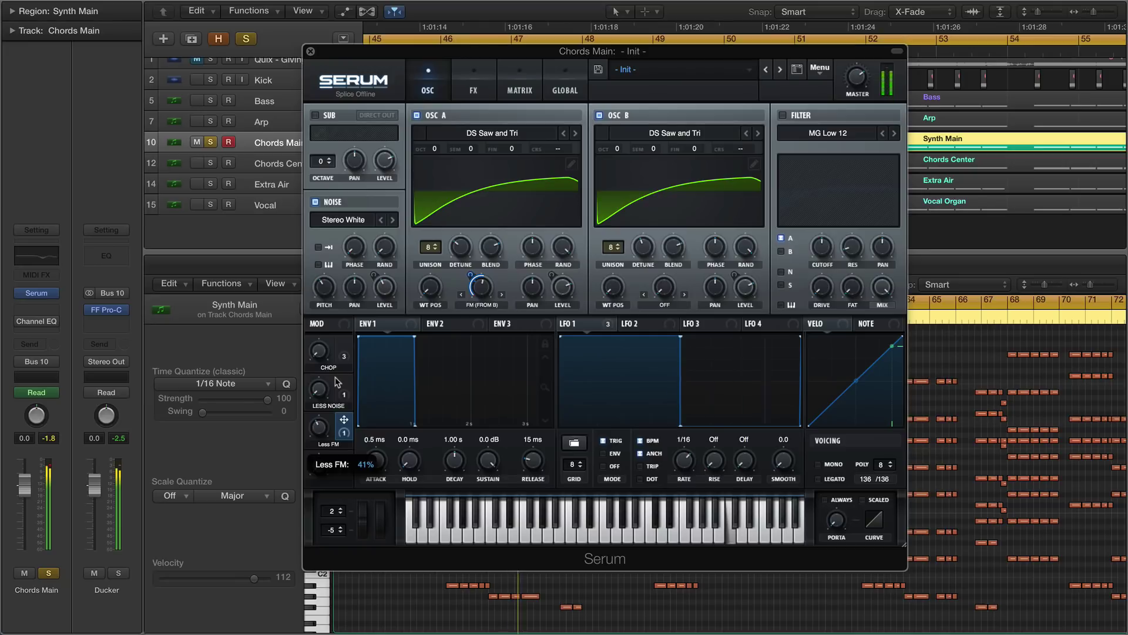
pyautogui.moveTo(336, 398); pyautogui.dragTo(339, 412)
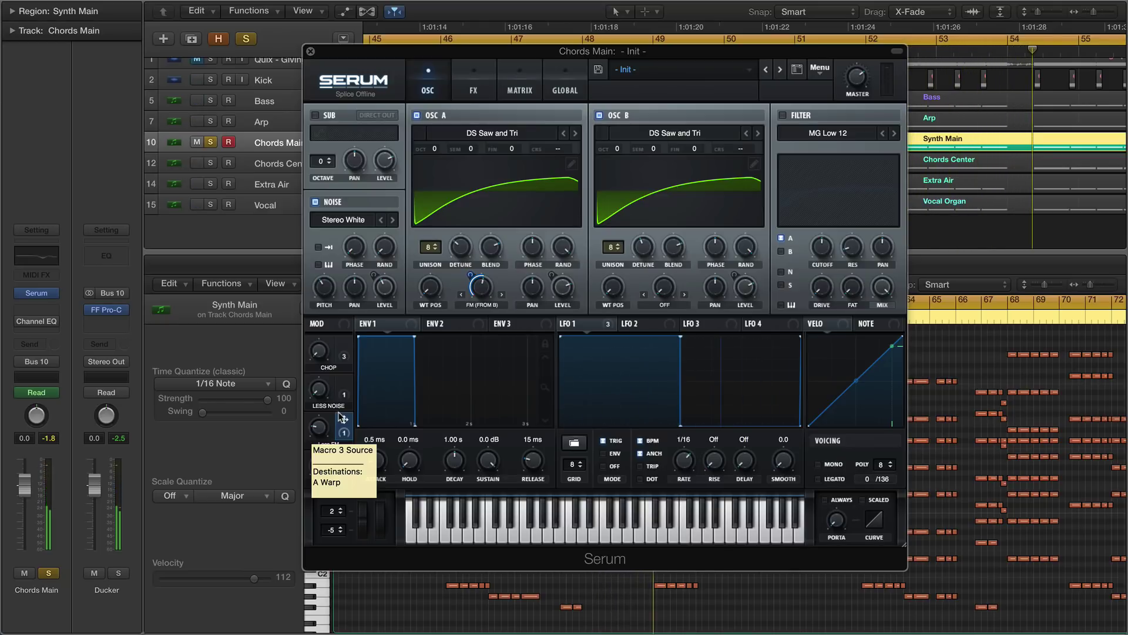
# Assign LFO 2 to OSC A's fine tuning and set the LFO's mode to Trig
pyautogui.click(660, 325)
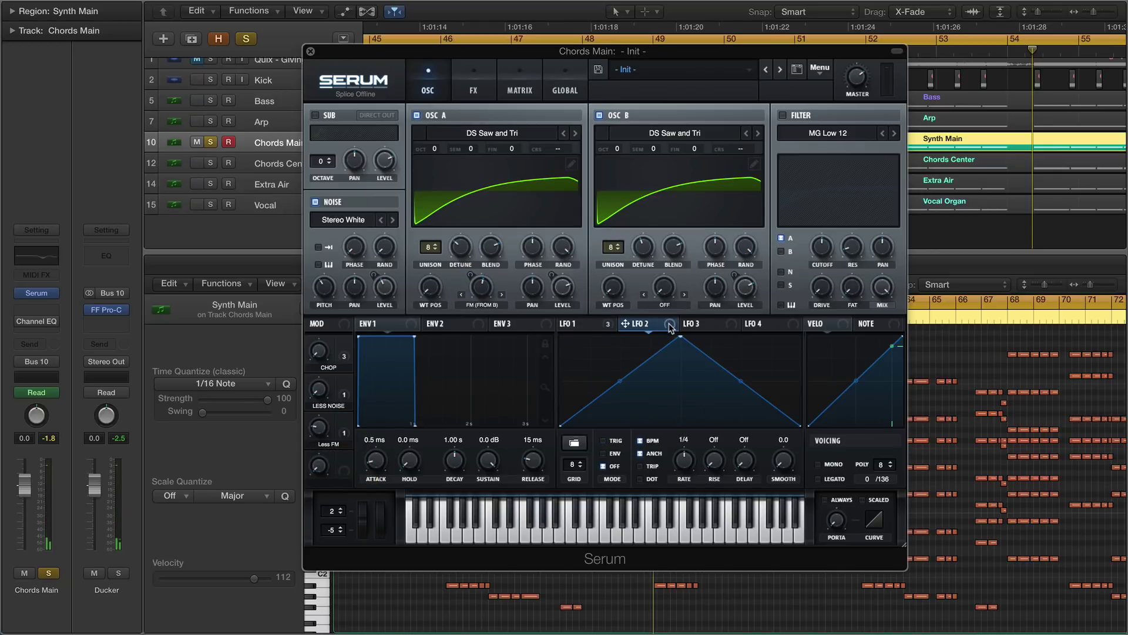
pyautogui.moveTo(671, 327); pyautogui.dragTo(513, 149)
pyautogui.click(604, 441)
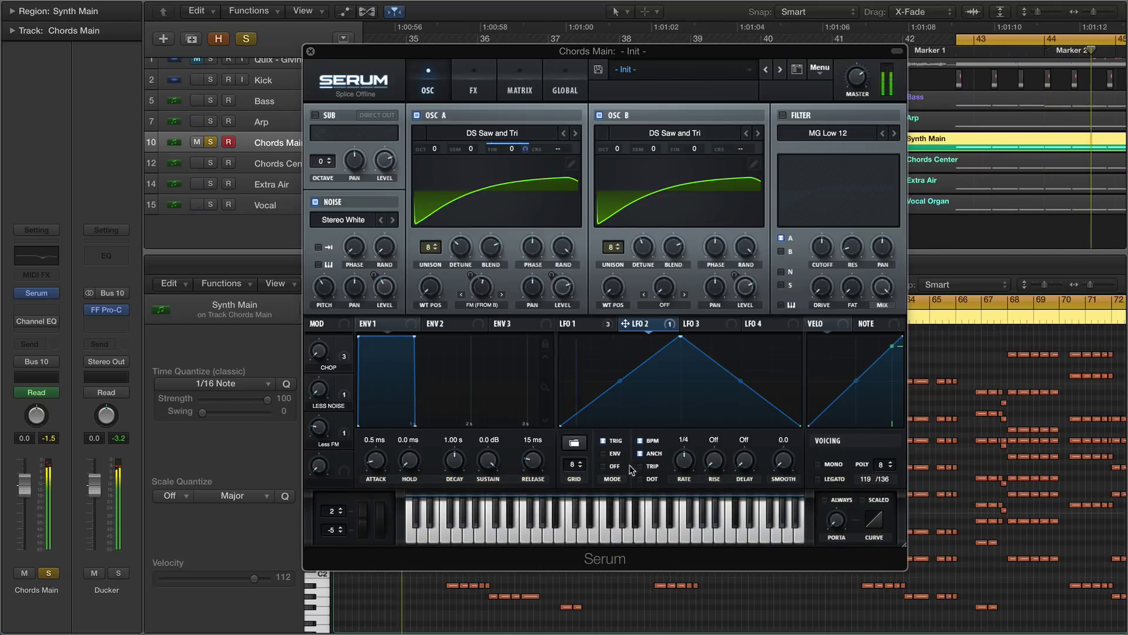
# Switch LFO 2 to triplet timing and set its rate to 1/8
pyautogui.click(640, 466)
pyautogui.moveTo(684, 463); pyautogui.dragTo(688, 450)
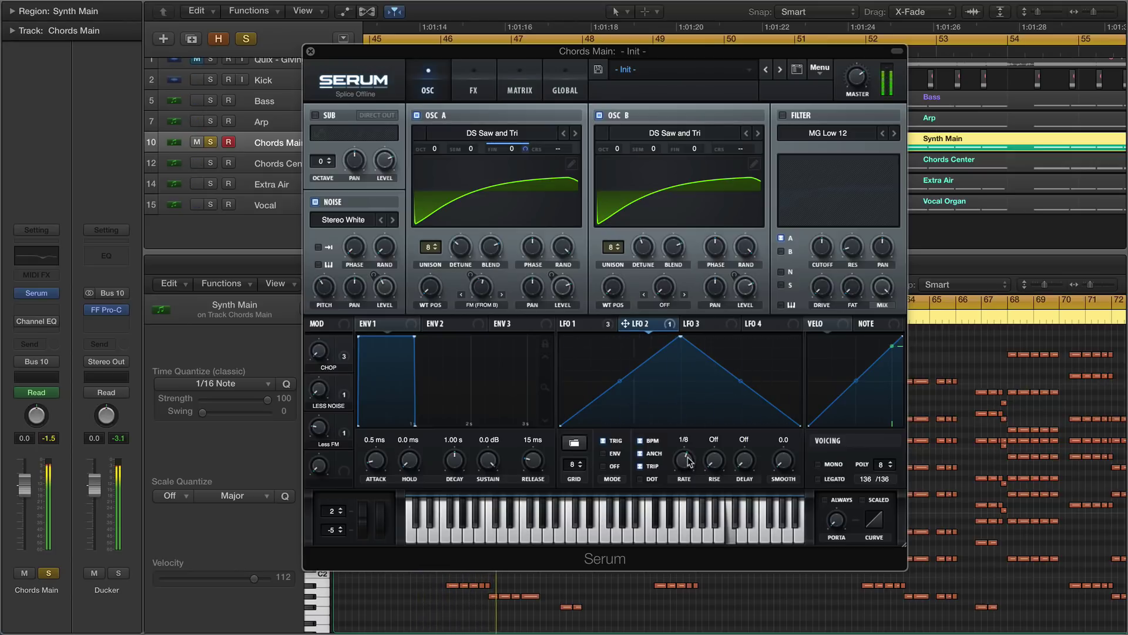
pyautogui.scroll(1, 690, 463)
pyautogui.press('space')
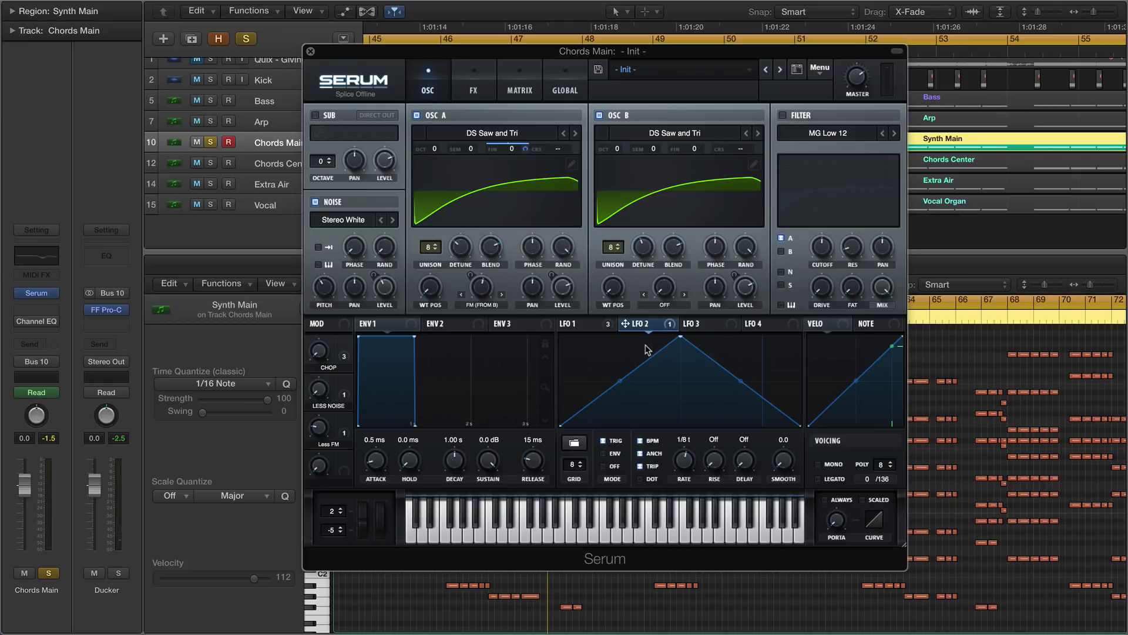
# Play the chords and sweep the Less FM macro to audition it with the fine-pitch modulation
pyautogui.press('space')
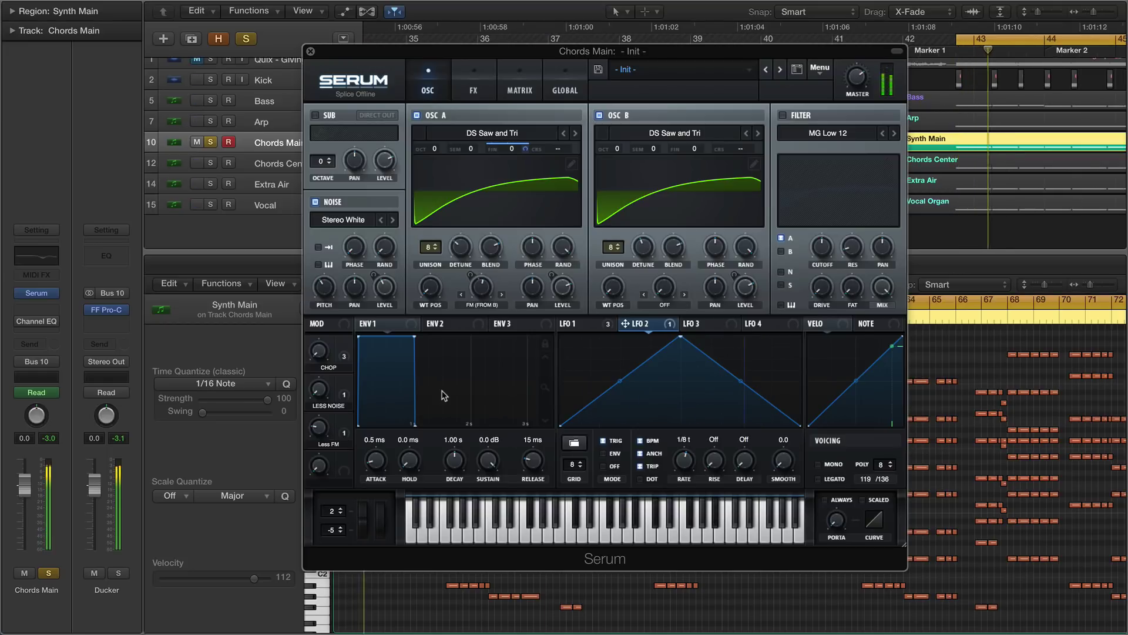
pyautogui.moveTo(324, 432)
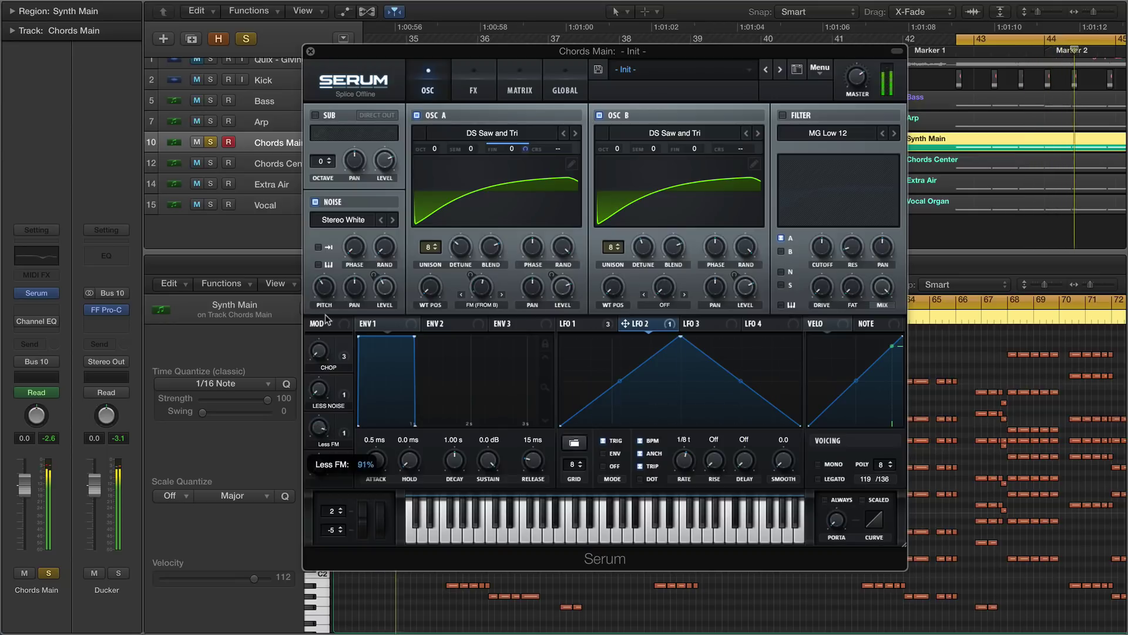
pyautogui.moveTo(324, 432); pyautogui.dragTo(322, 347)
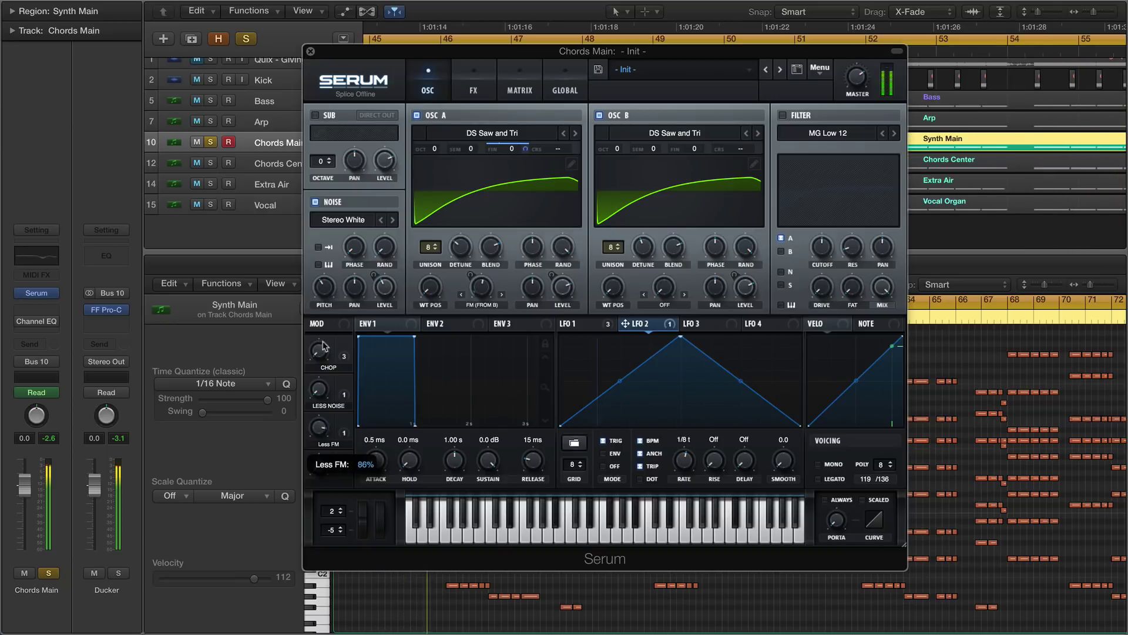
pyautogui.moveTo(318, 396); pyautogui.dragTo(318, 416)
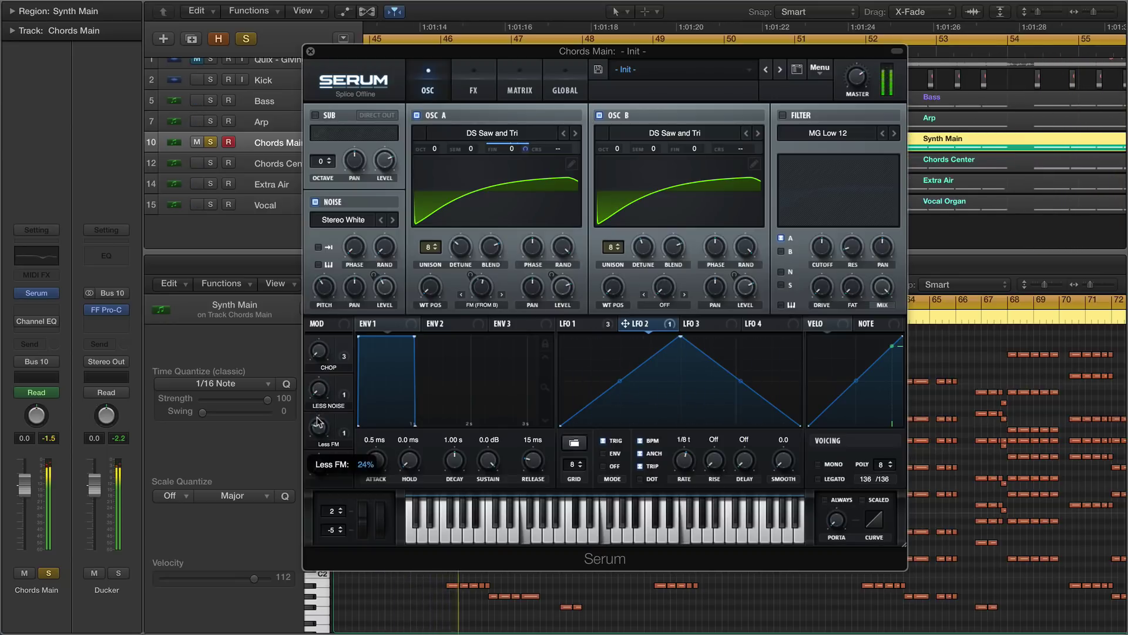
# In the modulation matrix, give the LFO 2 to A Fine routing an inverted Macro 3 aux source and bend its aux curve upward
pyautogui.click(475, 87)
pyautogui.click(520, 88)
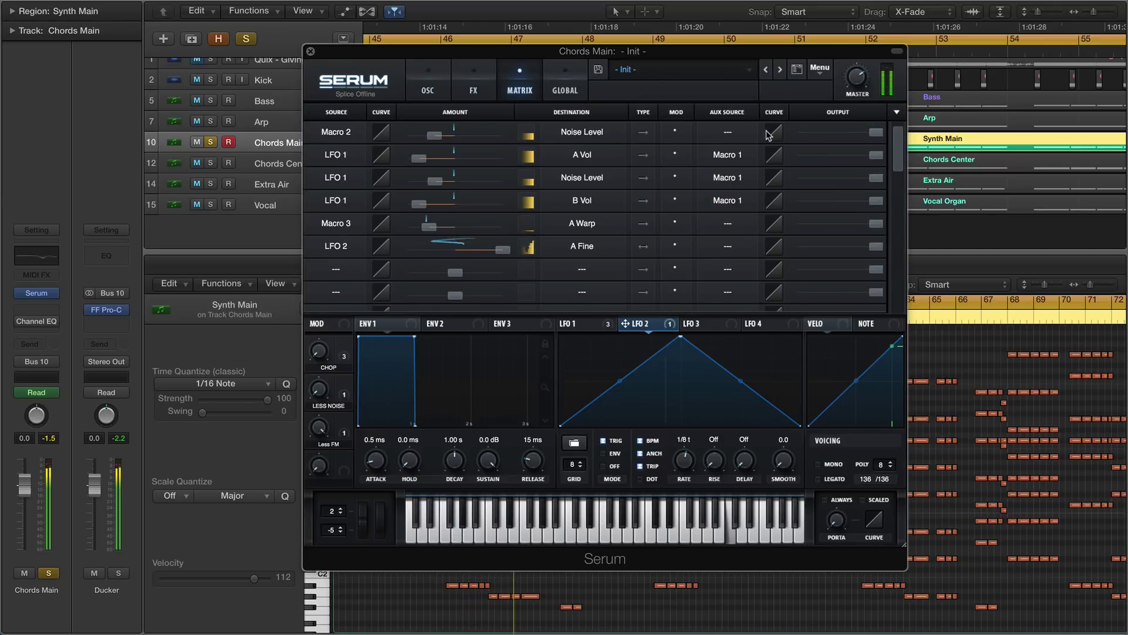
pyautogui.click(737, 248)
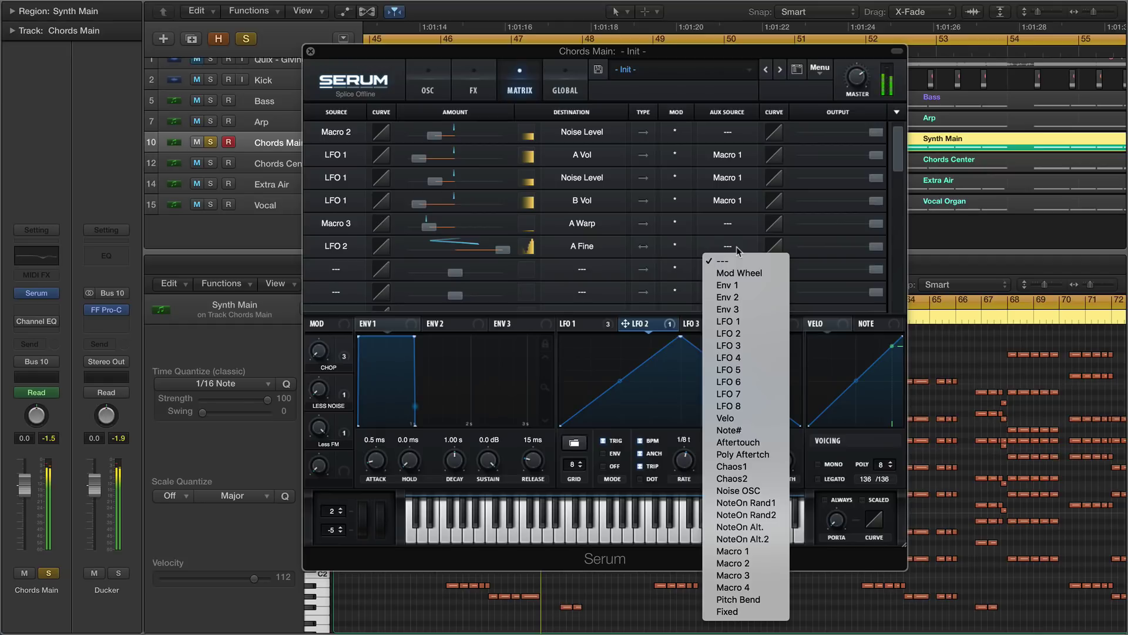
pyautogui.click(758, 575)
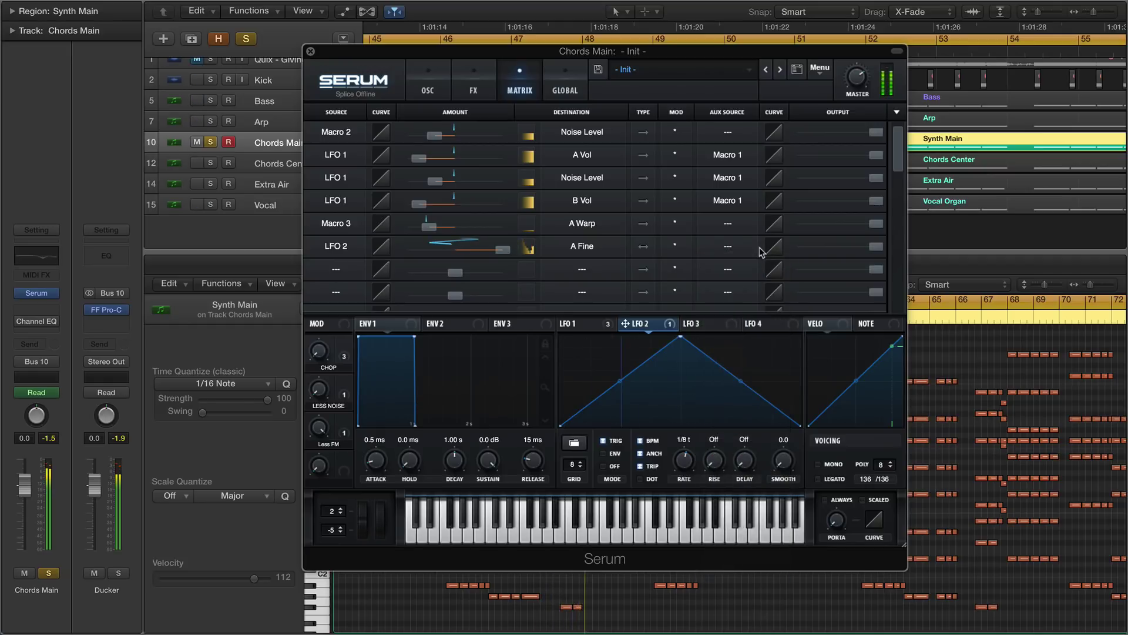
pyautogui.click(676, 247)
pyautogui.click(685, 259)
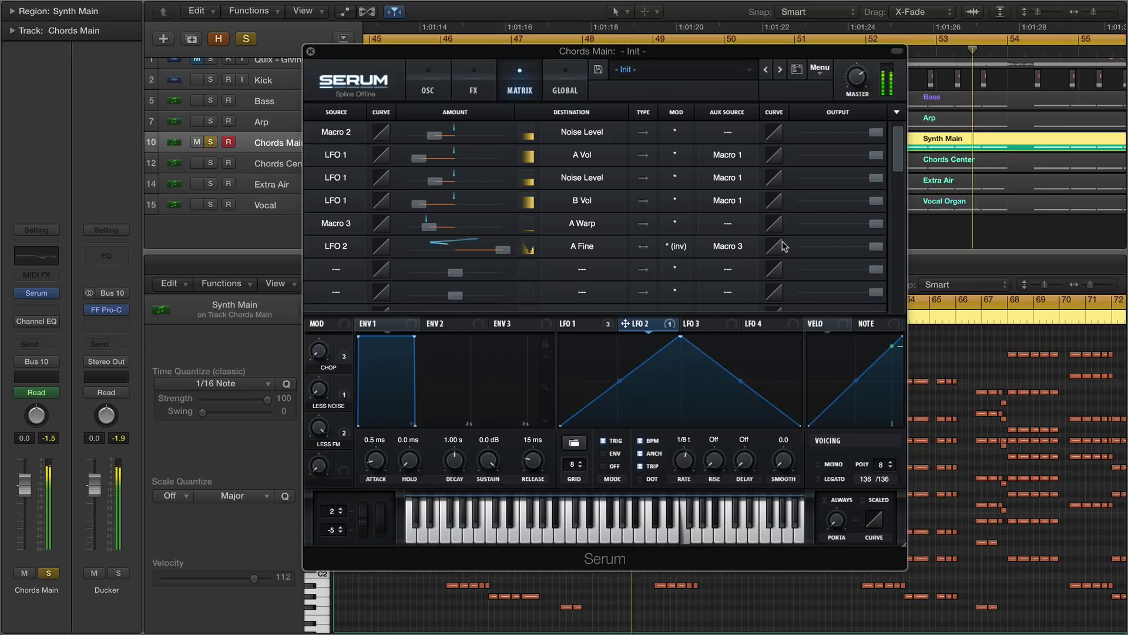
pyautogui.moveTo(775, 247); pyautogui.dragTo(769, 219)
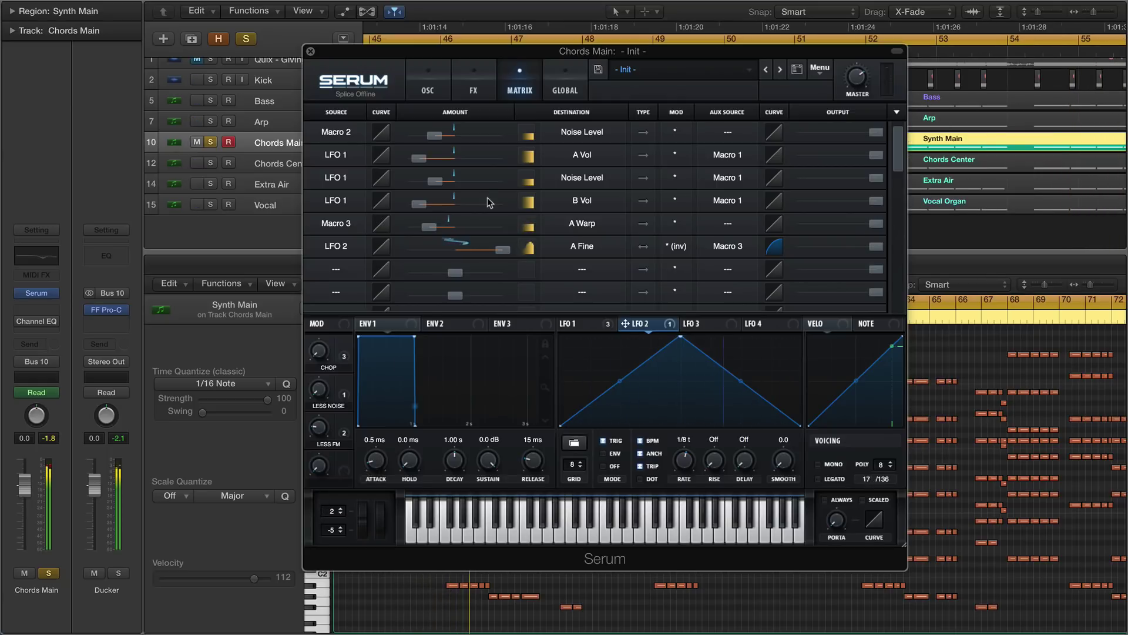
# Raise OSC B's wavetable position during playback
pyautogui.click(439, 89)
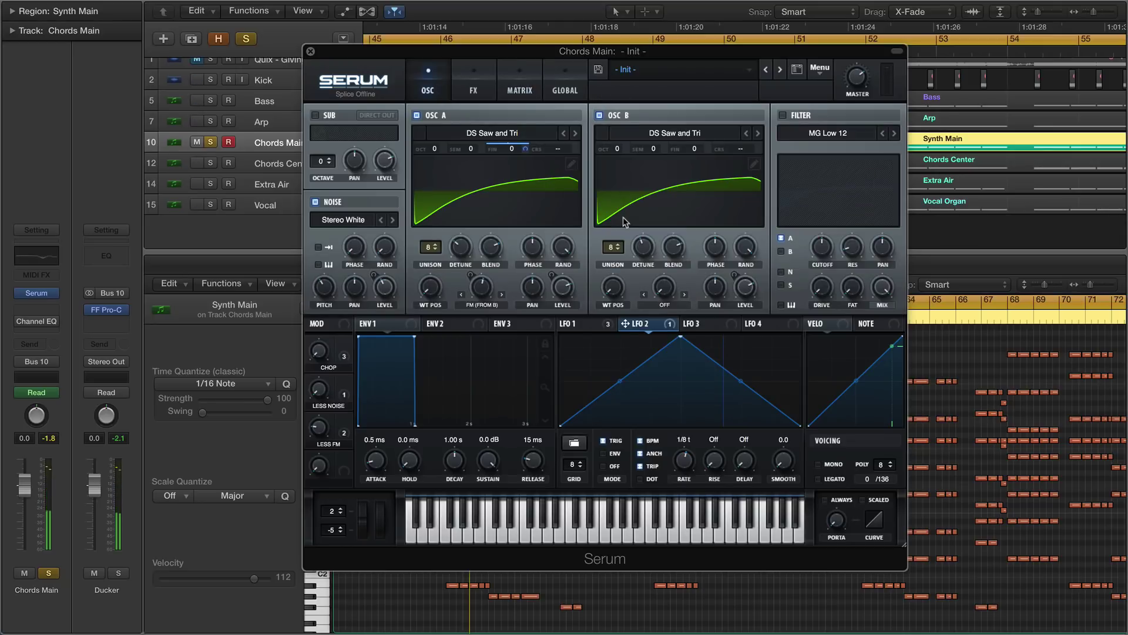
pyautogui.press('space')
pyautogui.moveTo(613, 288); pyautogui.dragTo(628, 195)
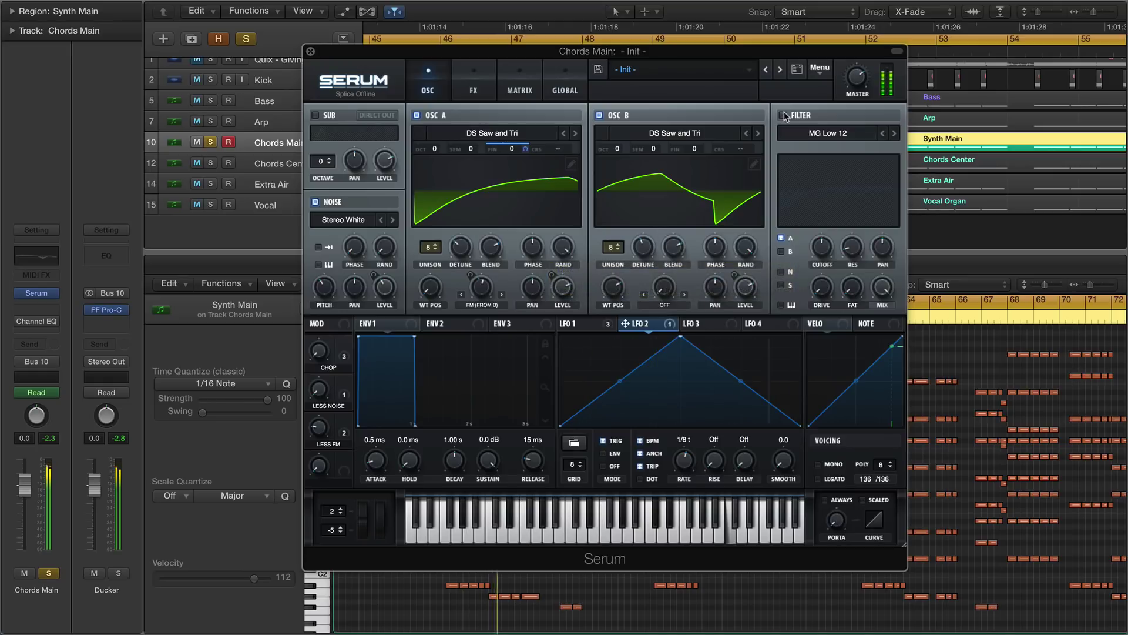
# Enable the filter, route OSC A, OSC B and the noise through it, and turn on keytracking
pyautogui.click(783, 116)
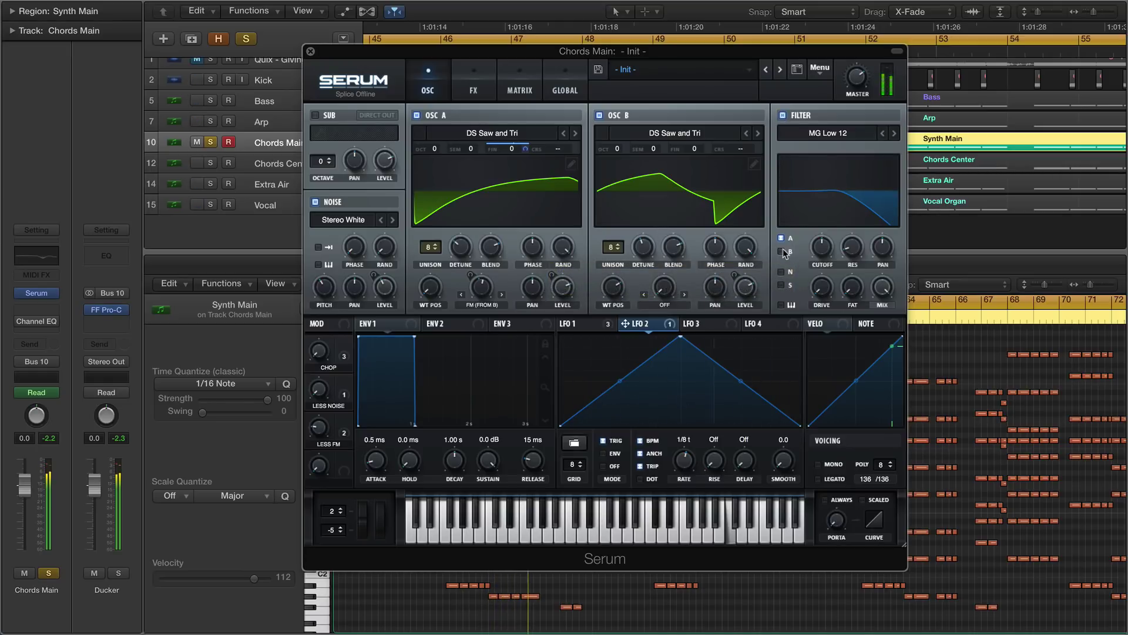
pyautogui.press('space')
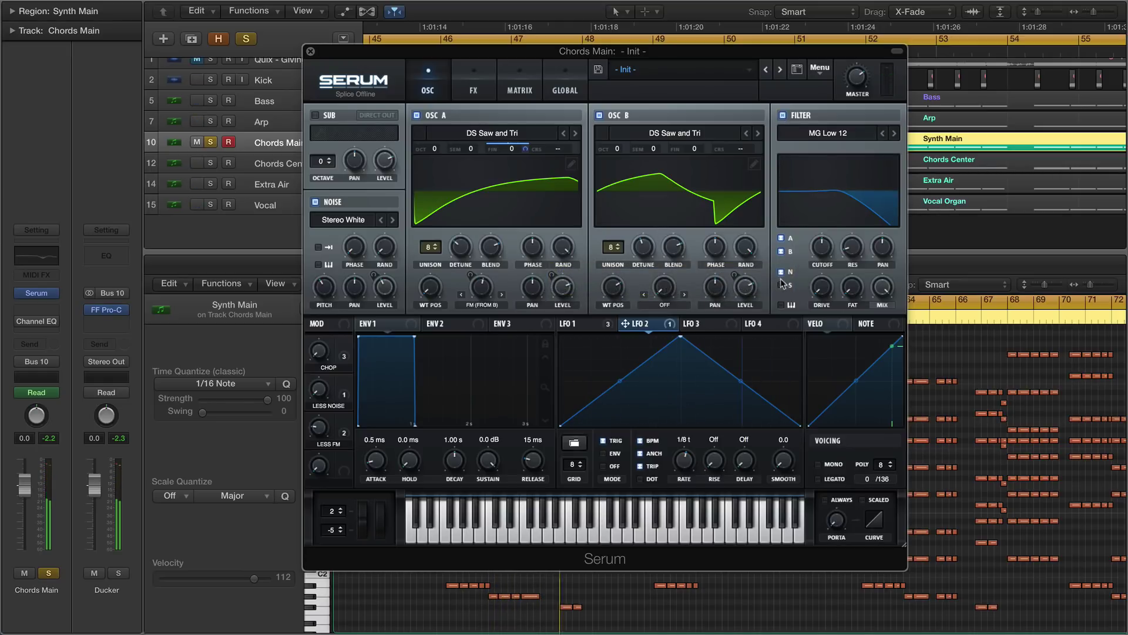
pyautogui.press('space')
pyautogui.click(781, 305)
# Change the filter type to High 12 and lower its resonance
pyautogui.click(894, 133)
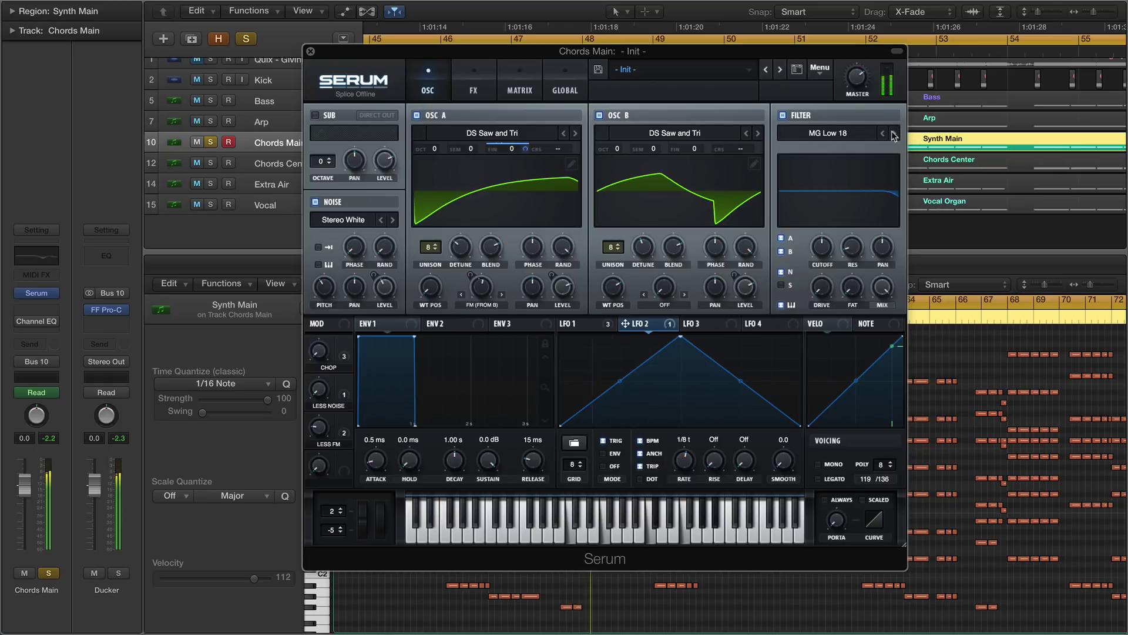
pyautogui.click(894, 134)
pyautogui.click(893, 133)
pyautogui.click(894, 133)
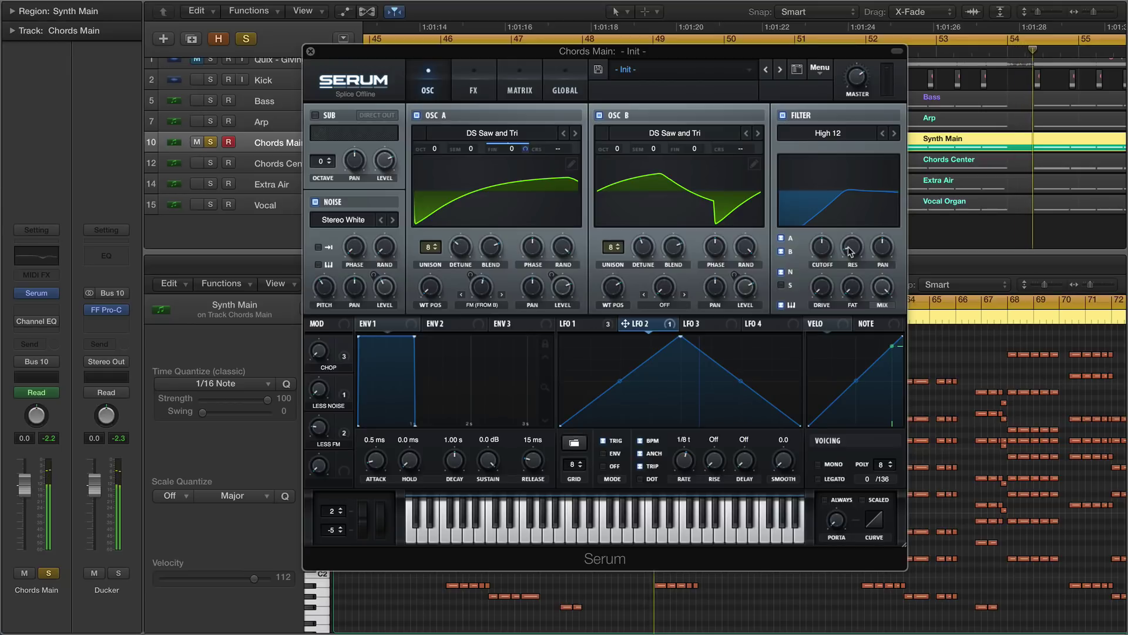
pyautogui.moveTo(851, 247); pyautogui.dragTo(828, 287)
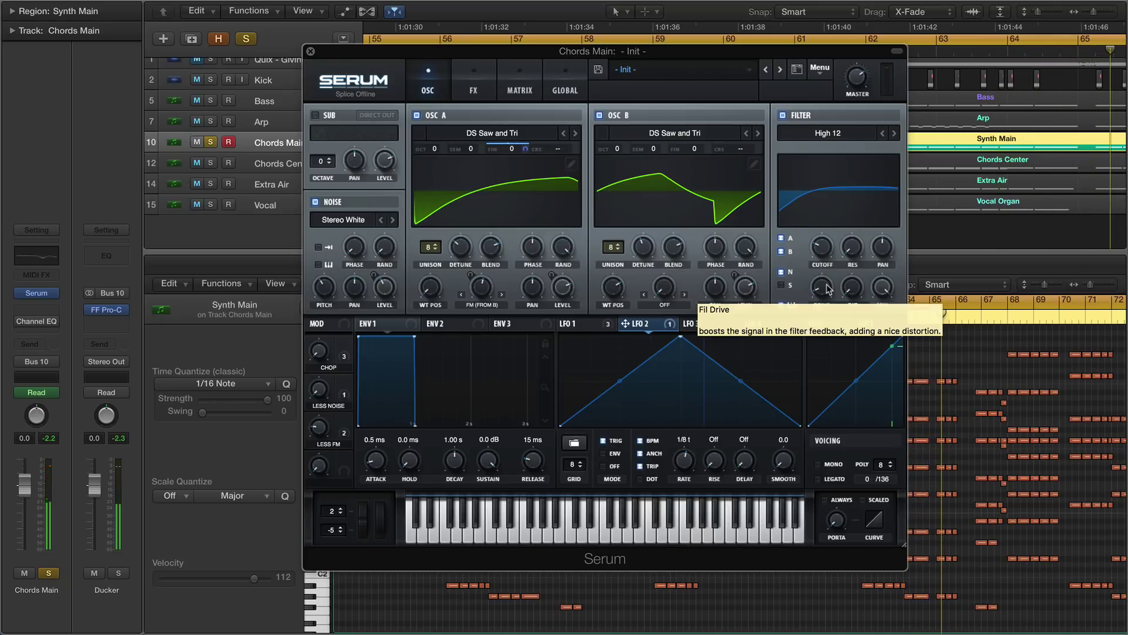
# Enable the EQ effect and raise its high band's gain and frequency during playback
pyautogui.click(473, 90)
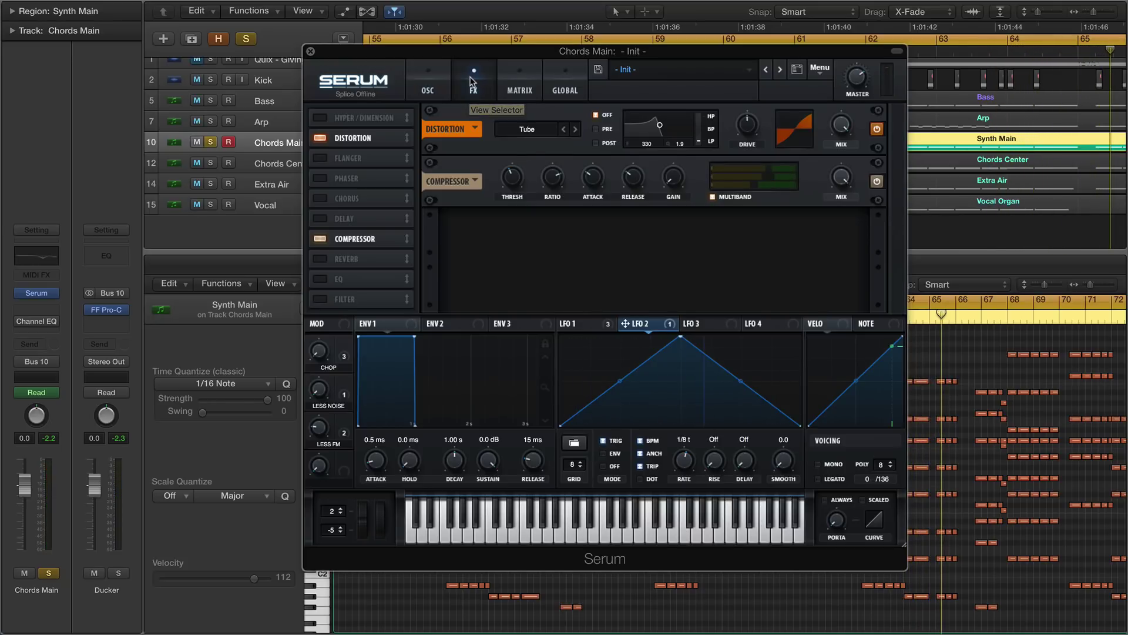
pyautogui.click(320, 280)
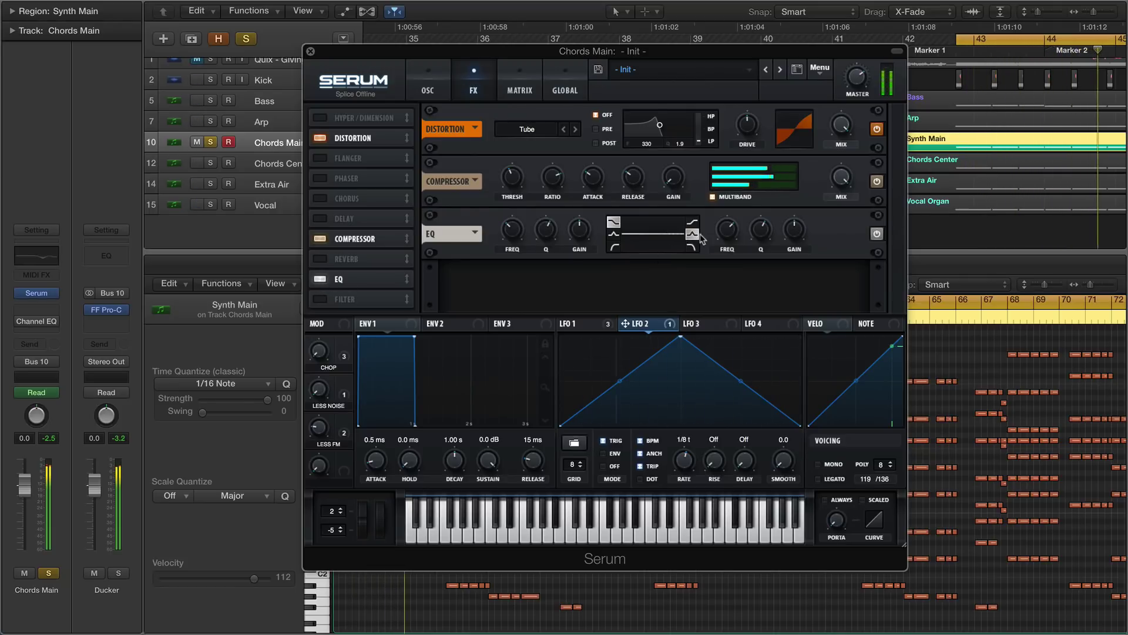
pyautogui.moveTo(797, 236); pyautogui.dragTo(797, 220)
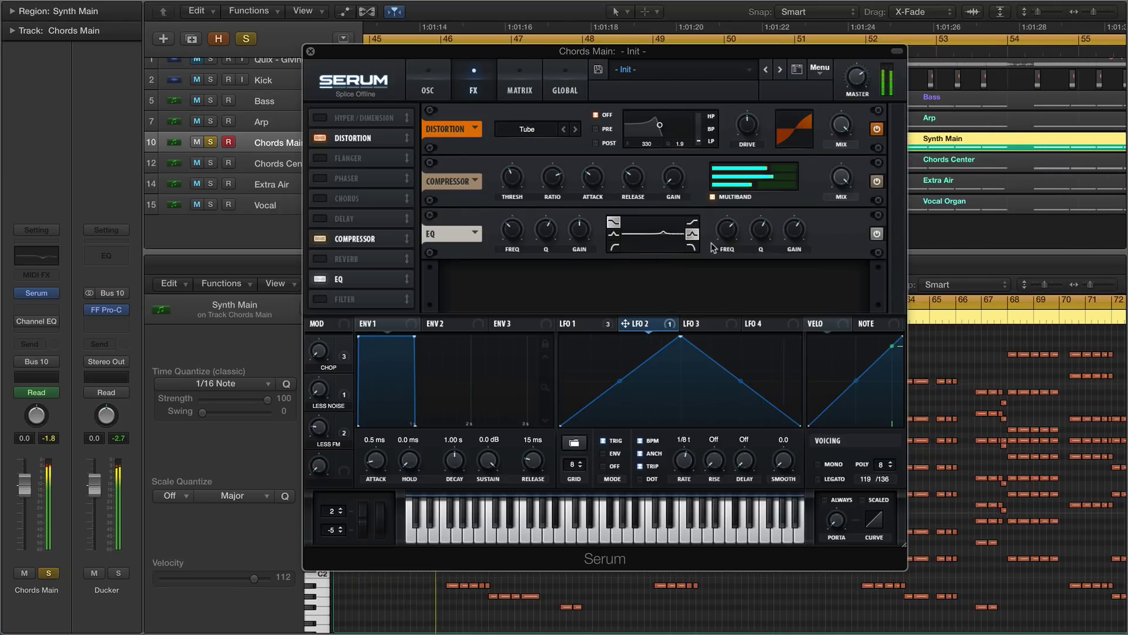
pyautogui.moveTo(712, 247); pyautogui.dragTo(731, 199)
# Set the EQ's high-band gain to about 8.0 dB and its Q to 50%
pyautogui.moveTo(793, 237)
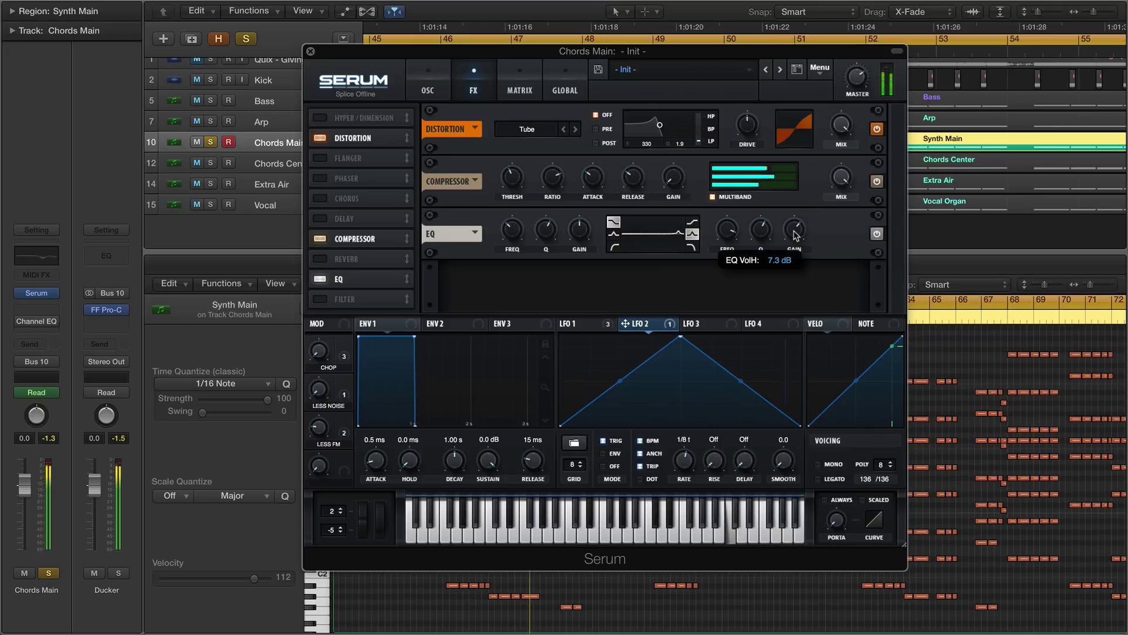
pyautogui.moveTo(794, 228); pyautogui.dragTo(794, 229)
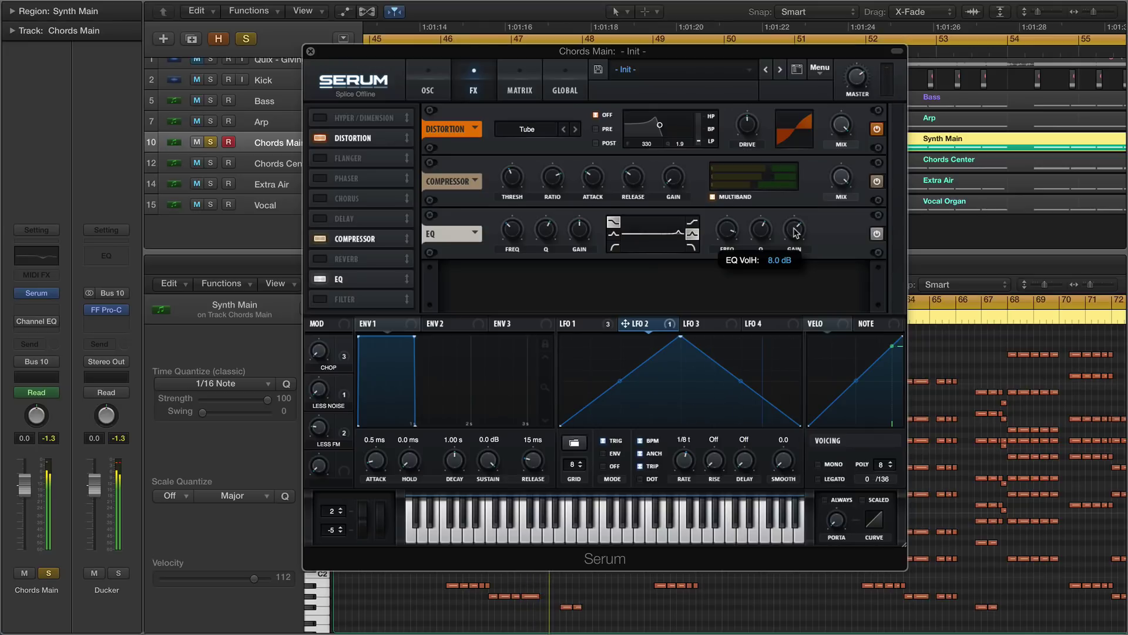
pyautogui.moveTo(762, 233)
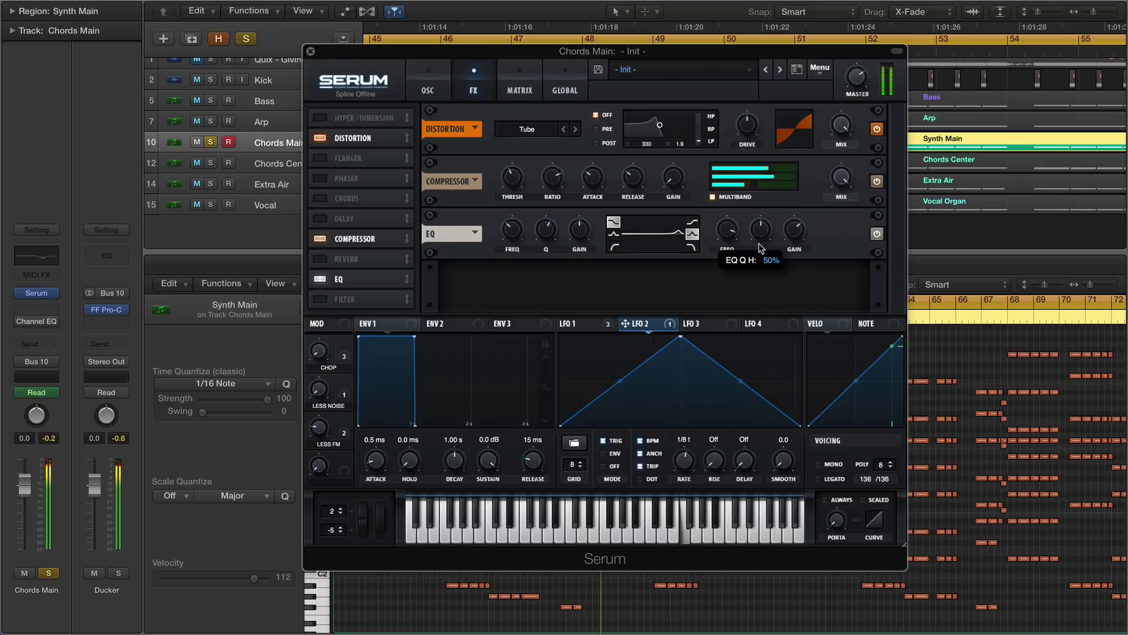
pyautogui.moveTo(724, 238)
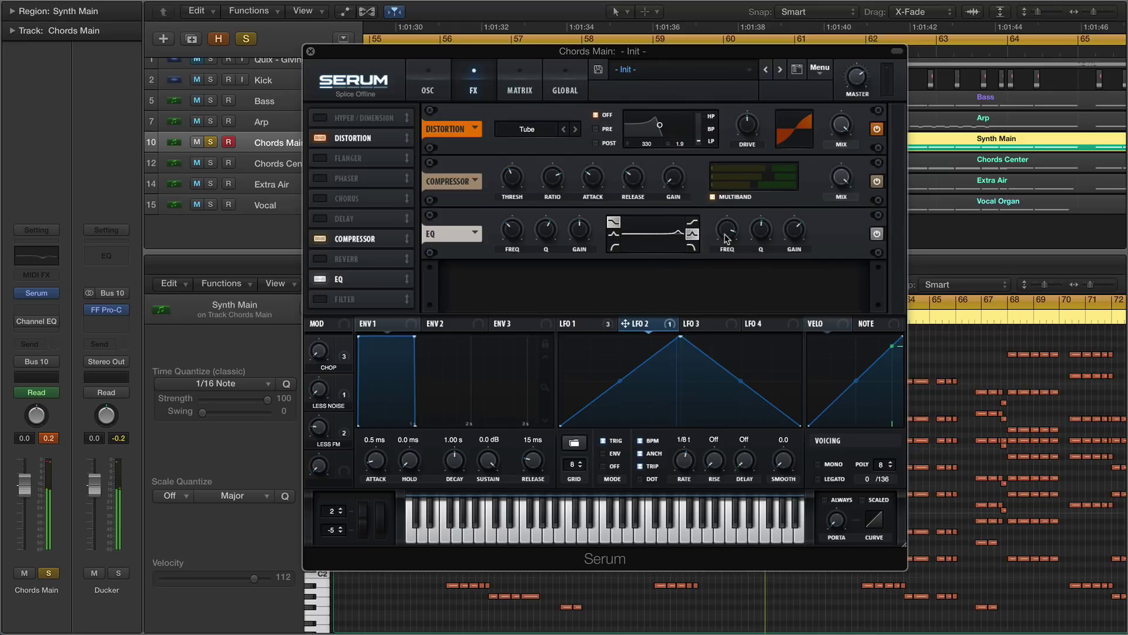
# Switch the EQ's low band to a peak shape, adjust it with about 5.6 dB of gain, and play the result
pyautogui.click(613, 233)
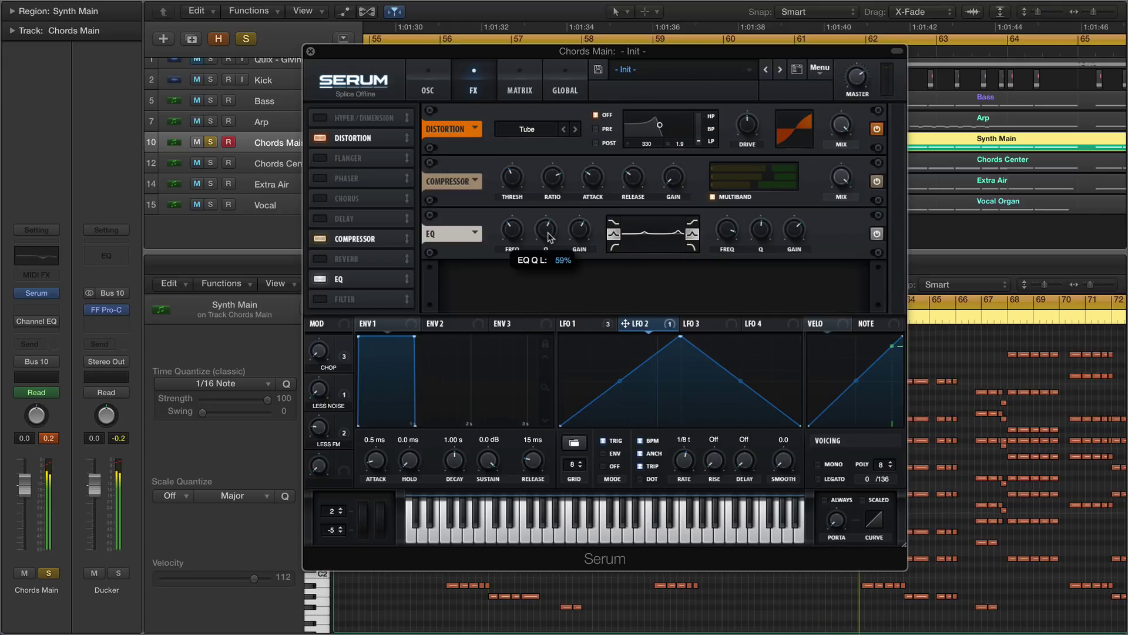
pyautogui.moveTo(547, 236); pyautogui.dragTo(515, 234)
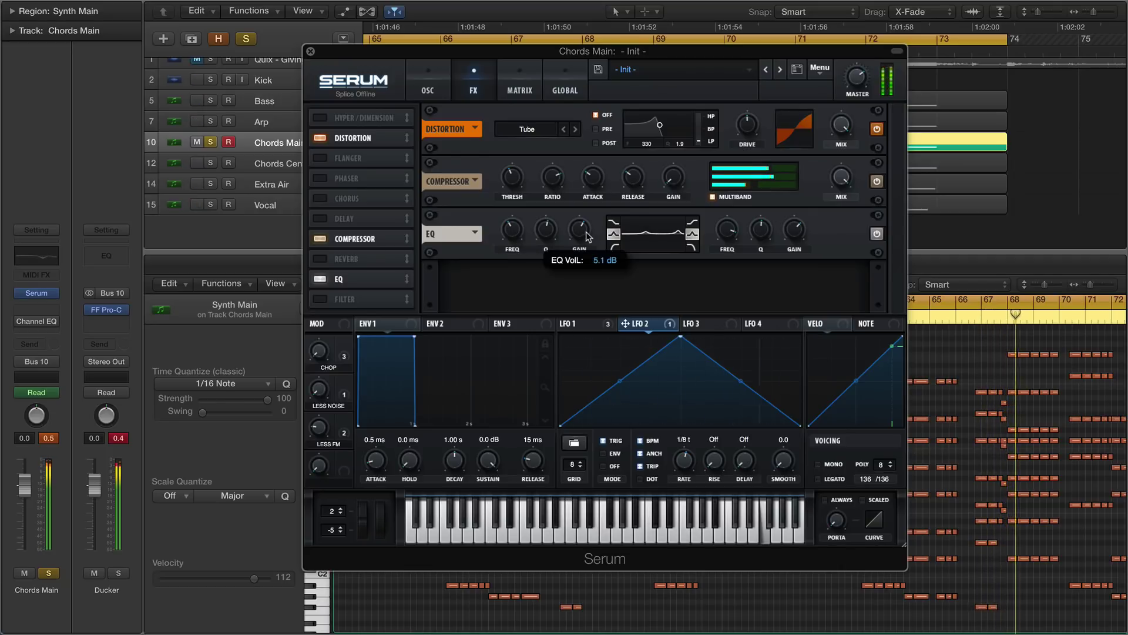
pyautogui.moveTo(586, 221); pyautogui.dragTo(584, 231)
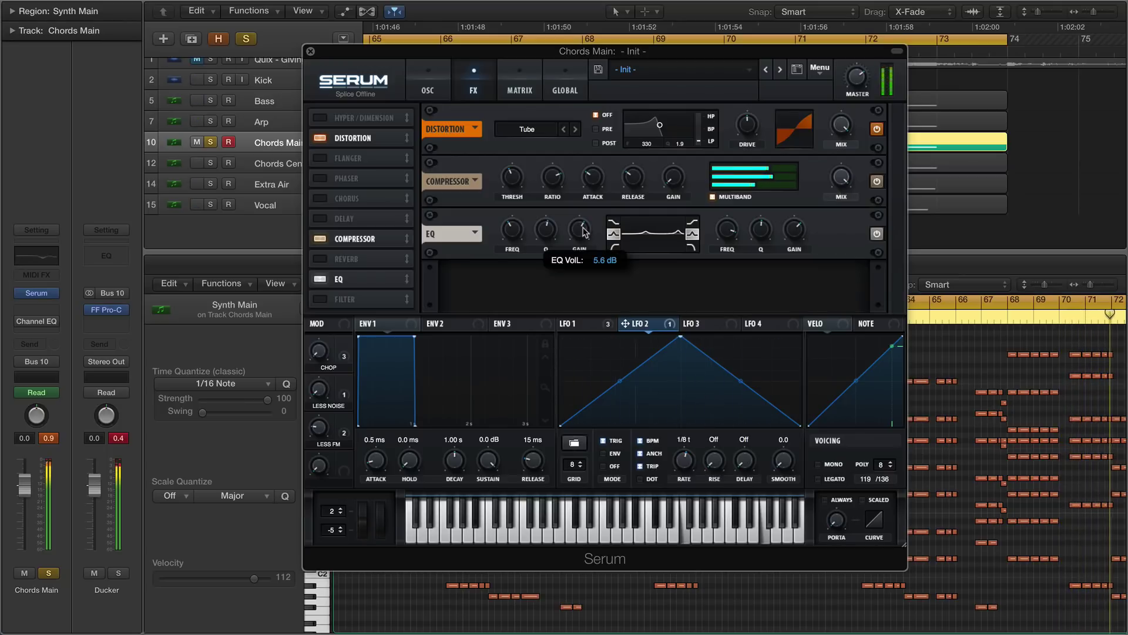
pyautogui.moveTo(861, 81)
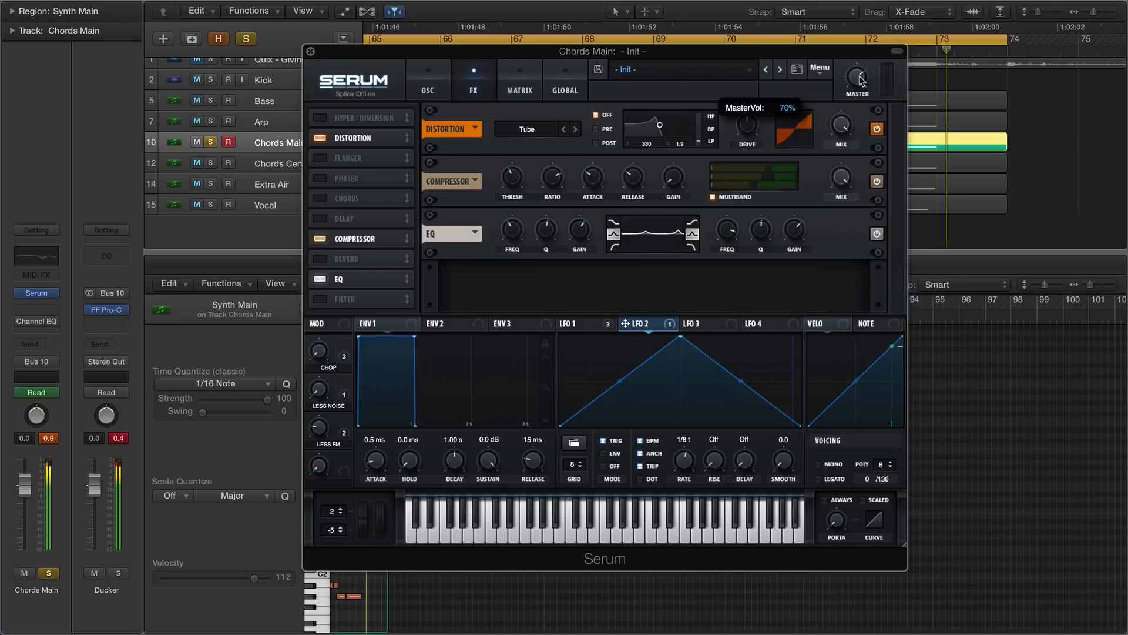
pyautogui.press('space')
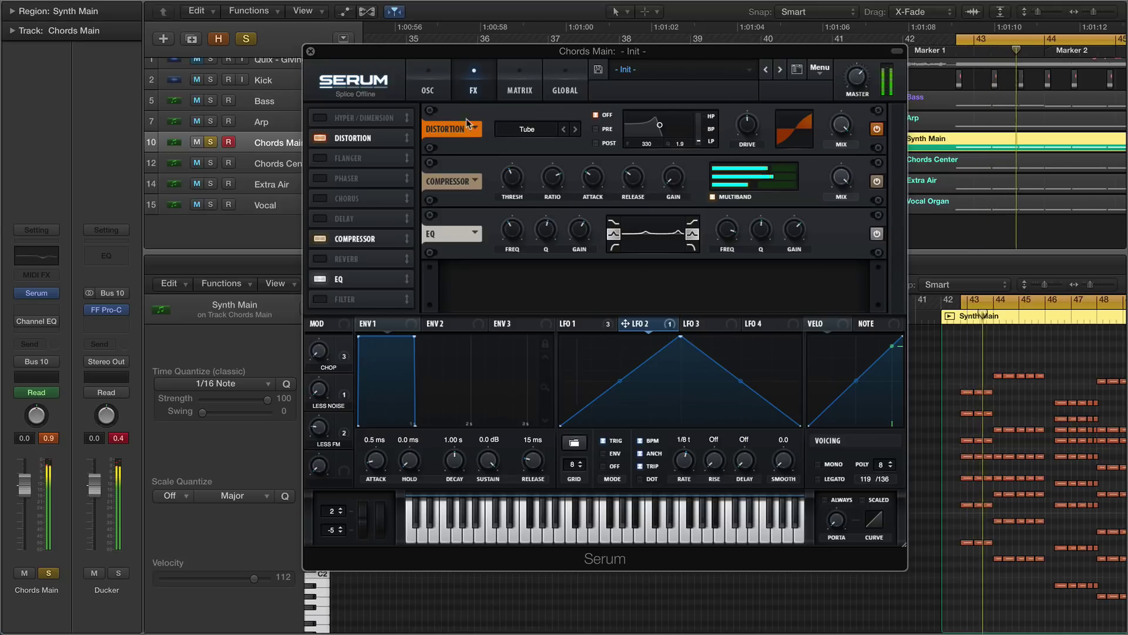
# Return to Serum's oscillator view and solo the Kick and Bass tracks together with Chords Main
pyautogui.click(427, 88)
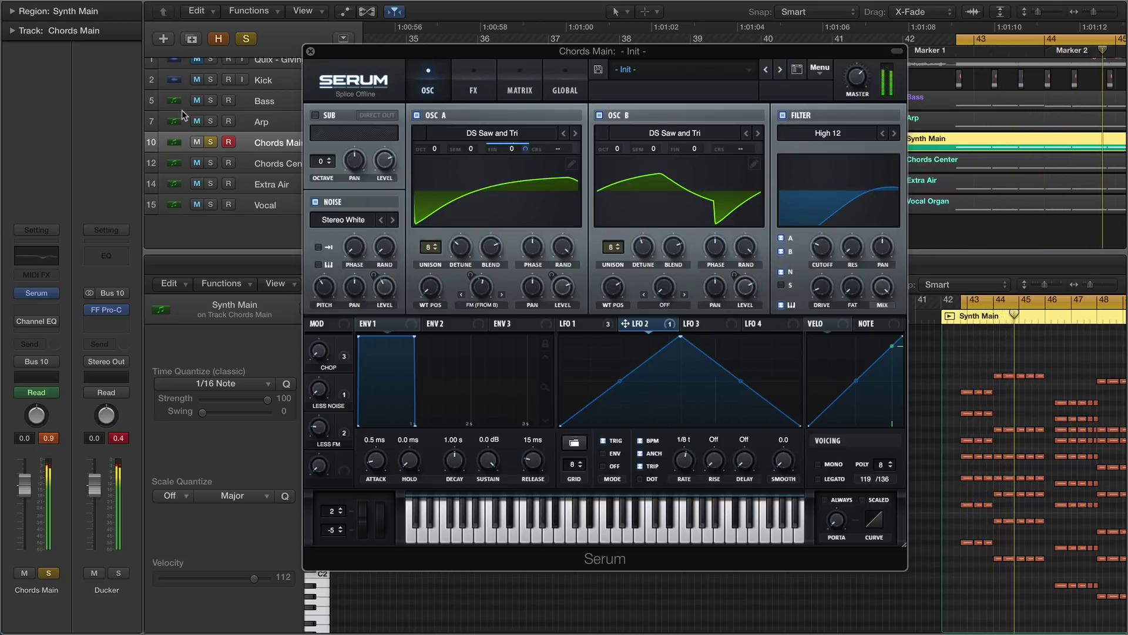
pyautogui.click(212, 81)
pyautogui.click(211, 101)
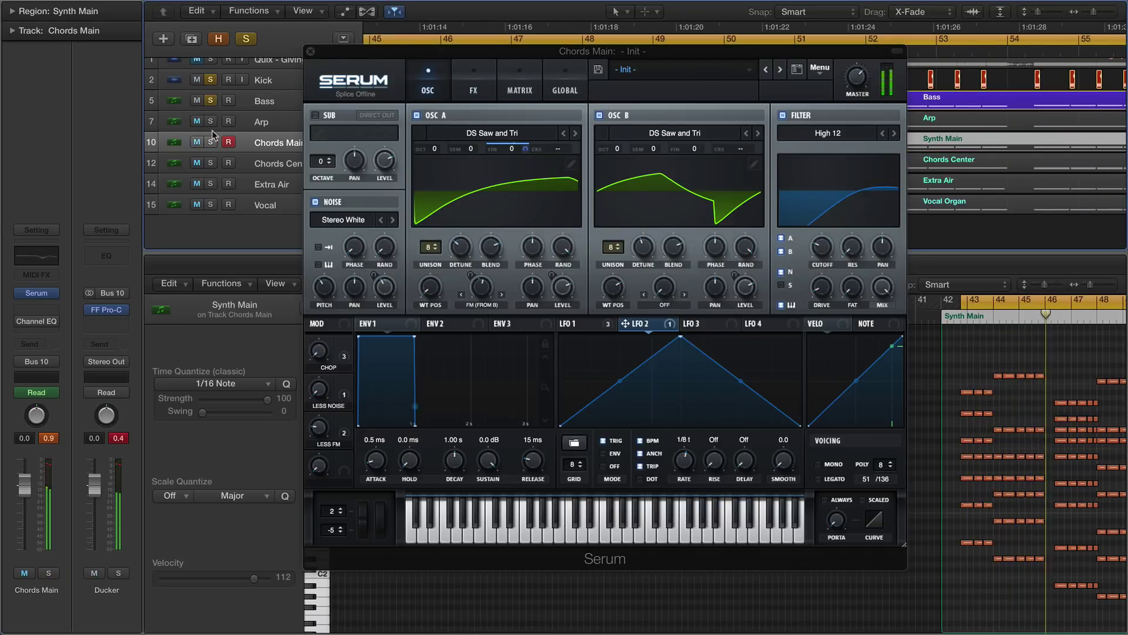
pyautogui.click(210, 142)
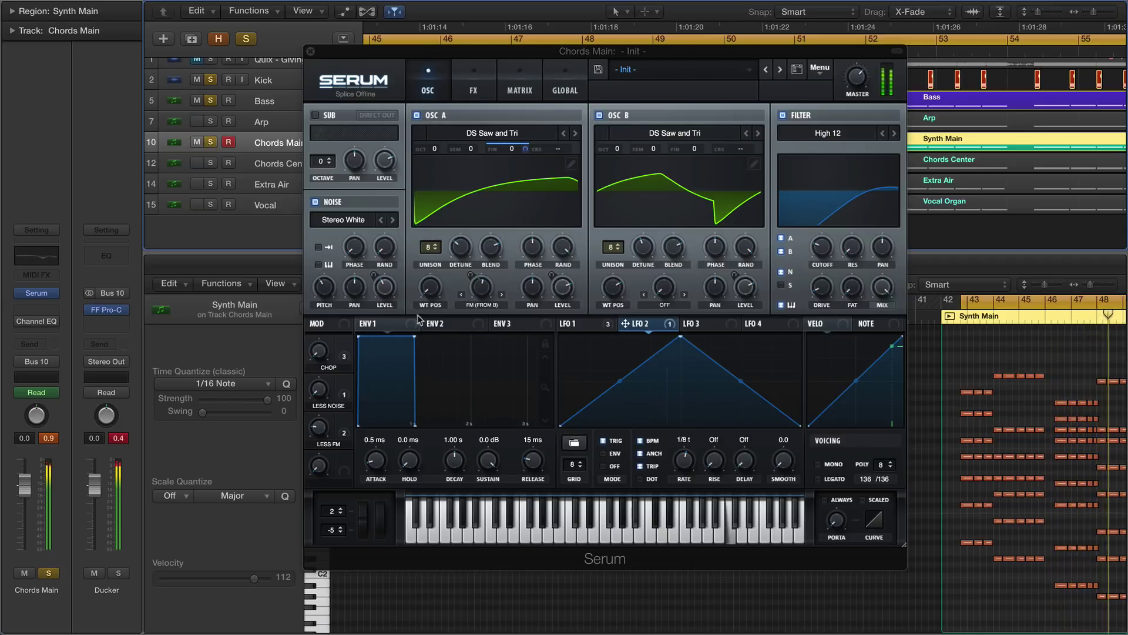
# Sweep the Less Noise macro up to about 96% and back to 0% during playback, then close Serum
pyautogui.moveTo(319, 389); pyautogui.dragTo(335, 258)
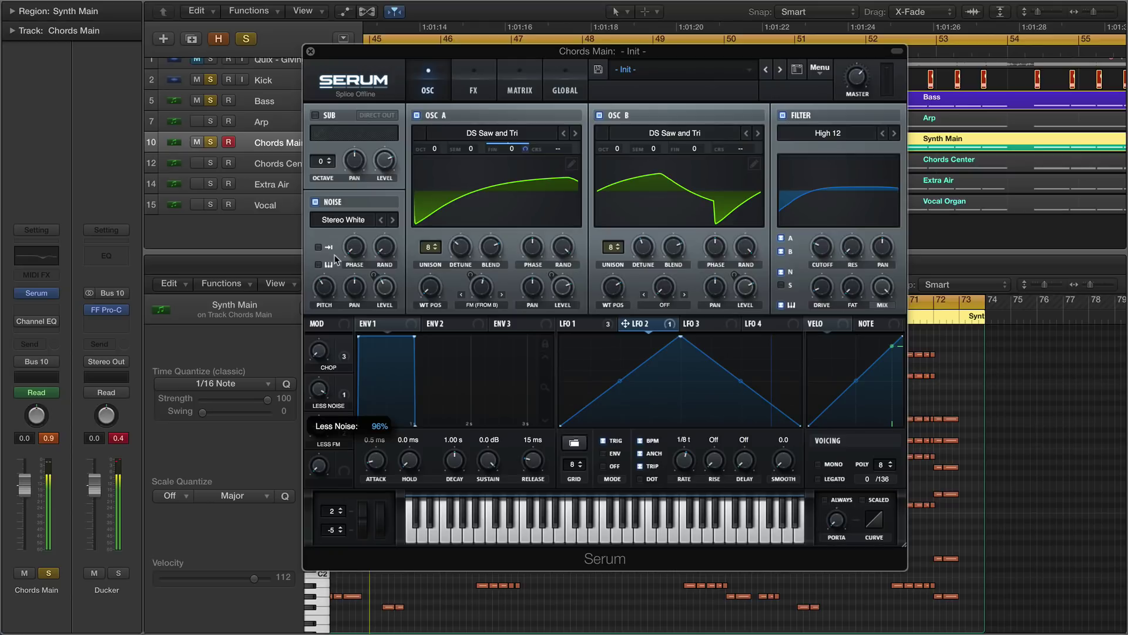
pyautogui.press('space')
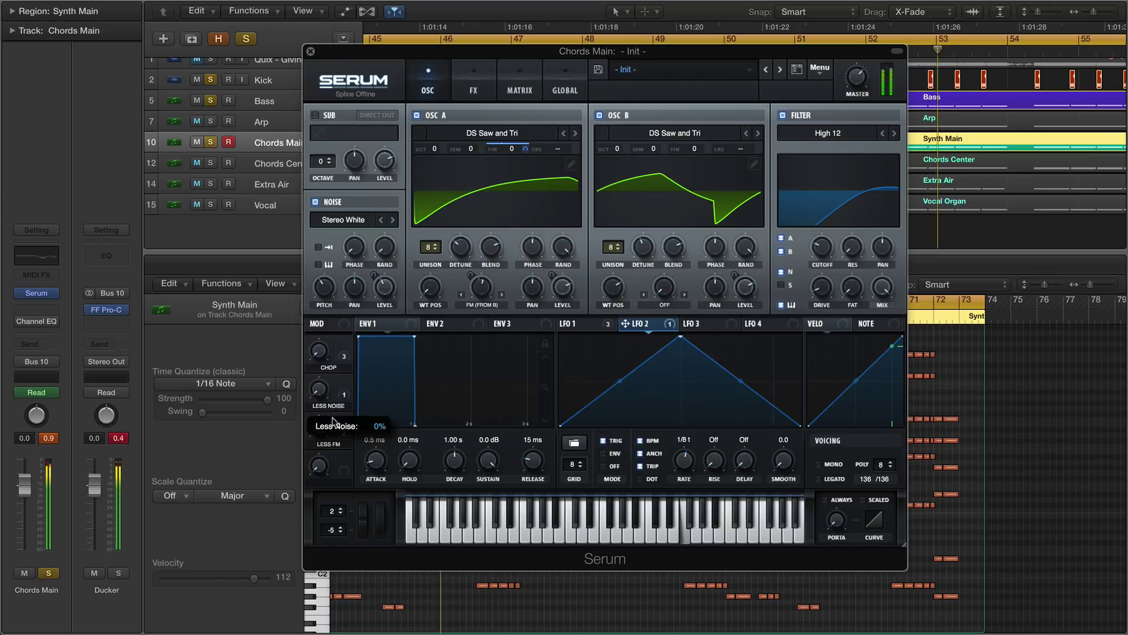
pyautogui.press('super+w')
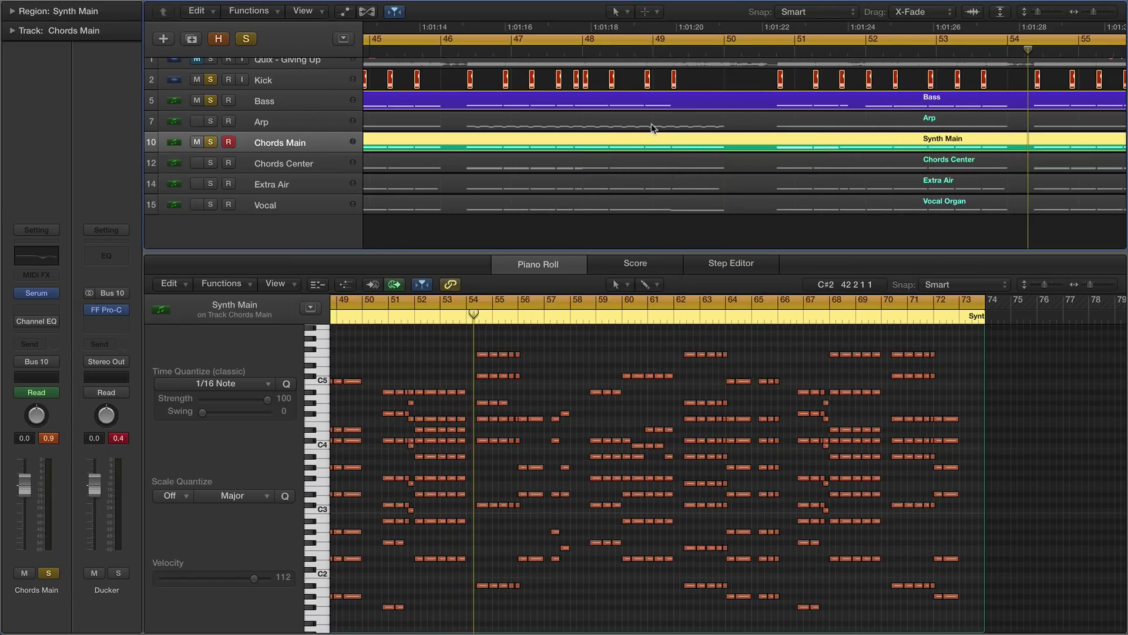
# Show track automation and examine the Serum macro automation on the Chords Main track
pyautogui.press('a')
pyautogui.press('super+Left')
pyautogui.press('super+Left')
pyautogui.press('super+Left')
pyautogui.press('super+Left')
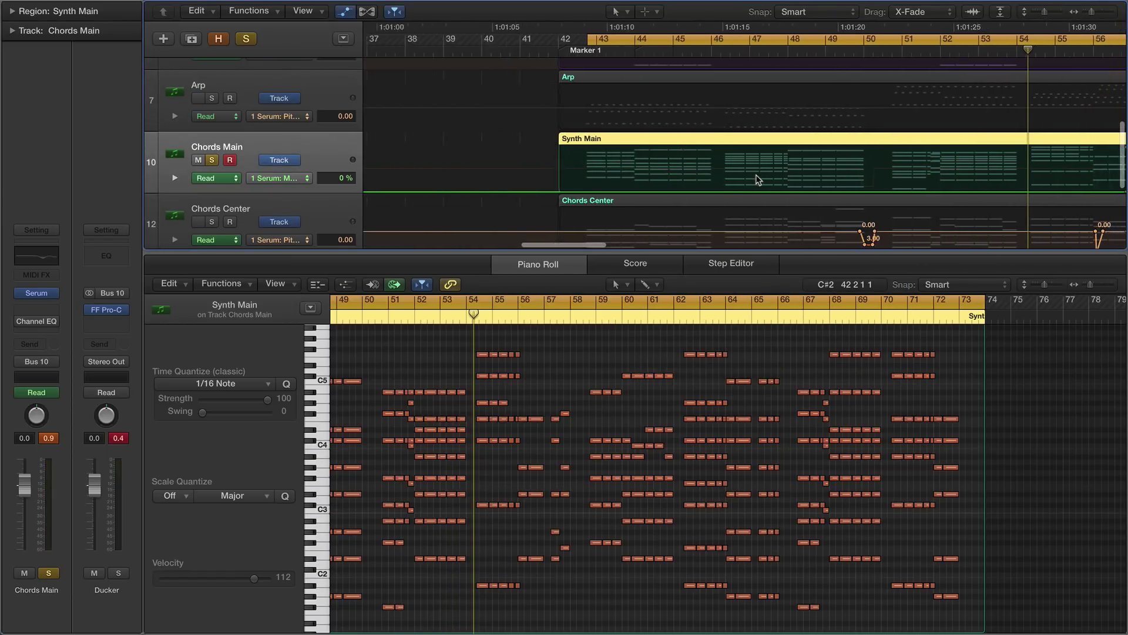
pyautogui.hscroll(7, 758, 180)
pyautogui.hscroll(2, 758, 179)
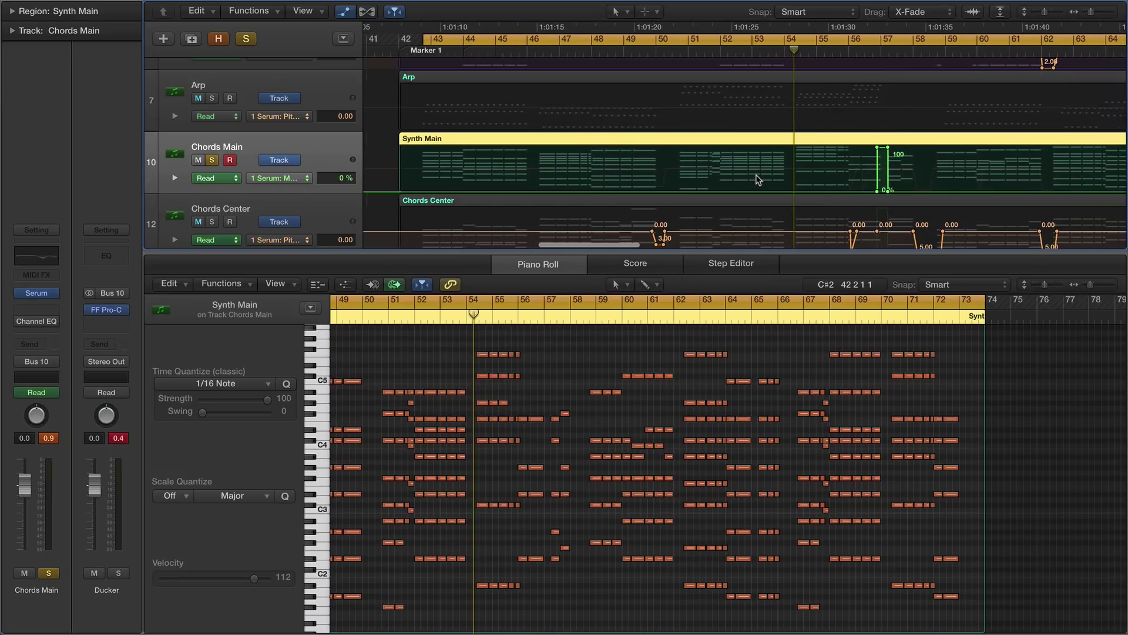
pyautogui.click(310, 177)
pyautogui.click(305, 184)
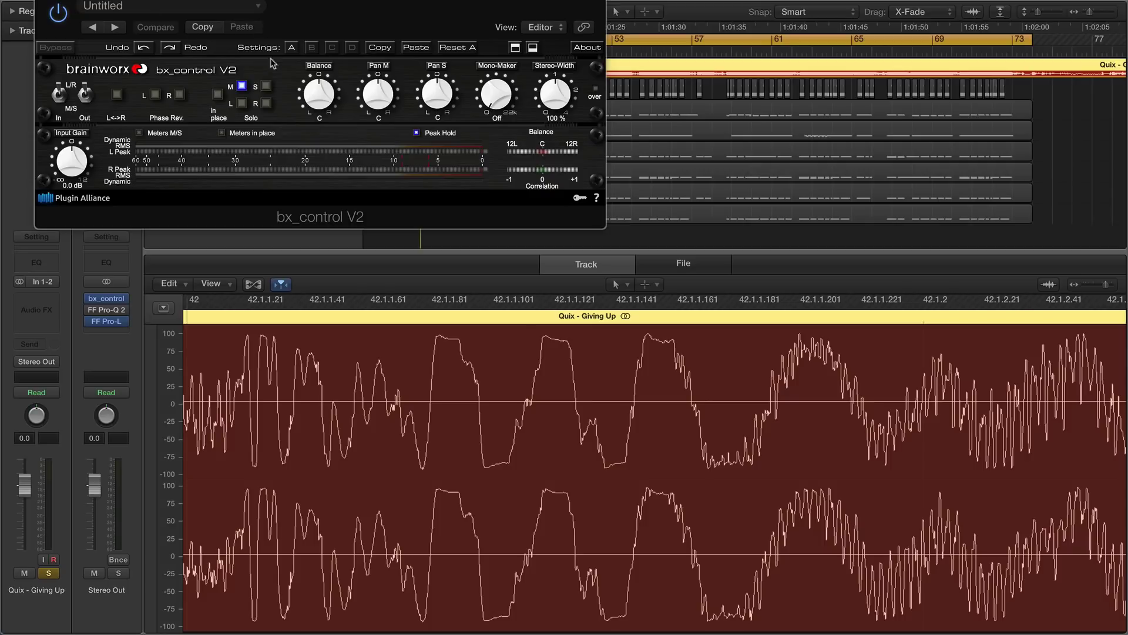
# Play the Quix - Giving Up reference and compare its mid and side signals using bx_control V2's solo options
pyautogui.click(242, 87)
pyautogui.press('space')
pyautogui.moveTo(333, 1); pyautogui.dragTo(559, 166)
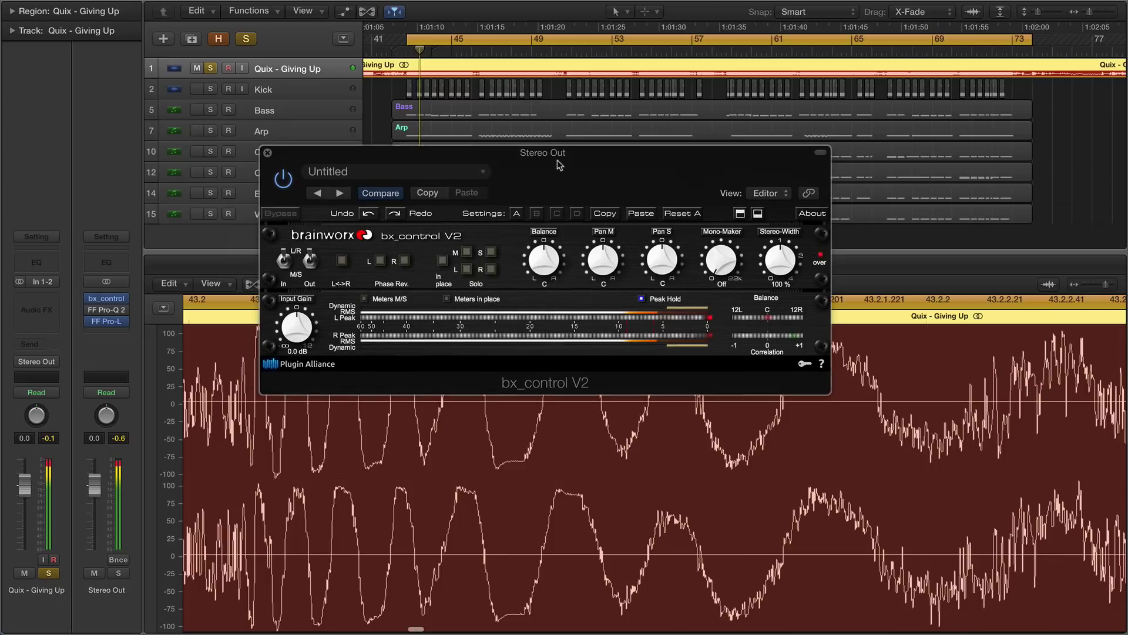
pyautogui.click(481, 252)
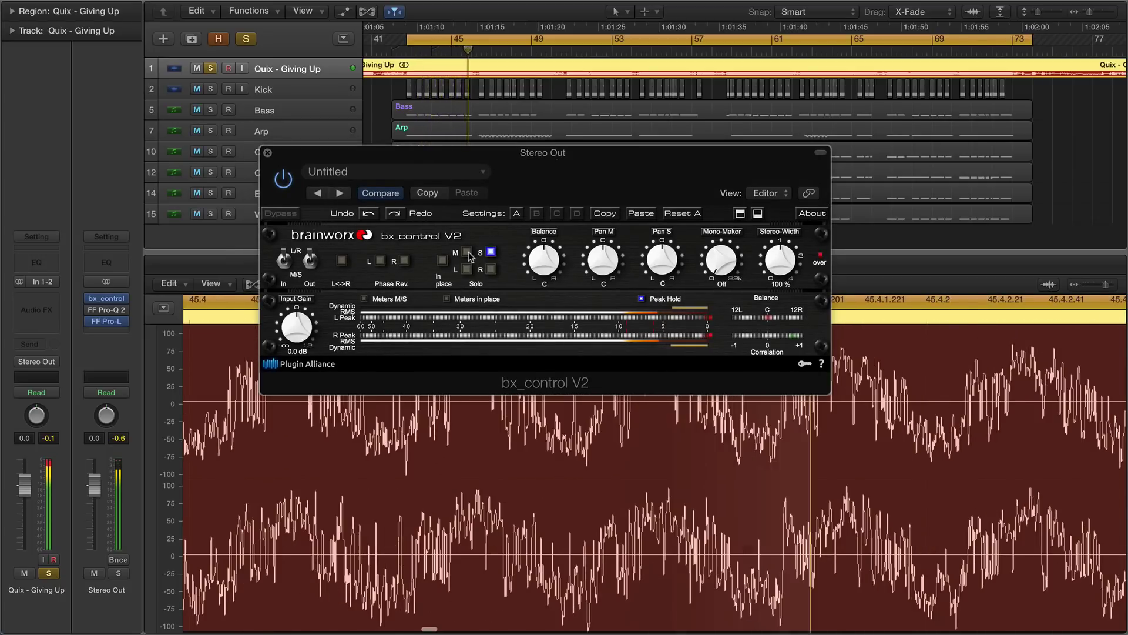
pyautogui.click(467, 252)
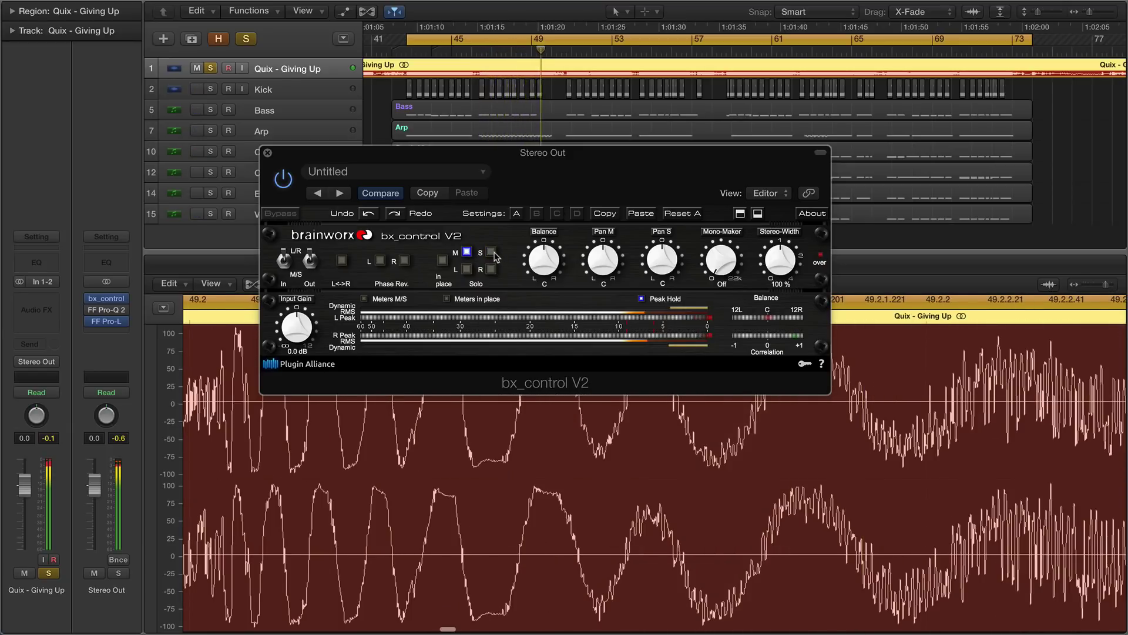
pyautogui.click(492, 252)
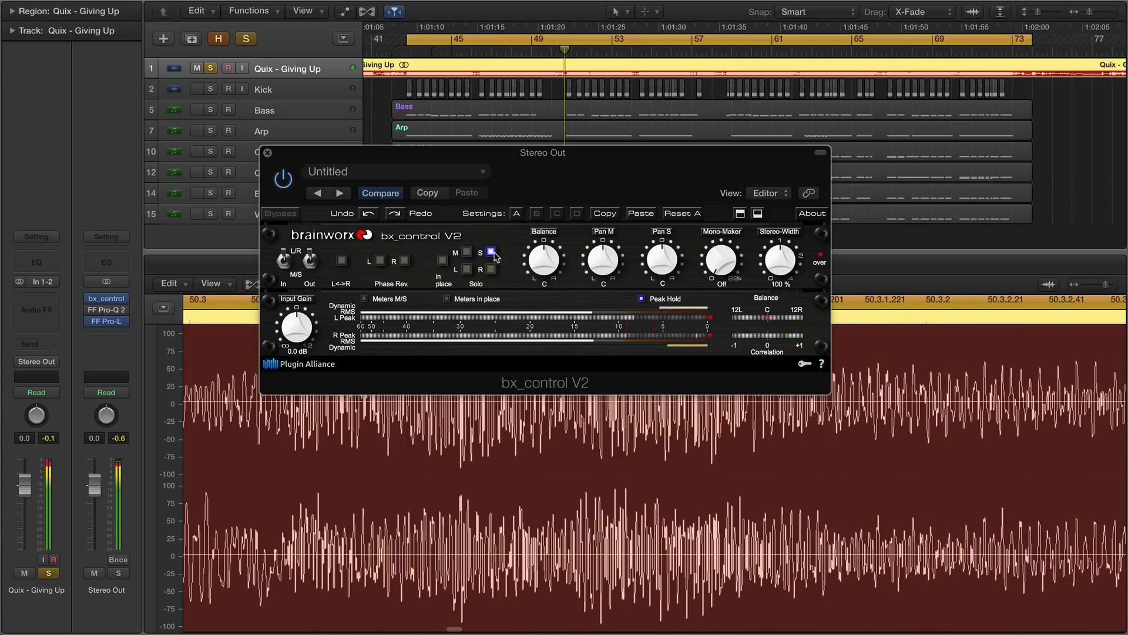
pyautogui.click(467, 252)
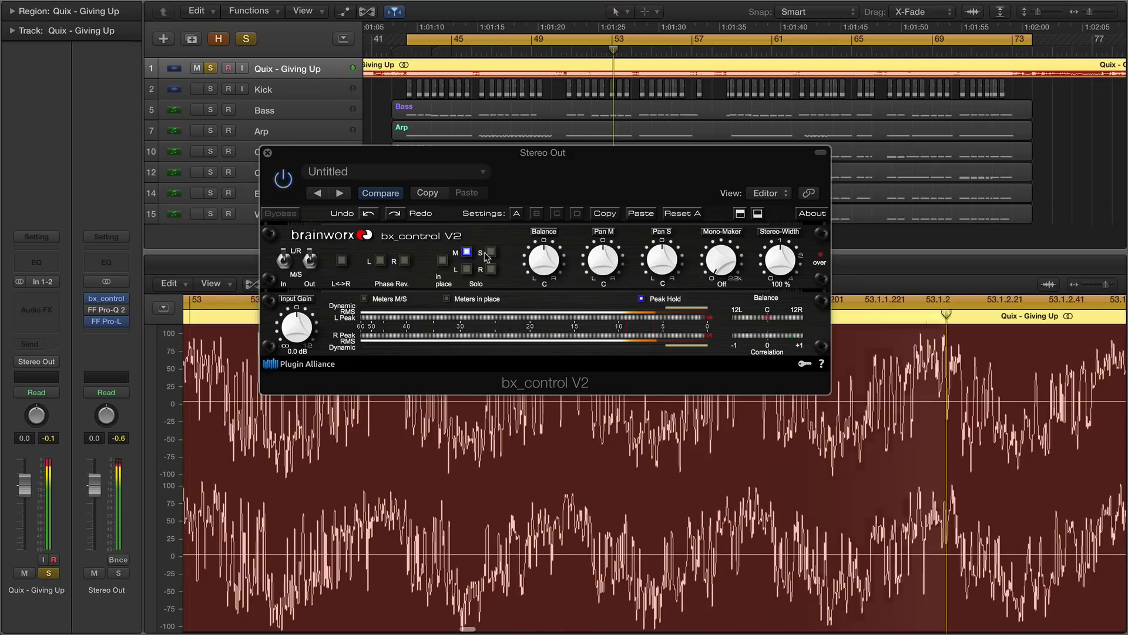
pyautogui.click(492, 253)
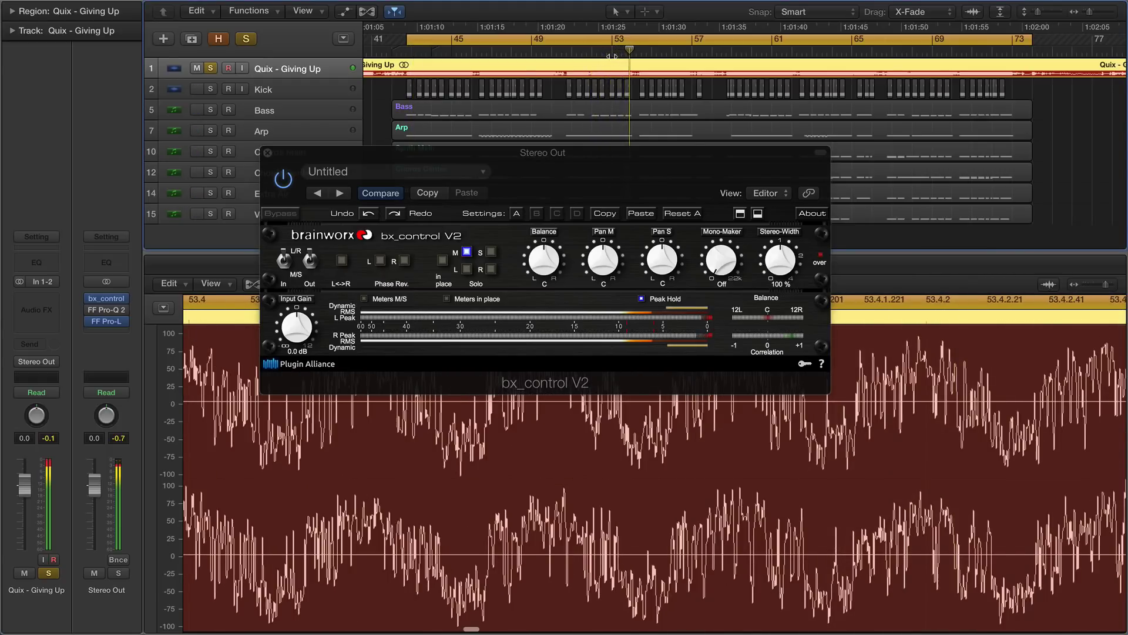
pyautogui.click(267, 152)
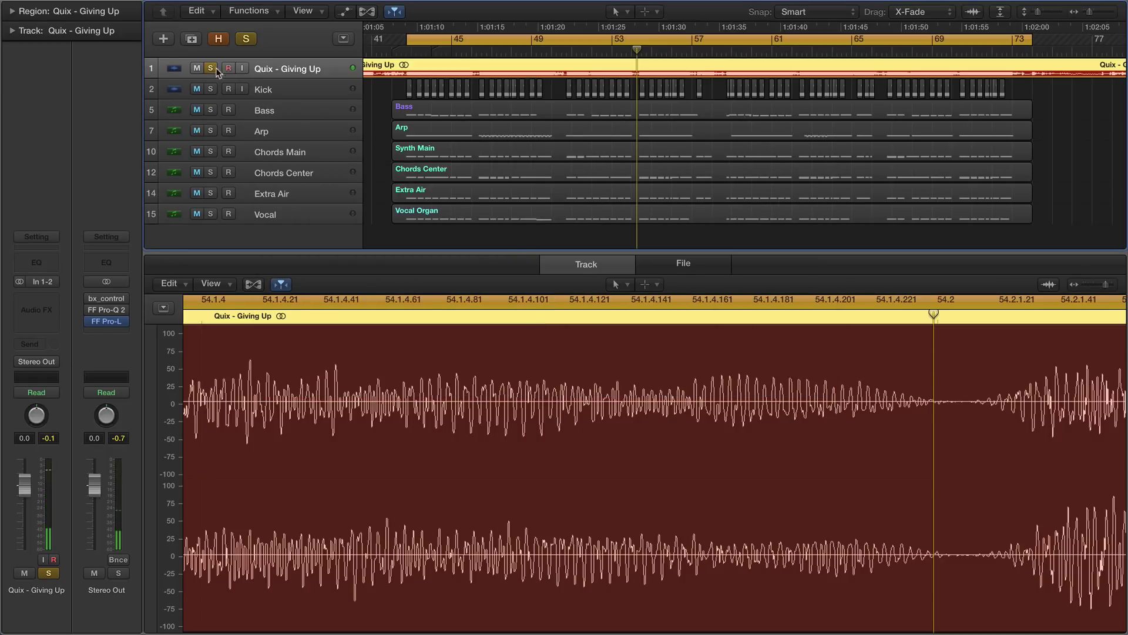
# Unsolo the Quix - Giving Up reference, solo Chords Center, and examine its MIDI notes during playback
pyautogui.click(212, 68)
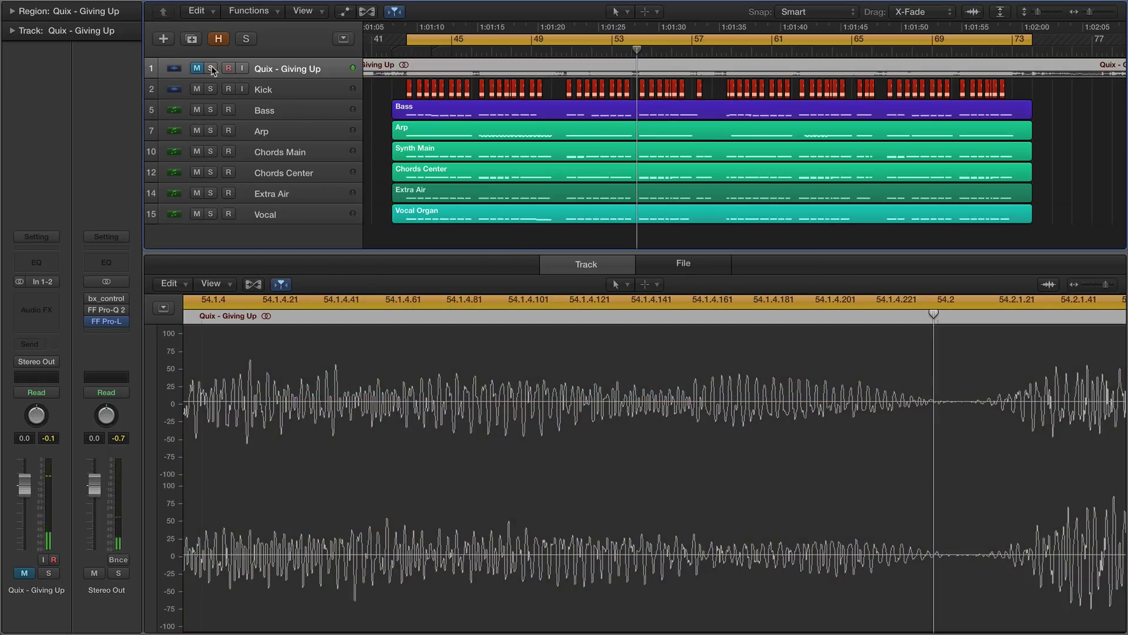
pyautogui.click(211, 172)
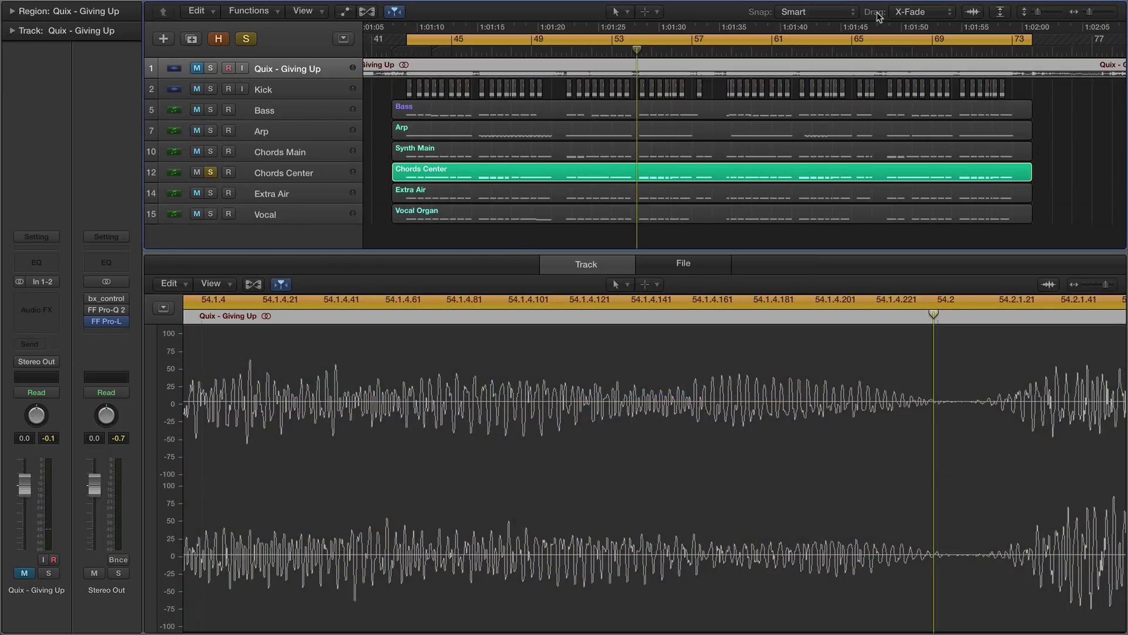
pyautogui.click(585, 44)
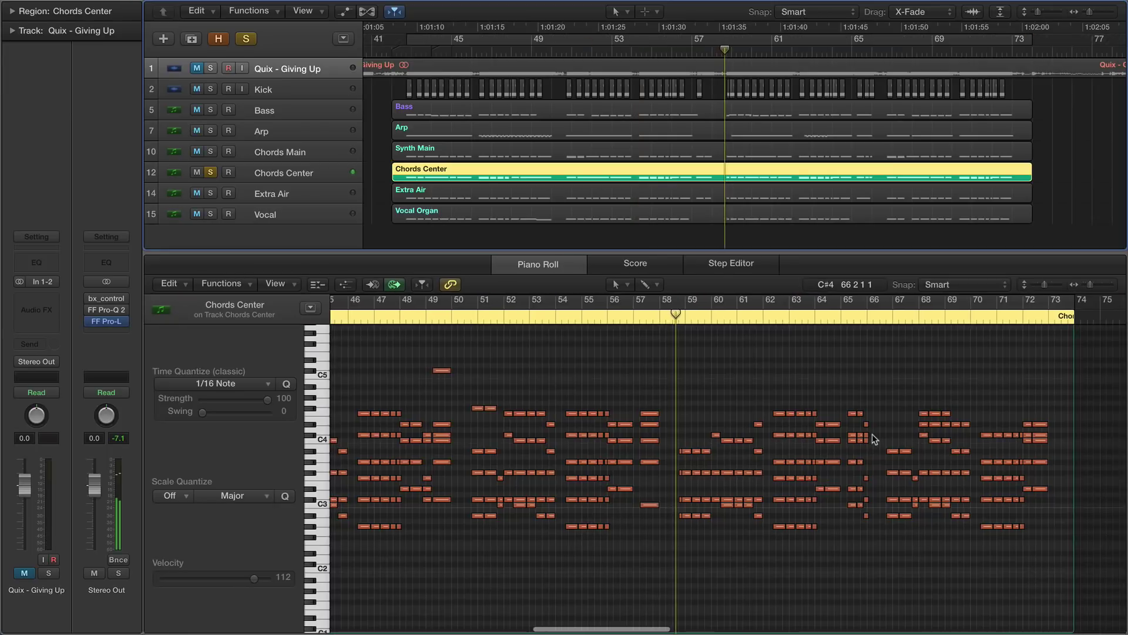
pyautogui.scroll(-3, 872, 439)
pyautogui.hscroll(-1, 872, 439)
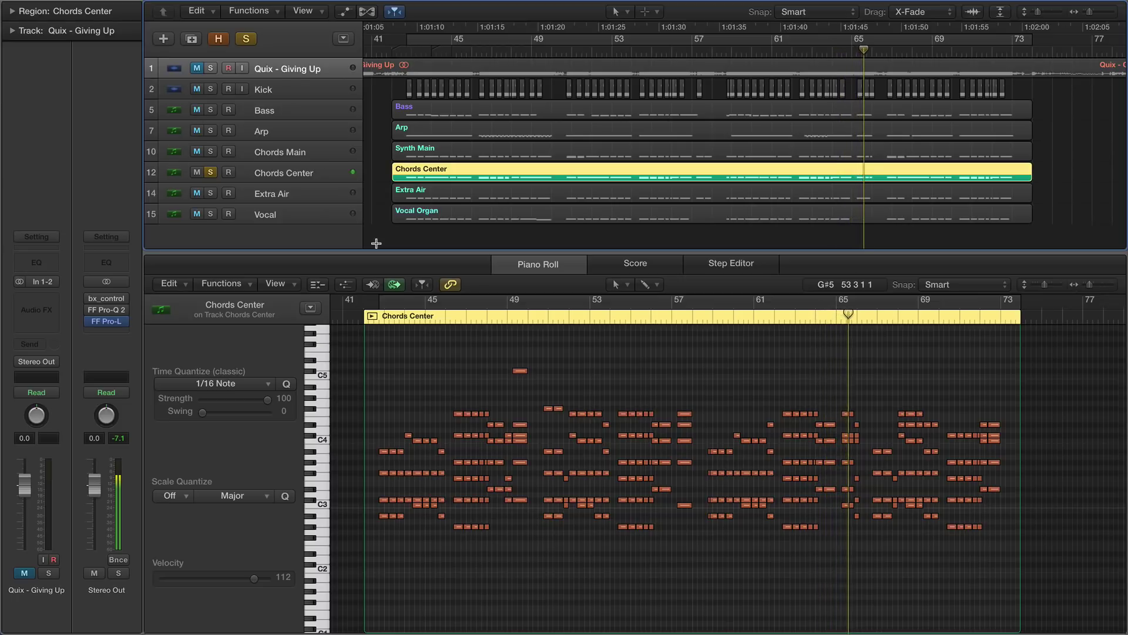
# Select the Chords Center track and open its Serum instrument in the middle of the workspace
pyautogui.click(259, 176)
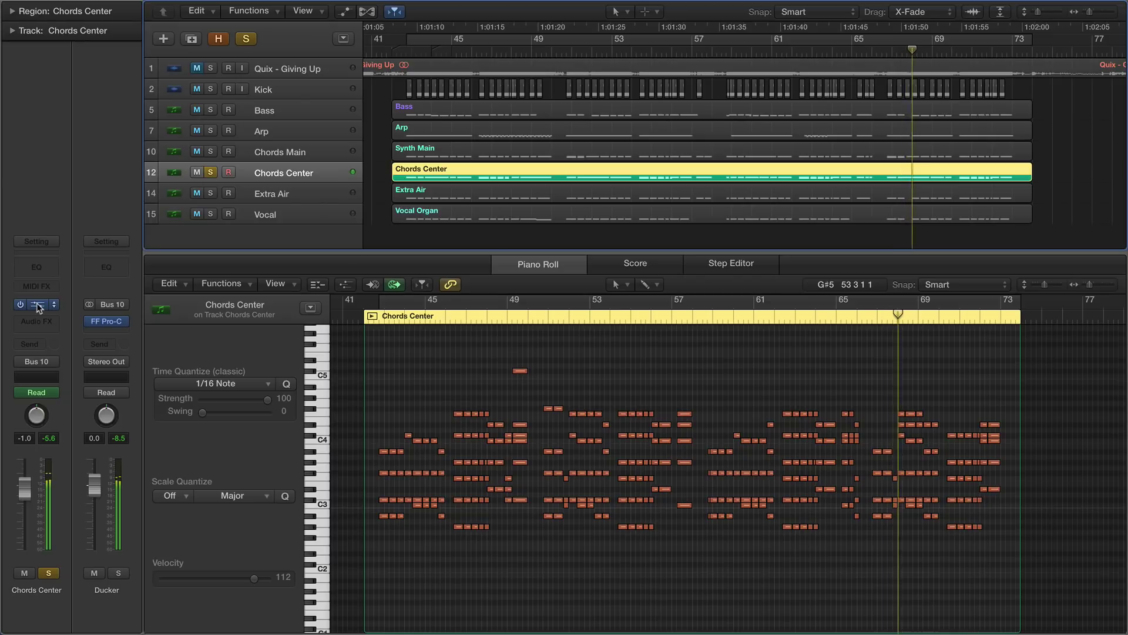
pyautogui.click(36, 304)
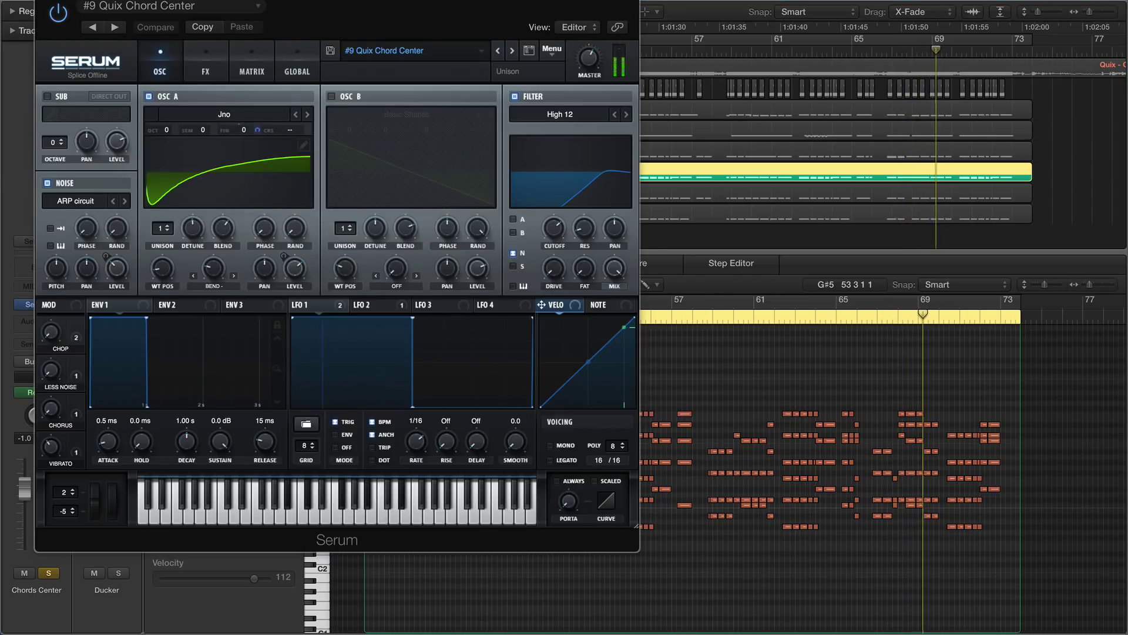
pyautogui.click(629, 0)
pyautogui.moveTo(473, 0); pyautogui.dragTo(727, 54)
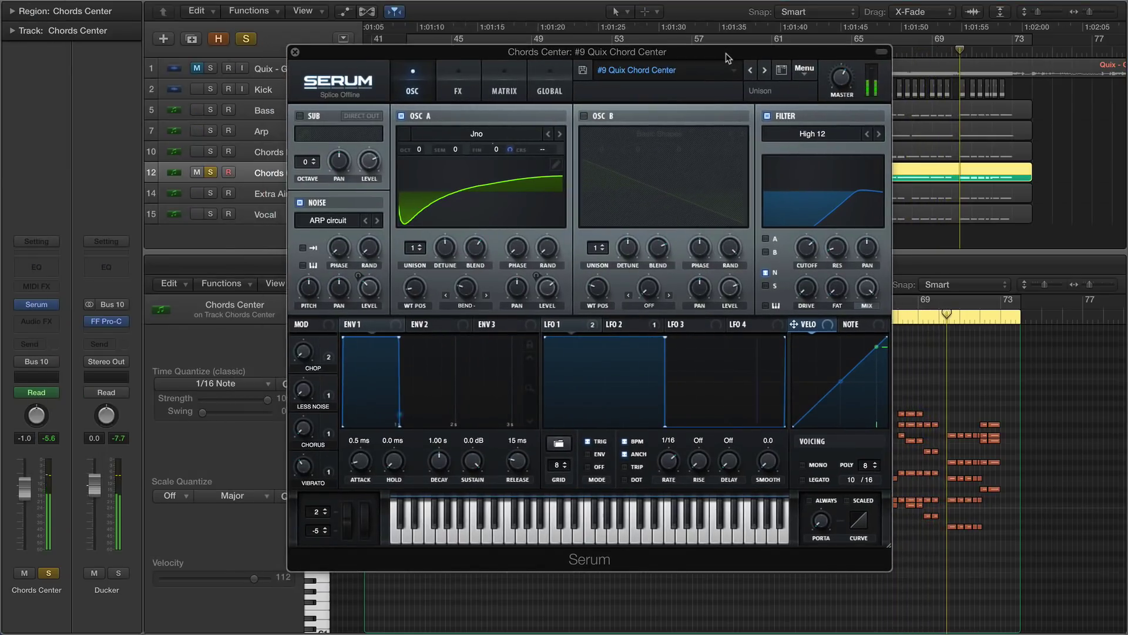
# Initialize the Chords Center Serum preset and set the downward pitch bend range to -5 during playback
pyautogui.click(813, 73)
pyautogui.click(832, 131)
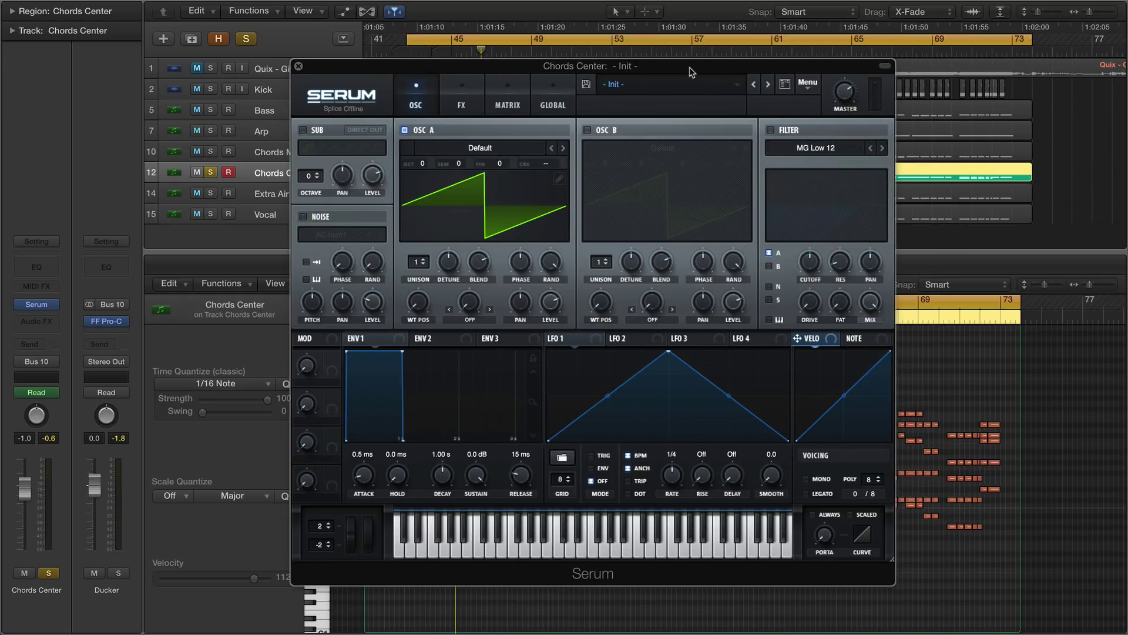
pyautogui.press('space')
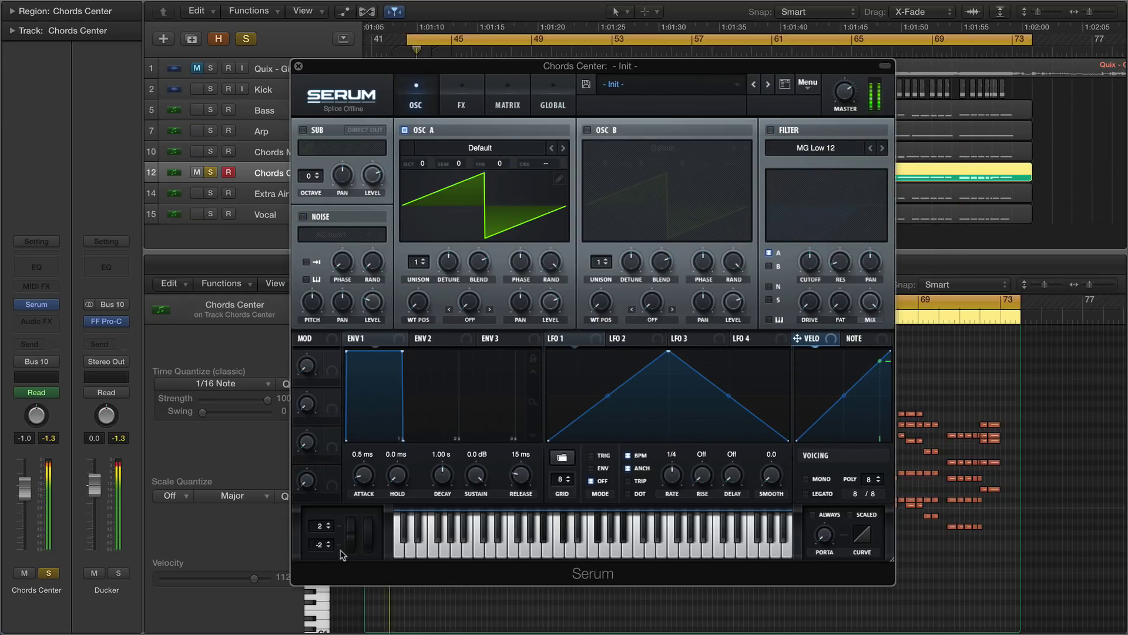
pyautogui.moveTo(330, 548); pyautogui.dragTo(331, 551)
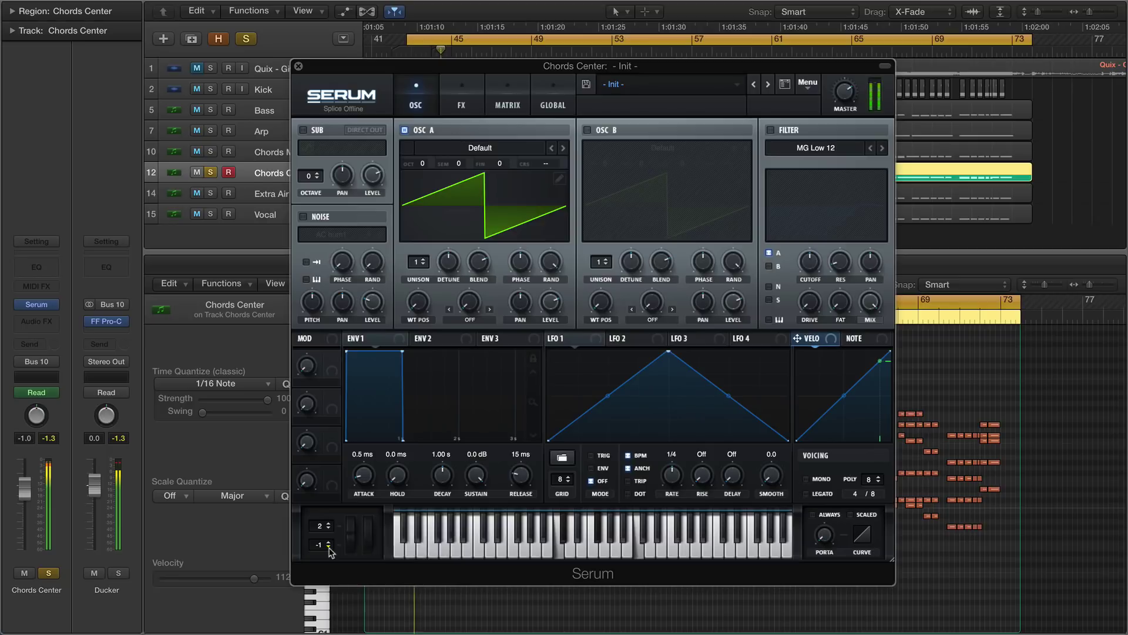
# Load the Analog wavetable Jno into oscillator A and raise its wavetable position
pyautogui.click(510, 152)
pyautogui.moveTo(511, 162)
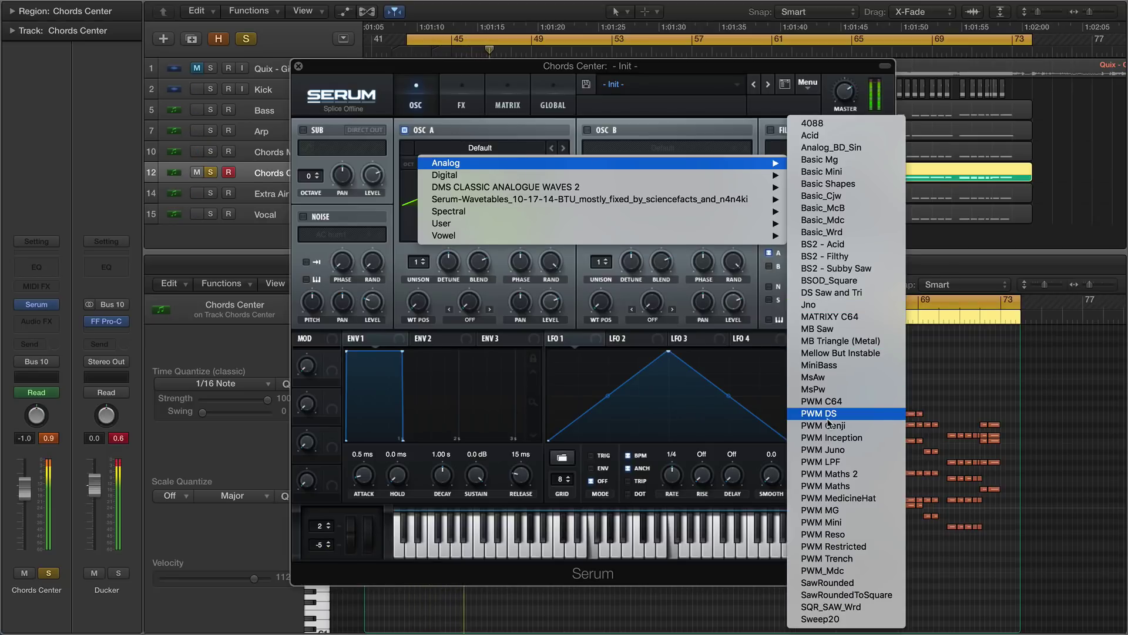
pyautogui.click(830, 305)
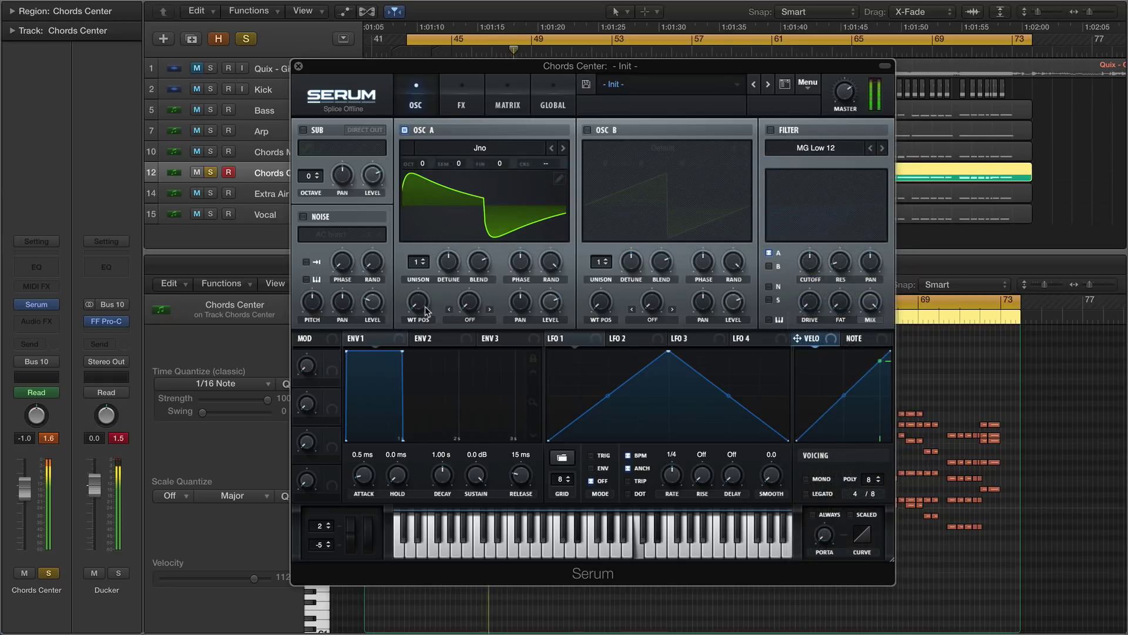
pyautogui.moveTo(427, 306); pyautogui.dragTo(425, 281)
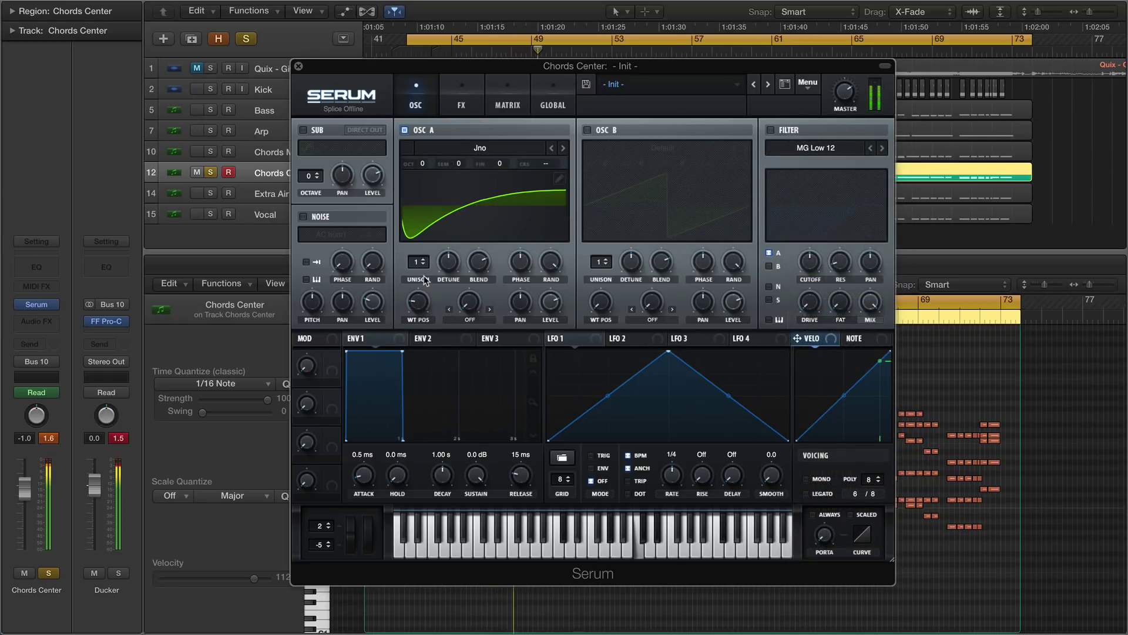
# Enable the Compressor effect in multiband mode and try out its threshold and band levels during playback
pyautogui.click(462, 105)
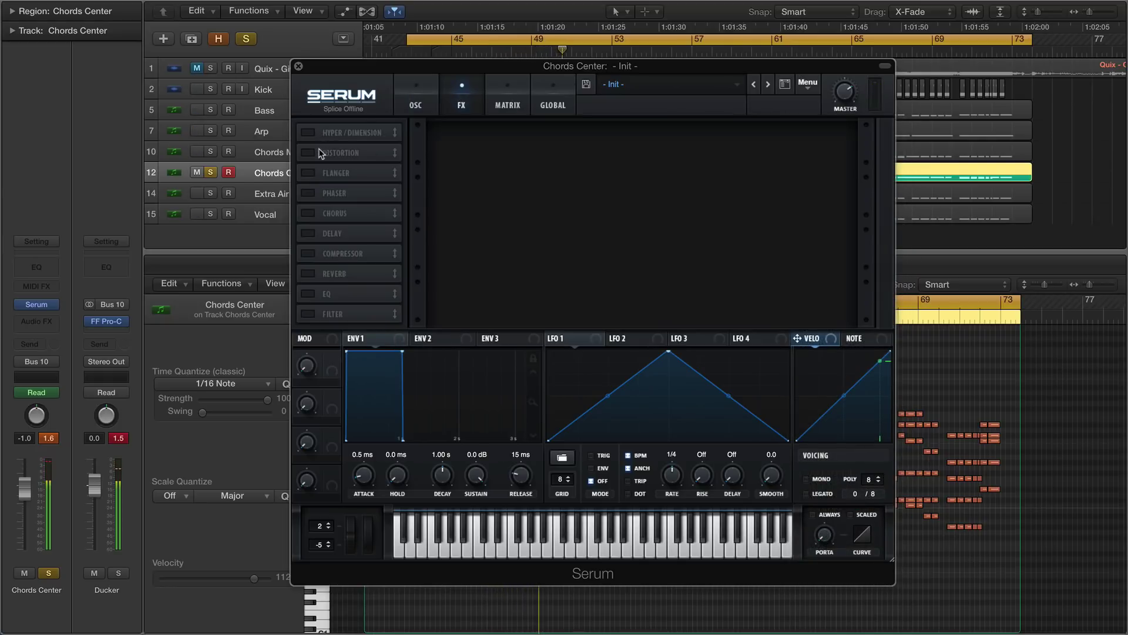
pyautogui.click(311, 254)
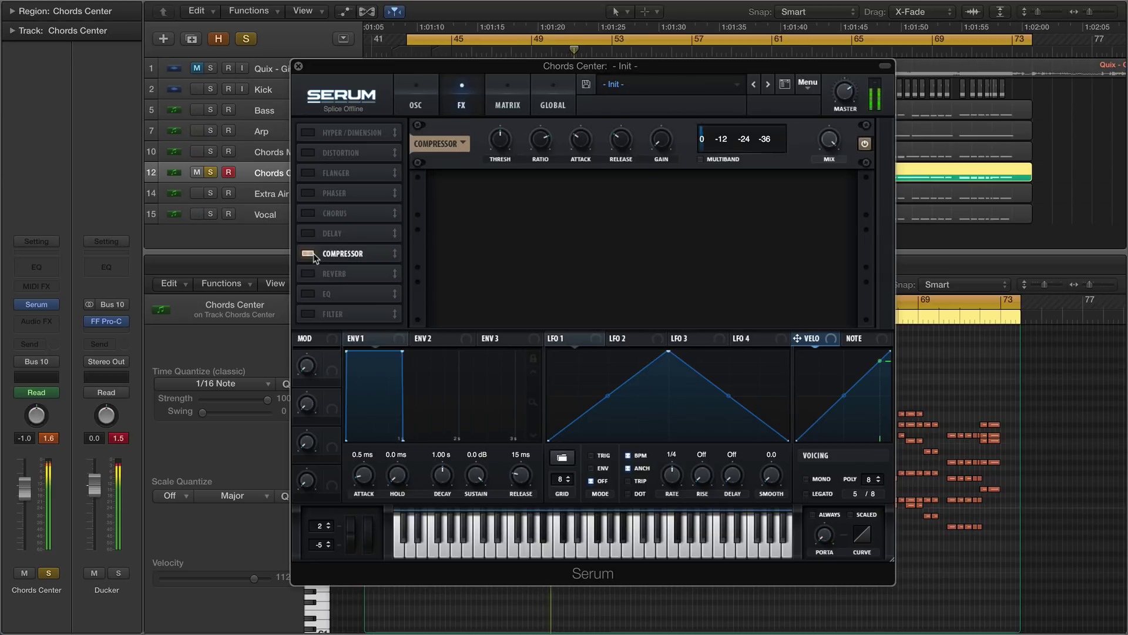
pyautogui.click(701, 159)
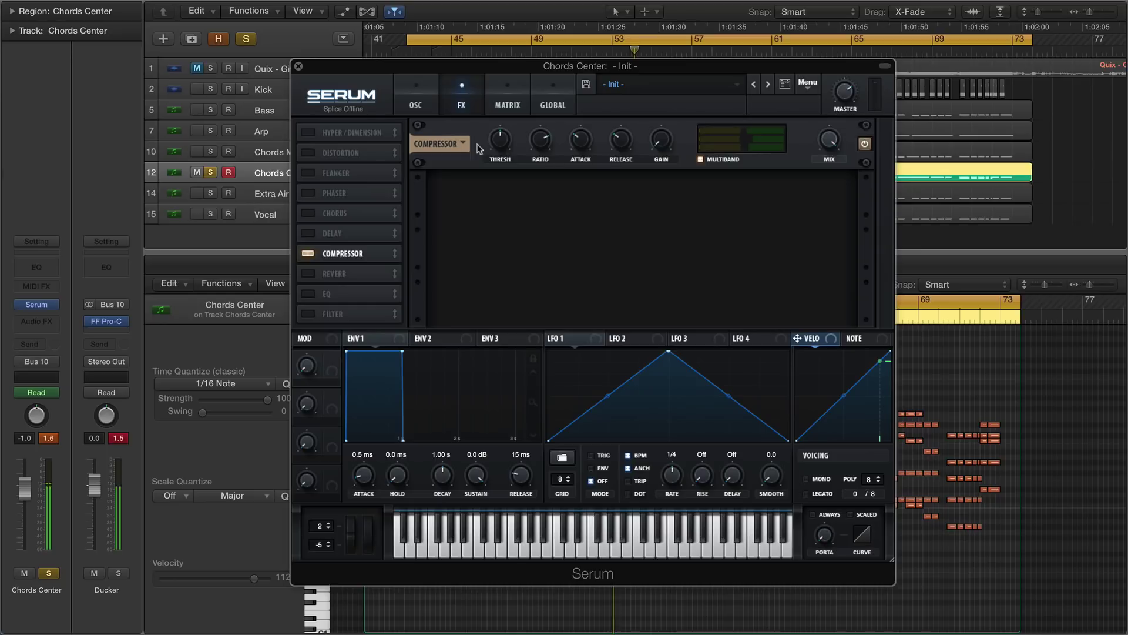
pyautogui.moveTo(506, 151)
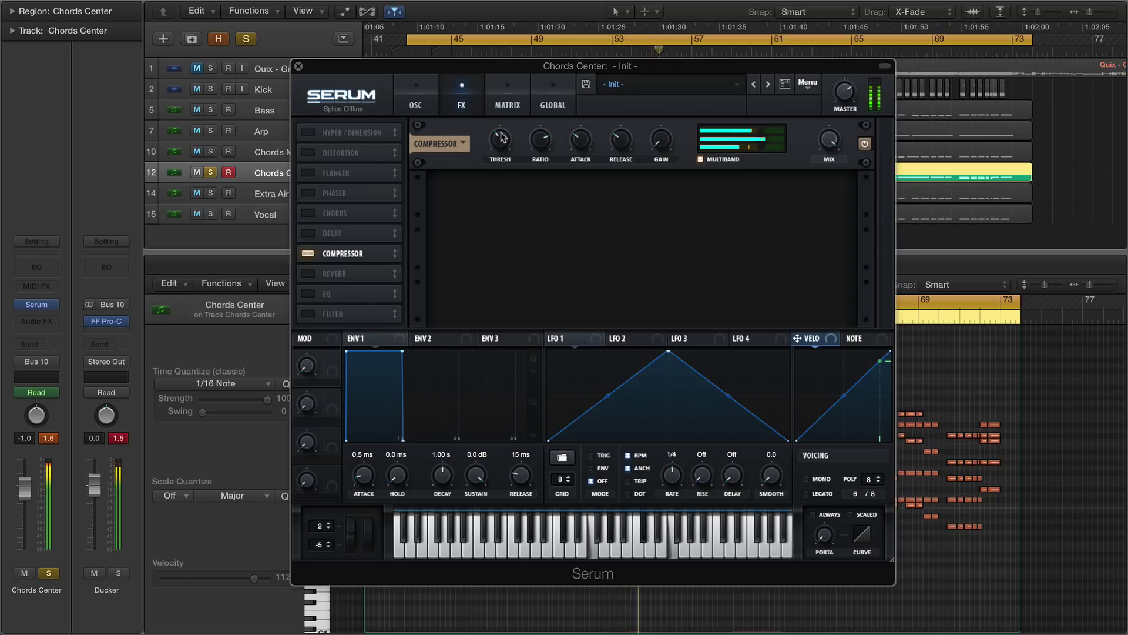
pyautogui.moveTo(502, 136); pyautogui.dragTo(501, 135)
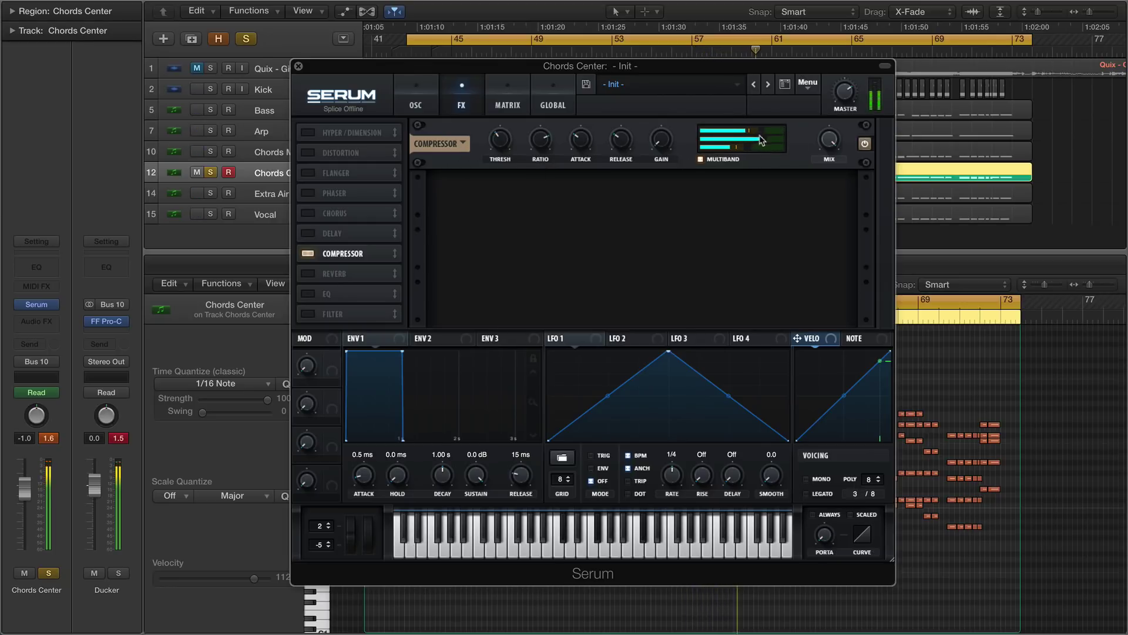
pyautogui.moveTo(729, 144); pyautogui.dragTo(753, 147)
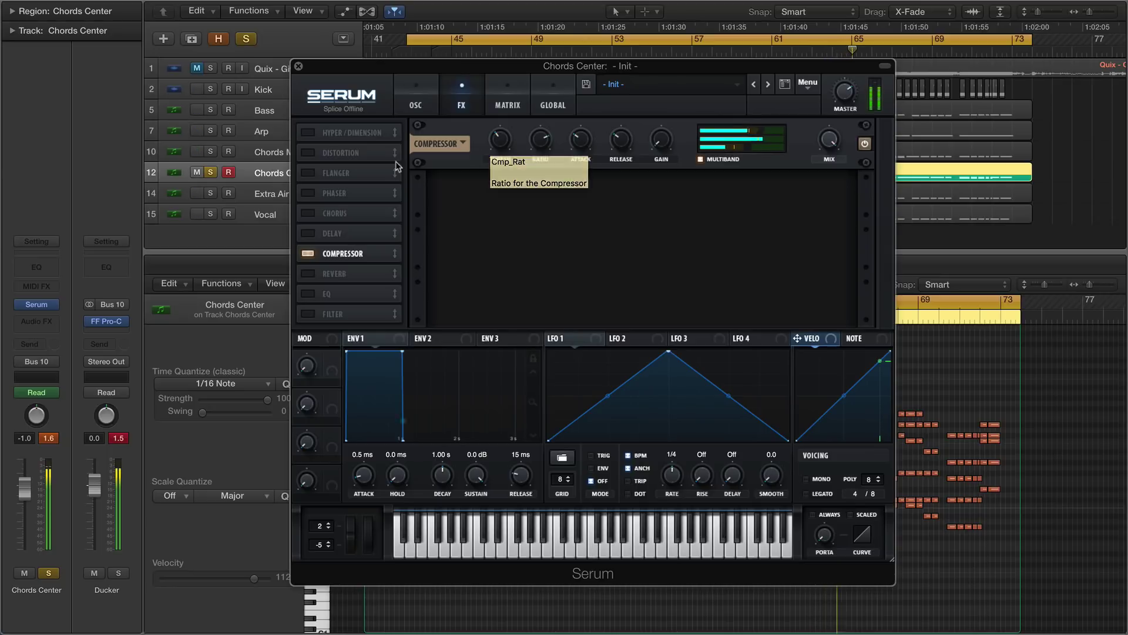
# Enable Hyper/Dimension, place it after the Compressor, lower the Hyper mix and raise the Dimension mix
pyautogui.click(361, 134)
pyautogui.moveTo(362, 136); pyautogui.dragTo(361, 254)
pyautogui.moveTo(668, 196); pyautogui.dragTo(669, 249)
pyautogui.moveTo(829, 191)
pyautogui.mouseDown()
pyautogui.moveTo(836, 141)
pyautogui.moveTo(832, 169)
pyautogui.mouseUp()
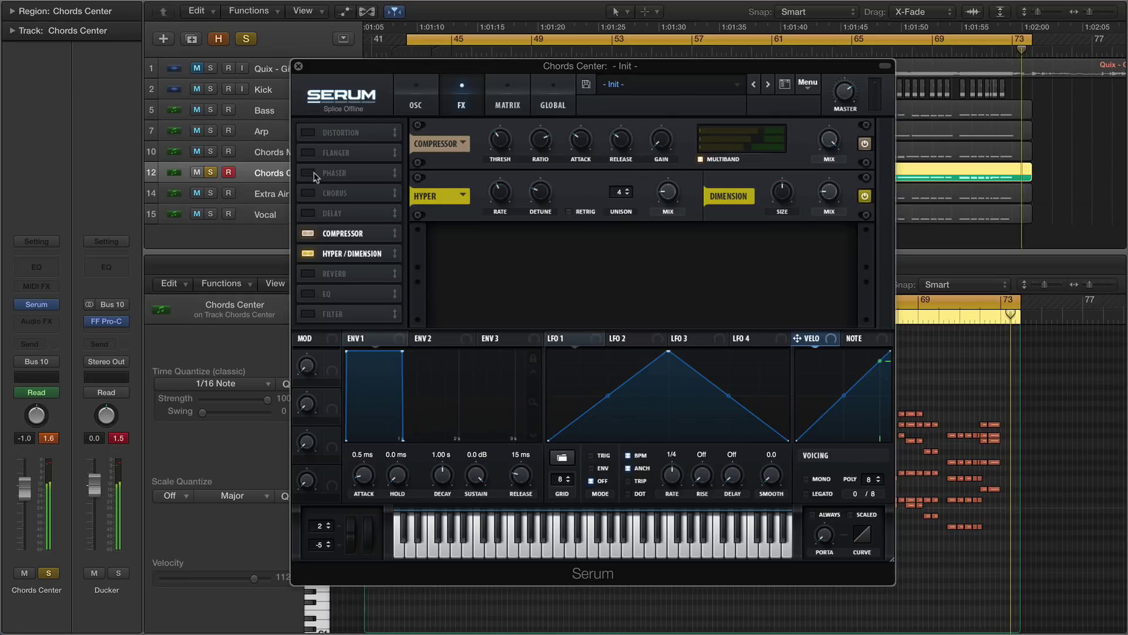
# Enable the Chorus effect, place it after Hyper/Dimension and lower its mix during playback
pyautogui.click(340, 194)
pyautogui.moveTo(341, 196); pyautogui.dragTo(342, 259)
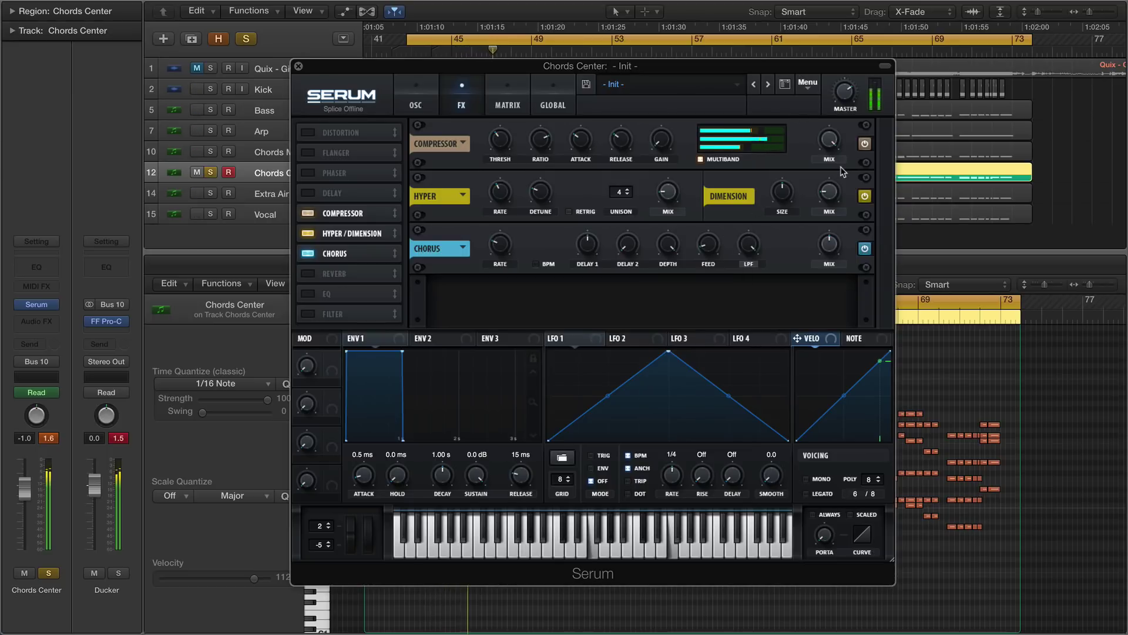
pyautogui.moveTo(833, 254)
pyautogui.moveTo(833, 265); pyautogui.dragTo(835, 292)
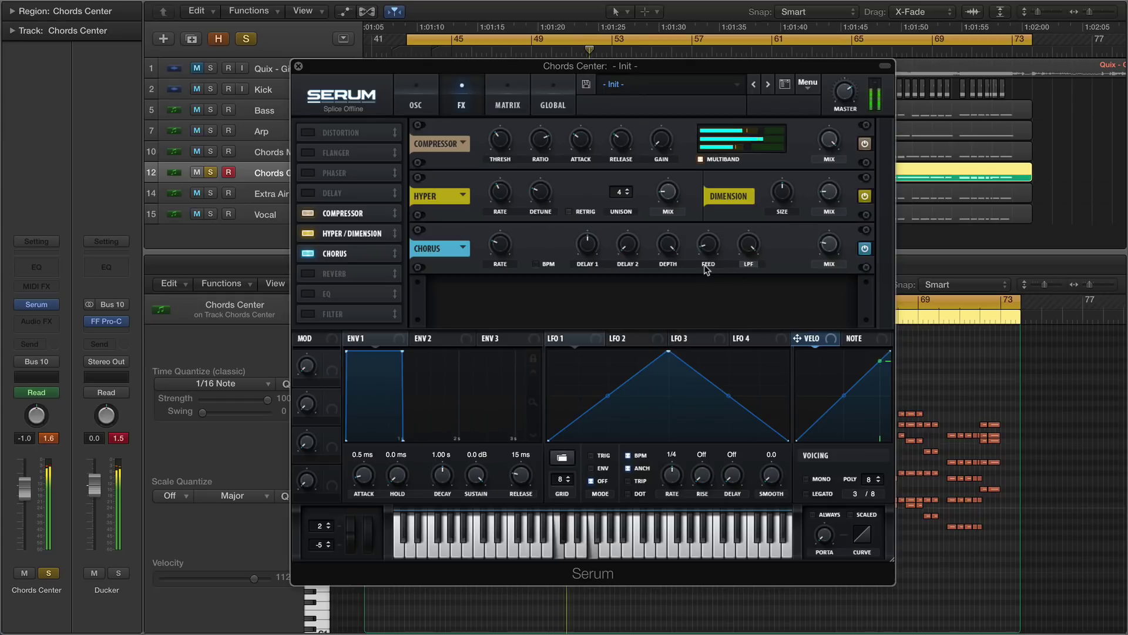
# Load the Analog noise ARP circuit into the noise oscillator and adjust its level
pyautogui.click(434, 106)
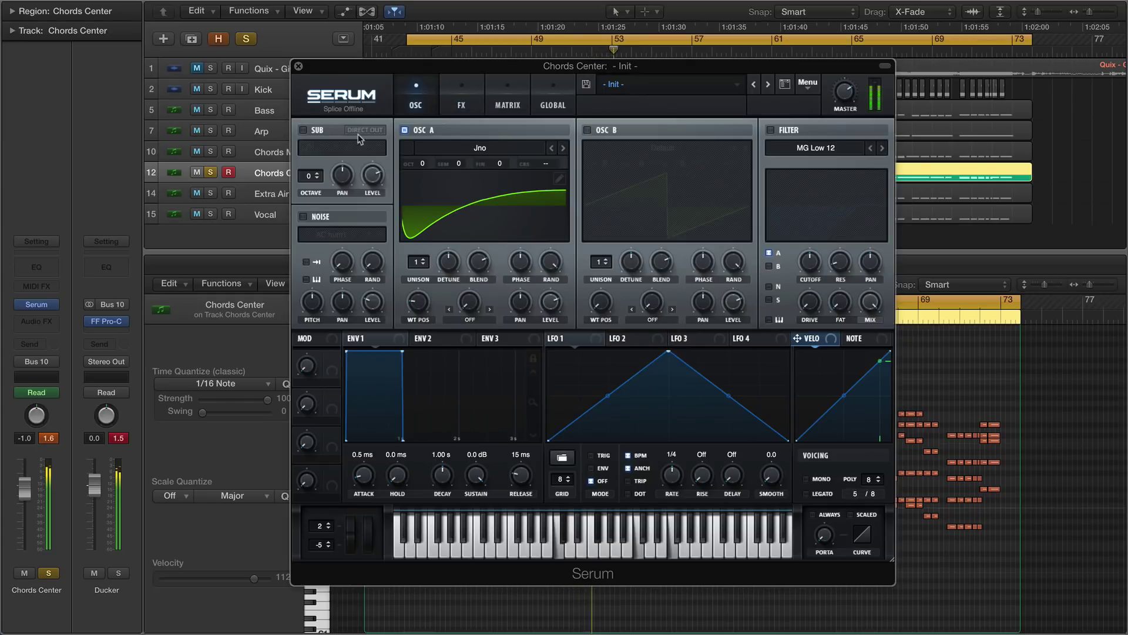
pyautogui.click(349, 235)
pyautogui.moveTo(412, 250)
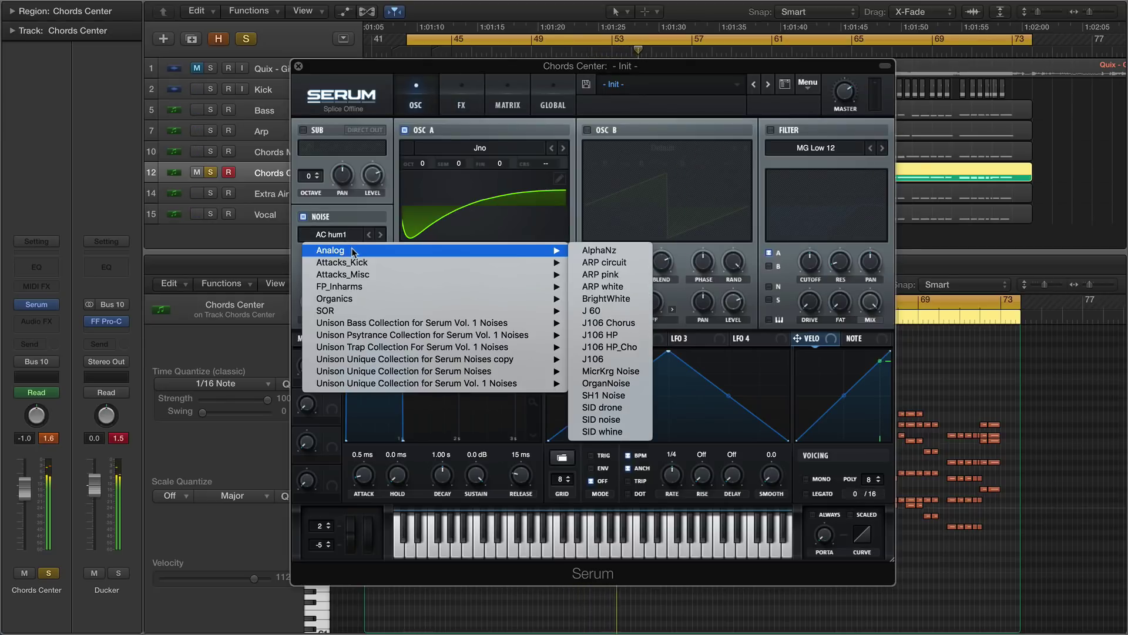
pyautogui.click(604, 262)
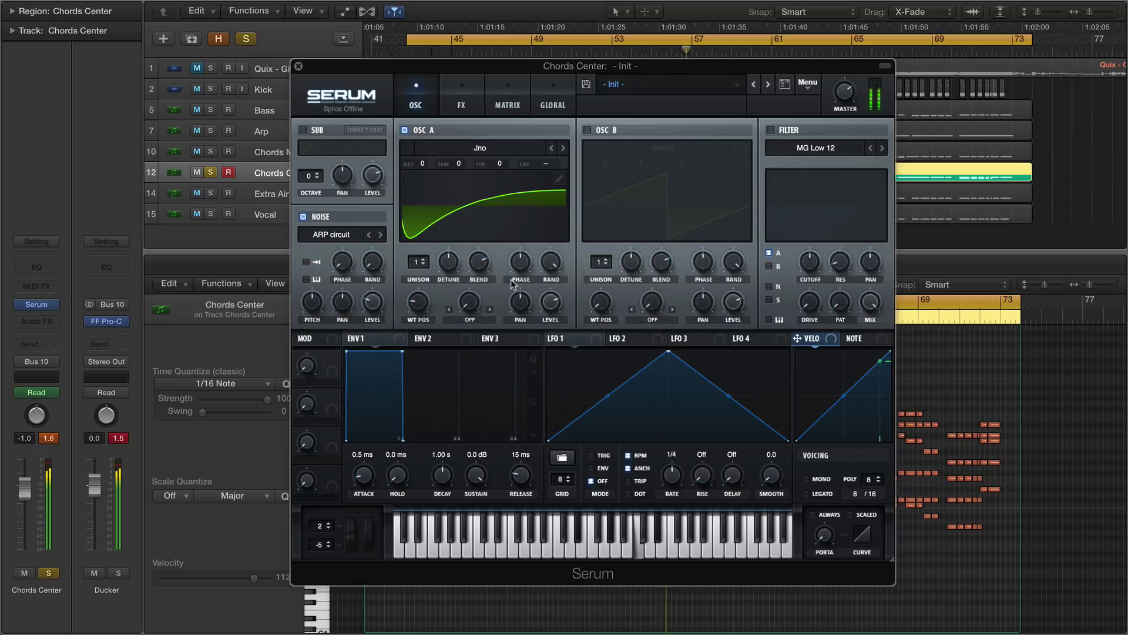
pyautogui.moveTo(379, 310)
pyautogui.moveTo(380, 308); pyautogui.dragTo(379, 296)
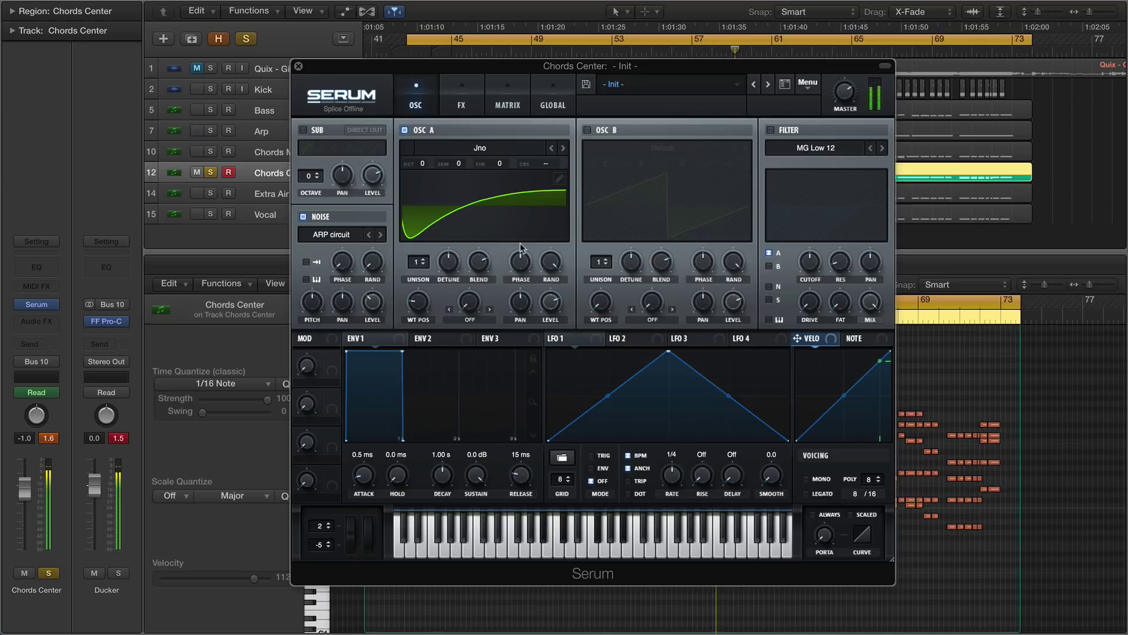
# Enable the filter and route only the noise oscillator through it, leaving oscillator A out
pyautogui.click(770, 130)
pyautogui.click(769, 253)
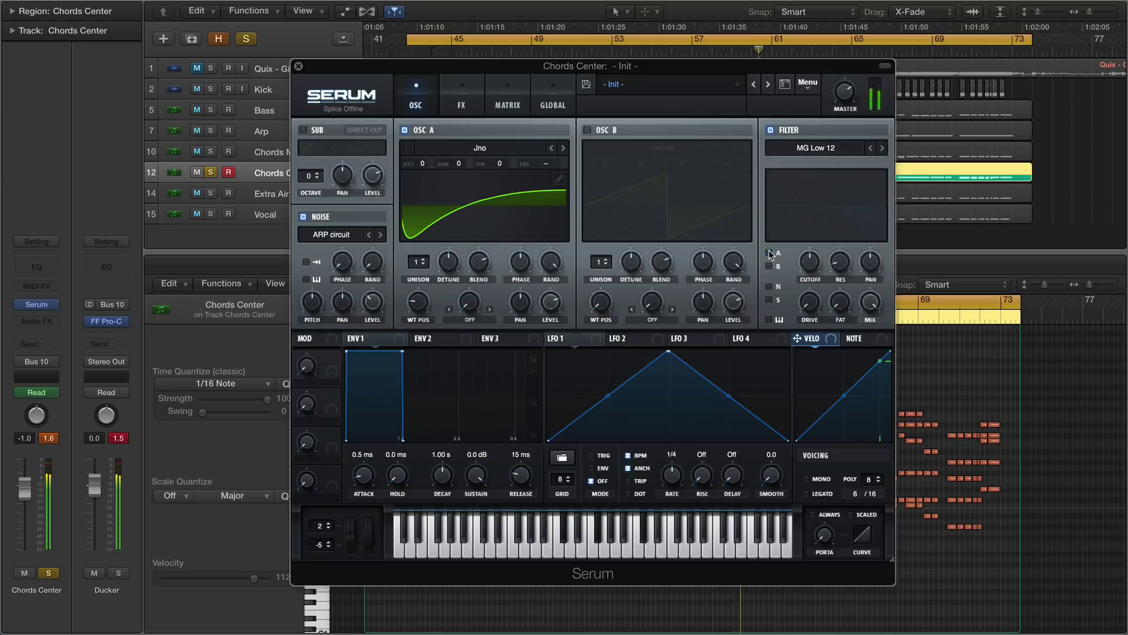
pyautogui.click(769, 287)
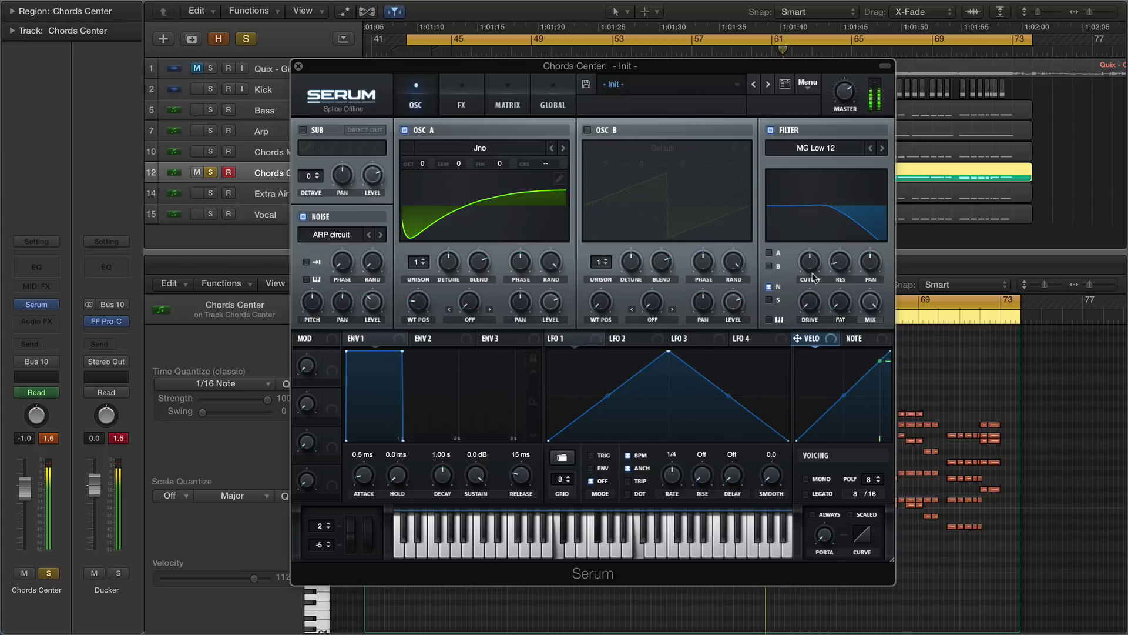
# Set the filter type to High 12 and raise its cutoff, listen to the result and stop playback
pyautogui.click(885, 146)
pyautogui.click(885, 146)
pyautogui.click(885, 146)
pyautogui.click(885, 146)
pyautogui.click(885, 146)
pyautogui.click(885, 147)
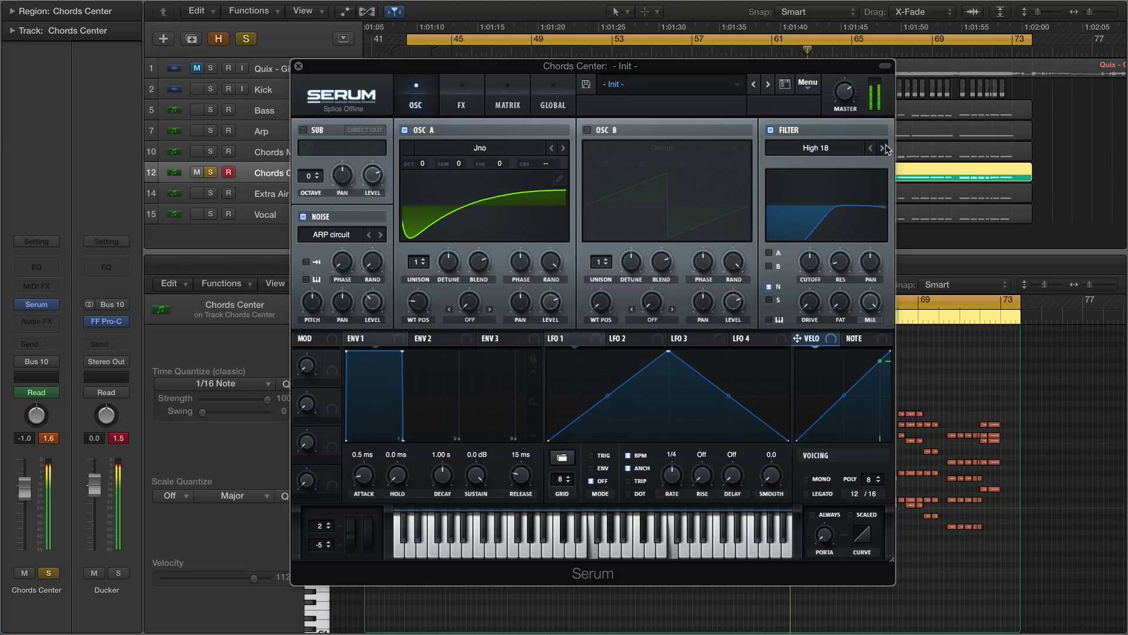
pyautogui.click(871, 148)
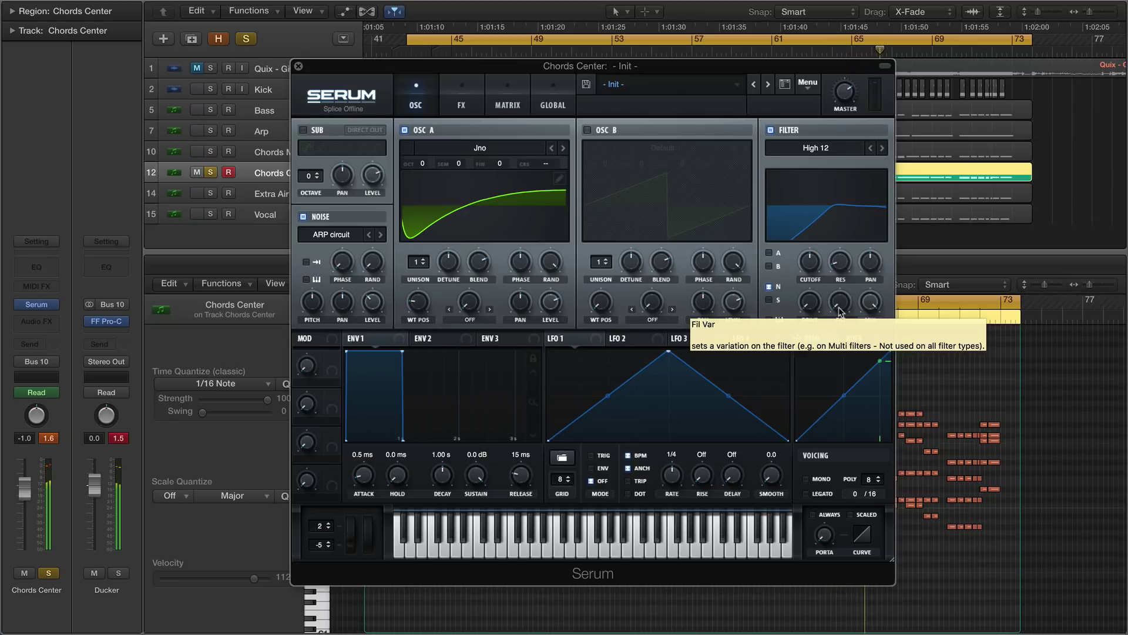
pyautogui.moveTo(811, 260); pyautogui.dragTo(811, 238)
pyautogui.moveTo(549, 310)
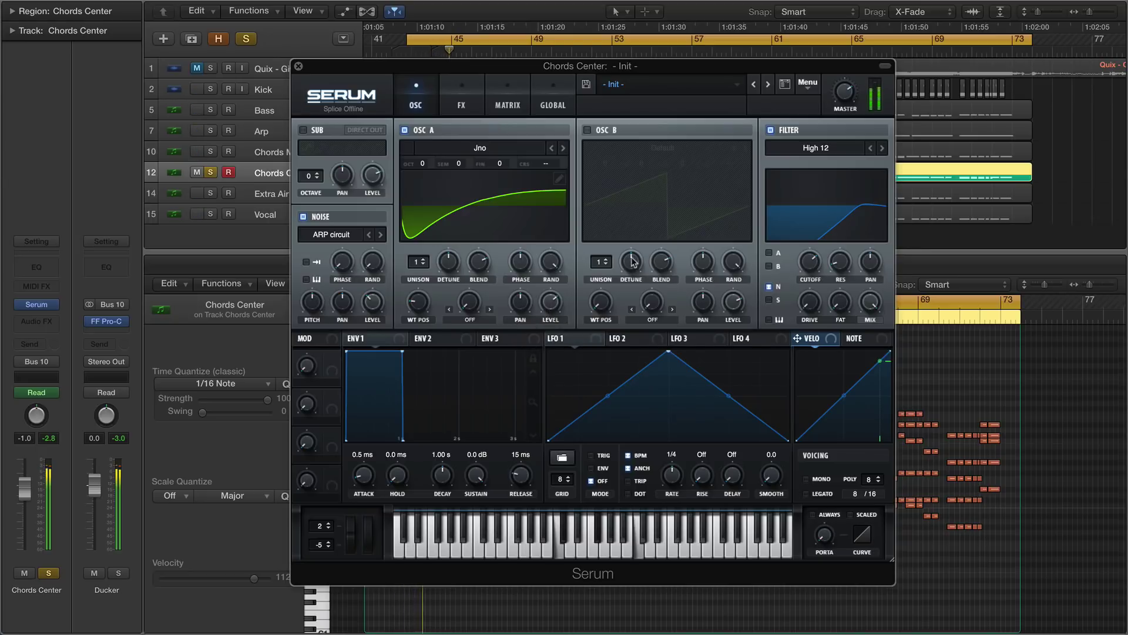
pyautogui.moveTo(845, 99)
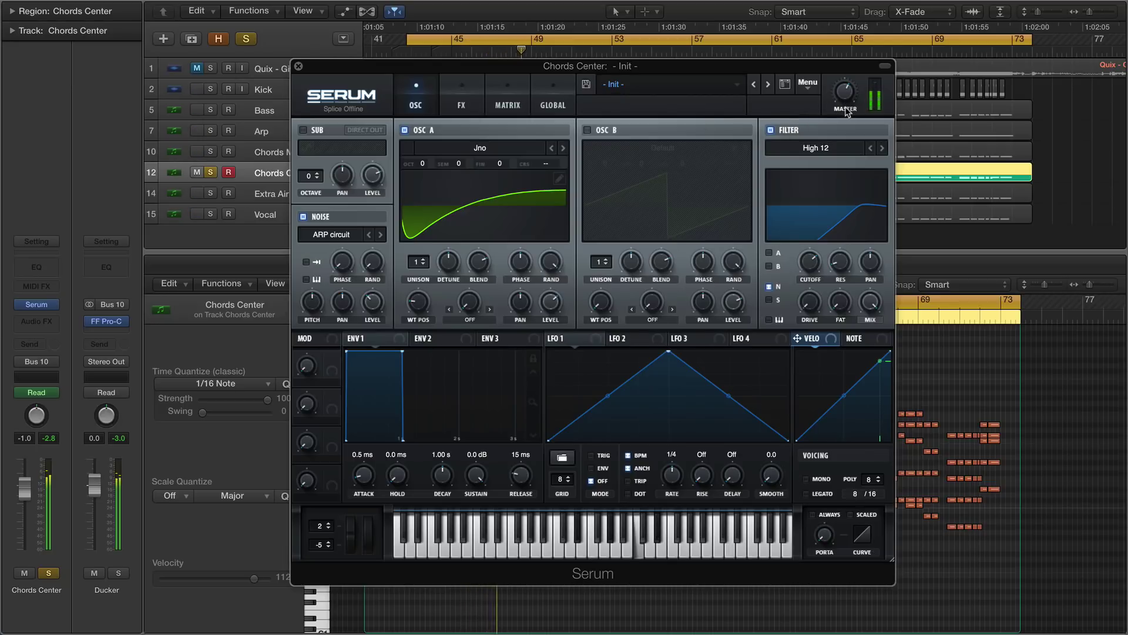
pyautogui.press('space')
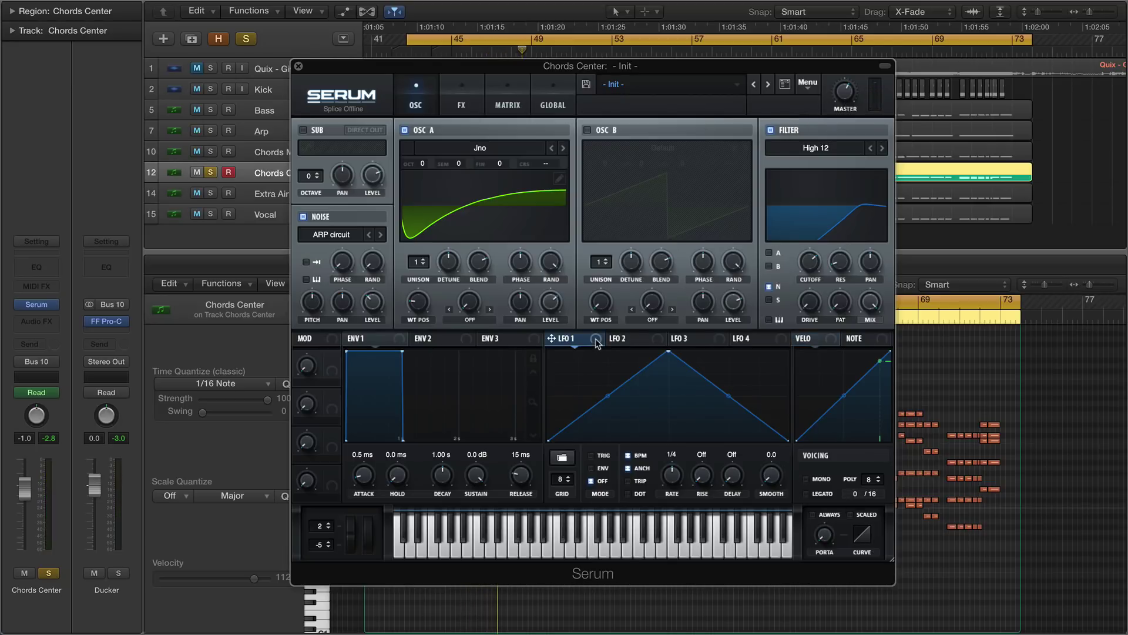
# Give LFO 1 the Basic square shape in TRIG mode at 1/16 and assign it to the oscillator A and noise levels
pyautogui.click(563, 459)
pyautogui.moveTo(611, 458)
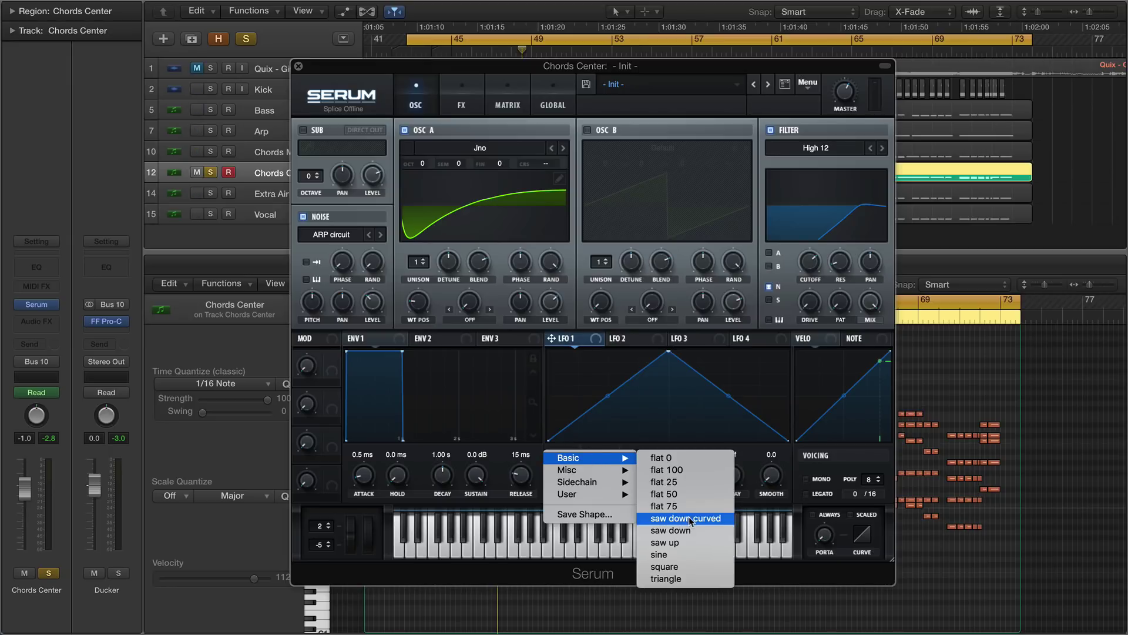
pyautogui.click(693, 566)
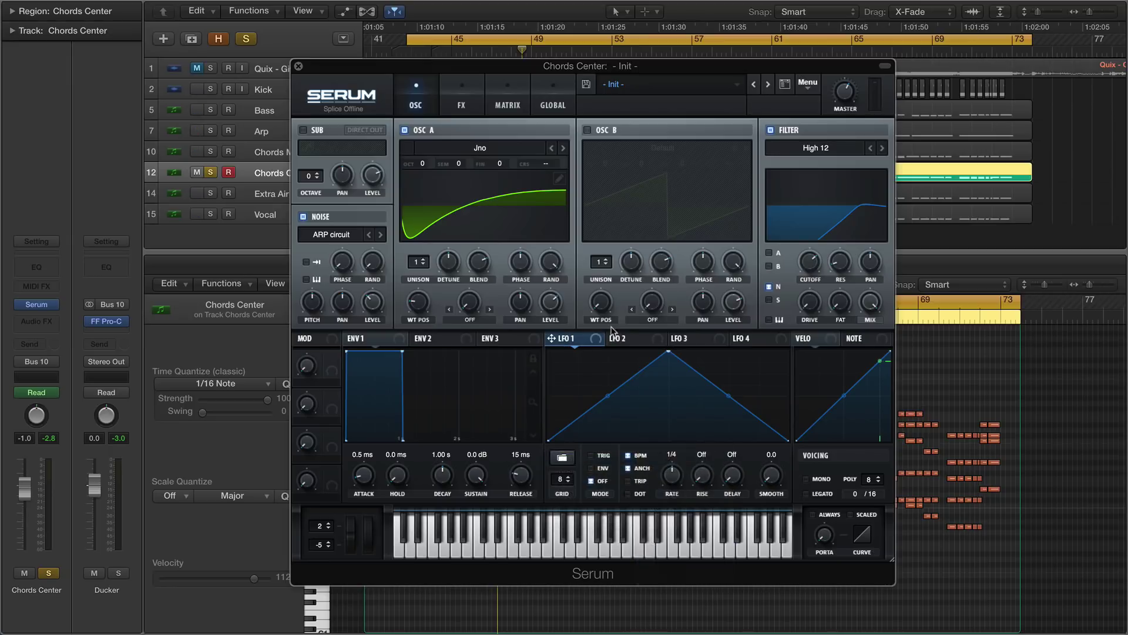
pyautogui.moveTo(597, 345); pyautogui.dragTo(372, 378)
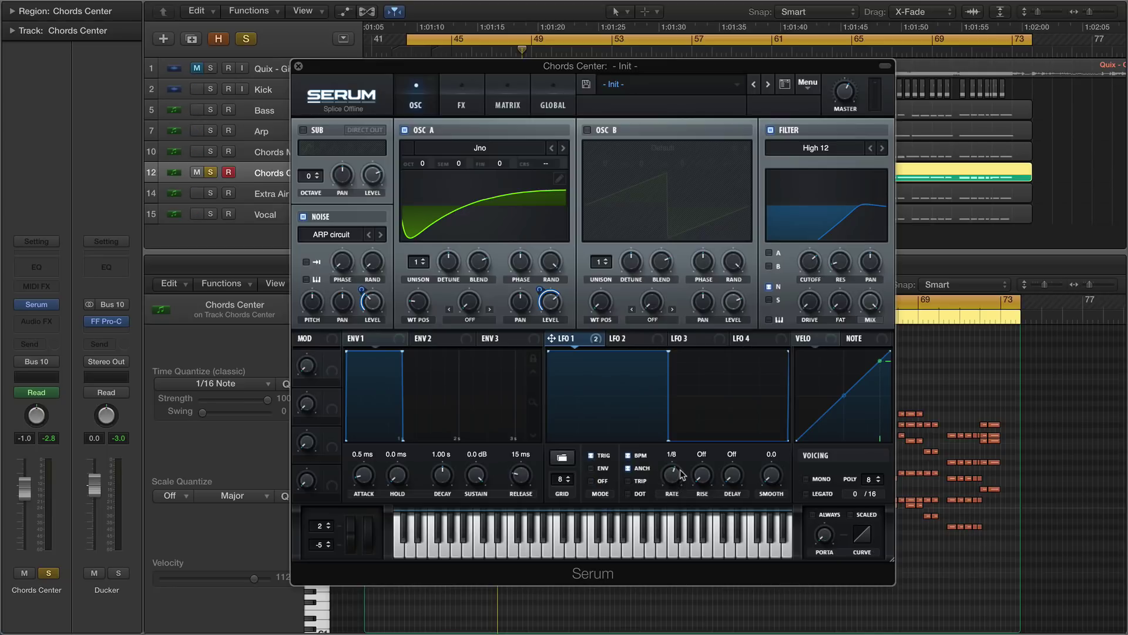
# Set Macro 1 as the auxiliary source for both LFO 1 modulations, A Vol and Noise Level
pyautogui.click(508, 107)
pyautogui.click(716, 146)
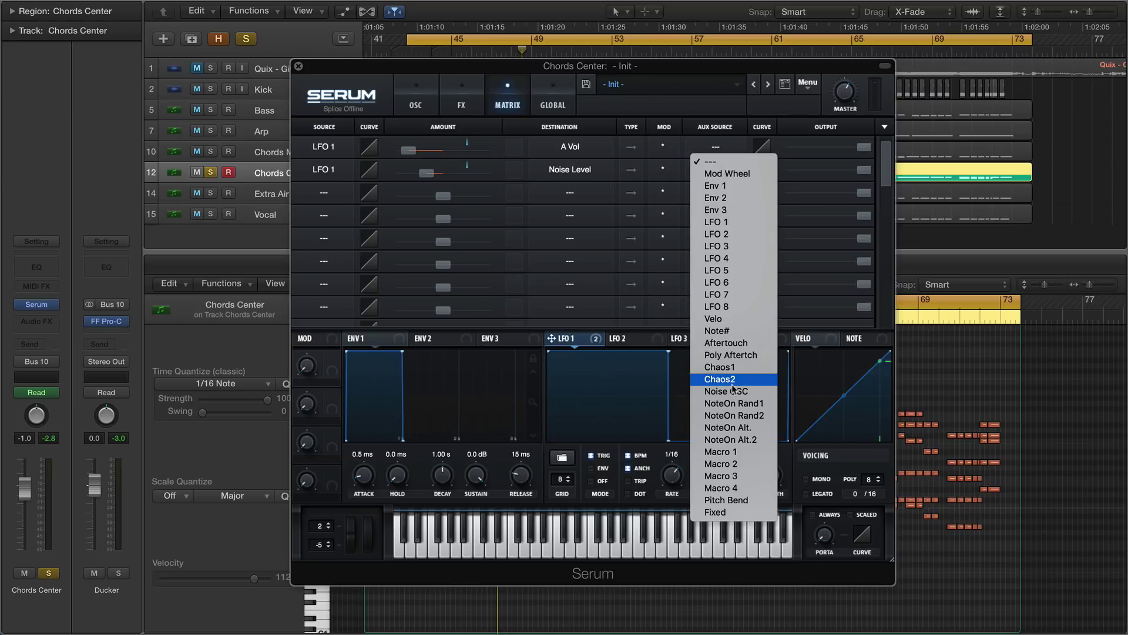
pyautogui.click(714, 456)
pyautogui.click(713, 171)
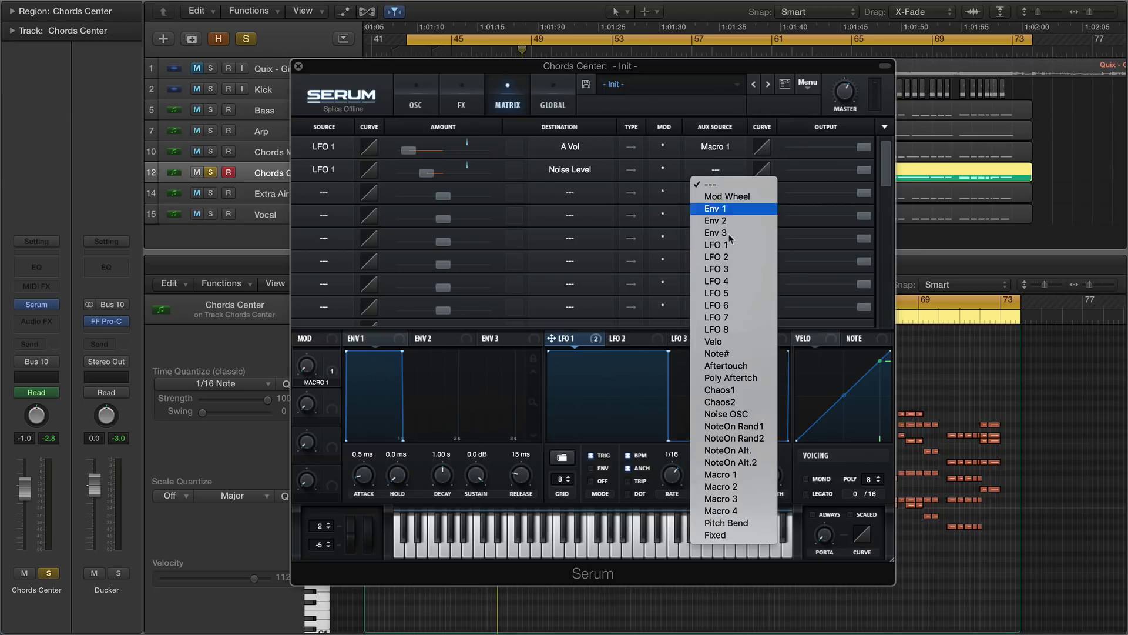
pyautogui.click(753, 474)
# Return to the oscillator view and rename Macro 1 as Chop
pyautogui.click(416, 106)
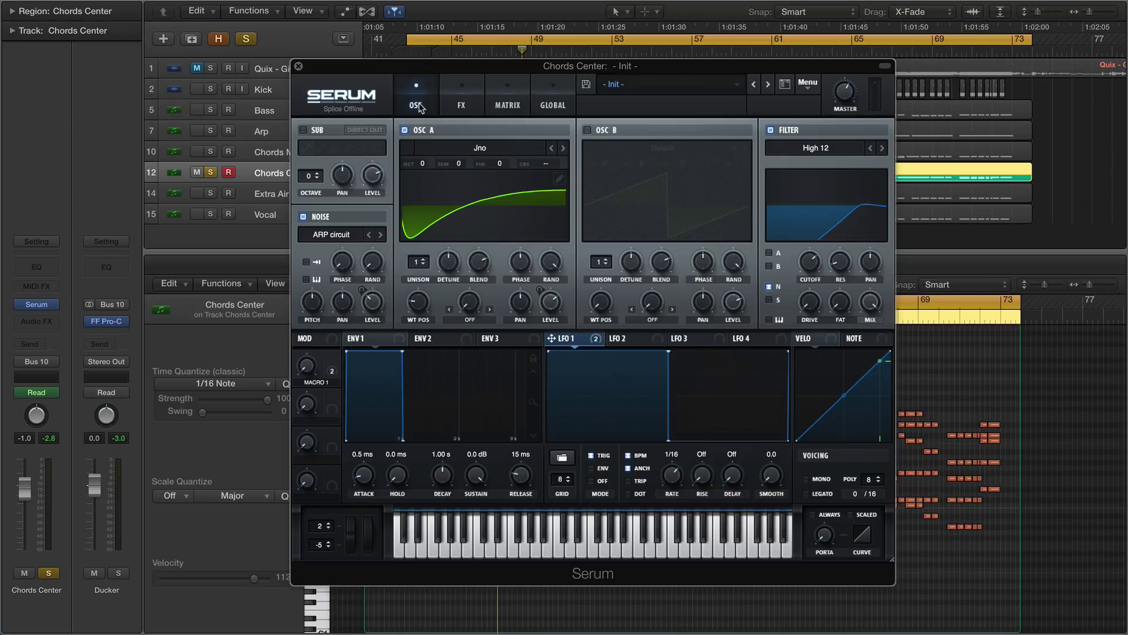
pyautogui.doubleClick(316, 383)
pyautogui.write('Chop')
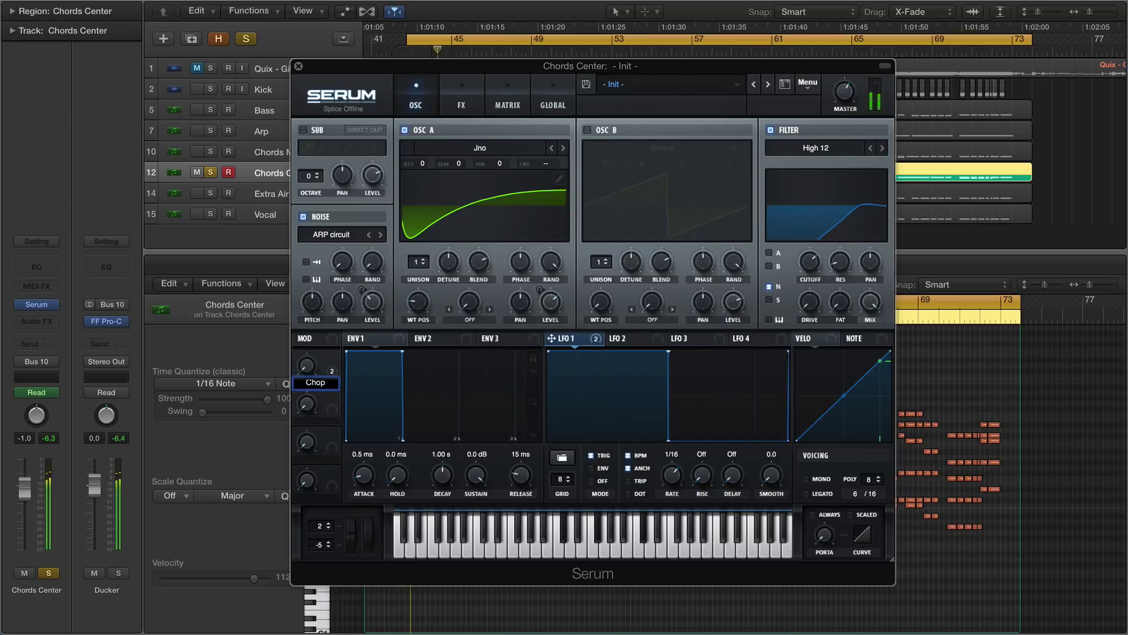
pyautogui.press('Return')
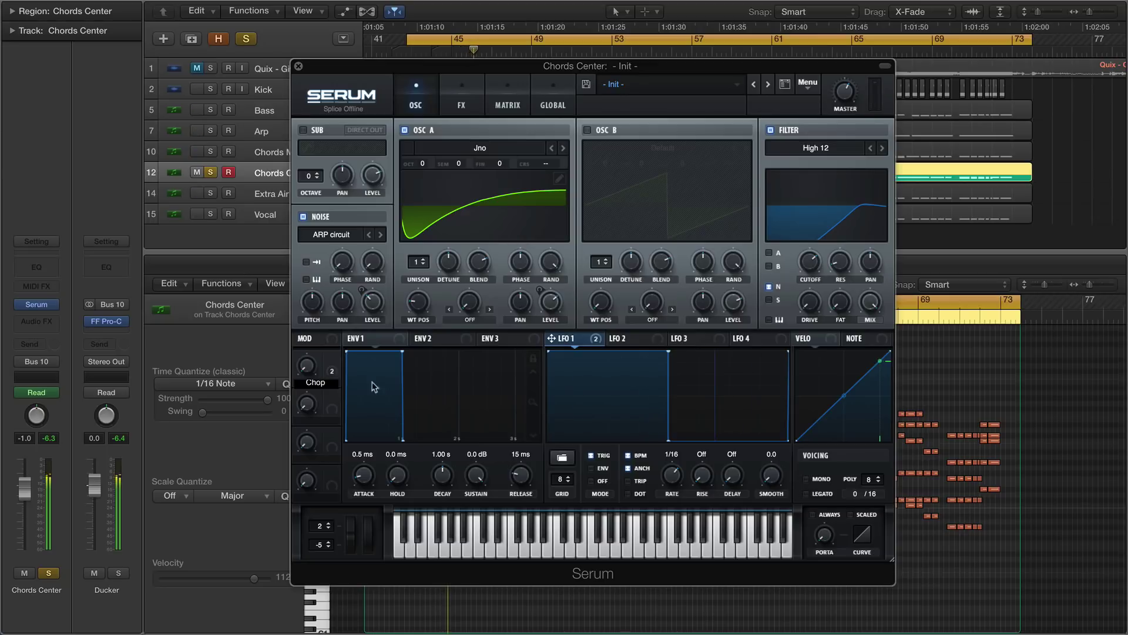
# Assign Macro 2 to the noise level with an amount of -32 and rename the macro as Less Noise
pyautogui.moveTo(331, 400); pyautogui.dragTo(368, 297)
pyautogui.moveTo(361, 335); pyautogui.dragTo(362, 365)
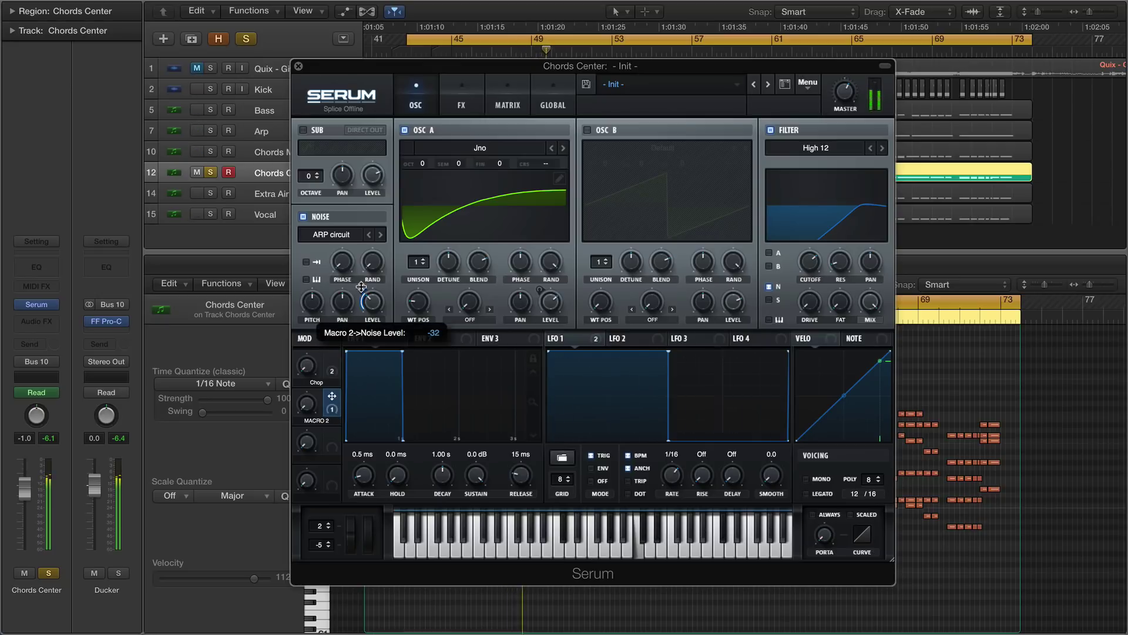
pyautogui.doubleClick(320, 421)
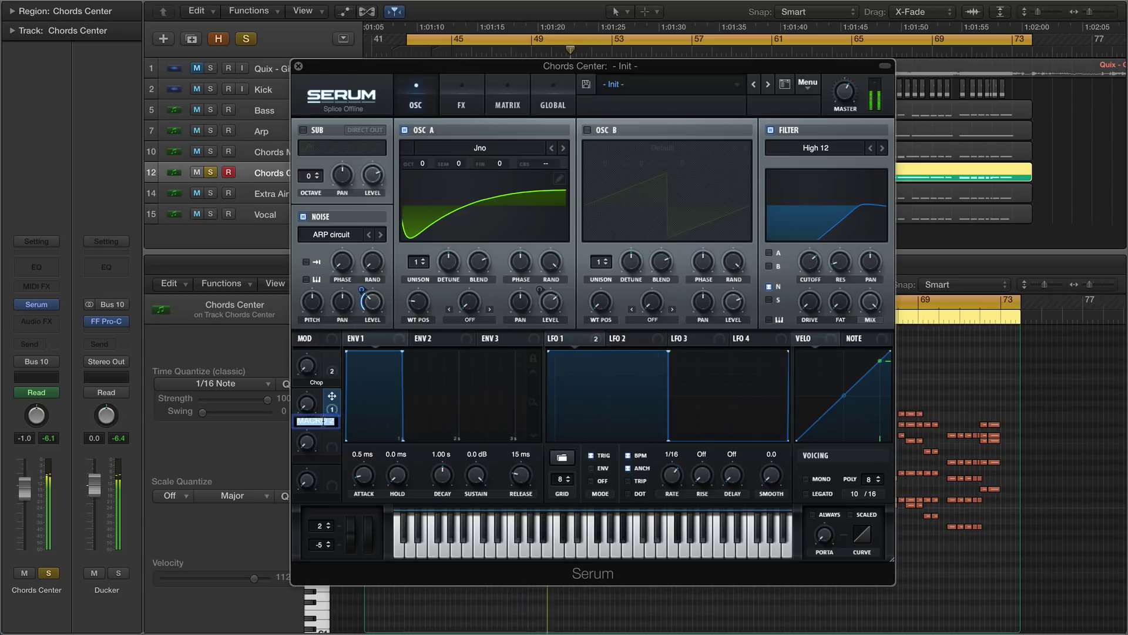
pyautogui.write('Less Noise')
pyautogui.press('Return')
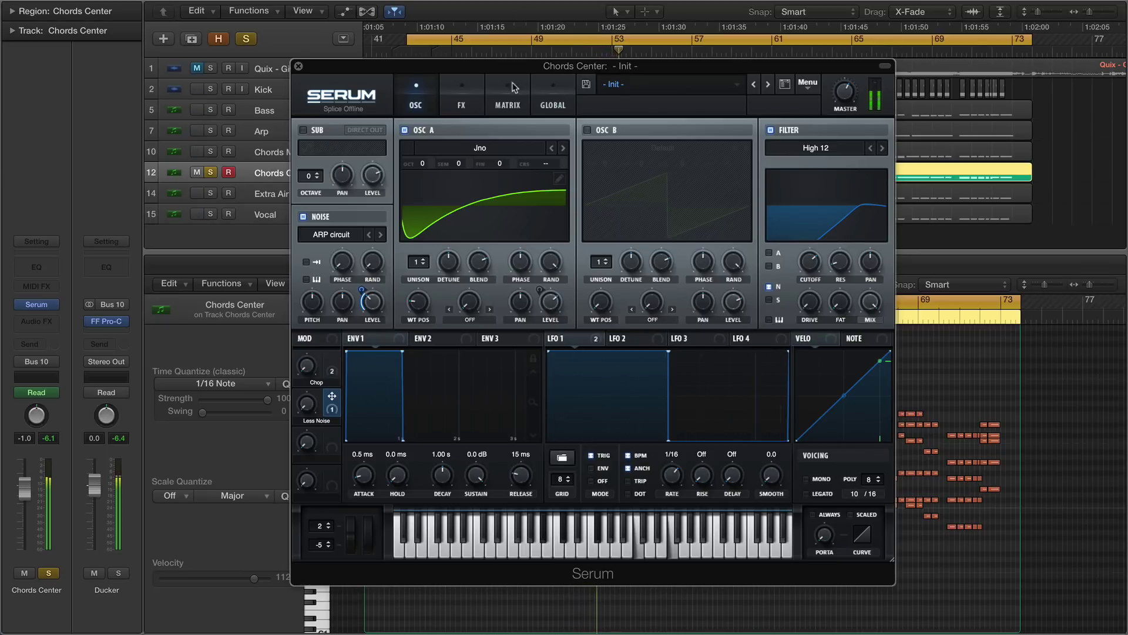
# Assign Macro 3 to the Chorus mix with an amount of 54 and rename the macro as Chorus
pyautogui.click(511, 105)
pyautogui.click(462, 104)
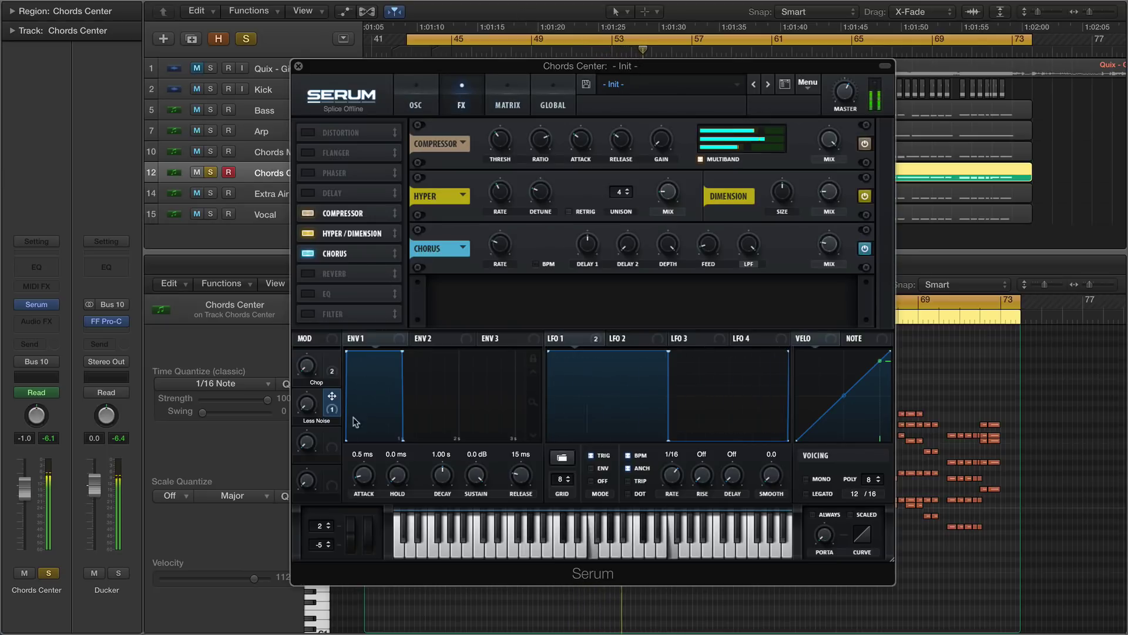
pyautogui.moveTo(332, 438); pyautogui.dragTo(824, 242)
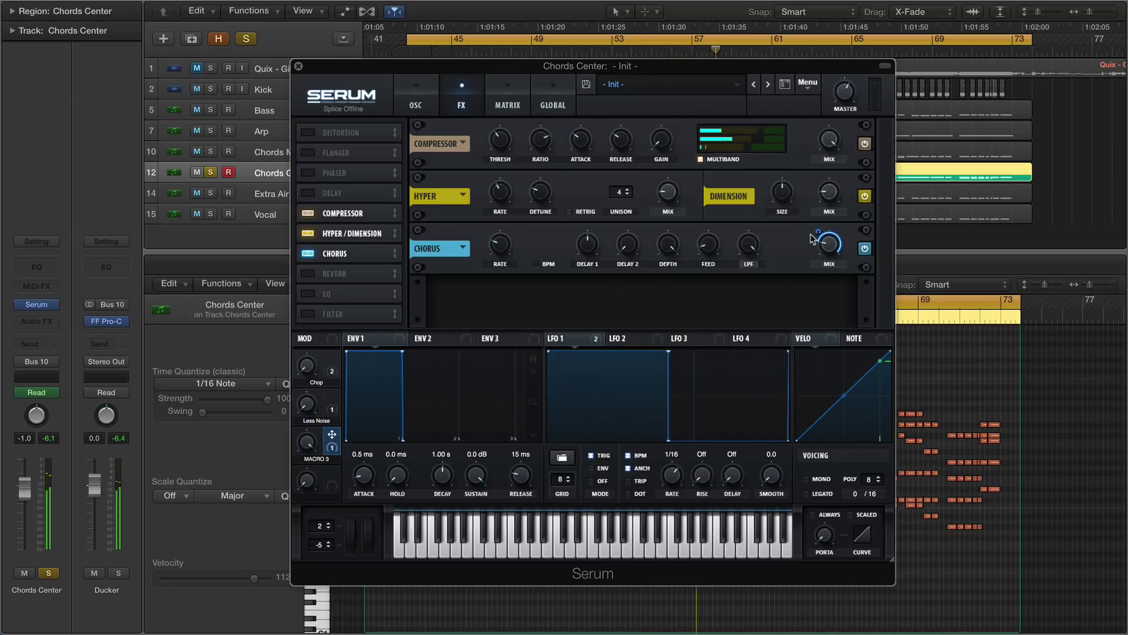
pyautogui.moveTo(820, 242)
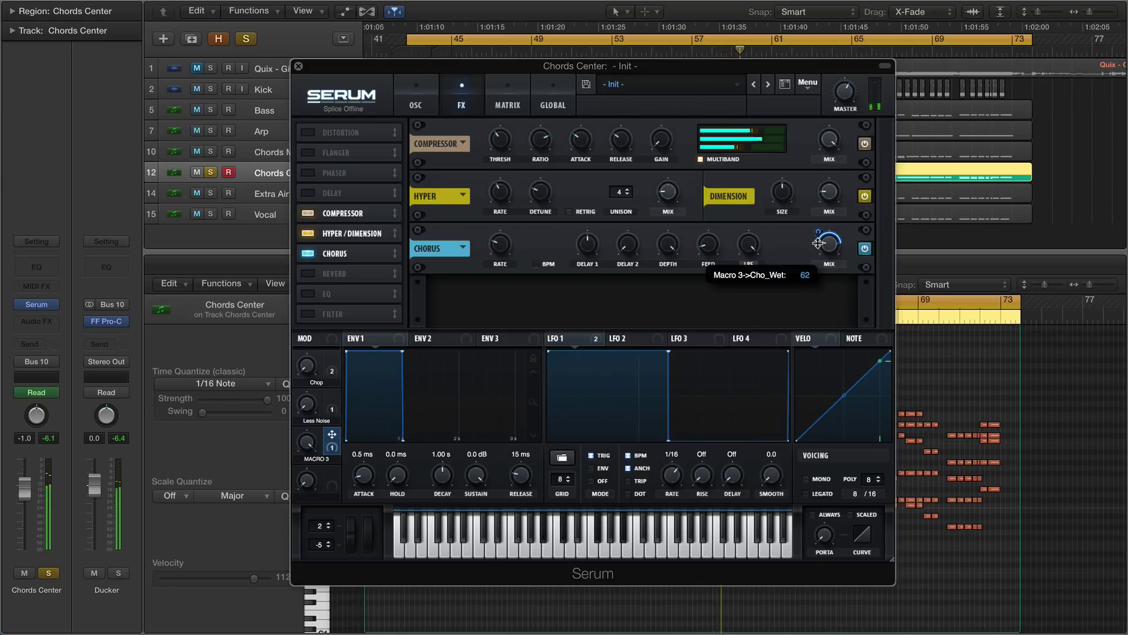
pyautogui.moveTo(818, 244); pyautogui.dragTo(818, 249)
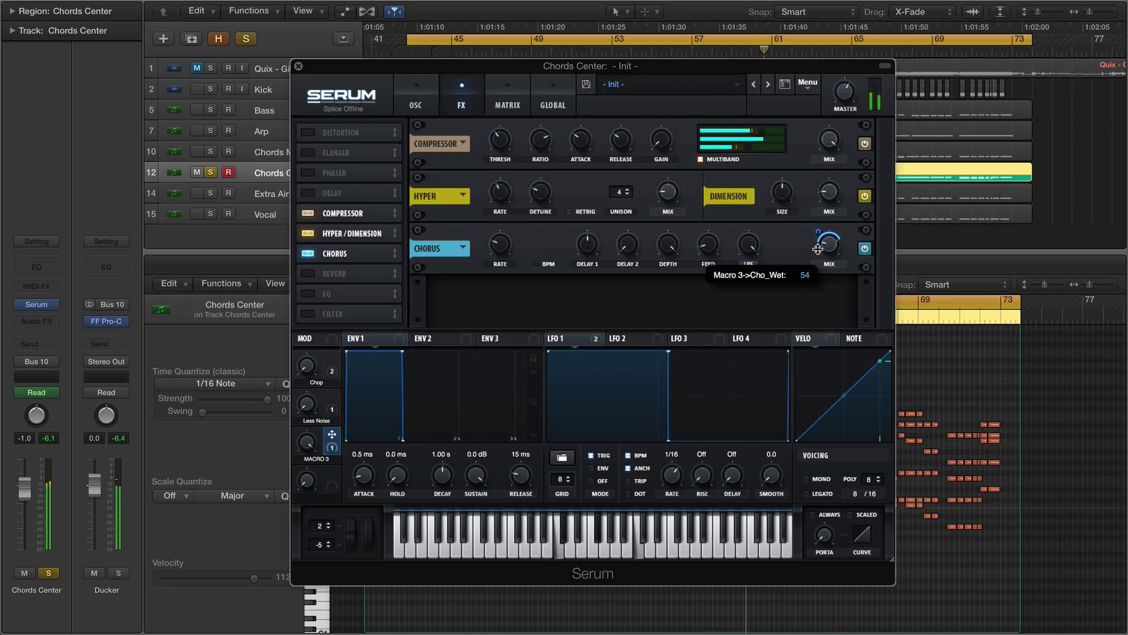
pyautogui.doubleClick(316, 458)
pyautogui.write('Chorus')
pyautogui.press('Return')
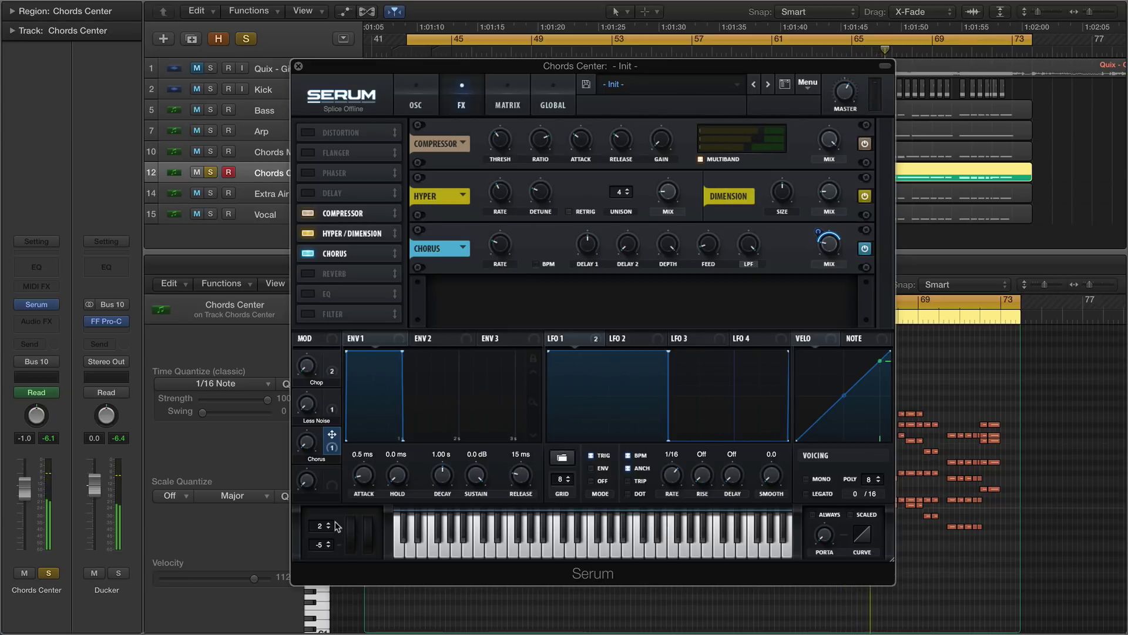
# Set LFO 2 to TRIG mode with a 1/8 triplet rate, assign it to oscillator A's fine tuning and restart playback
pyautogui.click(645, 342)
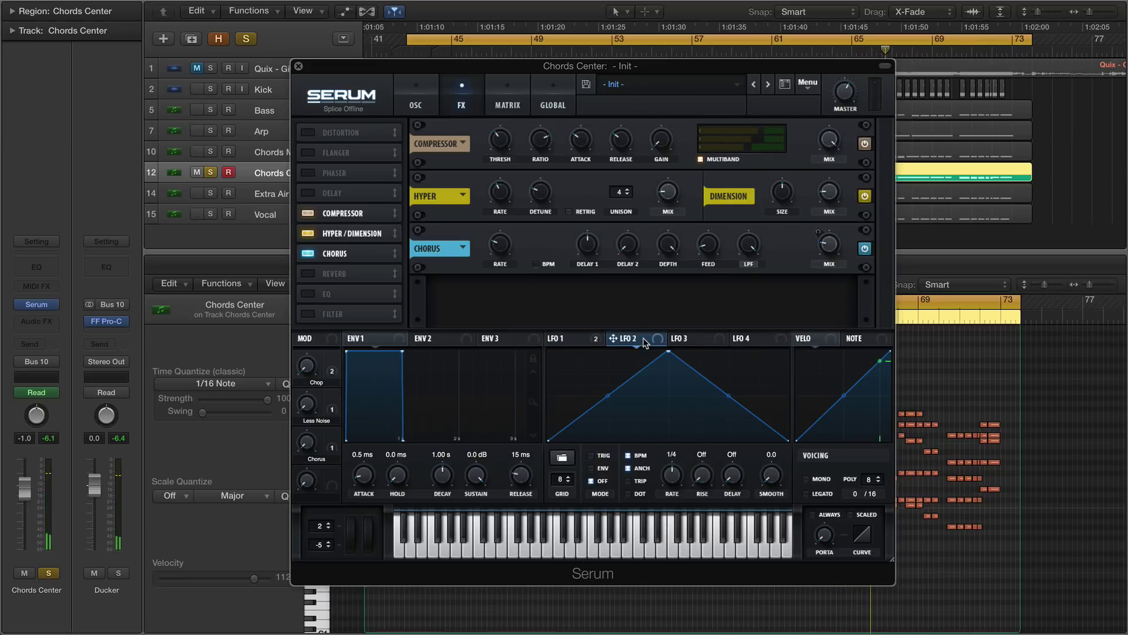
pyautogui.click(416, 106)
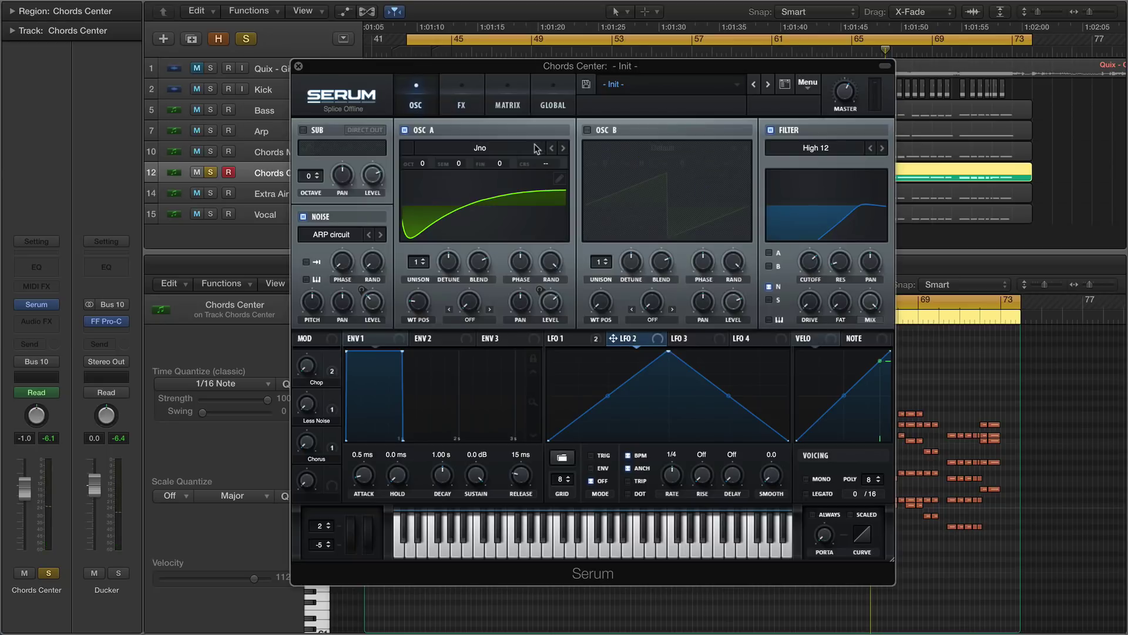
pyautogui.click(591, 456)
pyautogui.moveTo(658, 342); pyautogui.dragTo(513, 236)
pyautogui.press('space')
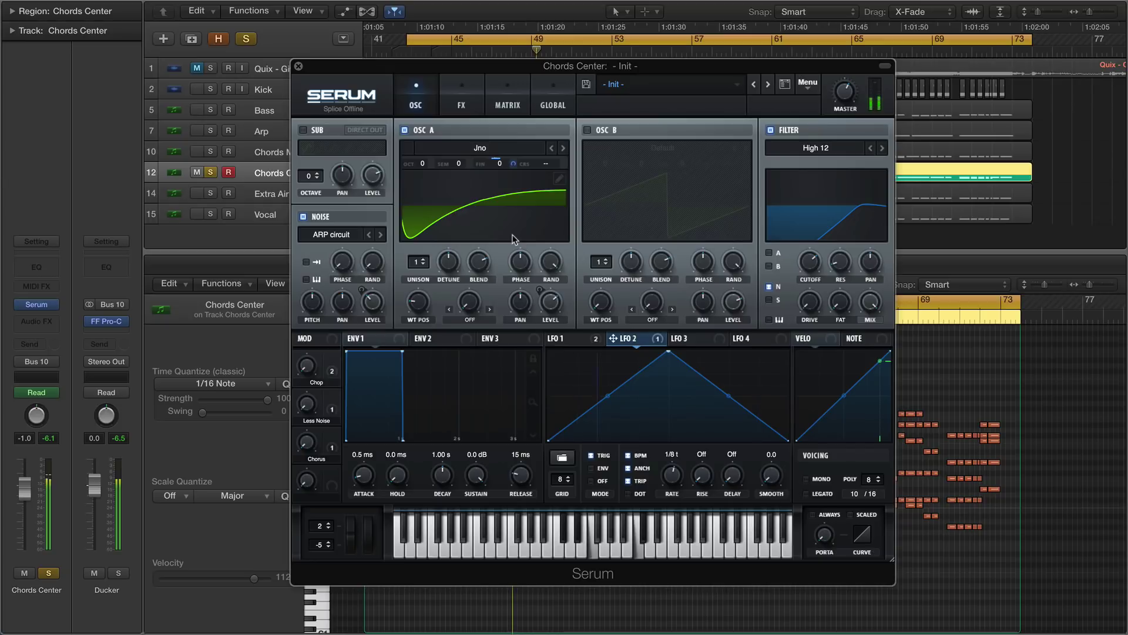
# Set Macro 4 as the auxiliary source of the LFO 2 to A Fine modulation, rename the macro as Vibrato and audition it
pyautogui.click(509, 107)
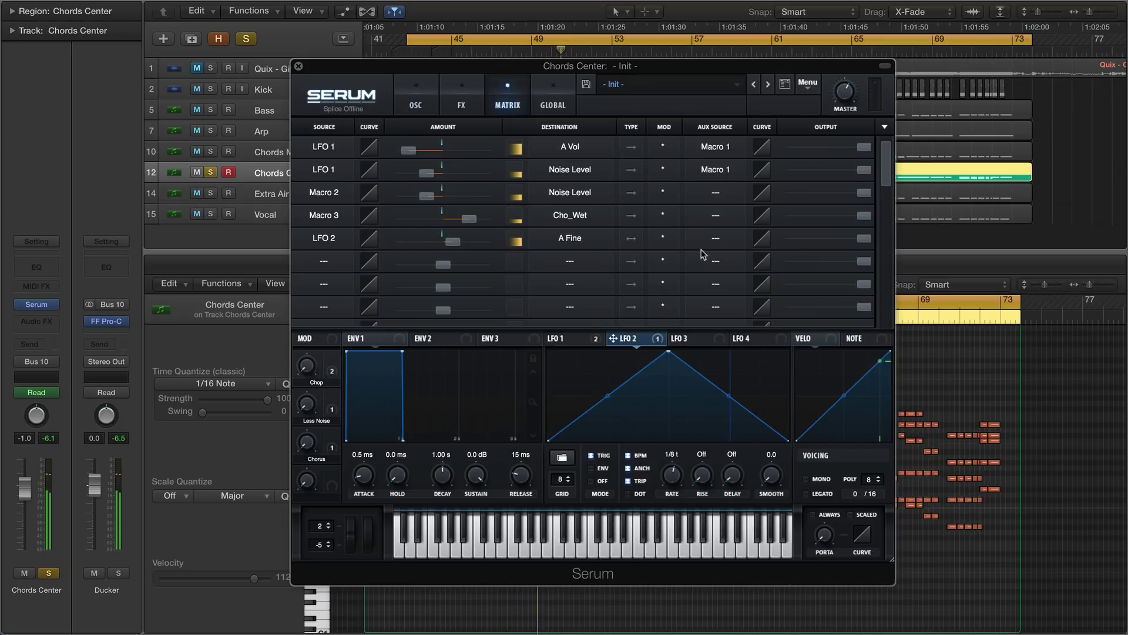
pyautogui.click(726, 240)
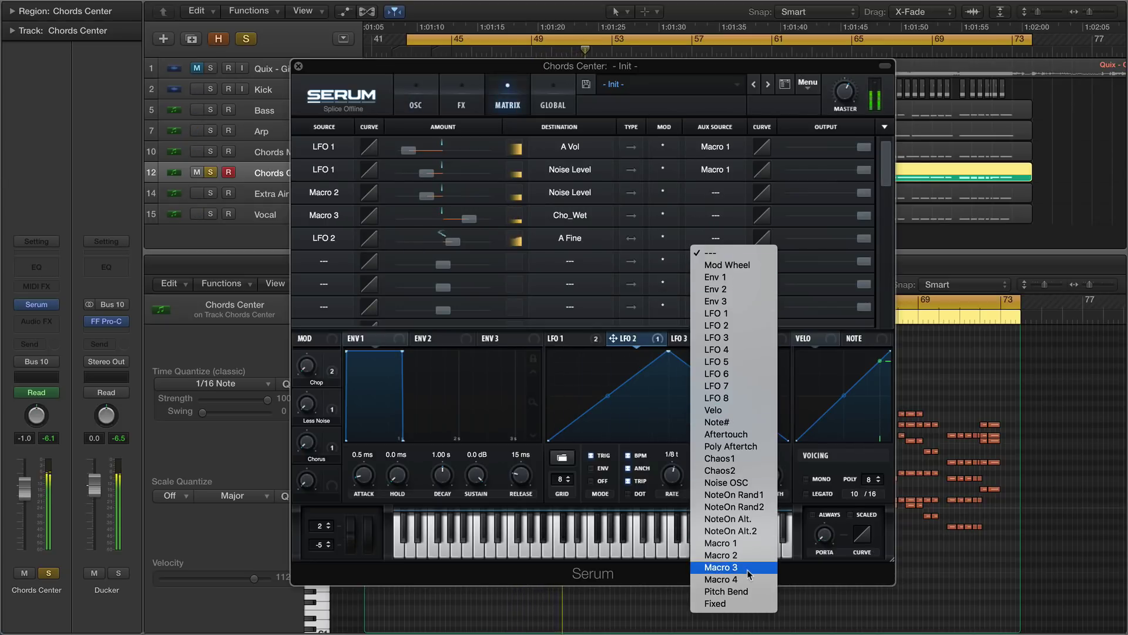
pyautogui.click(720, 579)
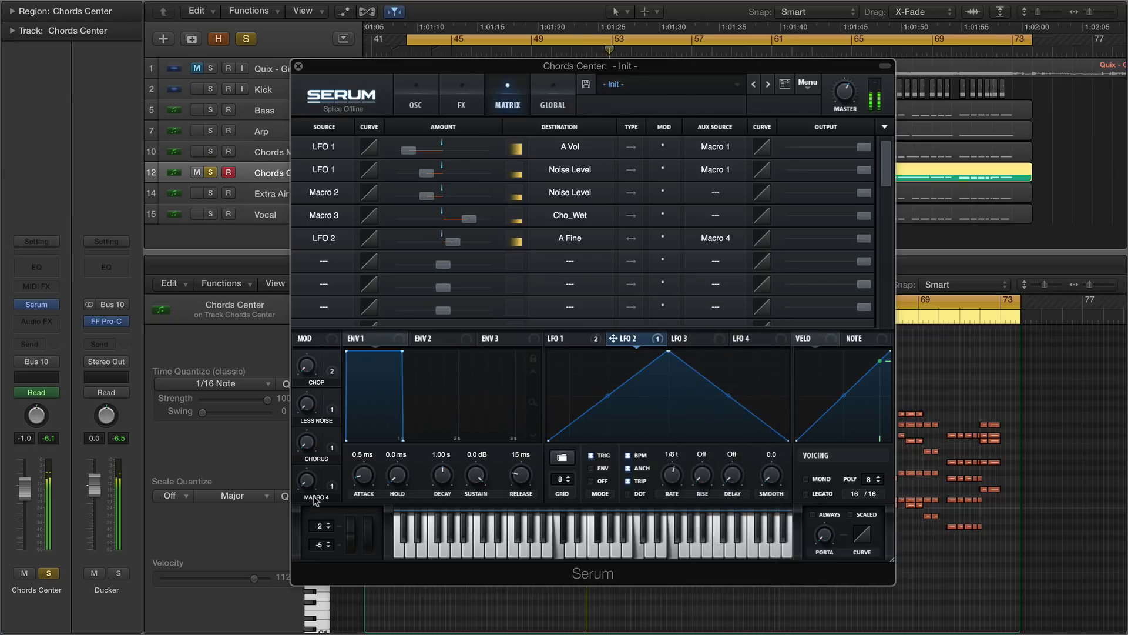
pyautogui.doubleClick(316, 497)
pyautogui.write('Vibrato')
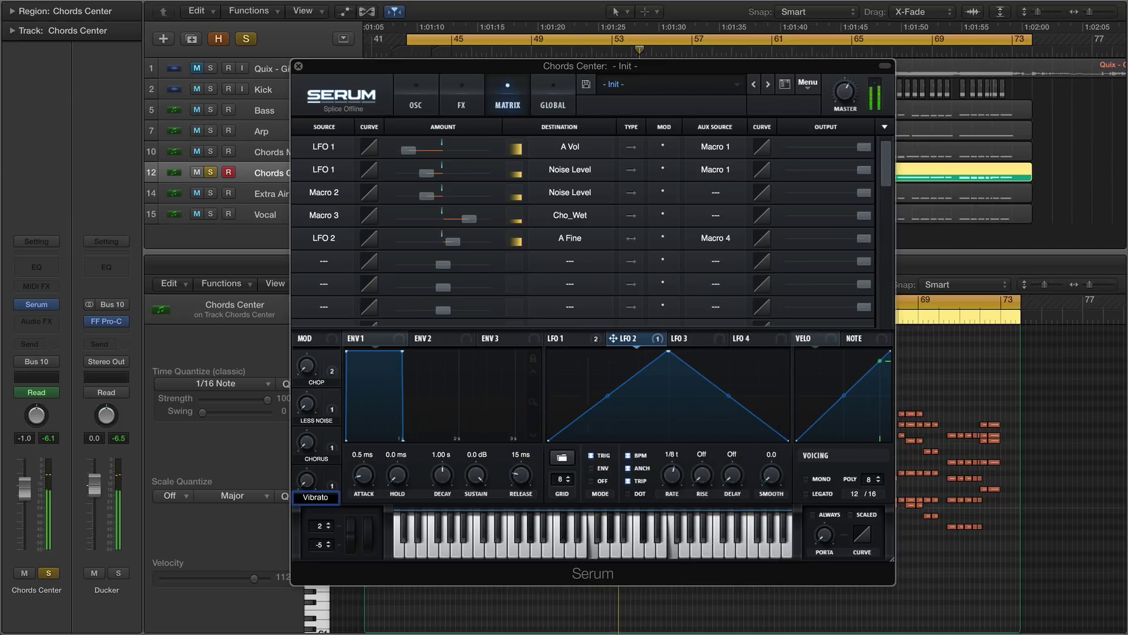
pyautogui.press('Return')
pyautogui.click(415, 99)
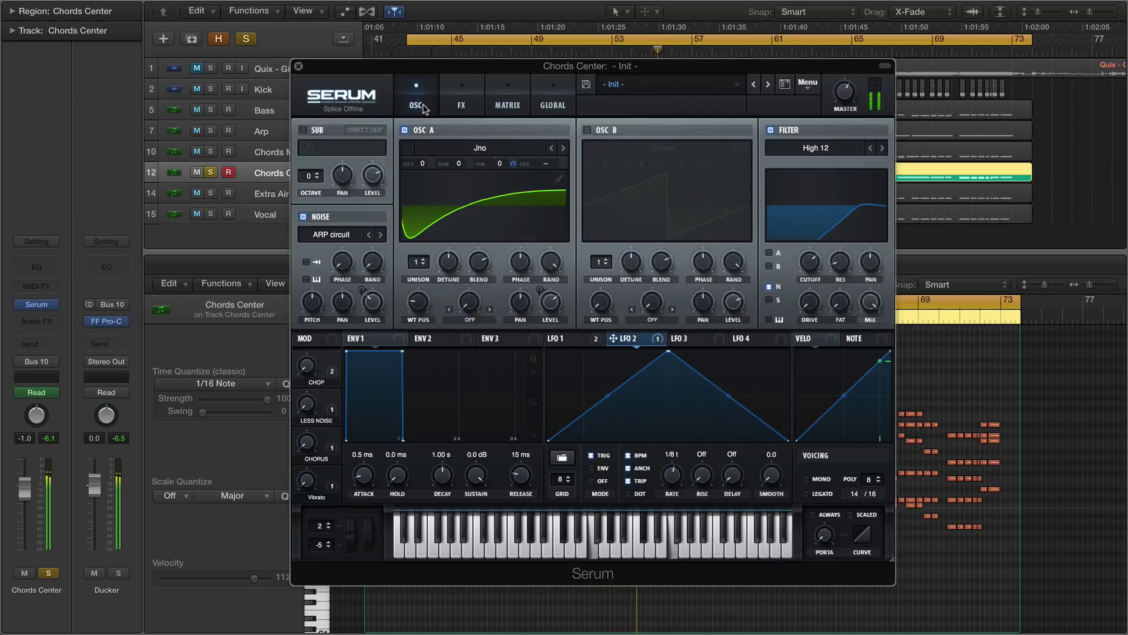
pyautogui.moveTo(307, 482); pyautogui.dragTo(345, 470)
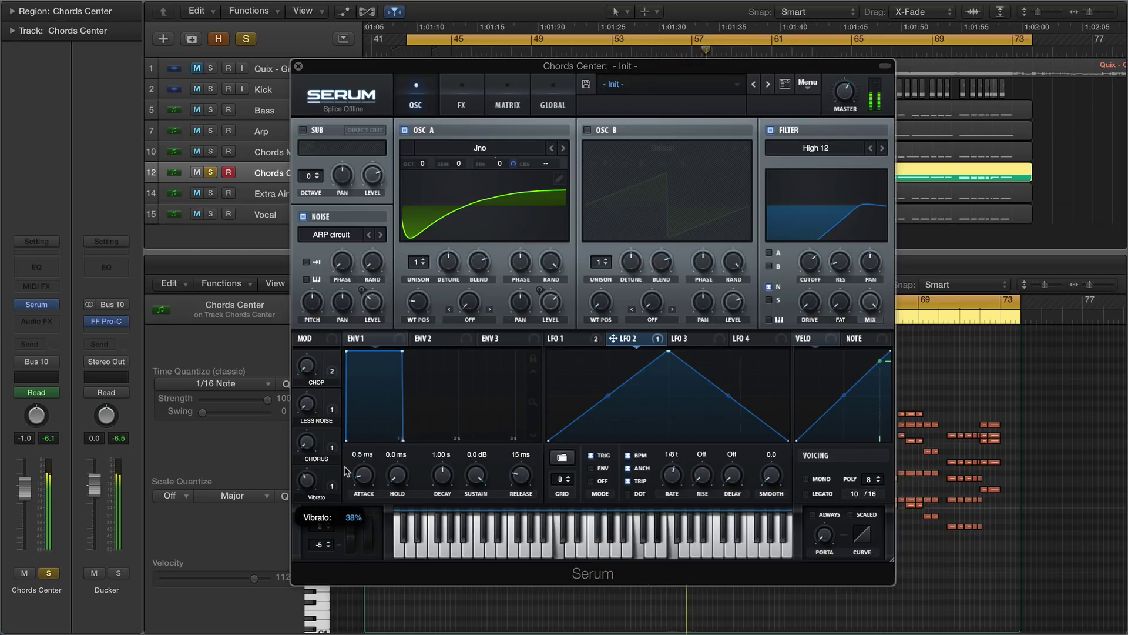
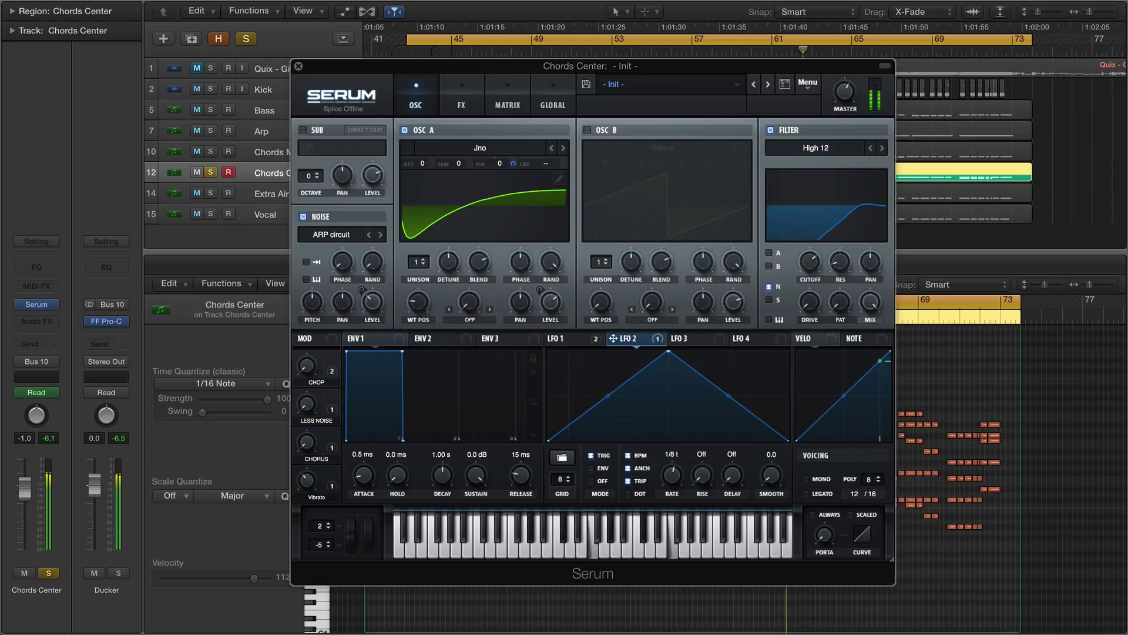
# Review the Macro 1 and Pitch Bend automation lanes of the Chords Center track, then hide the automation again
pyautogui.moveTo(691, 65); pyautogui.dragTo(738, 390)
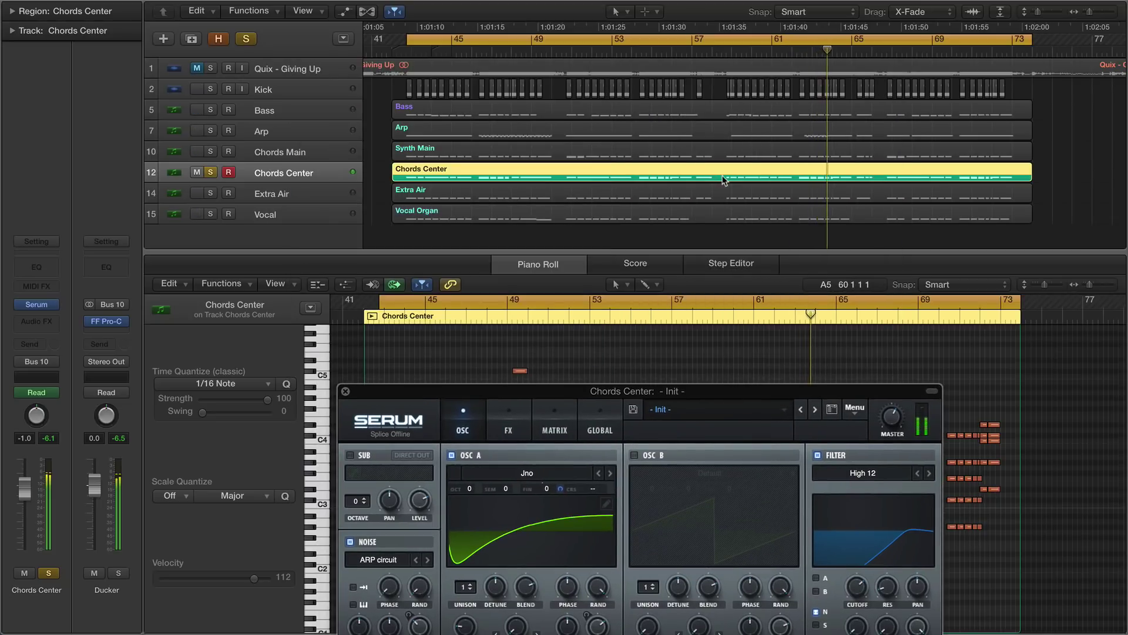
pyautogui.press('a')
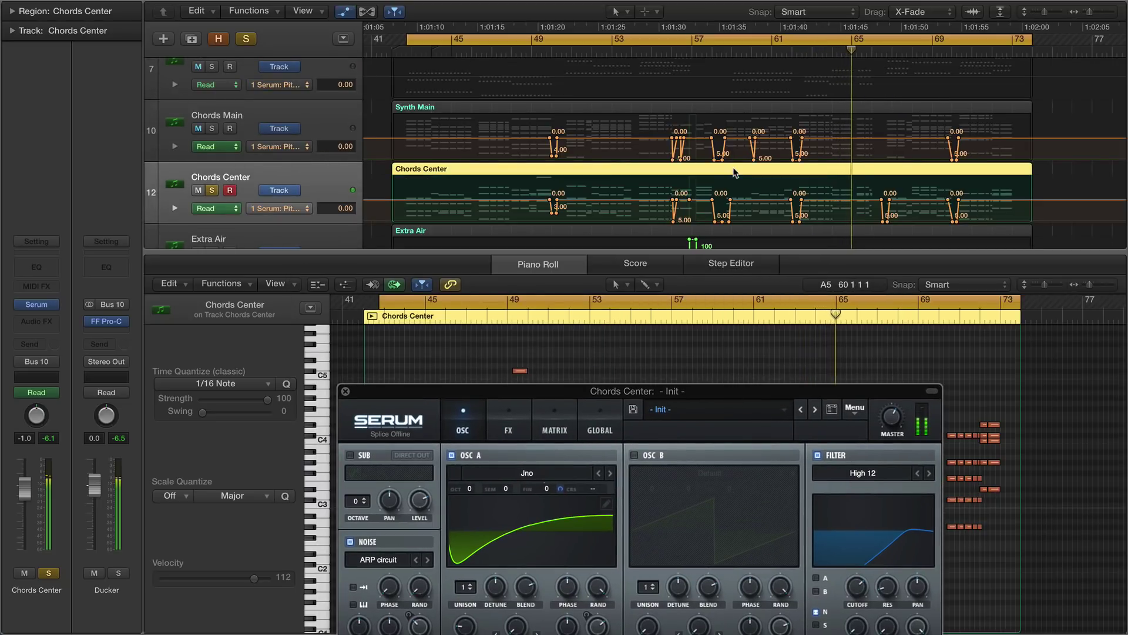
pyautogui.click(303, 208)
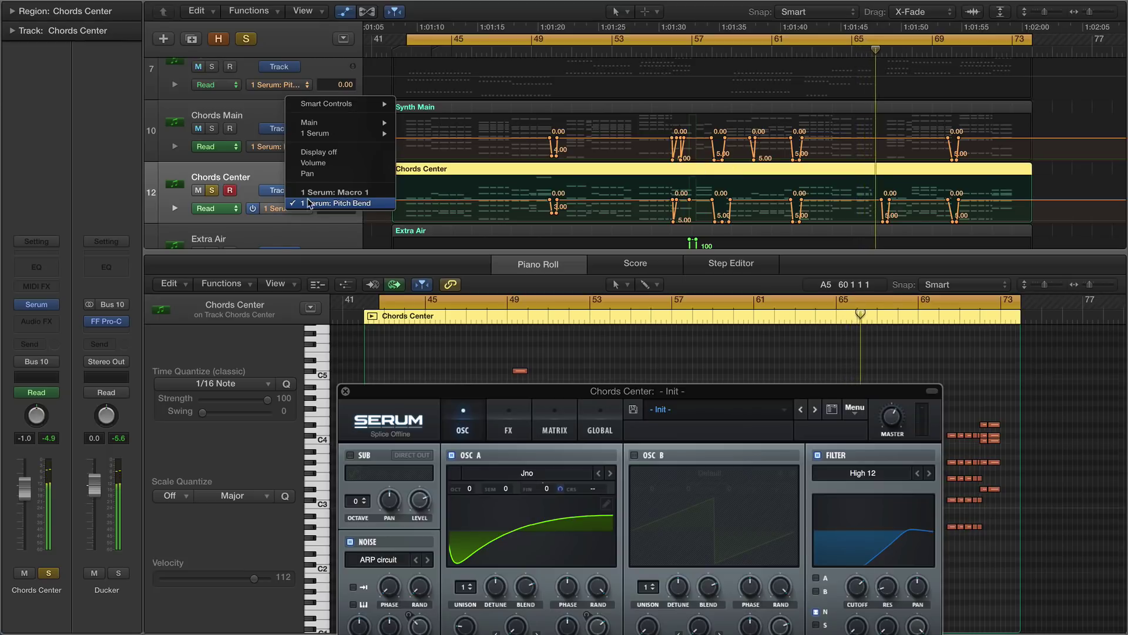
pyautogui.click(310, 194)
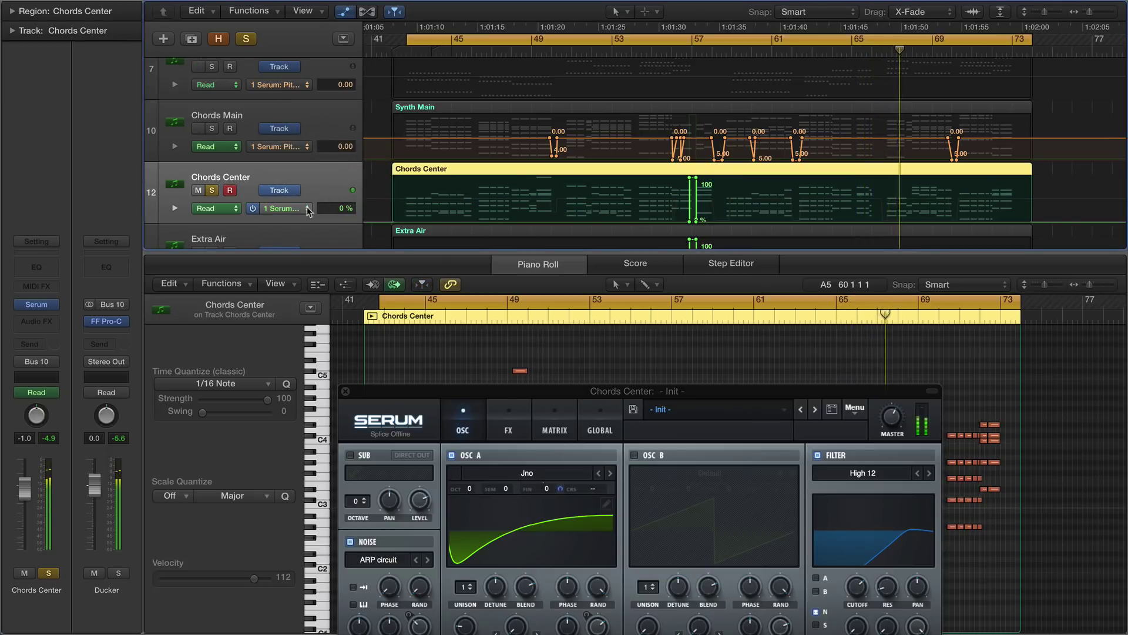
pyautogui.click(305, 209)
pyautogui.click(308, 216)
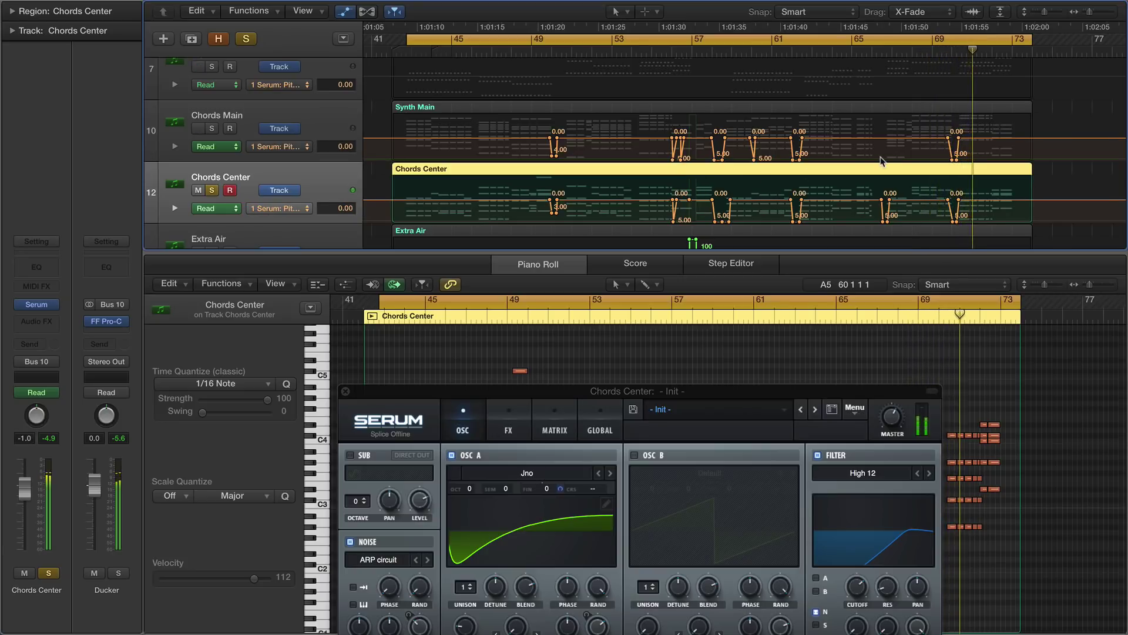
pyautogui.press('a')
pyautogui.press('super+Up')
pyautogui.press('super+Up')
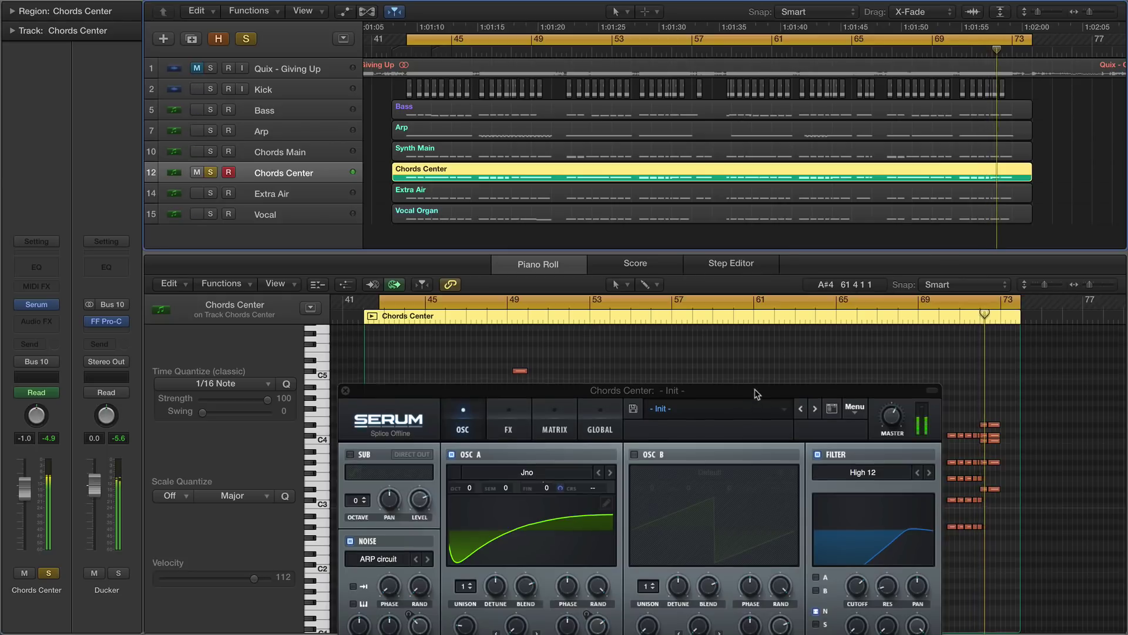
pyautogui.moveTo(755, 392); pyautogui.dragTo(750, 268)
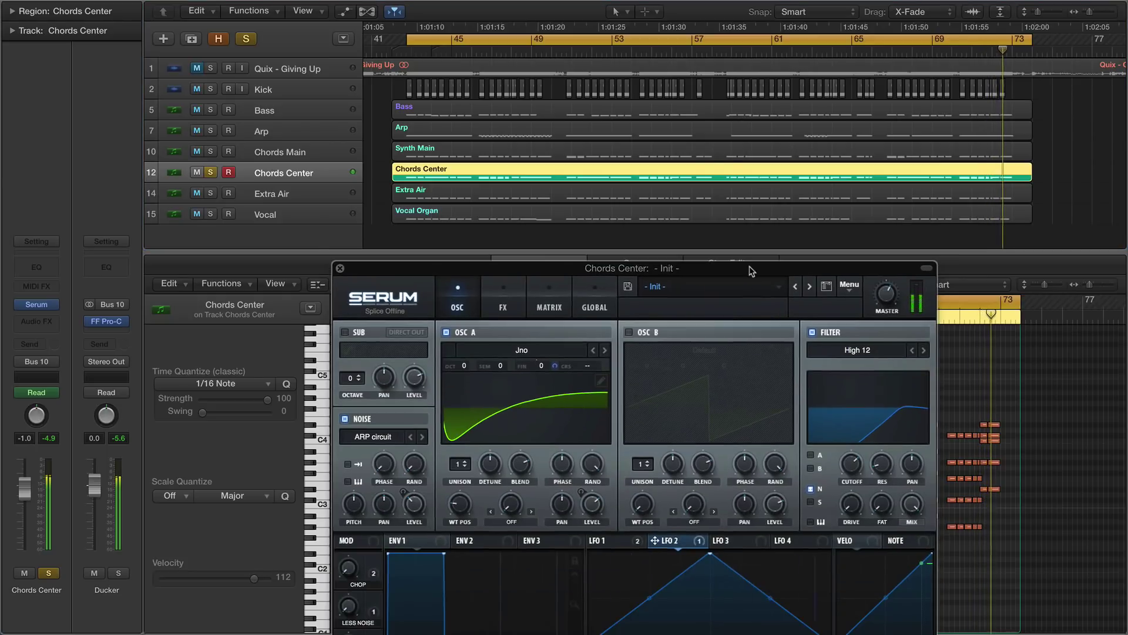
# Turn off solo on Chords Center and mute the Extra Air, Vocal and Arp tracks
pyautogui.click(210, 172)
pyautogui.click(197, 193)
pyautogui.click(196, 214)
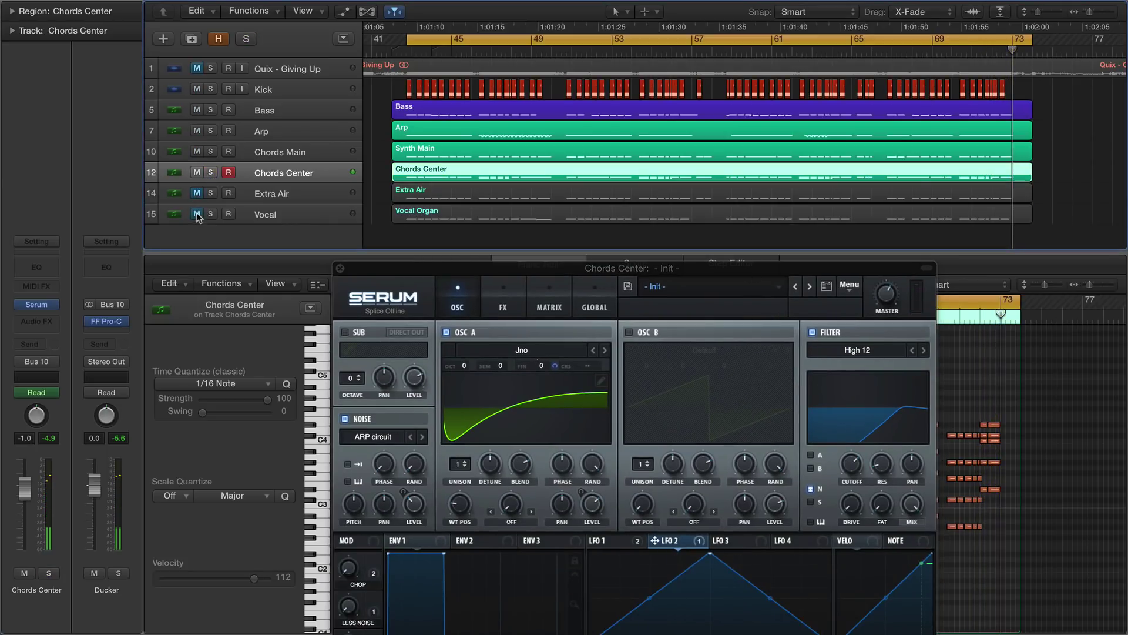
pyautogui.click(196, 131)
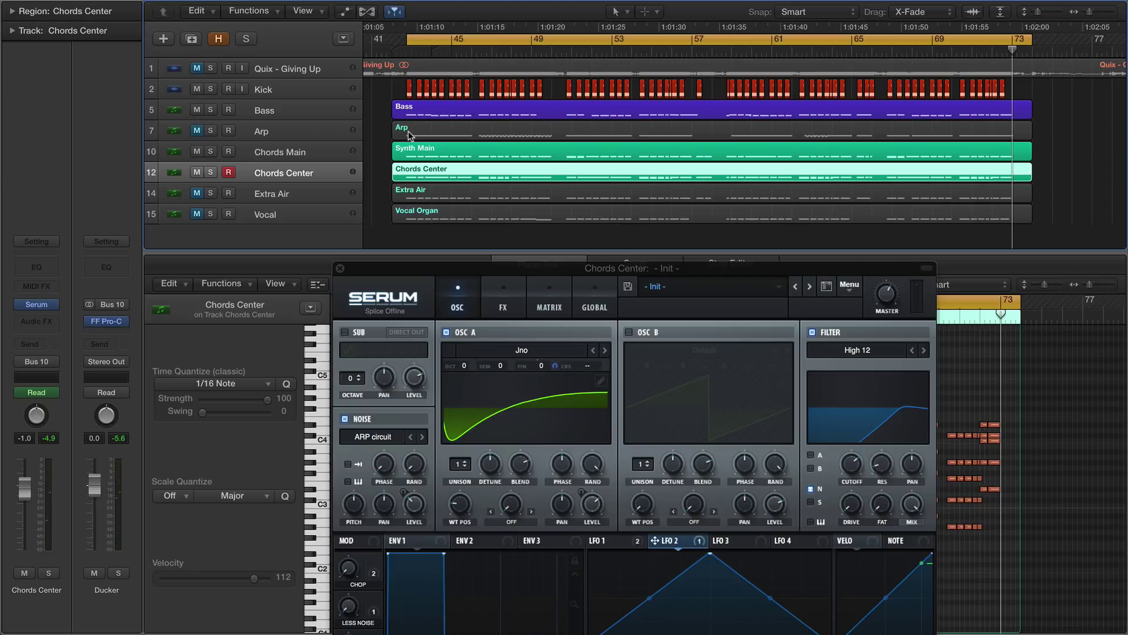
pyautogui.moveTo(685, 268); pyautogui.dragTo(670, 40)
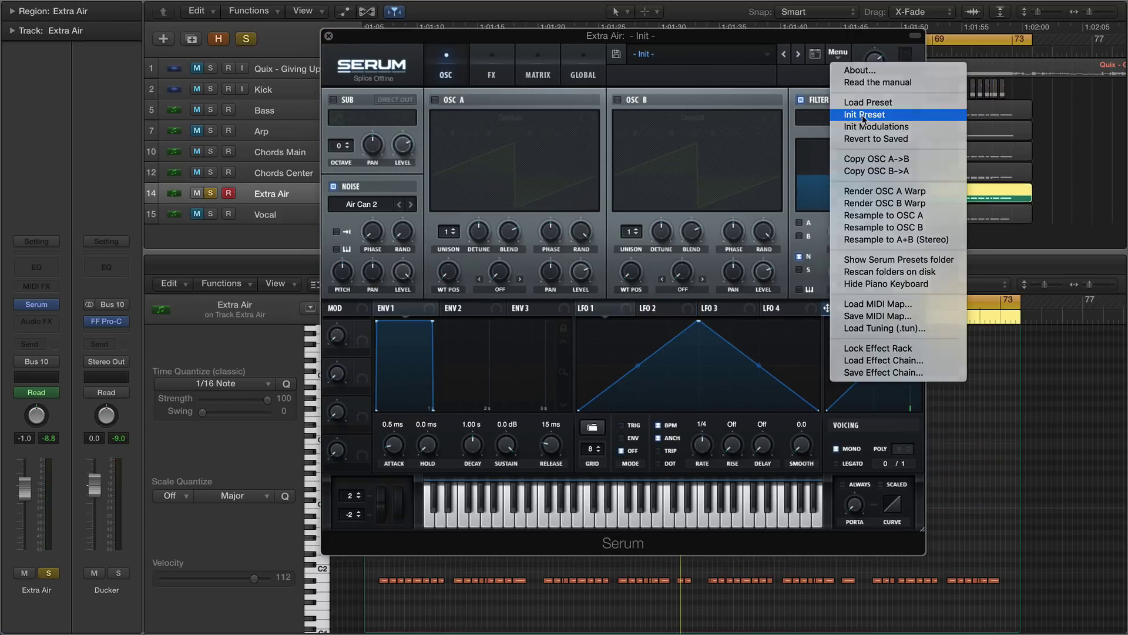
# Initialise the Extra Air patch as a mono sound with oscillator A off and the Air Can 2 noise on
pyautogui.click(870, 111)
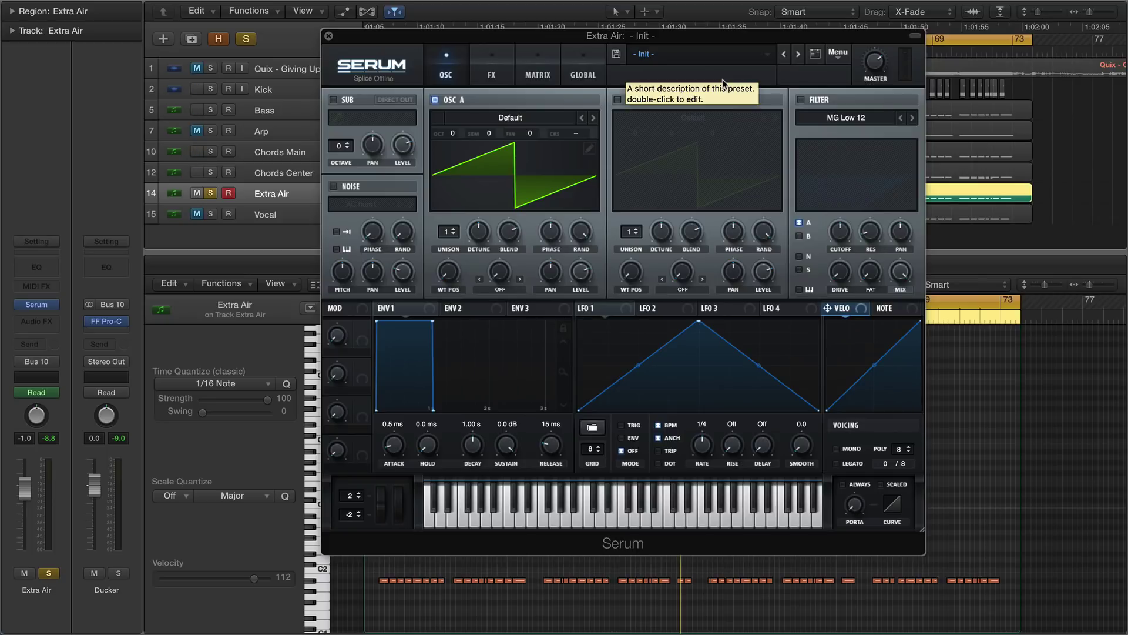
pyautogui.click(435, 100)
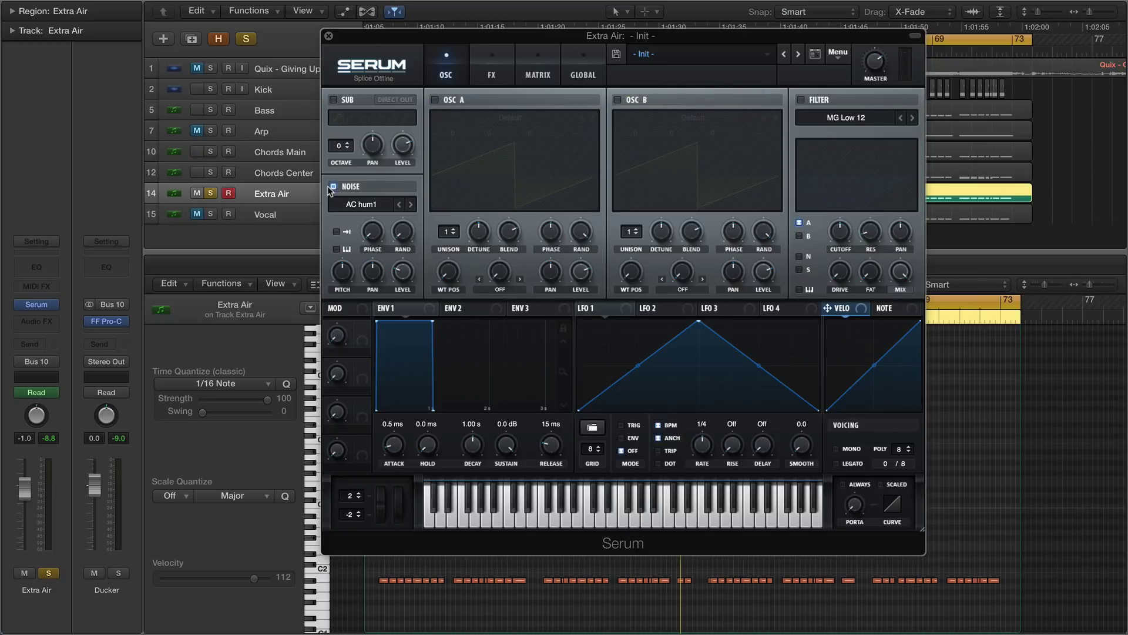
pyautogui.click(360, 203)
pyautogui.moveTo(467, 268)
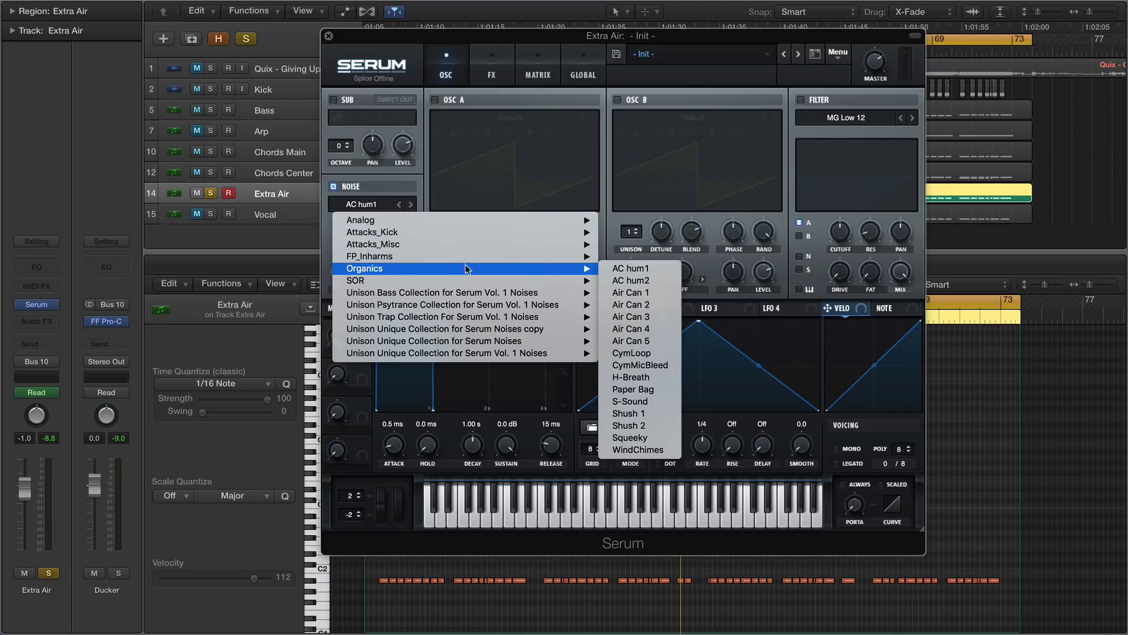
pyautogui.click(641, 304)
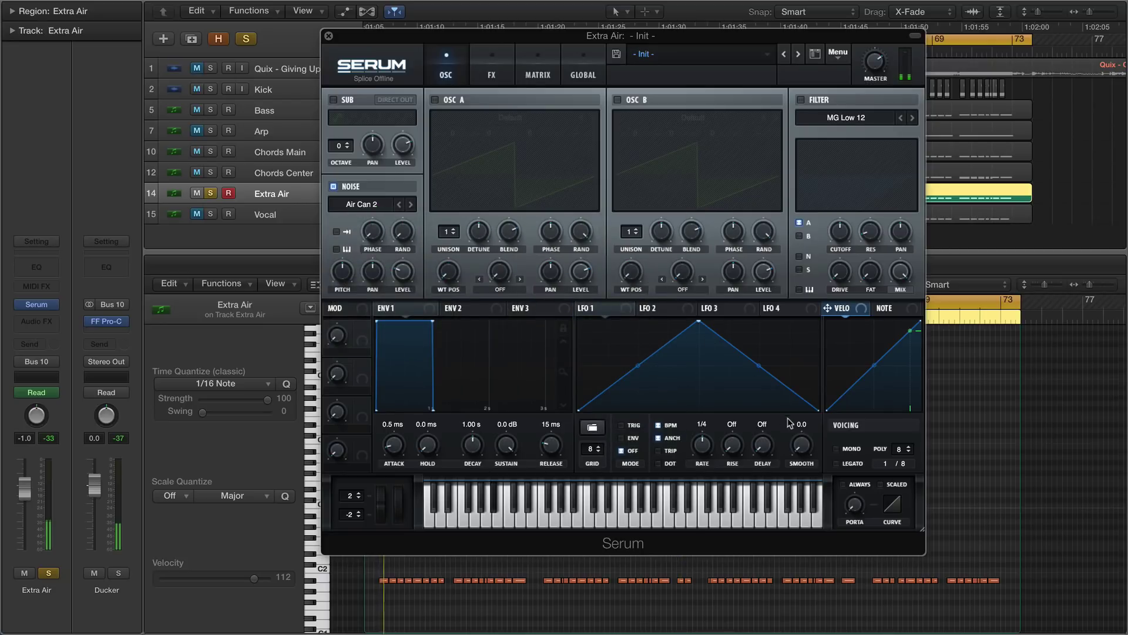
pyautogui.click(836, 449)
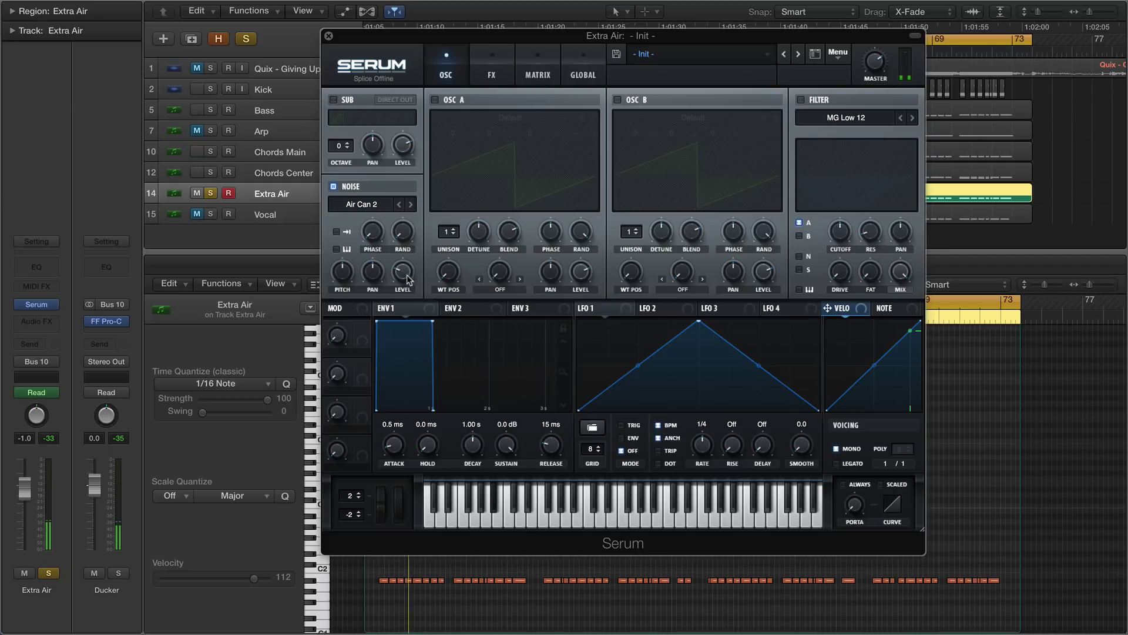
# Enable the Hyper/Dimension effect on Extra Air and adjust the Hyper and Dimension mix amounts
pyautogui.click(493, 74)
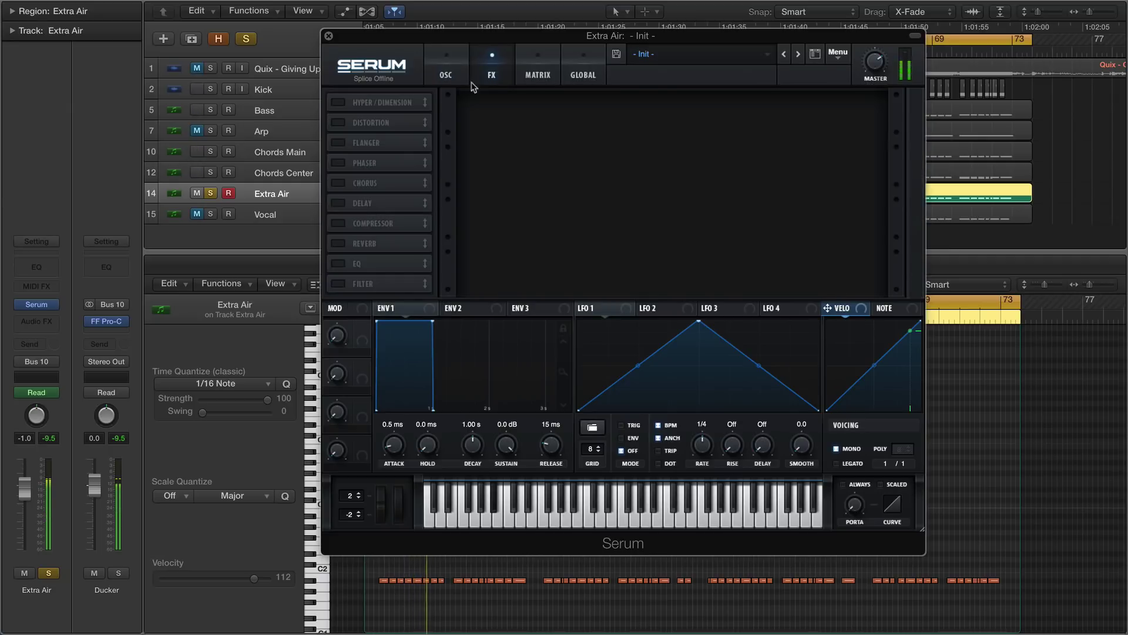
pyautogui.click(338, 102)
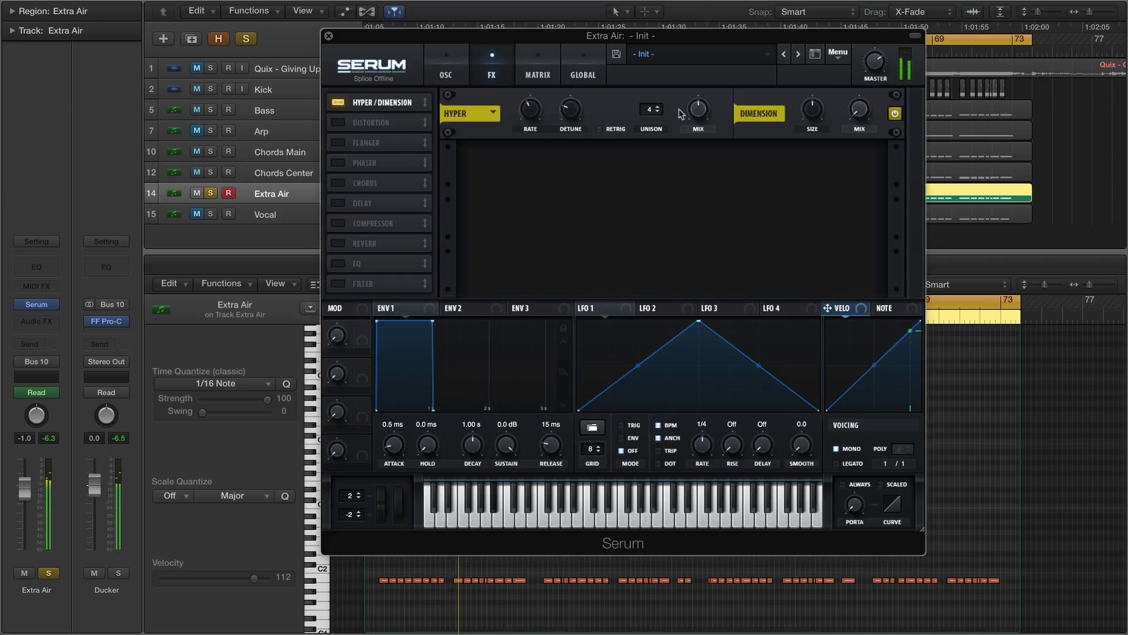
pyautogui.moveTo(698, 108); pyautogui.dragTo(697, 301)
pyautogui.moveTo(859, 110)
pyautogui.mouseDown()
pyautogui.moveTo(861, 94)
pyautogui.moveTo(864, 109)
pyautogui.mouseUp()
# Enable the Delay, adjust its feedback and mix, and set its times to 1/256 and 1/128 and its filter to 1059 and 8.2
pyautogui.click(341, 203)
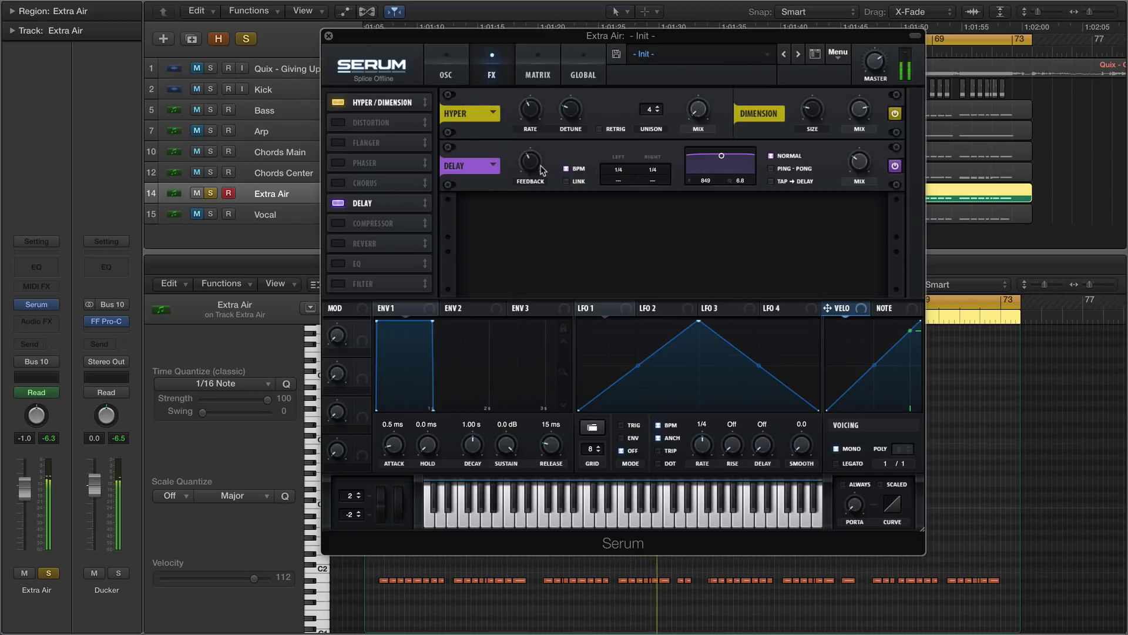
pyautogui.moveTo(542, 170); pyautogui.dragTo(536, 207)
pyautogui.moveTo(856, 163); pyautogui.dragTo(852, 82)
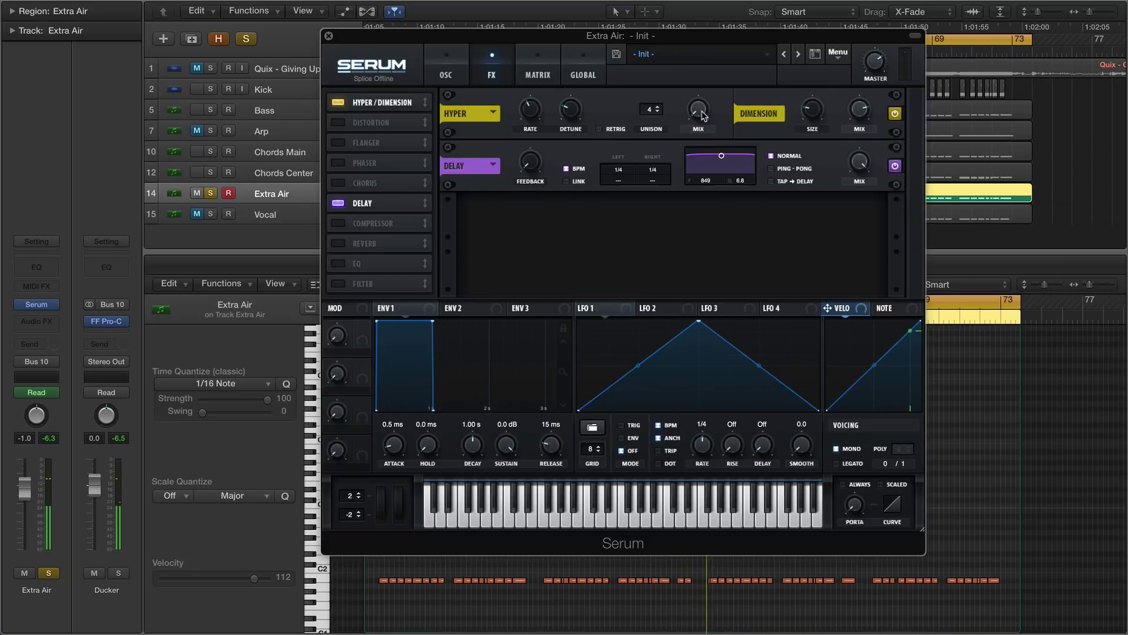
pyautogui.moveTo(622, 171); pyautogui.dragTo(619, 273)
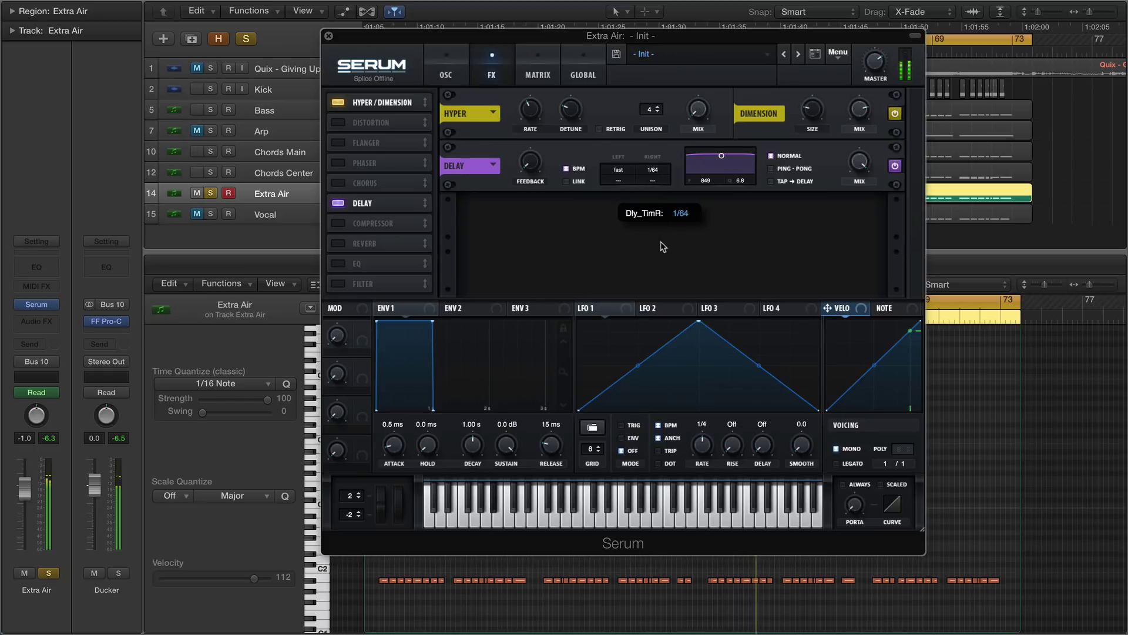
pyautogui.moveTo(661, 254); pyautogui.dragTo(660, 253)
pyautogui.moveTo(619, 166)
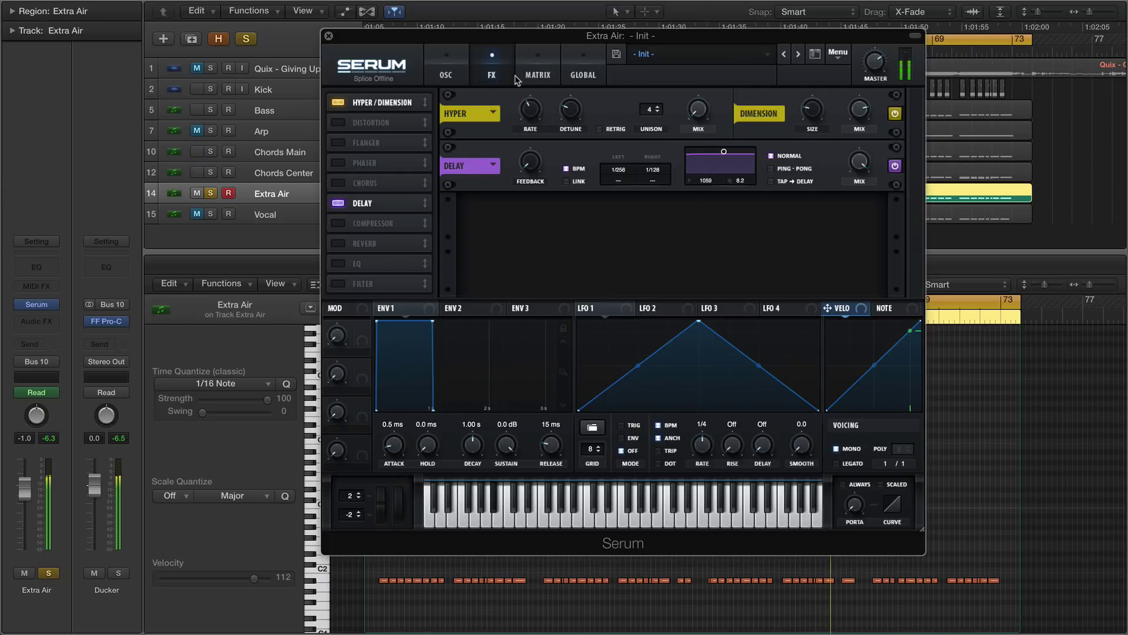
# Enable the filter for the noise only, choose the High 24 type and raise its cutoff to near the upper end of the spectrum
pyautogui.click(444, 69)
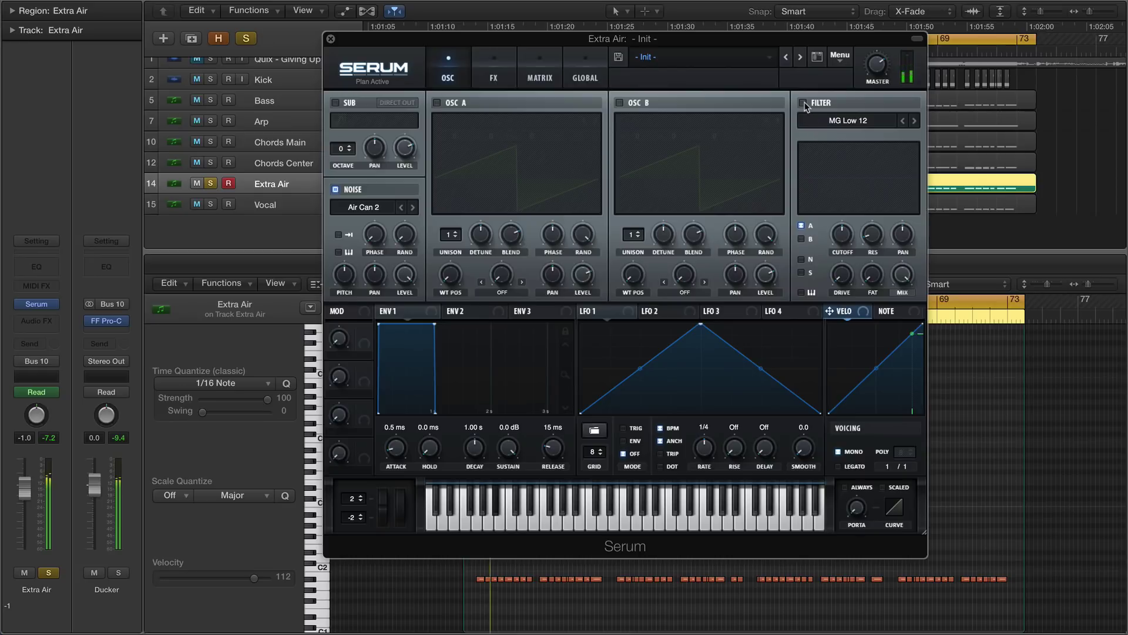
pyautogui.click(802, 259)
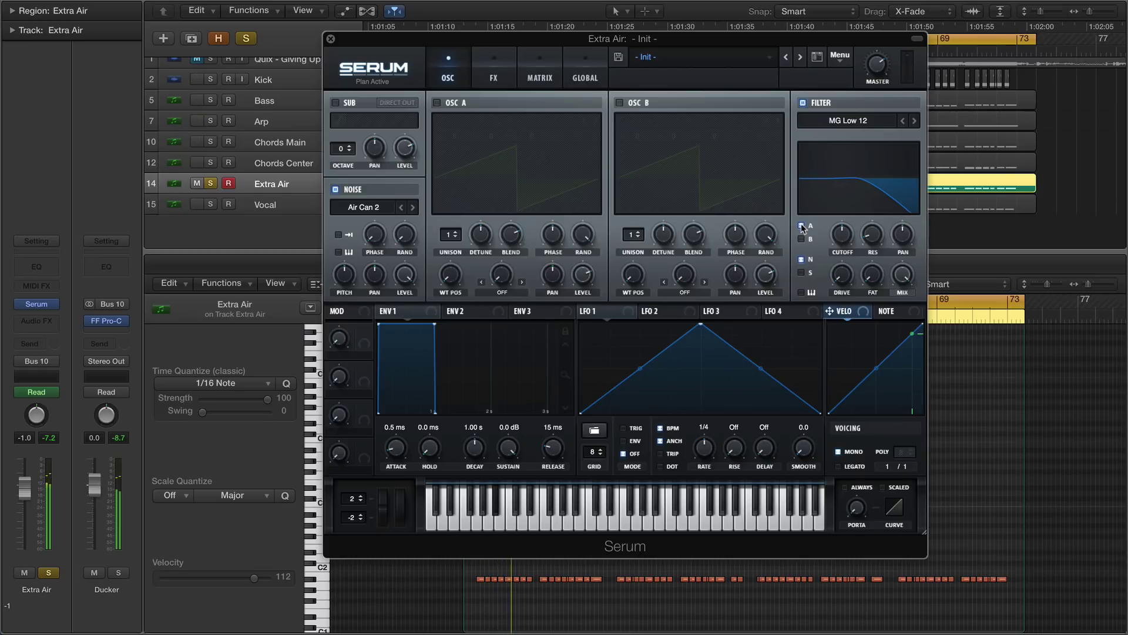
pyautogui.click(913, 120)
pyautogui.click(913, 120)
pyautogui.click(913, 120)
pyautogui.click(914, 120)
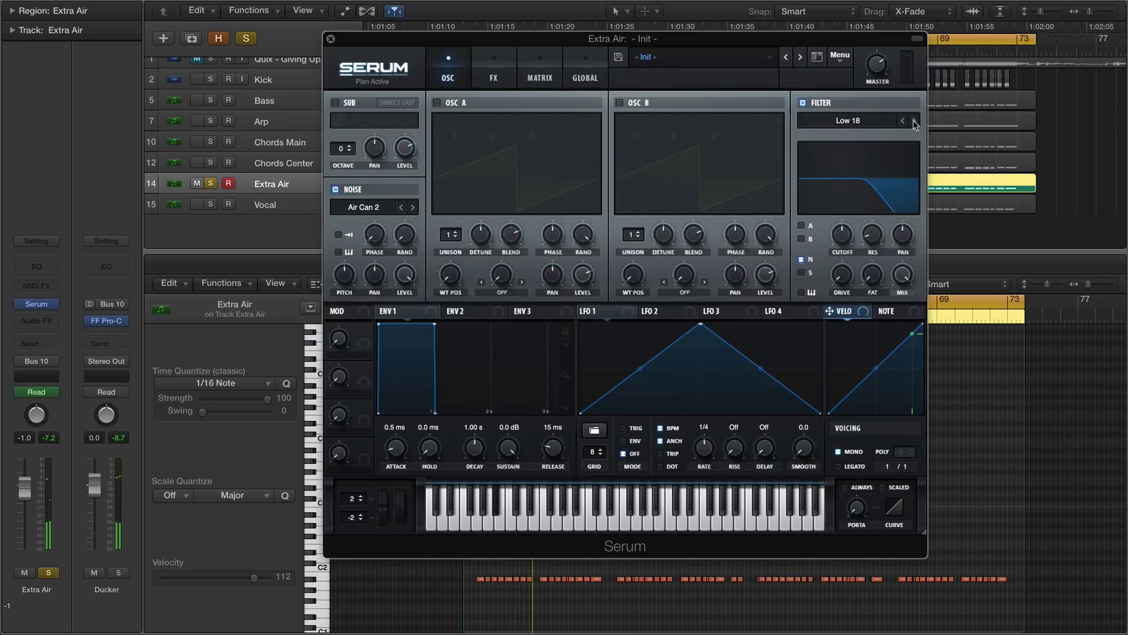
pyautogui.click(913, 120)
pyautogui.click(913, 120)
pyautogui.click(913, 120)
pyautogui.click(913, 120)
pyautogui.click(913, 120)
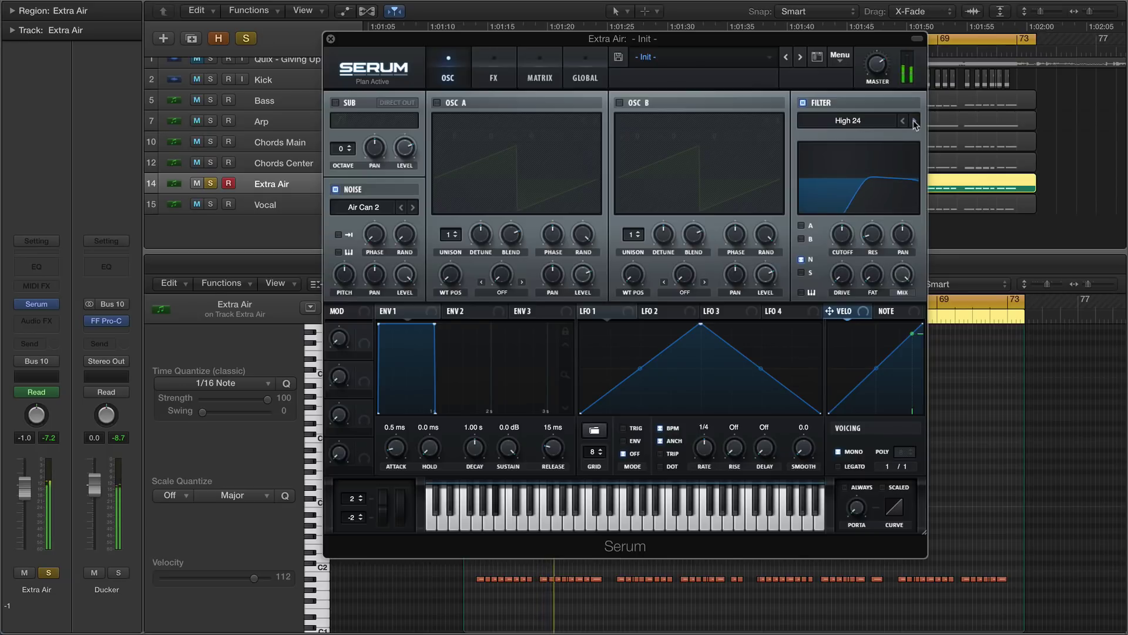
pyautogui.moveTo(874, 247)
pyautogui.moveTo(842, 243); pyautogui.dragTo(844, 195)
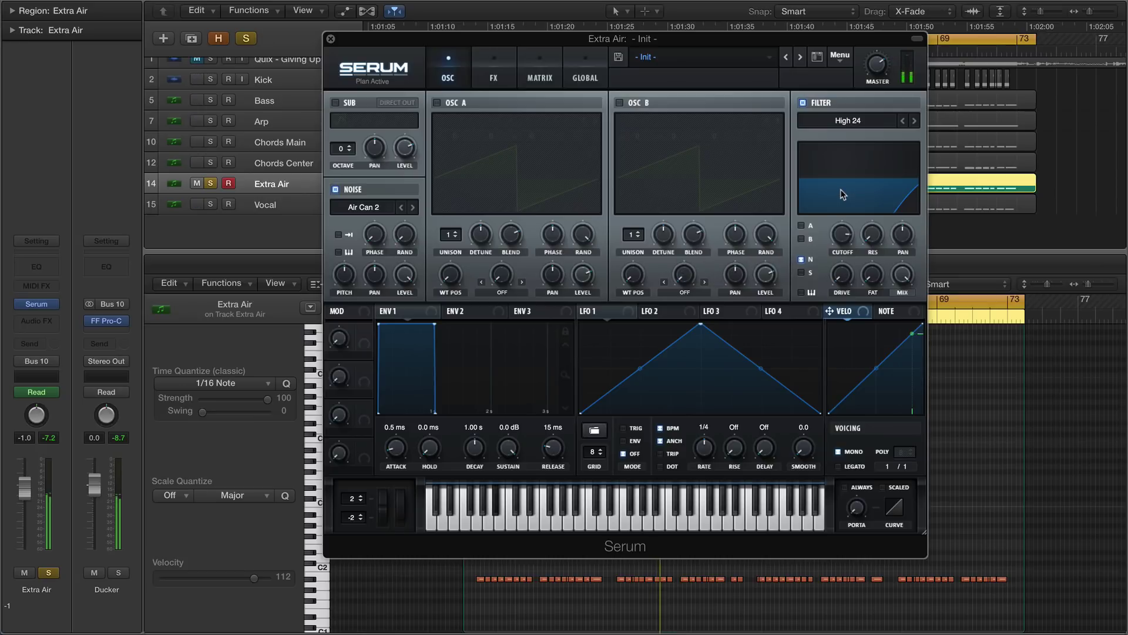
pyautogui.moveTo(880, 76)
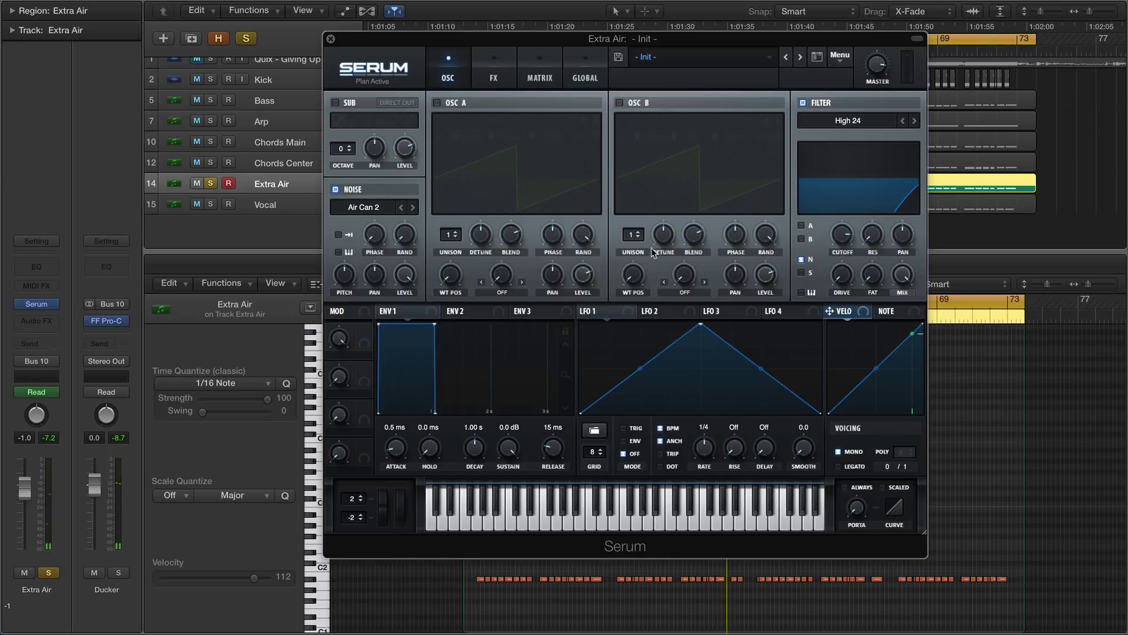
# Make LFO 1 a triggered square shape at 1/16 and assign it to the noise level and Dimension mix, the latter at -73
pyautogui.click(595, 433)
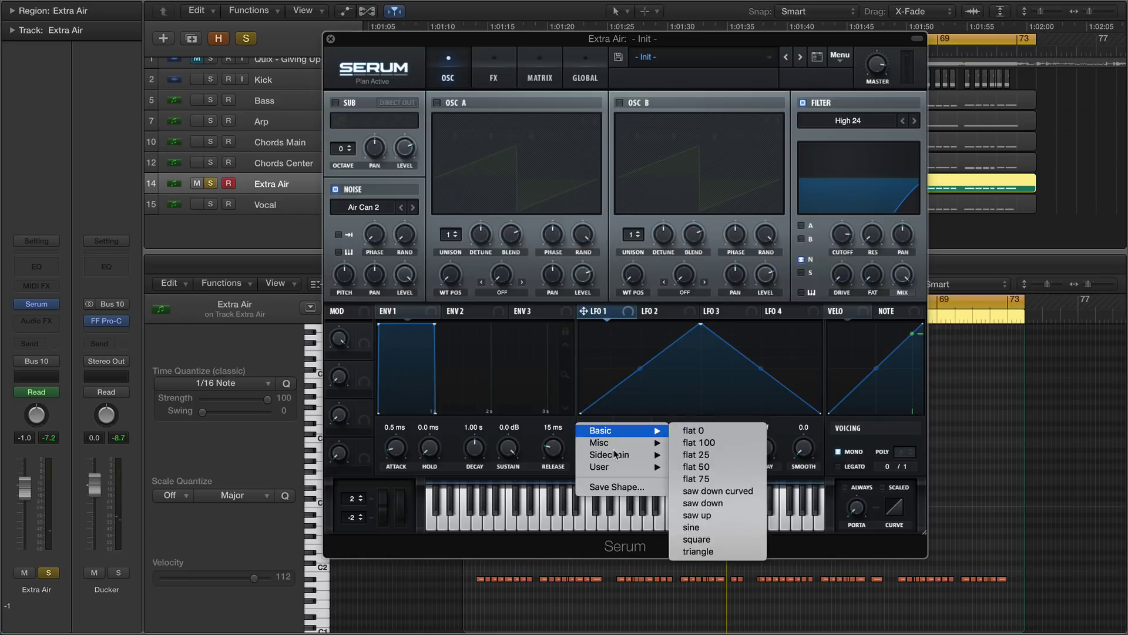
pyautogui.moveTo(611, 430)
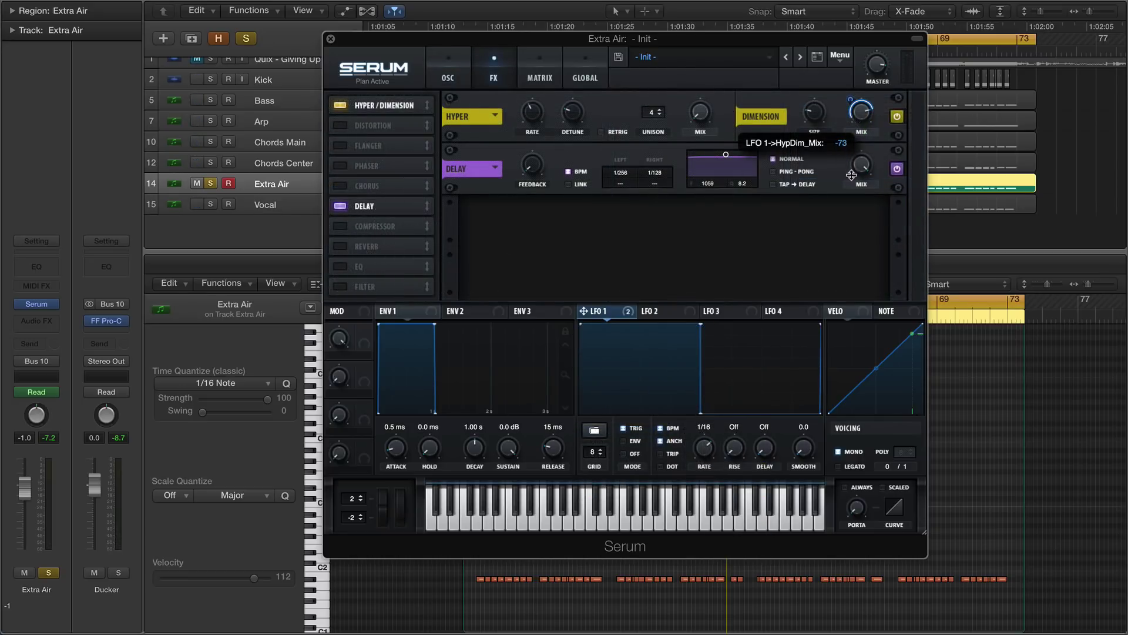
pyautogui.moveTo(854, 181); pyautogui.dragTo(855, 182)
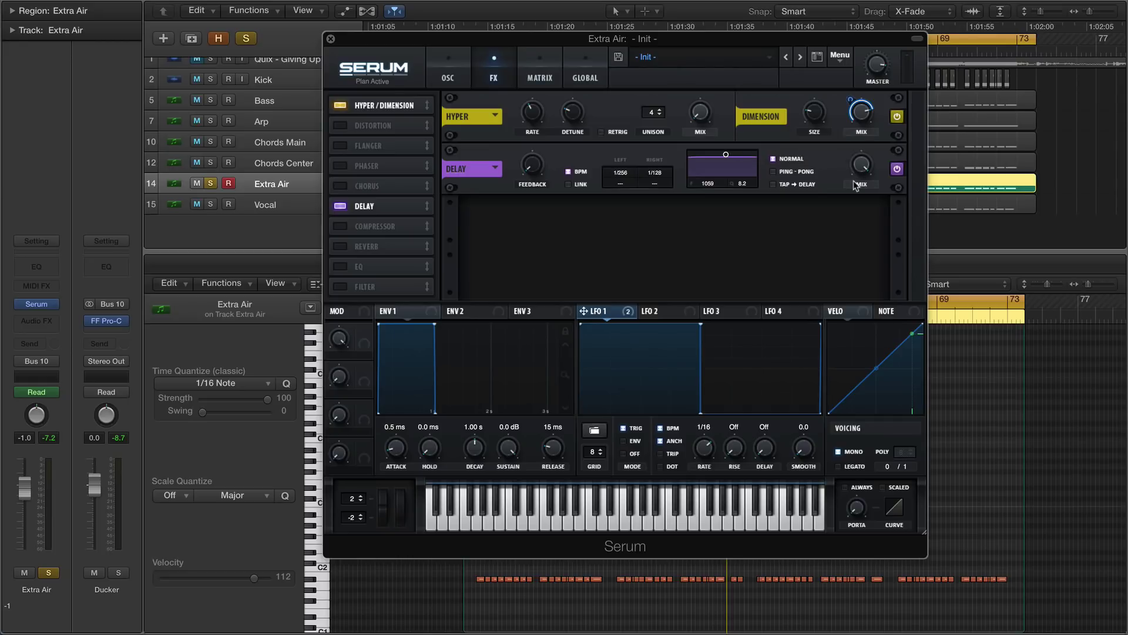
# Set Macro 1 as the auxiliary source for both LFO 1 modulations, Noise Level and HypDim_Mix
pyautogui.click(555, 79)
pyautogui.click(744, 121)
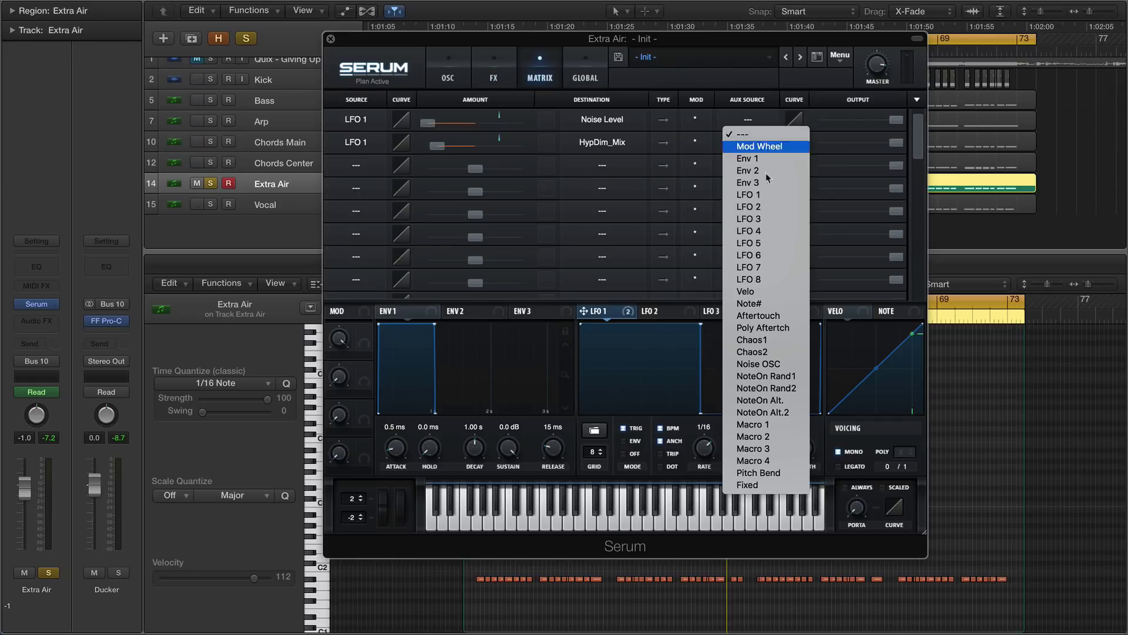
pyautogui.click(758, 428)
pyautogui.click(752, 148)
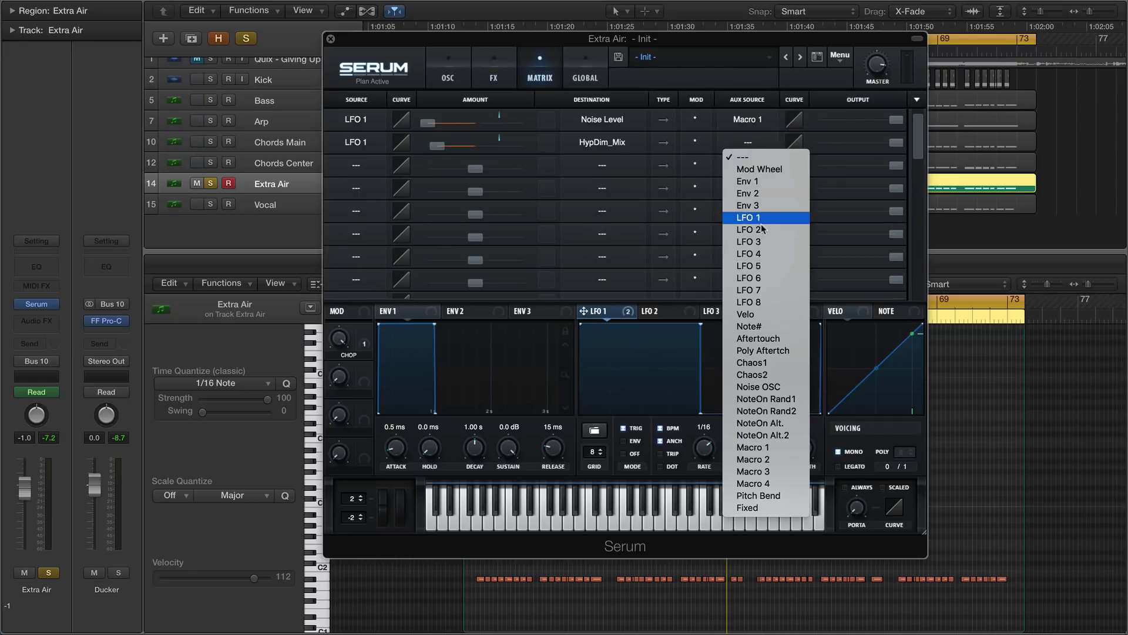
pyautogui.click(775, 448)
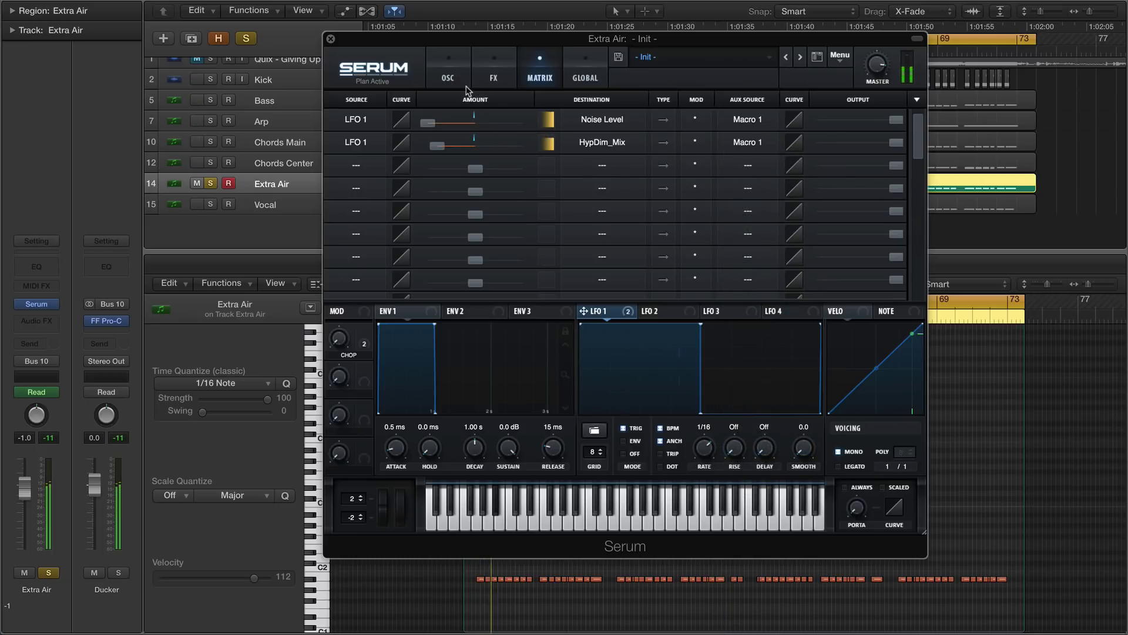
# Play Chords Main, Chords Center and Extra Air soloed together, and close the Extra Air synth window
pyautogui.click(450, 78)
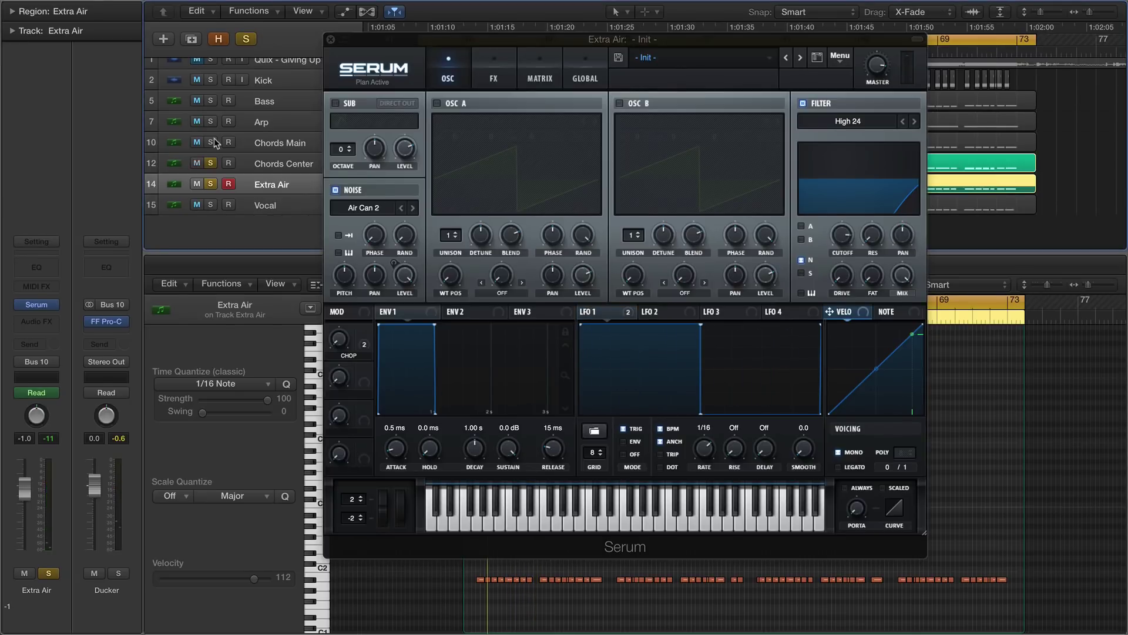
pyautogui.click(211, 142)
pyautogui.press('space')
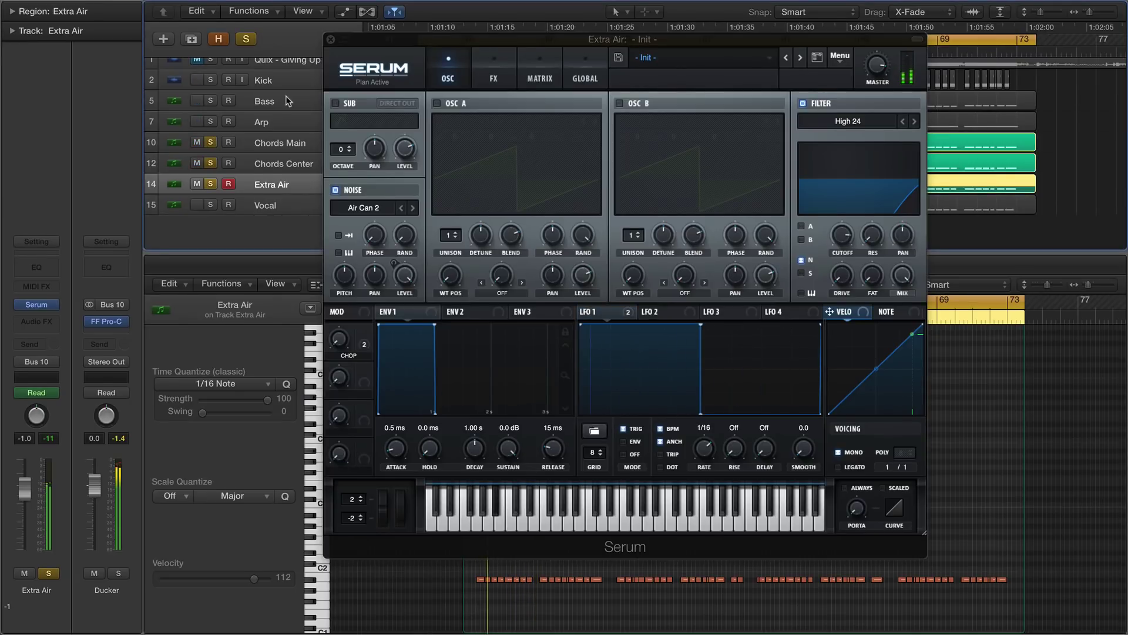
pyautogui.click(330, 40)
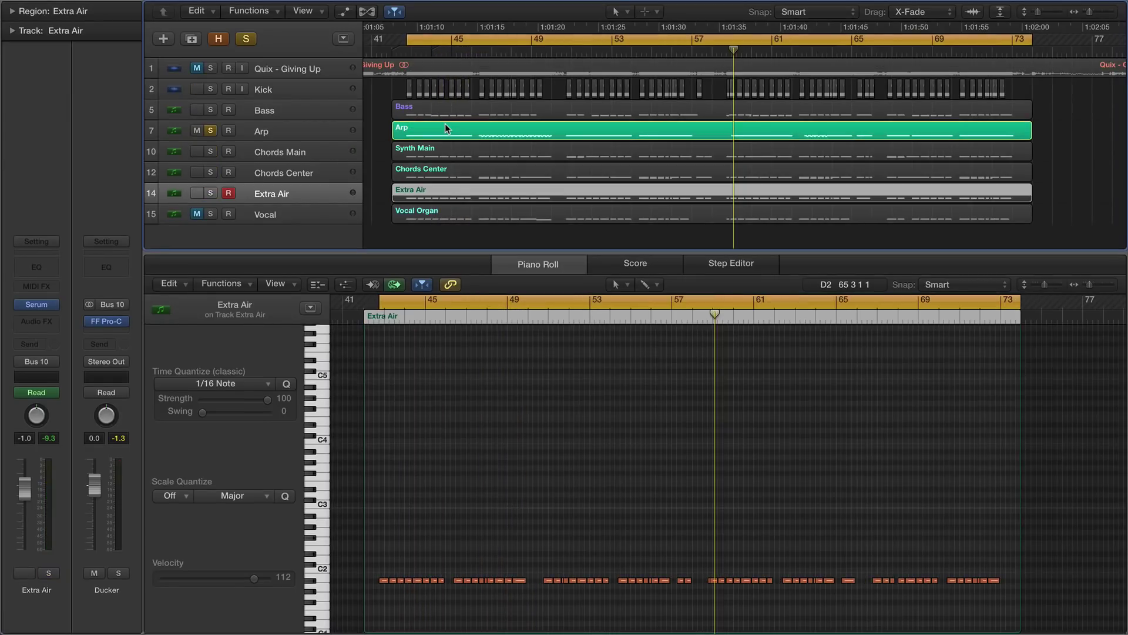
# Play the soloed Arp region and examine its note pattern in the piano roll from bar 44 onward
pyautogui.press('space')
pyautogui.click(446, 124)
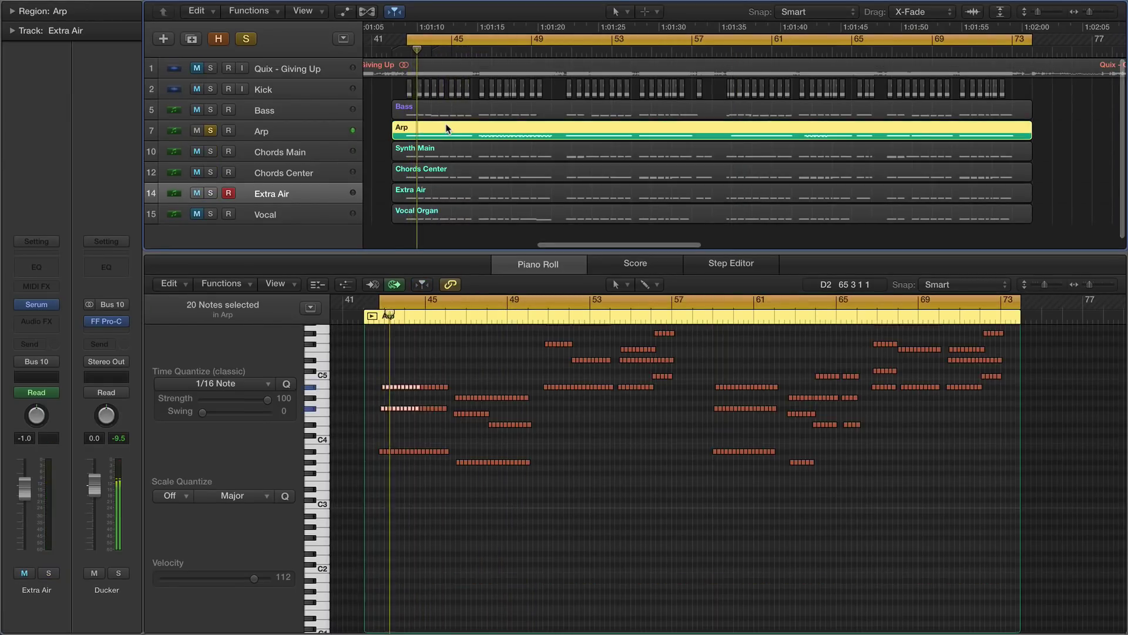
pyautogui.scroll(8, 601, 450)
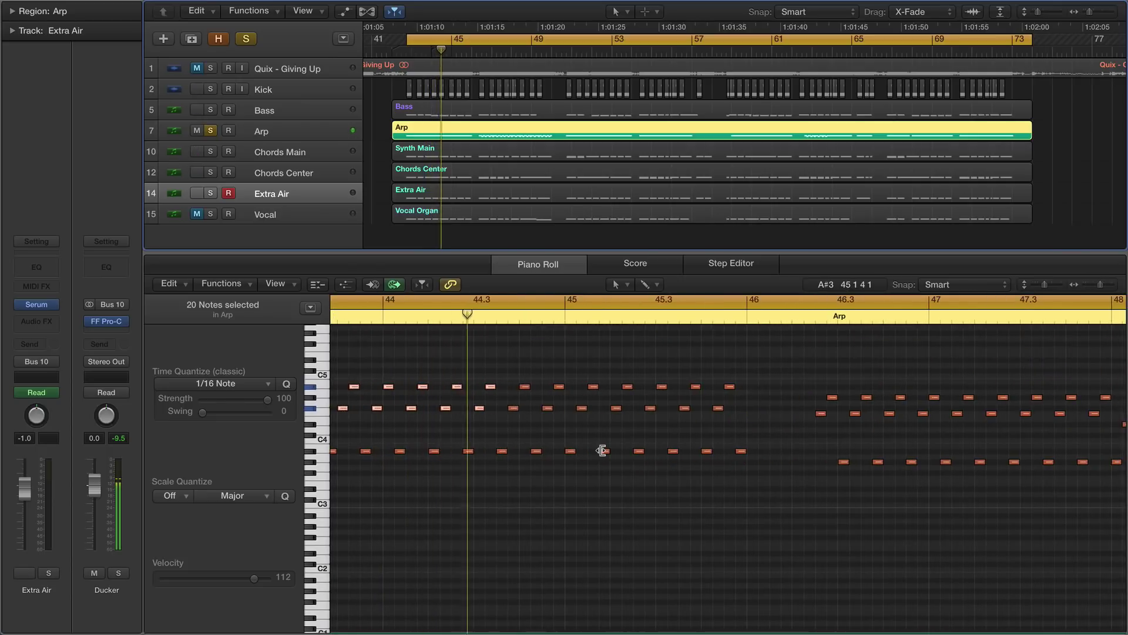
pyautogui.hscroll(5, 739, 505)
pyautogui.scroll(-3, 741, 509)
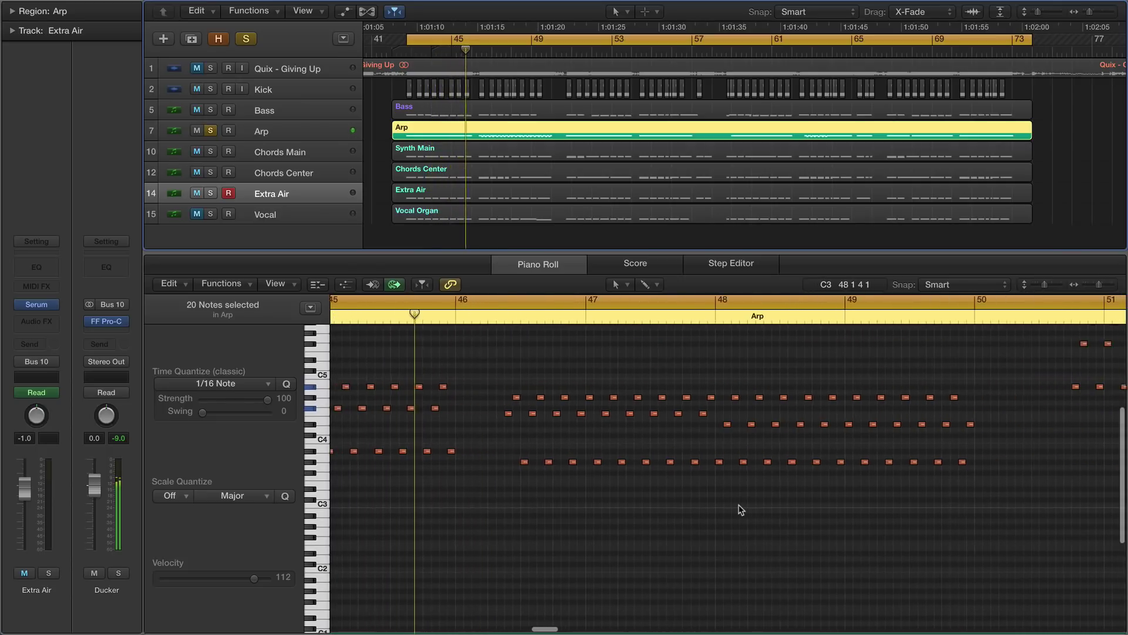
pyautogui.scroll(3, 741, 509)
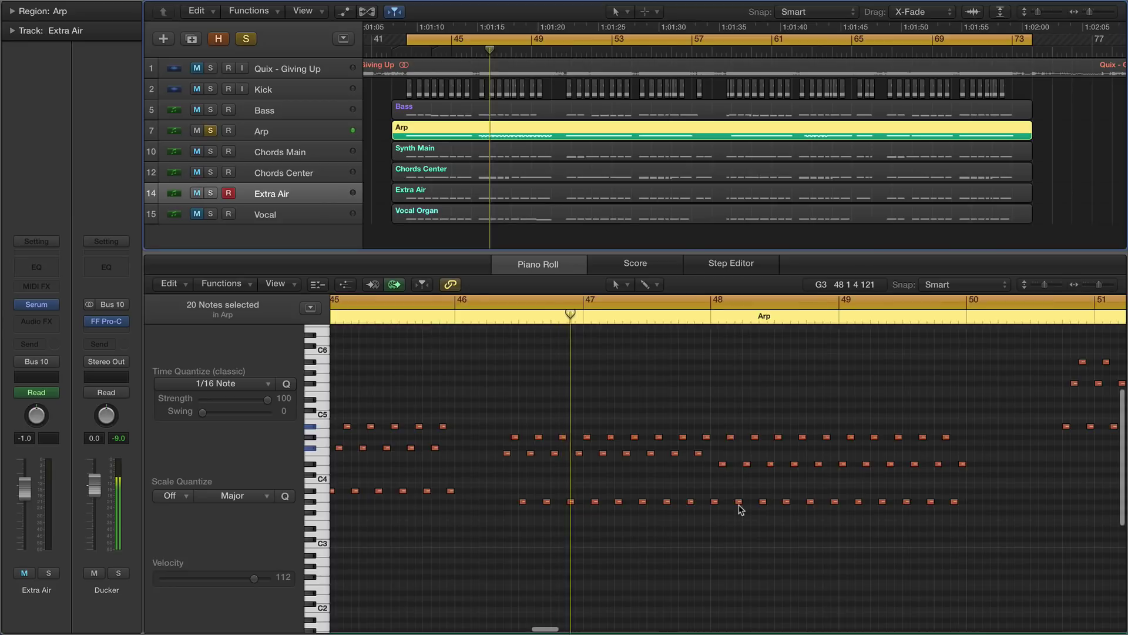
pyautogui.scroll(-4, 740, 509)
pyautogui.scroll(-6, 739, 508)
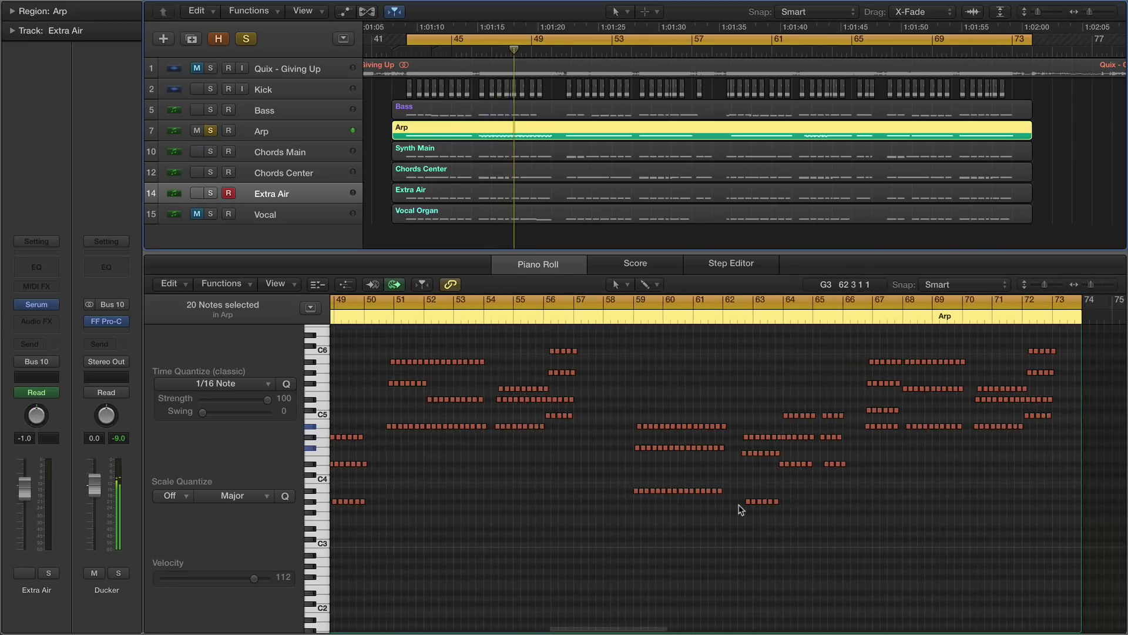
# Shorten the cycle range to the second half of the Arp region and review the notes there during playback
pyautogui.moveTo(408, 39); pyautogui.dragTo(727, 45)
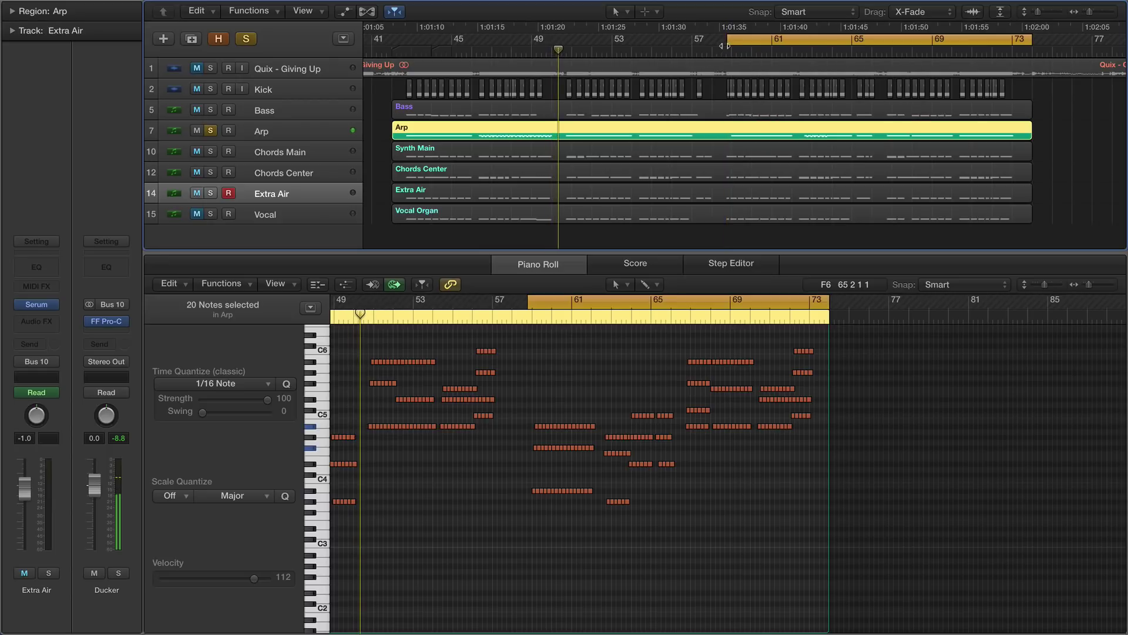
pyautogui.scroll(4, 713, 487)
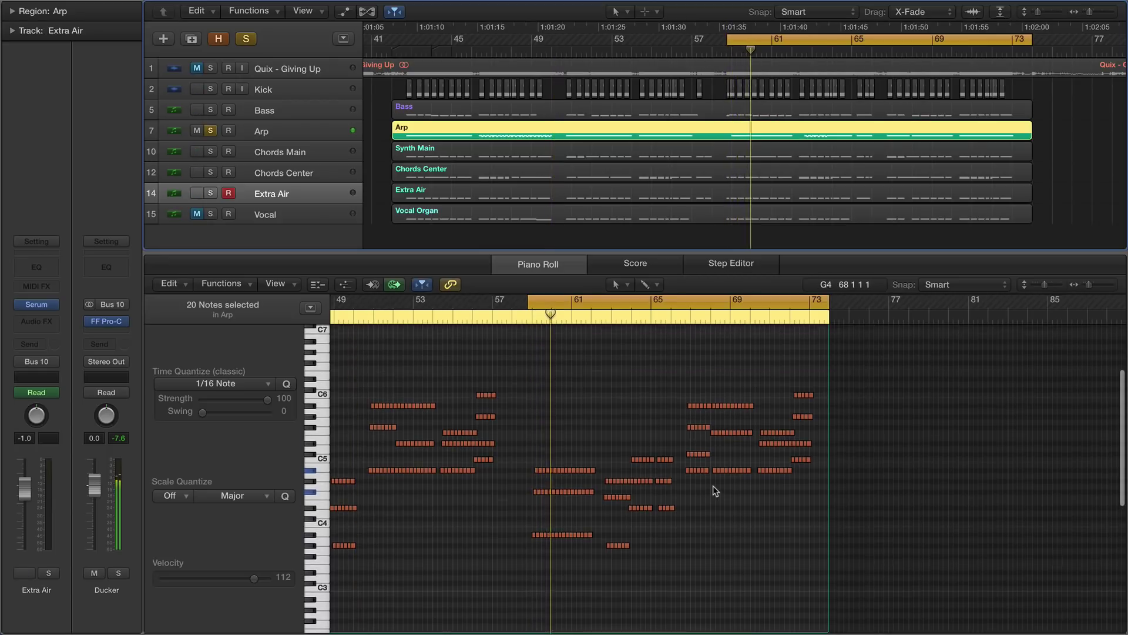
pyautogui.click(682, 316)
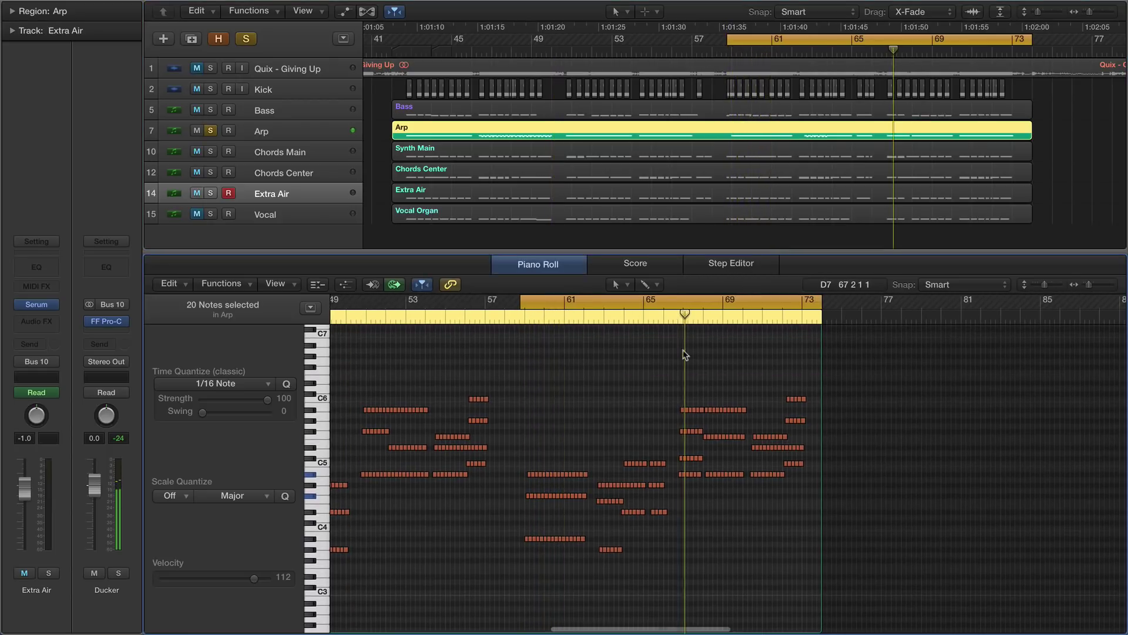
pyautogui.scroll(5, 764, 469)
pyautogui.scroll(1, 759, 482)
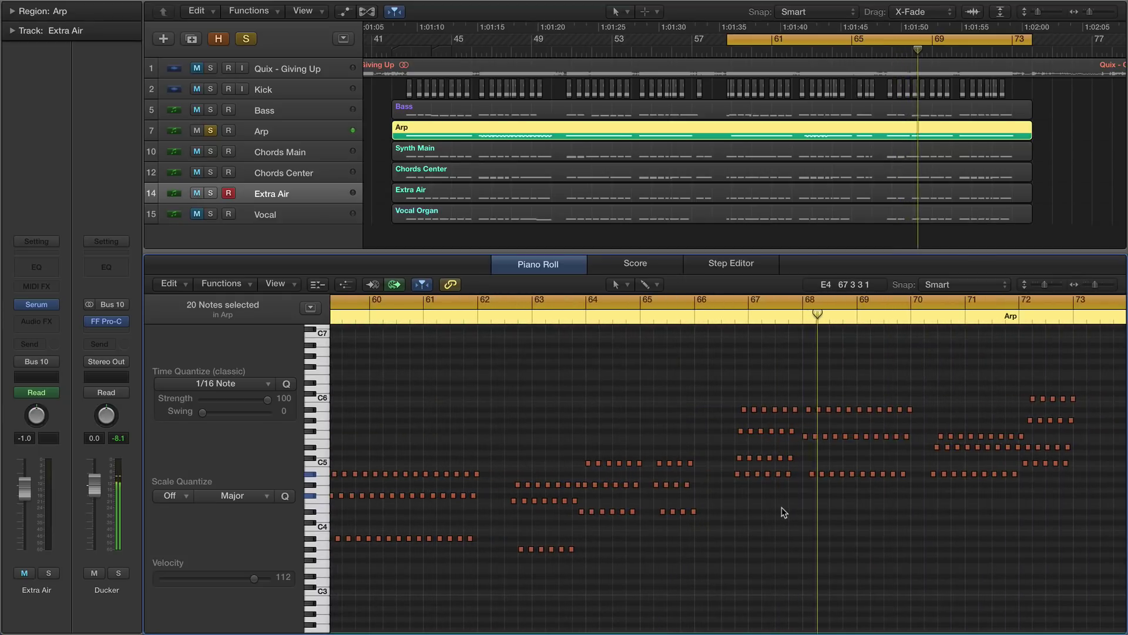
pyautogui.hscroll(3, 784, 513)
pyautogui.hscroll(1, 784, 513)
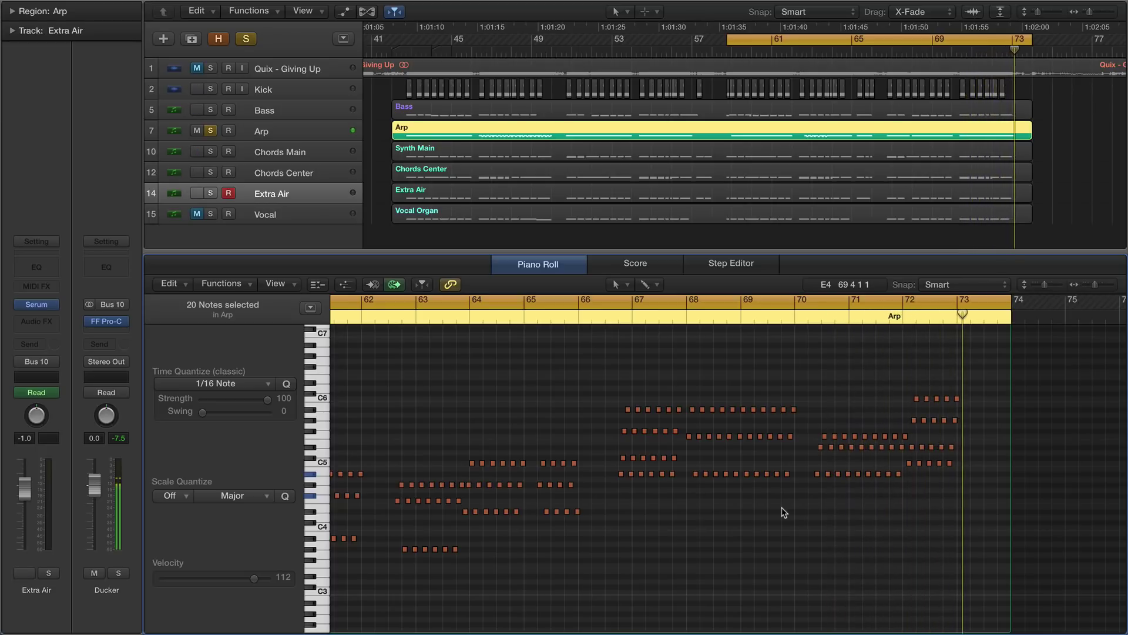
pyautogui.press('space')
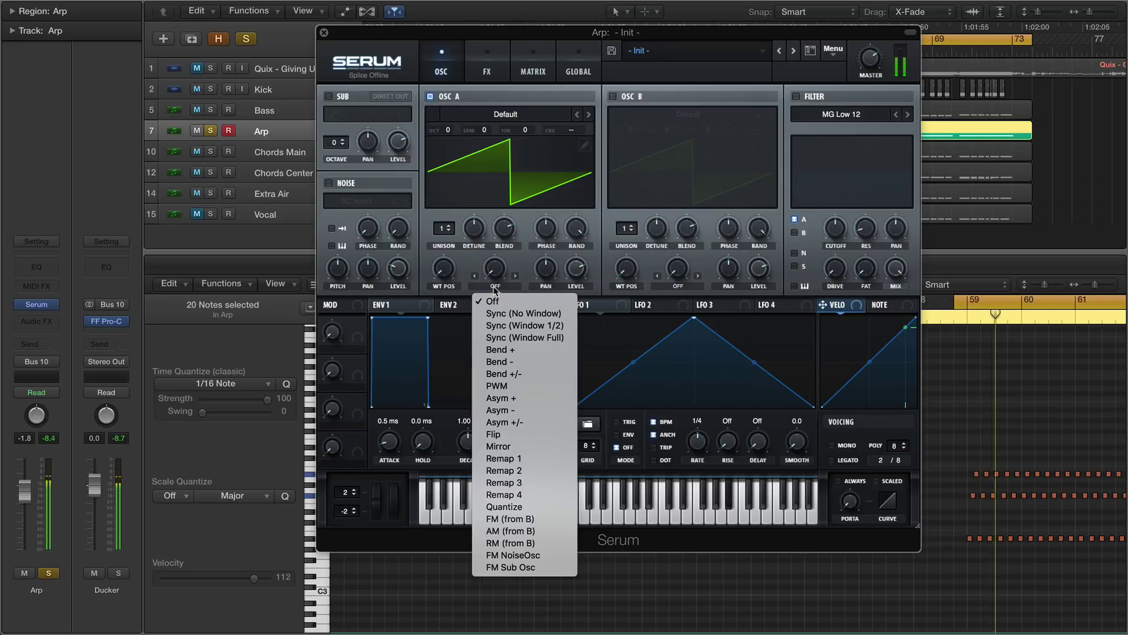
# Set oscillator A's warp mode on the Arp patch to Asym + and raise the warp amount to 76%
pyautogui.click(494, 286)
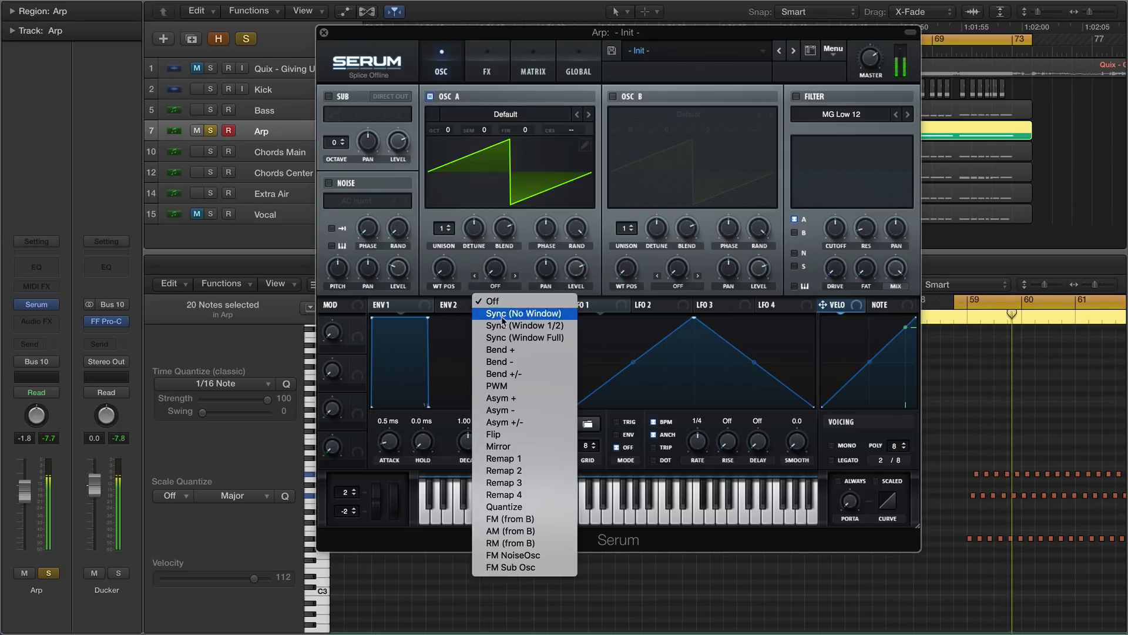
pyautogui.click(510, 398)
pyautogui.moveTo(495, 279); pyautogui.dragTo(511, 183)
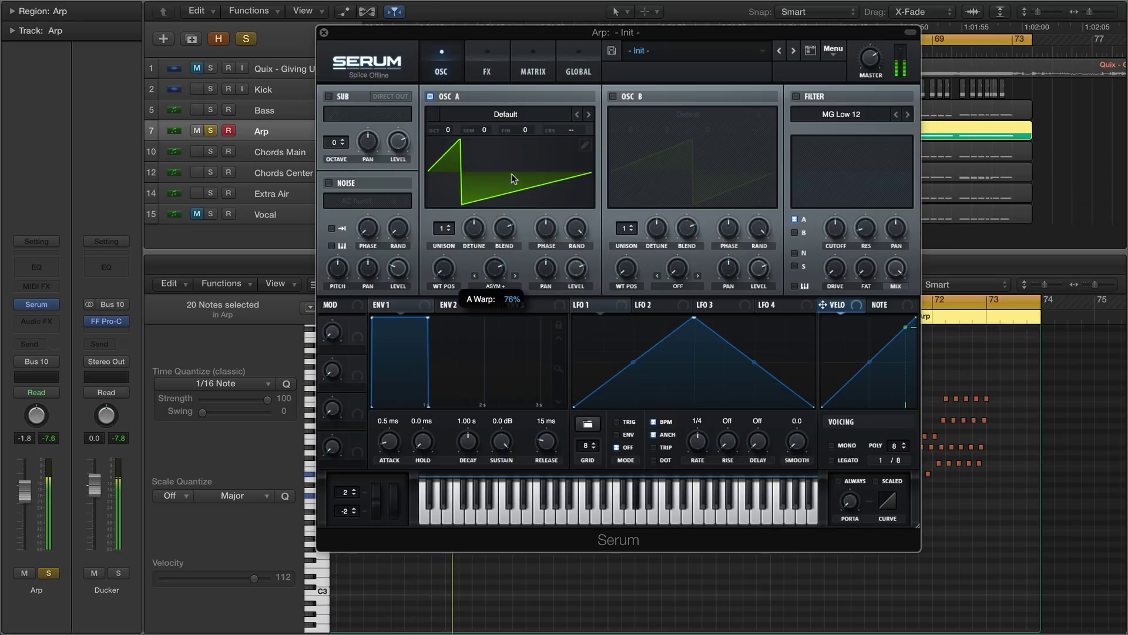
pyautogui.moveTo(513, 179); pyautogui.dragTo(514, 178)
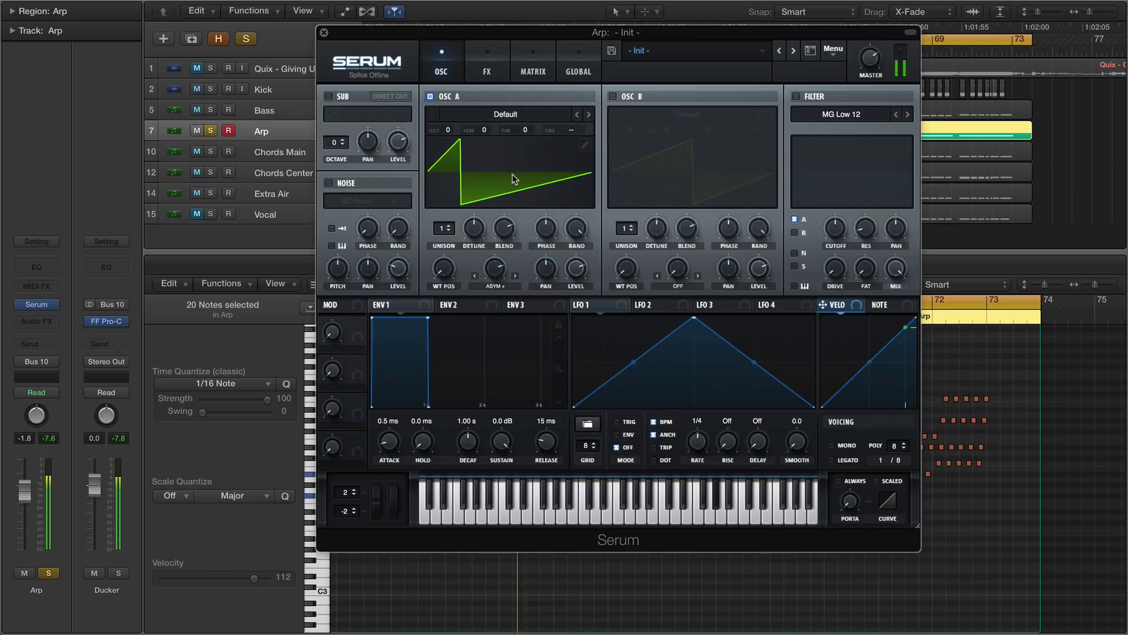
# Shape Env 1 with a 176 ms curved decay and sustain at minus infinity, and switch the Arp patch to mono
pyautogui.click(559, 326)
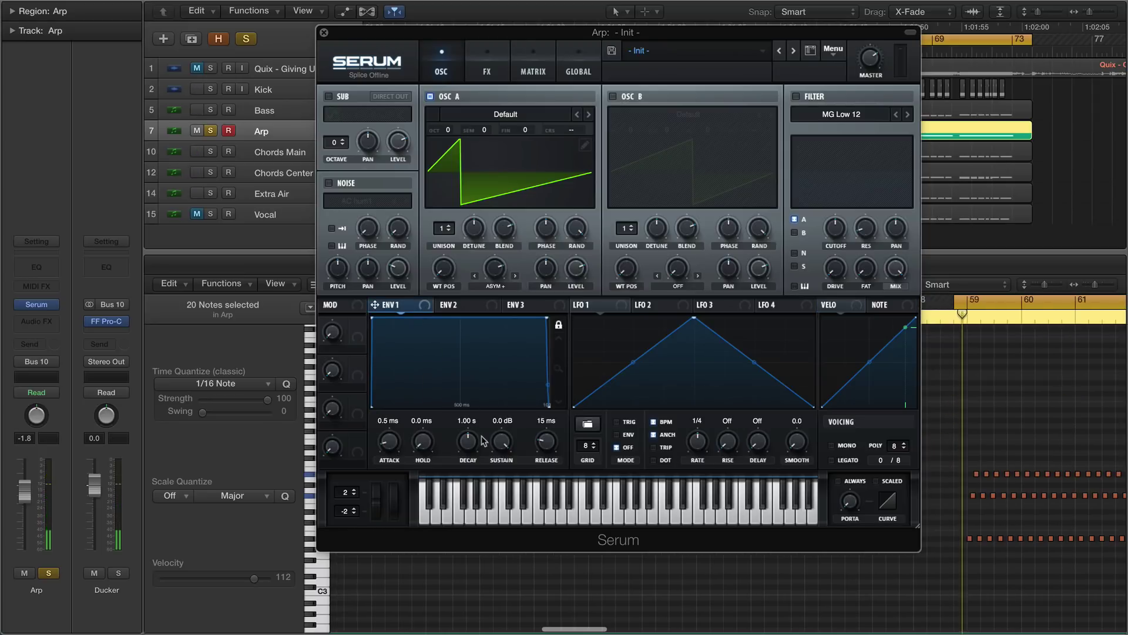
pyautogui.moveTo(501, 440); pyautogui.dragTo(475, 467)
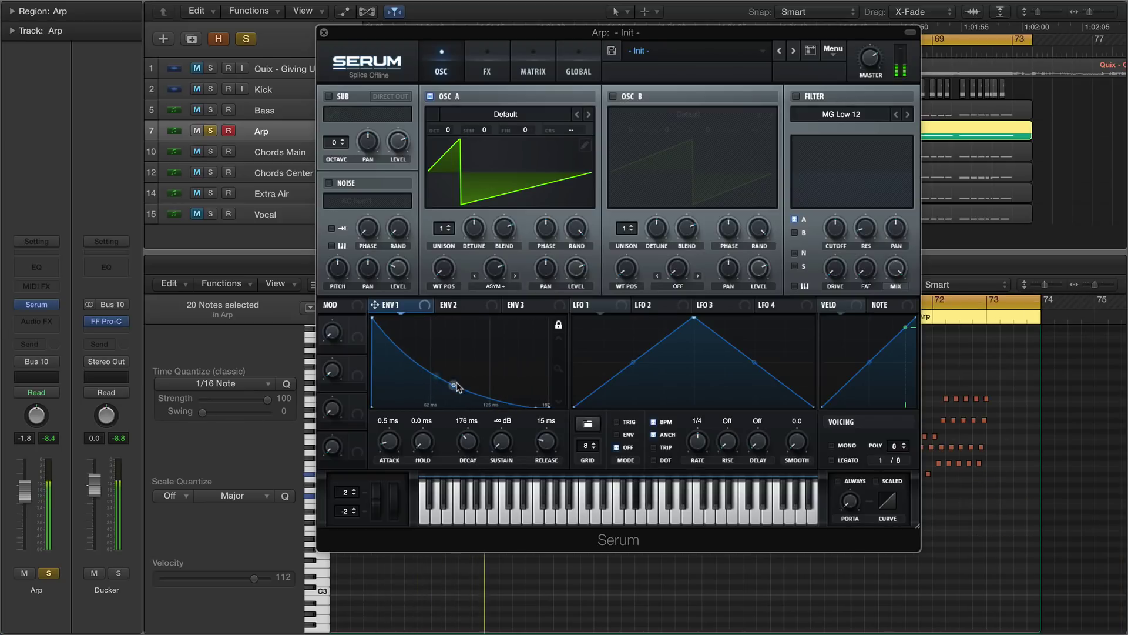
pyautogui.moveTo(457, 386); pyautogui.dragTo(457, 379)
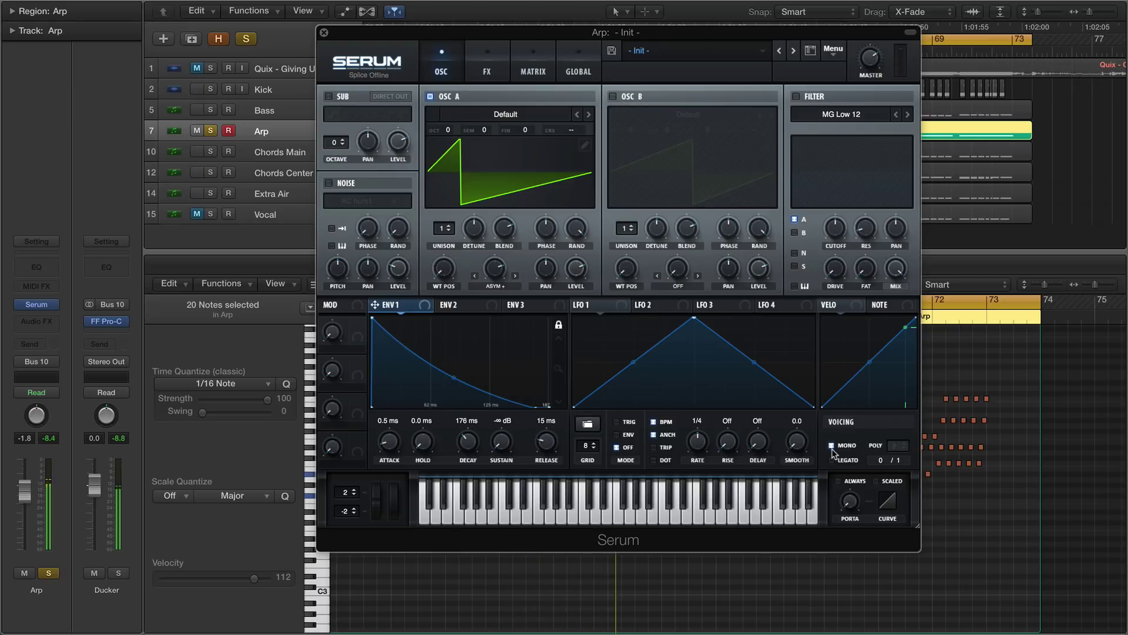
# Enable the MG Low 24 filter with key tracking, modulate its cutoff from Env 1 at 48 and set its resonance to about 26%
pyautogui.click(796, 97)
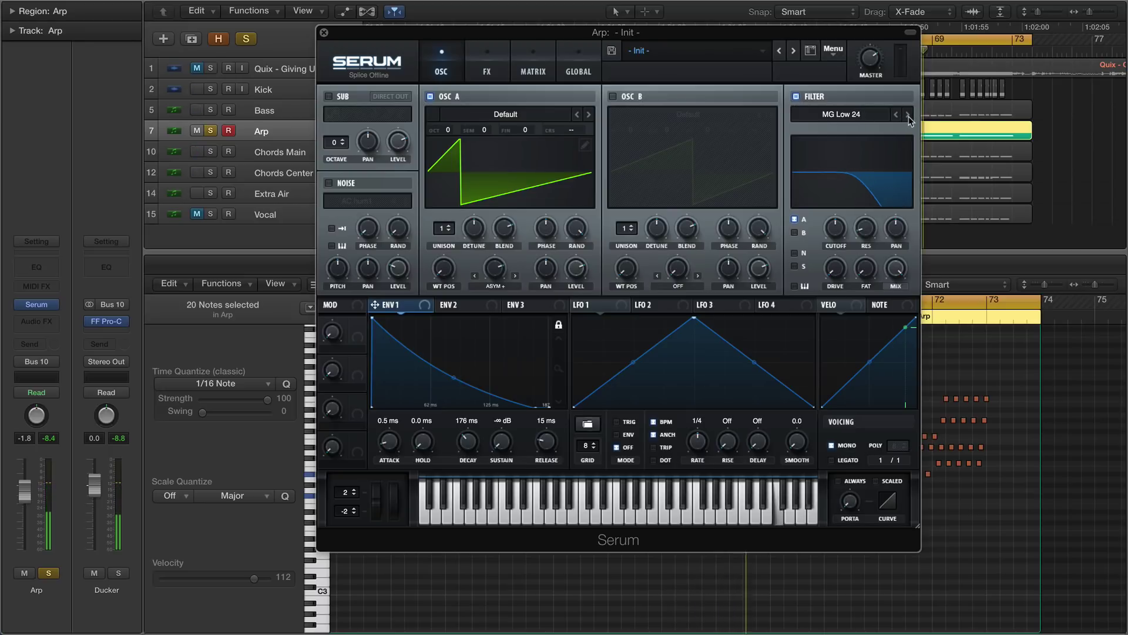
pyautogui.click(794, 286)
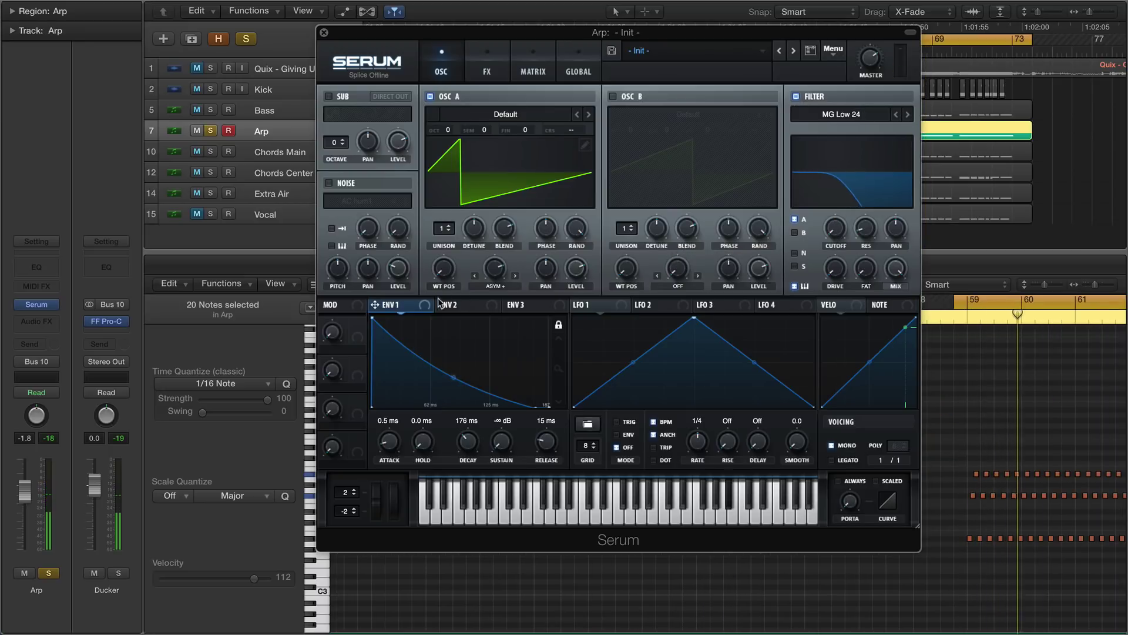
pyautogui.moveTo(374, 305); pyautogui.dragTo(825, 253)
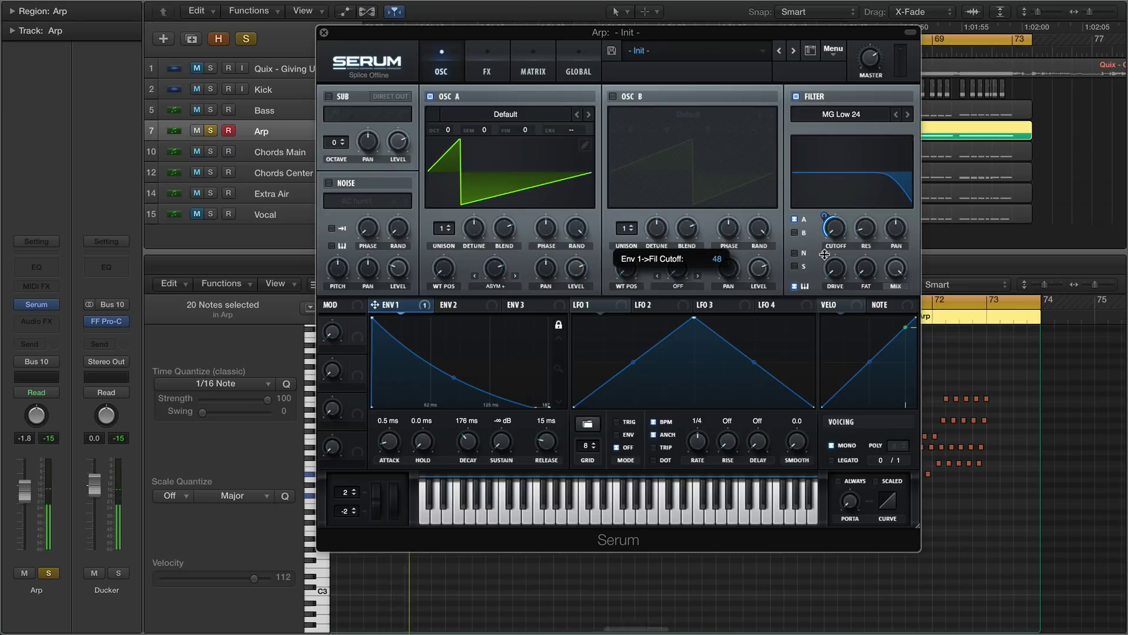
pyautogui.moveTo(863, 235)
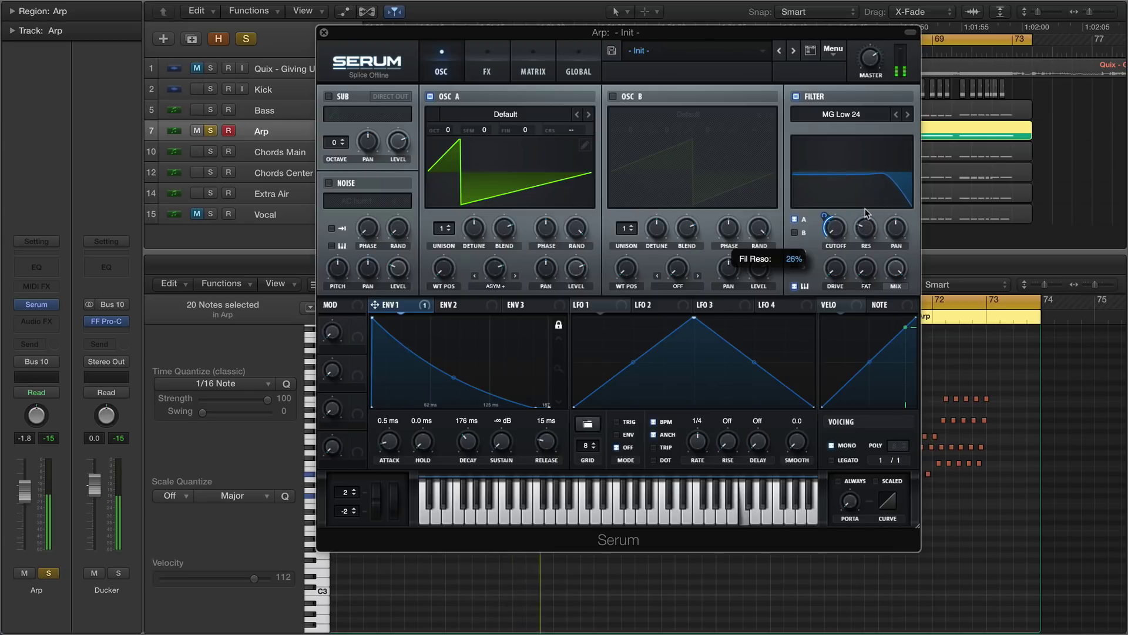
pyautogui.moveTo(865, 208); pyautogui.dragTo(864, 206)
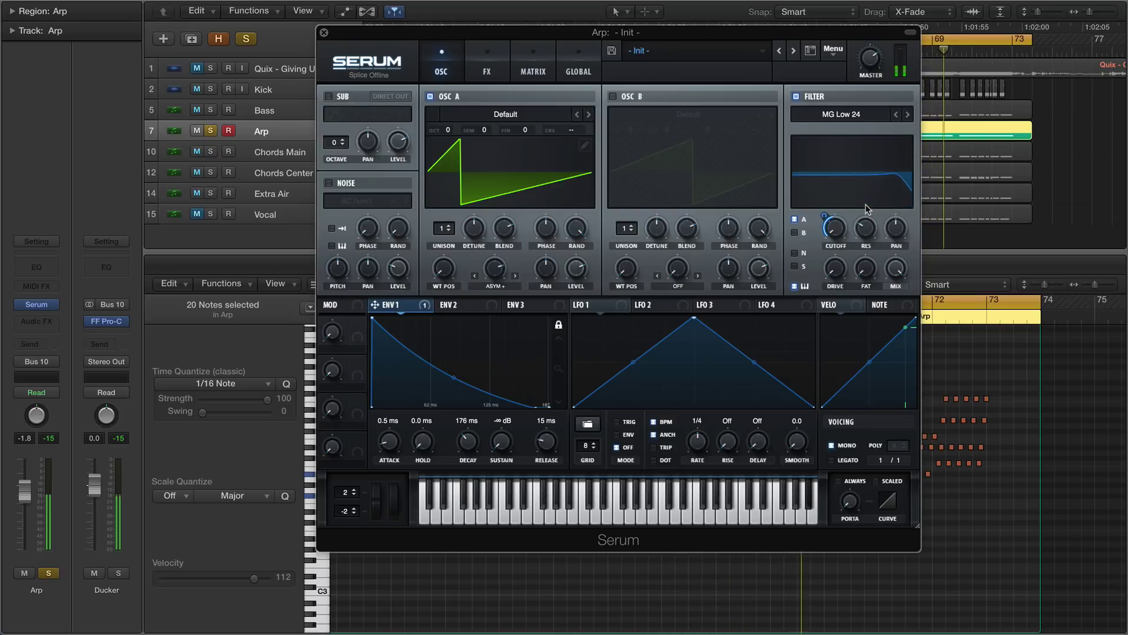
pyautogui.moveTo(872, 51)
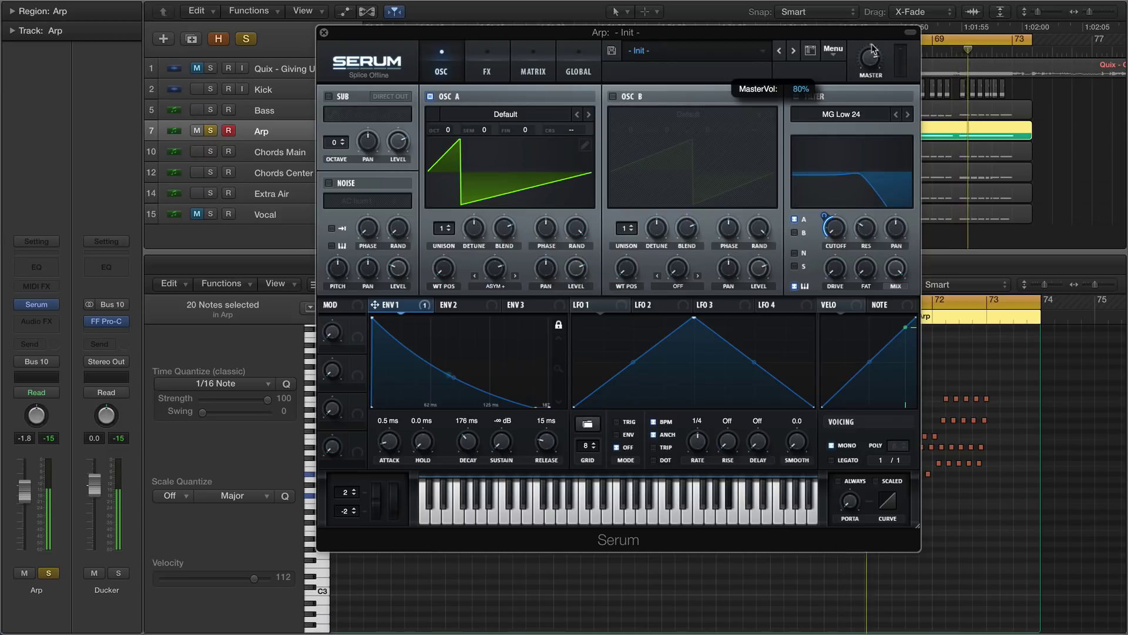
# Add the Compressor effect to the Arp patch and enable its multiband mode
pyautogui.click(488, 80)
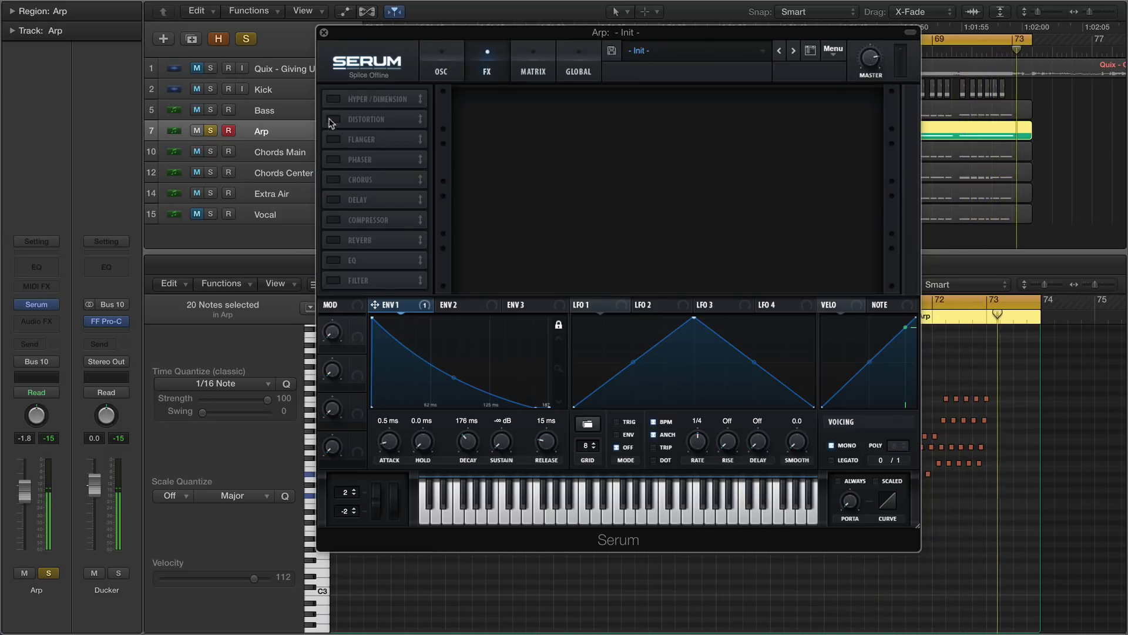
pyautogui.click(333, 220)
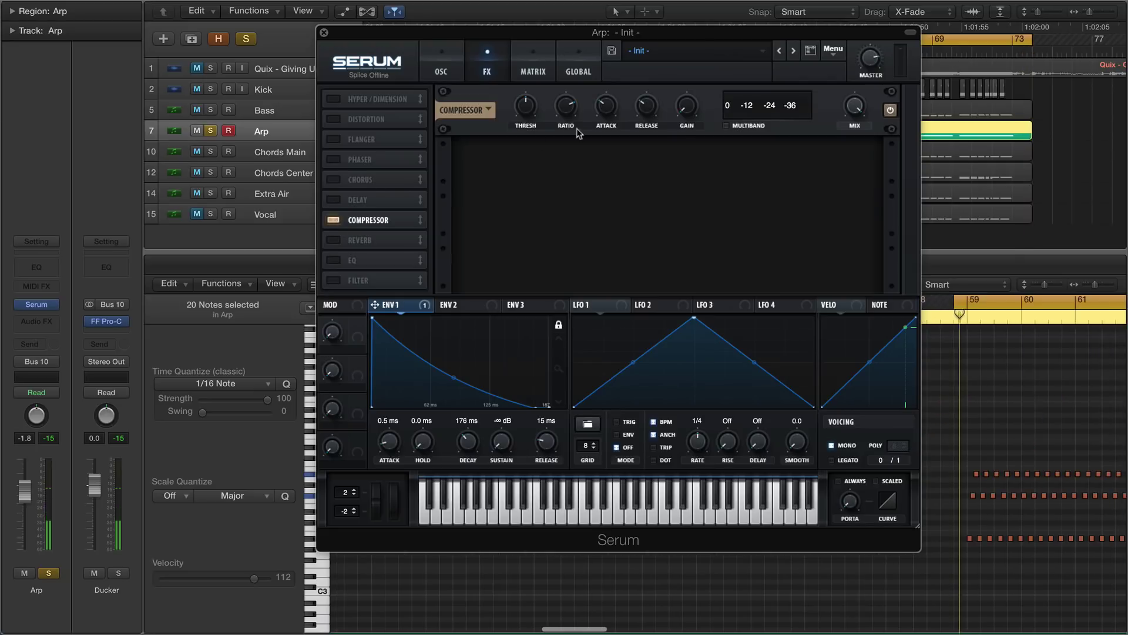
pyautogui.click(726, 126)
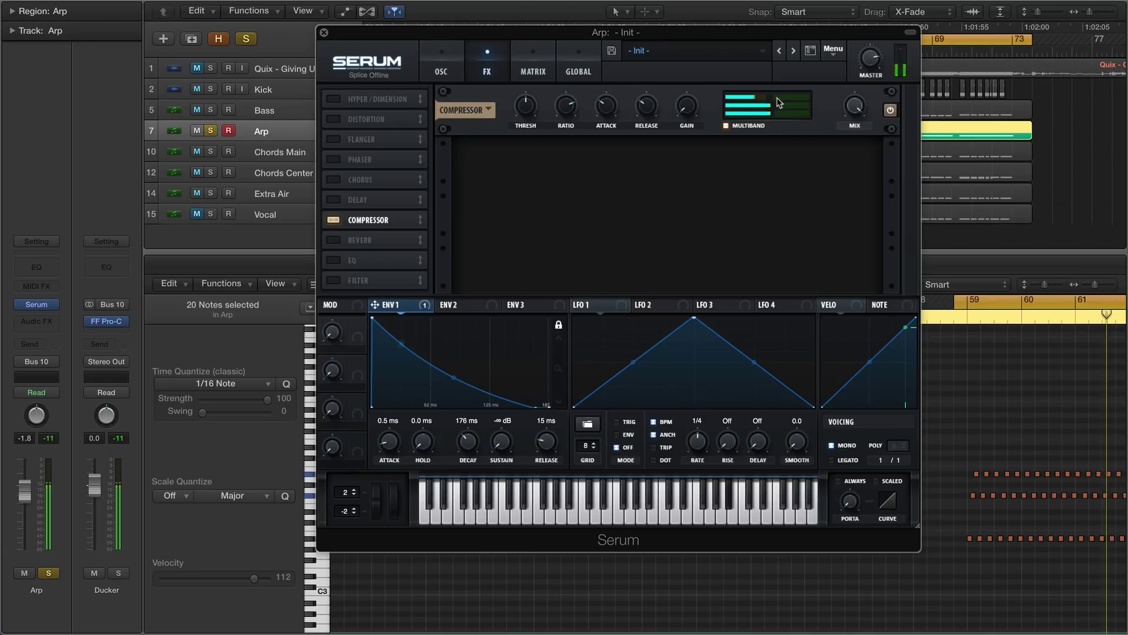
# Audition the Arp loop and slightly adjust the multiband compressor's threshold
pyautogui.press('space')
pyautogui.press('space')
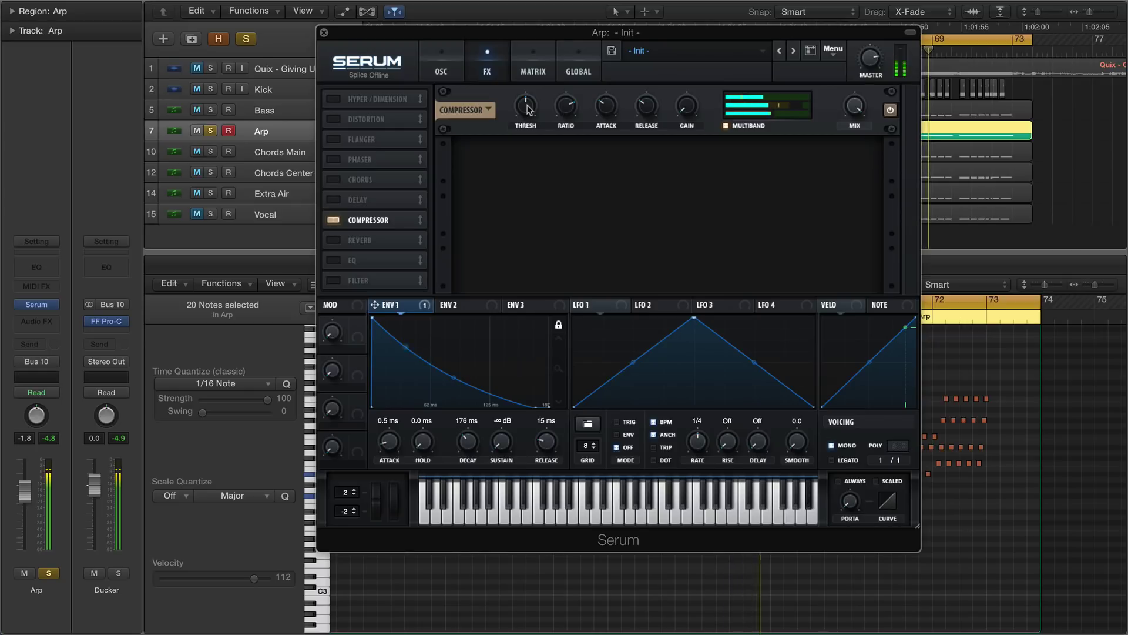
pyautogui.moveTo(529, 108)
pyautogui.moveTo(527, 105); pyautogui.dragTo(528, 110)
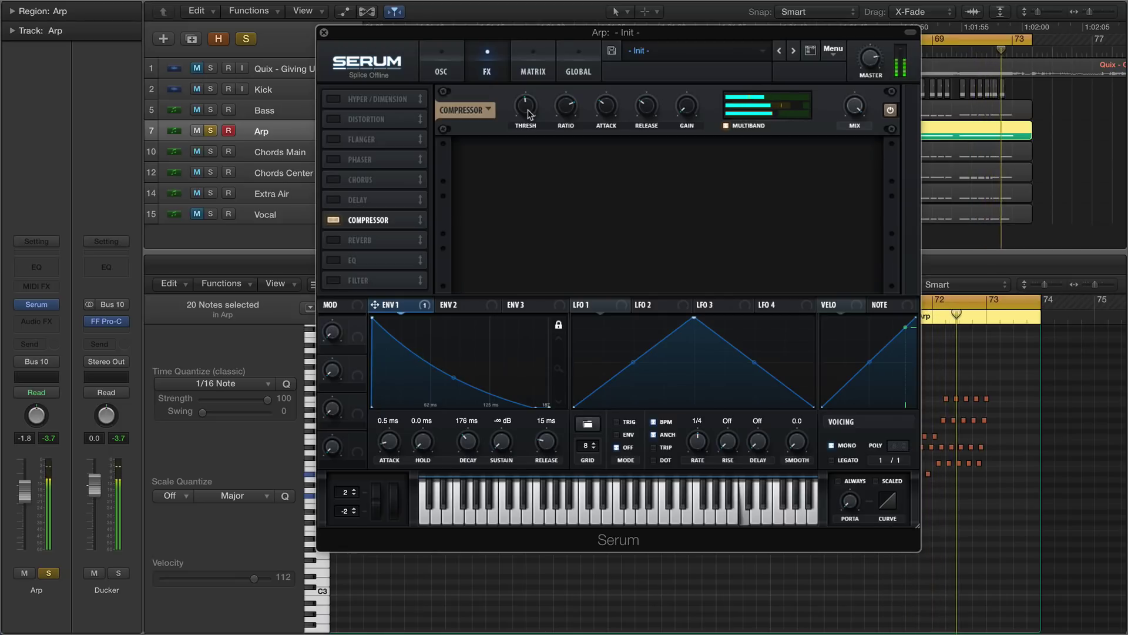
# Add the Delay effect to the Arp patch, place it after the Compressor and set its feedback to 11%
pyautogui.click(347, 200)
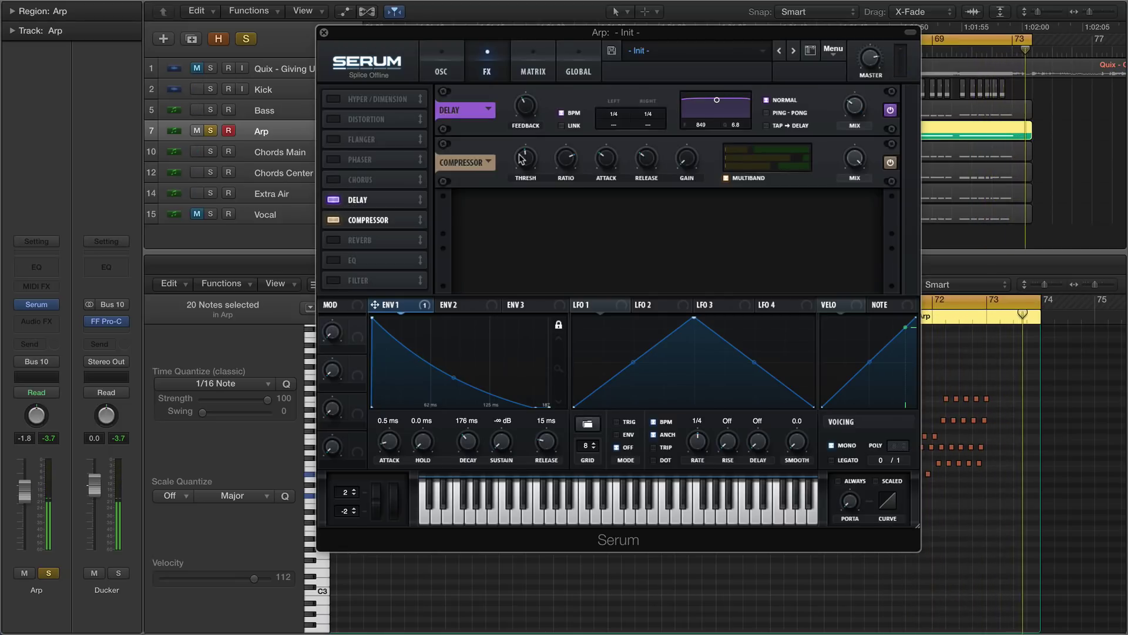
pyautogui.moveTo(394, 201); pyautogui.dragTo(395, 220)
pyautogui.moveTo(525, 159); pyautogui.dragTo(526, 209)
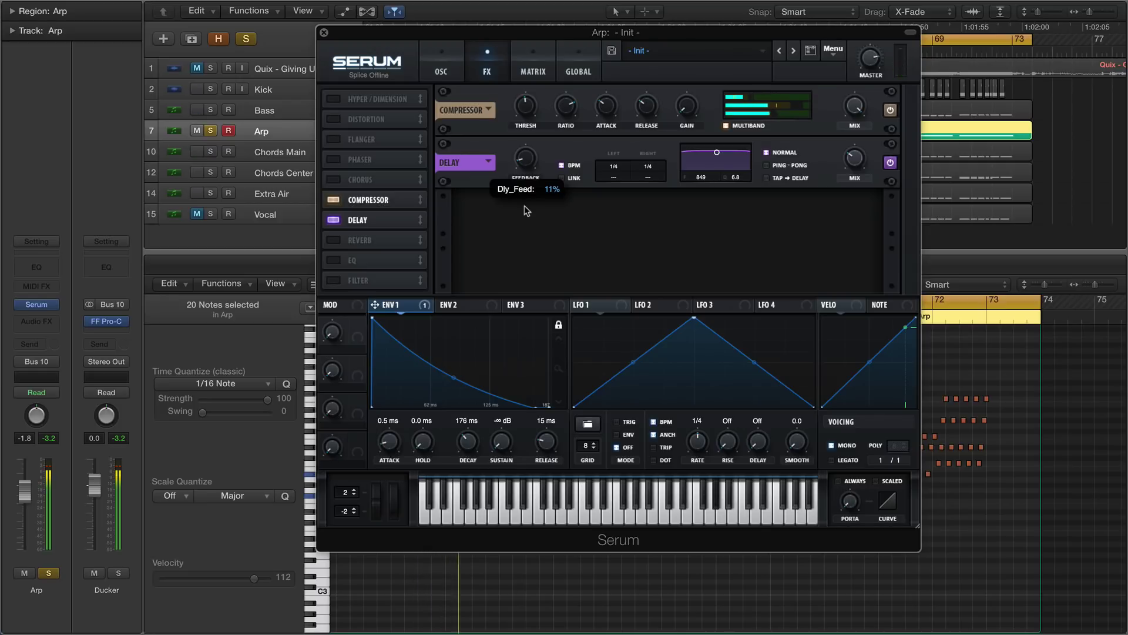
# Set the delay times to 1/256 left and 1/128 right, raise the mix, and set the delay filter to 893 and 8.2
pyautogui.moveTo(614, 167); pyautogui.dragTo(620, 218)
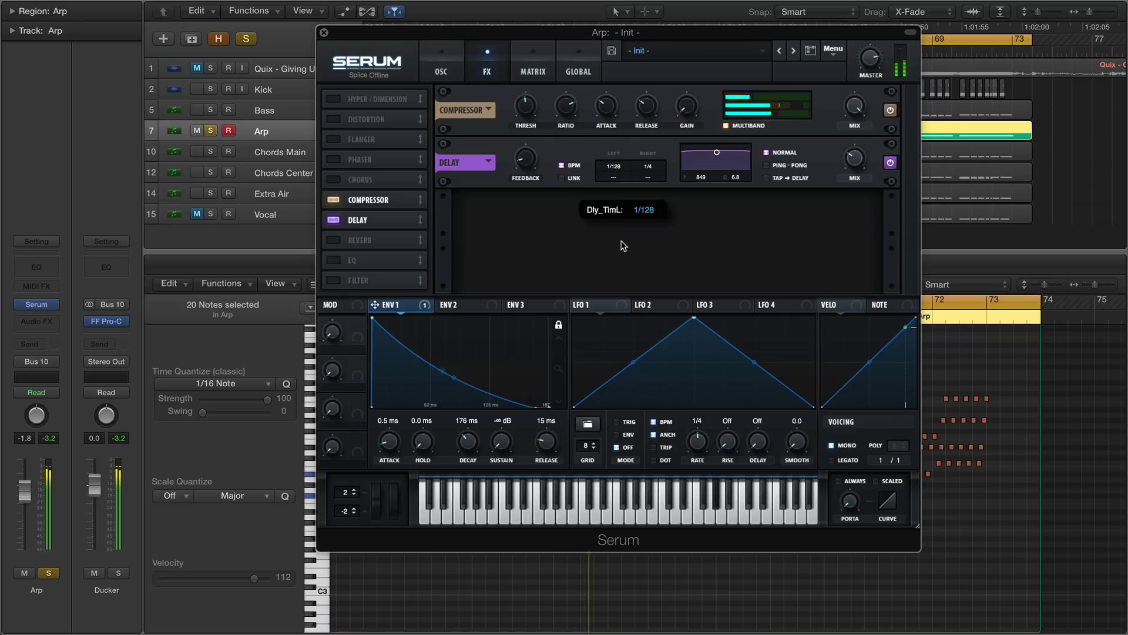
pyautogui.moveTo(648, 167); pyautogui.dragTo(658, 241)
pyautogui.moveTo(855, 159); pyautogui.dragTo(855, 100)
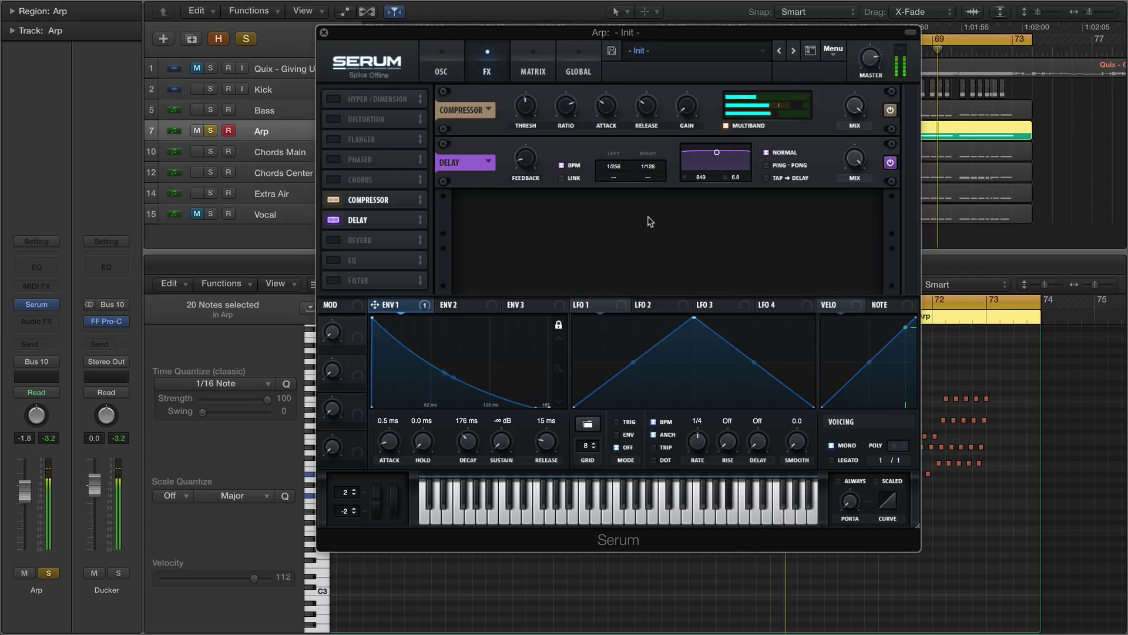
pyautogui.moveTo(715, 153); pyautogui.dragTo(716, 148)
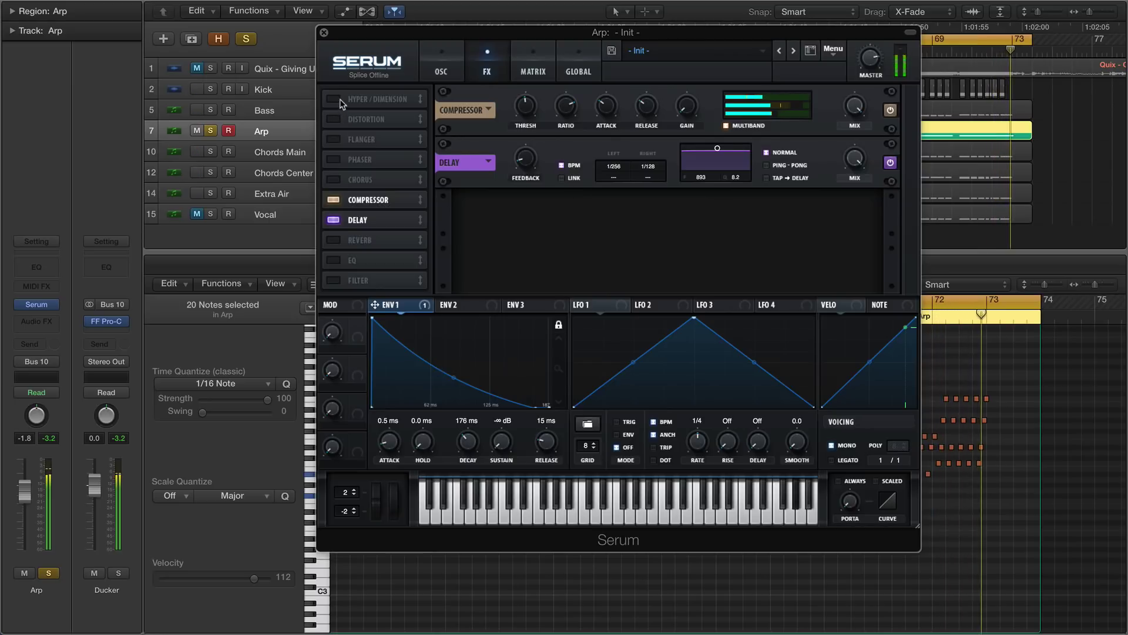
# Add Hyper/Dimension after the Delay with a lower Hyper mix and a raised Dimension mix, and place a Chorus after it
pyautogui.click(376, 99)
pyautogui.moveTo(376, 98); pyautogui.dragTo(365, 226)
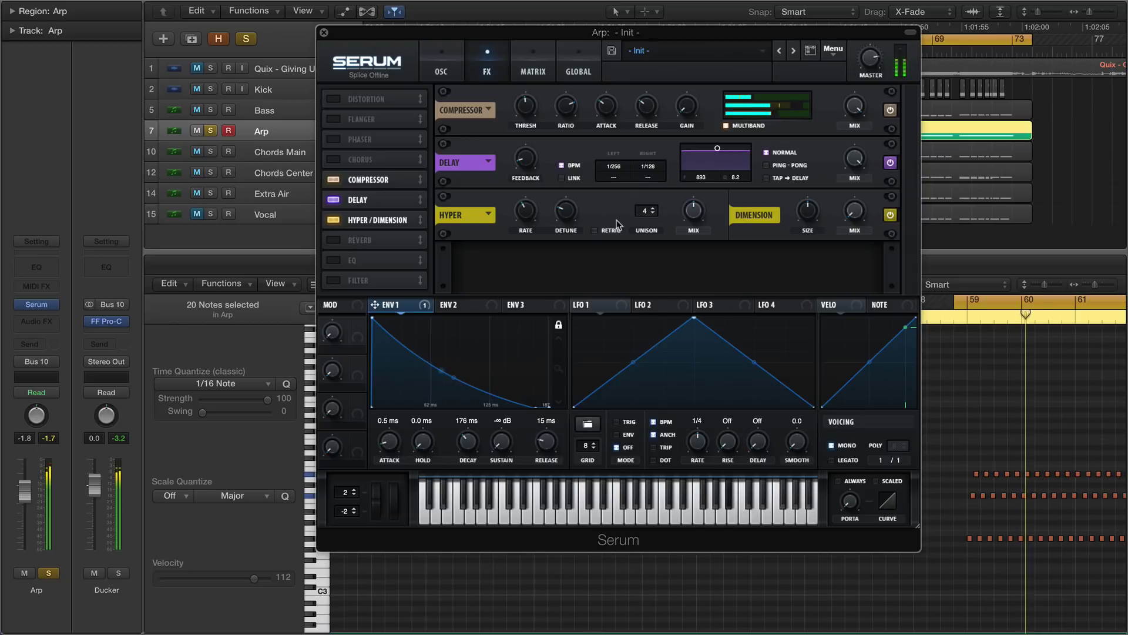
pyautogui.moveTo(692, 216); pyautogui.dragTo(696, 282)
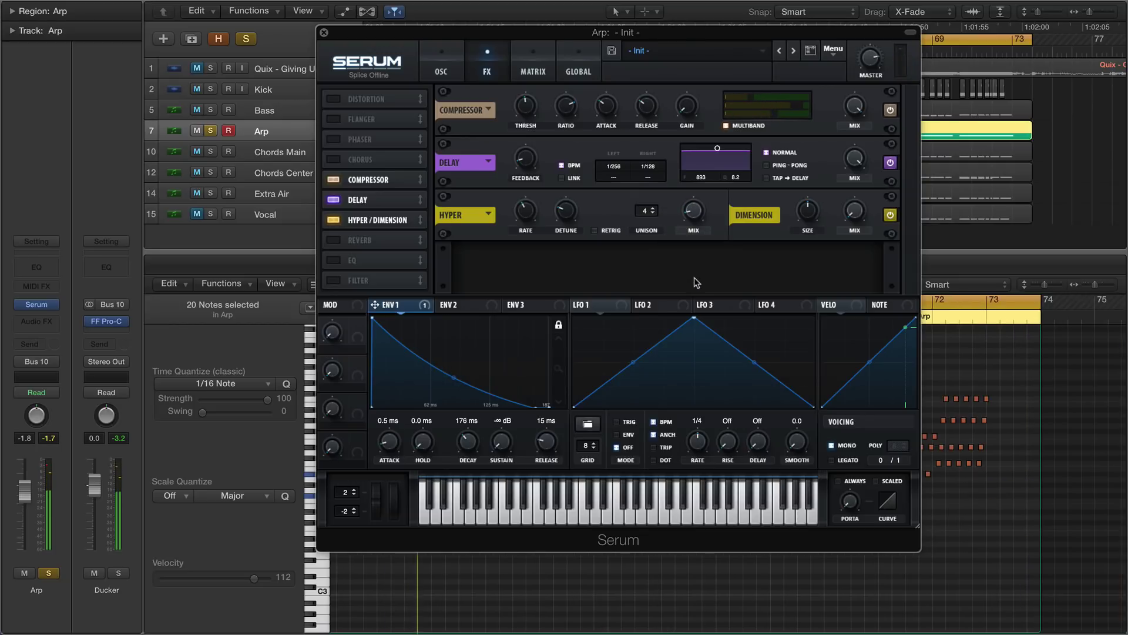
pyautogui.moveTo(855, 211); pyautogui.dragTo(866, 191)
pyautogui.click(333, 159)
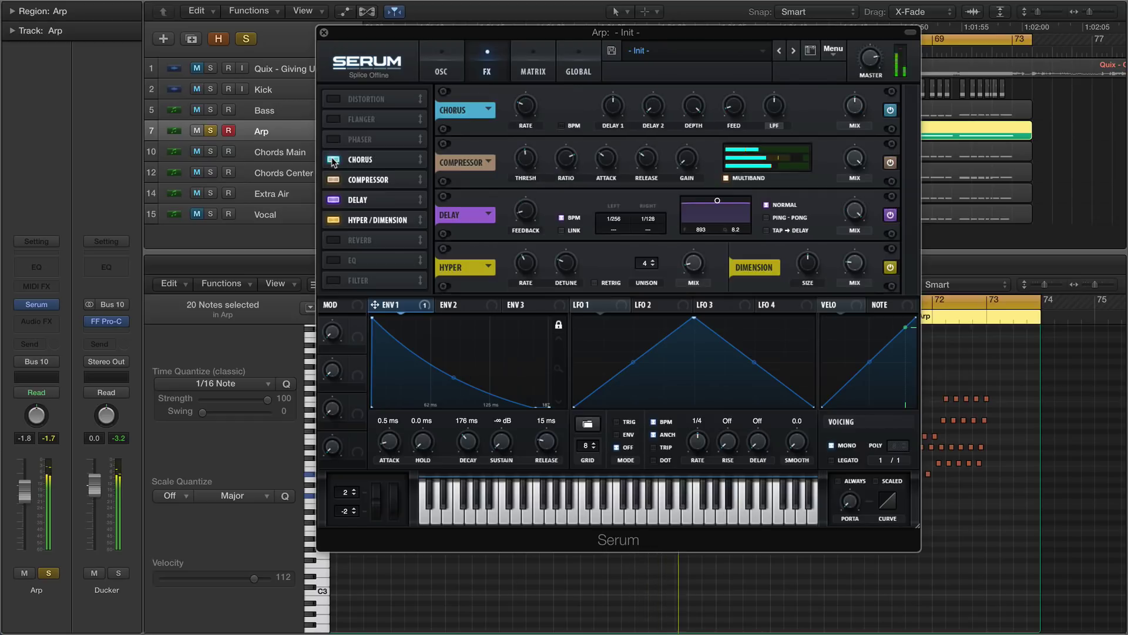
pyautogui.moveTo(367, 160); pyautogui.dragTo(376, 225)
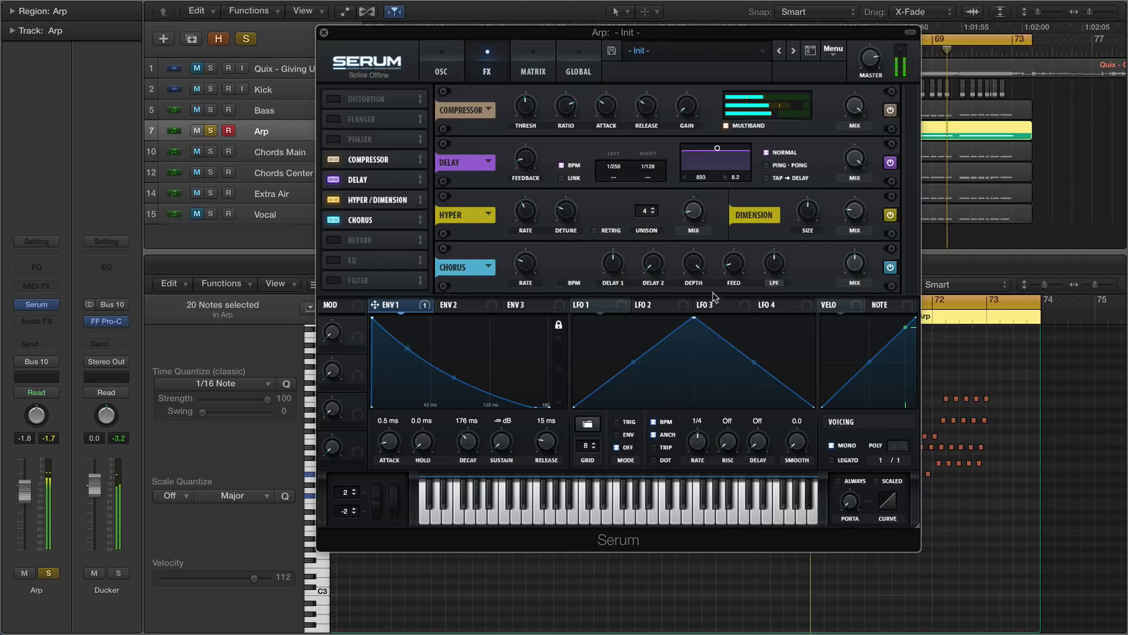
# Add the EQ effect with its low band as a high-pass, set its Q to 51% and raise the cutoff frequency
pyautogui.click(335, 261)
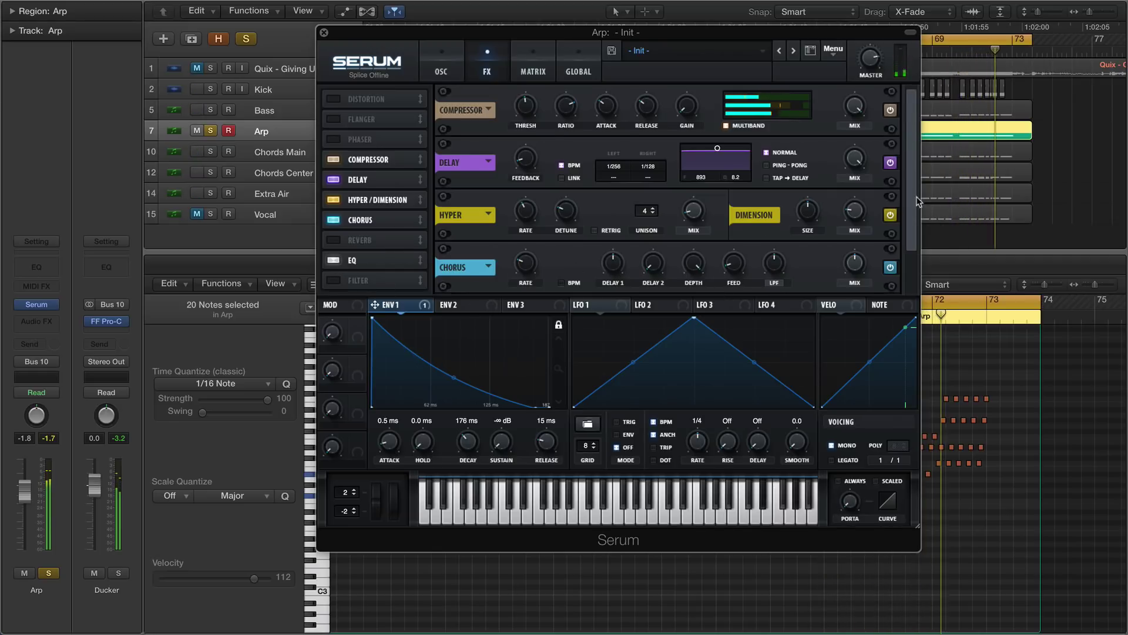
pyautogui.scroll(-2, 541, 265)
pyautogui.click(627, 280)
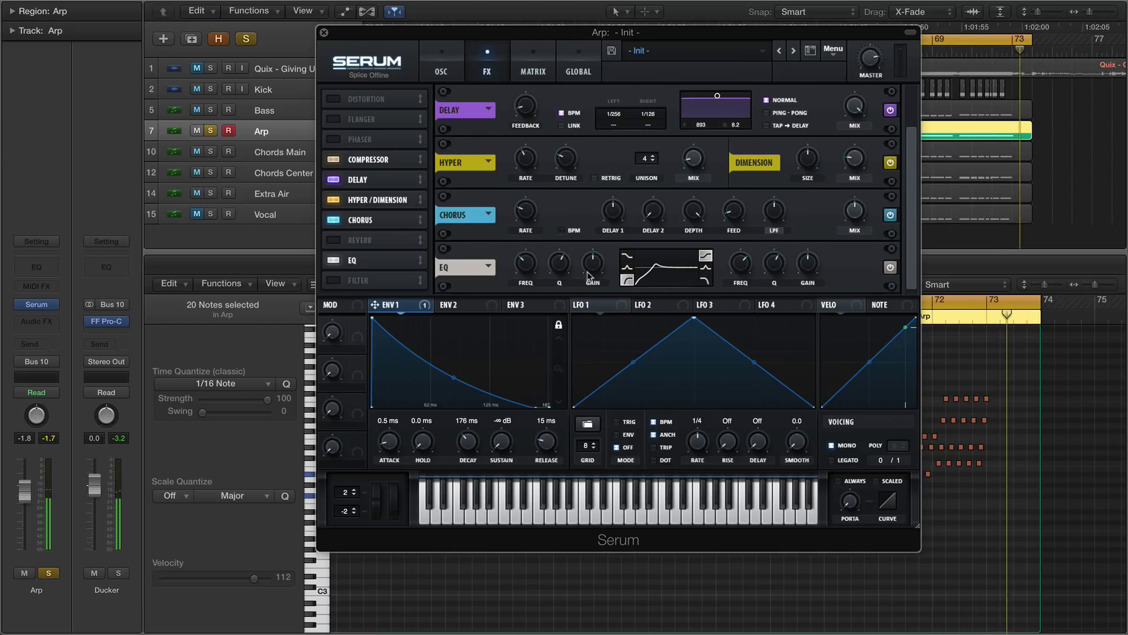
pyautogui.moveTo(562, 268); pyautogui.dragTo(563, 283)
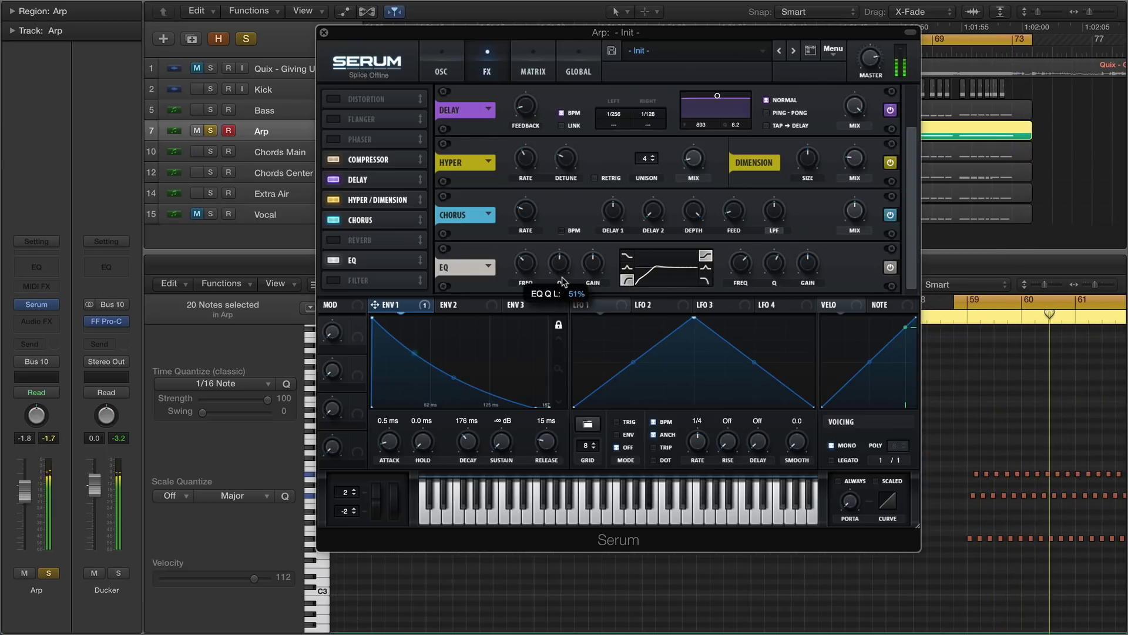
pyautogui.moveTo(531, 272)
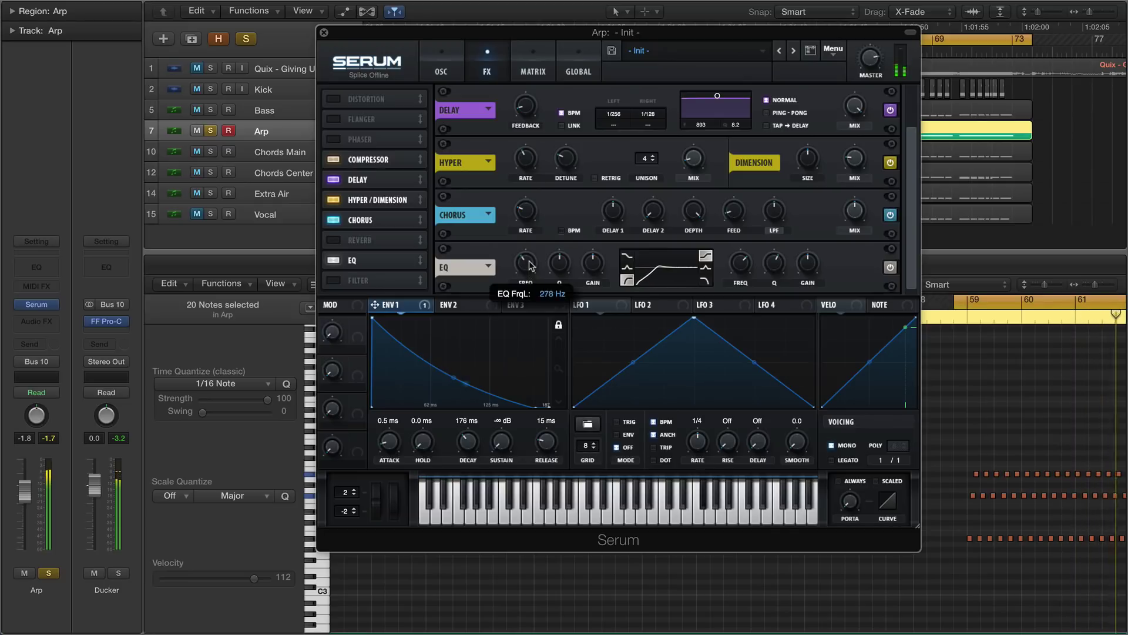
pyautogui.moveTo(531, 273); pyautogui.dragTo(531, 231)
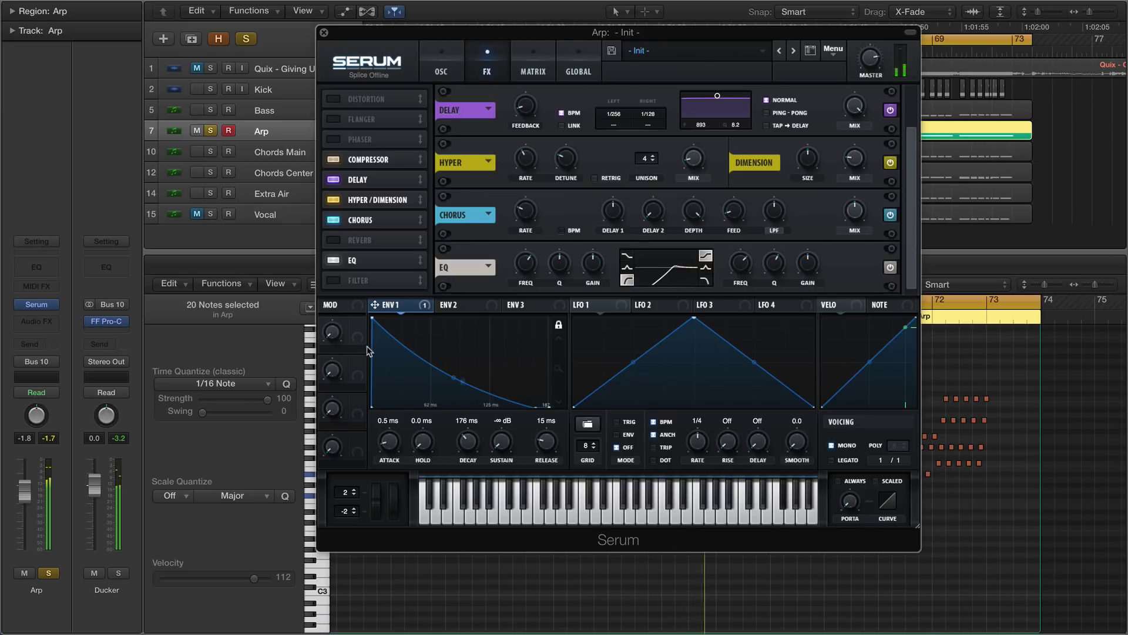
# Assign Macro 1 to the EQ's low-band frequency, rename the macro Thicken and try out its knob
pyautogui.moveTo(357, 335); pyautogui.dragTo(515, 330)
pyautogui.doubleClick(342, 348)
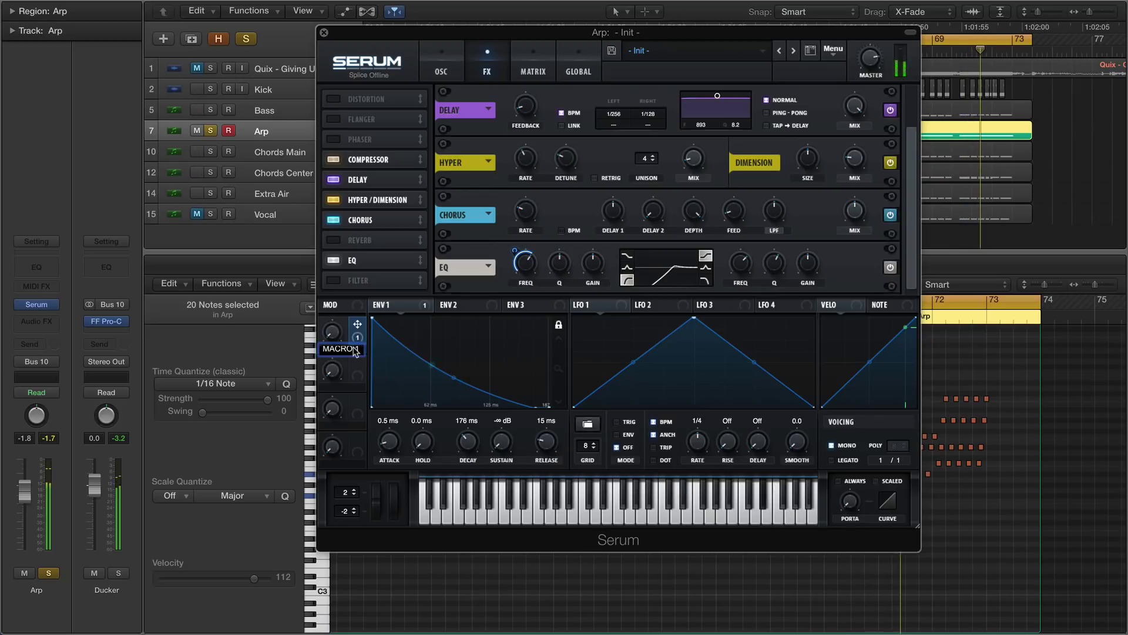
pyautogui.write('Thi')
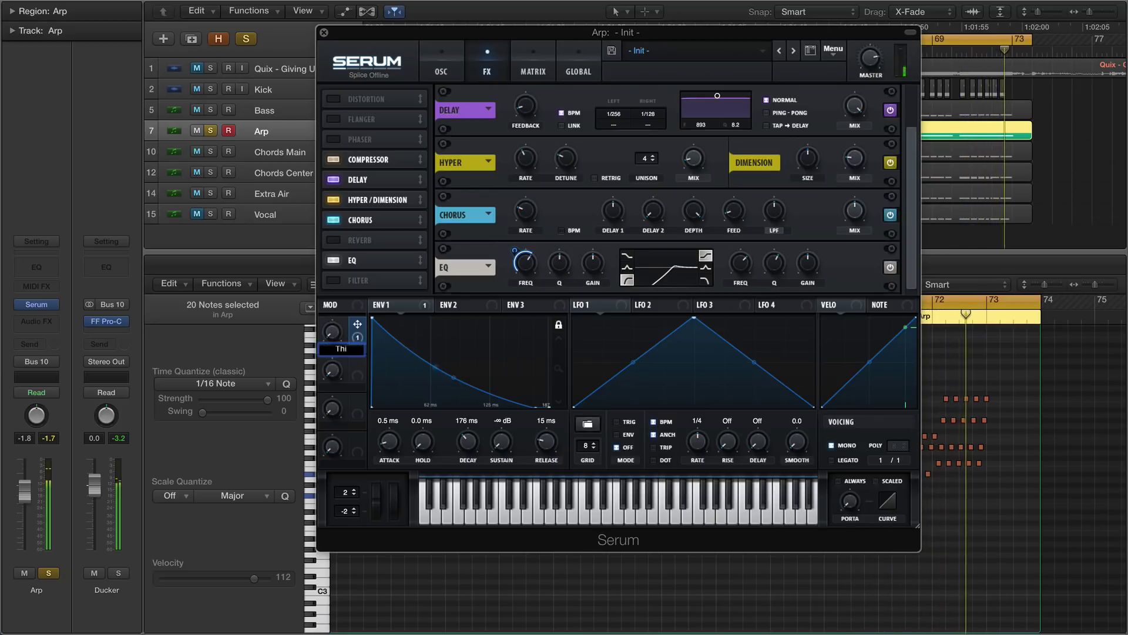
pyautogui.write('cken')
pyautogui.press('Return')
pyautogui.moveTo(339, 335)
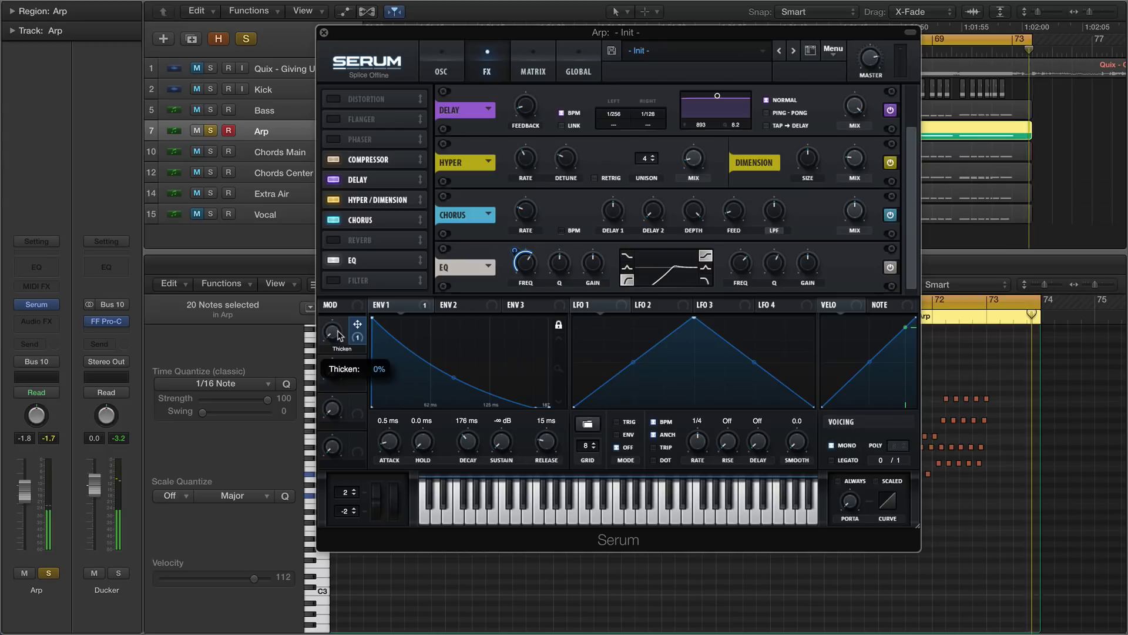
pyautogui.moveTo(339, 335); pyautogui.dragTo(357, 379)
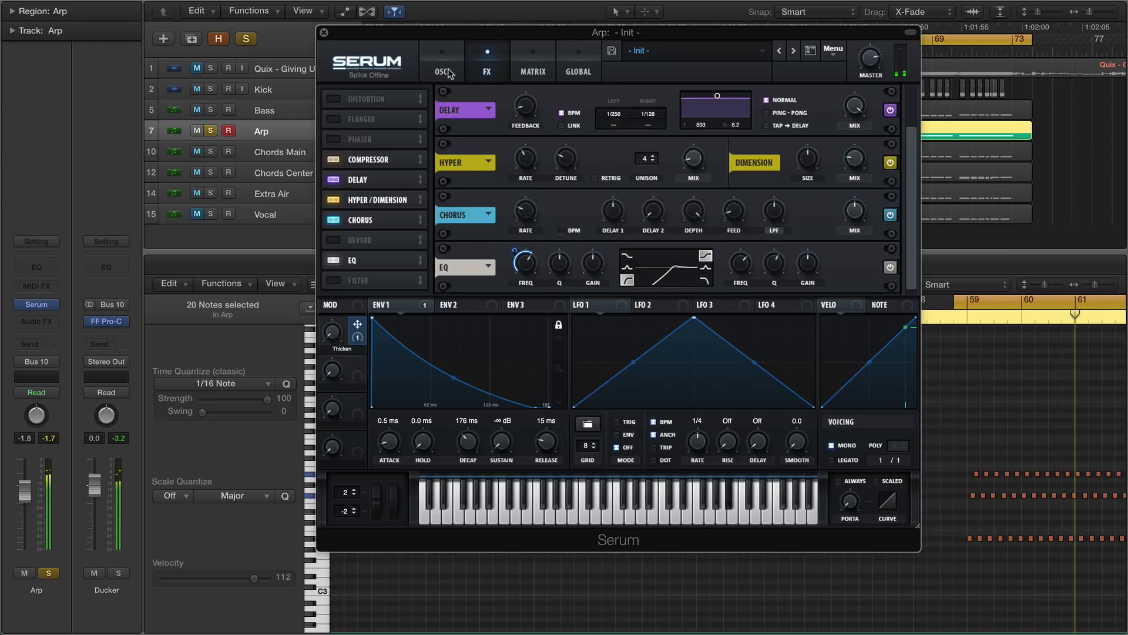
# Adjust the fine tuning of oscillator A in the Arp patch
pyautogui.click(443, 71)
pyautogui.moveTo(525, 132)
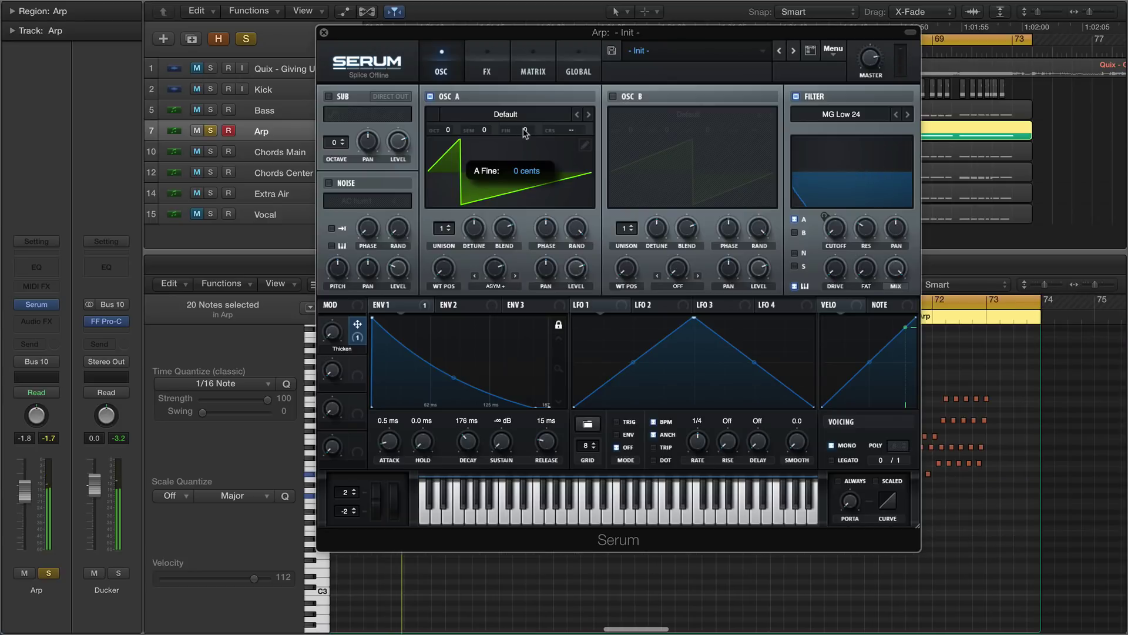
pyautogui.moveTo(524, 133); pyautogui.dragTo(526, 117)
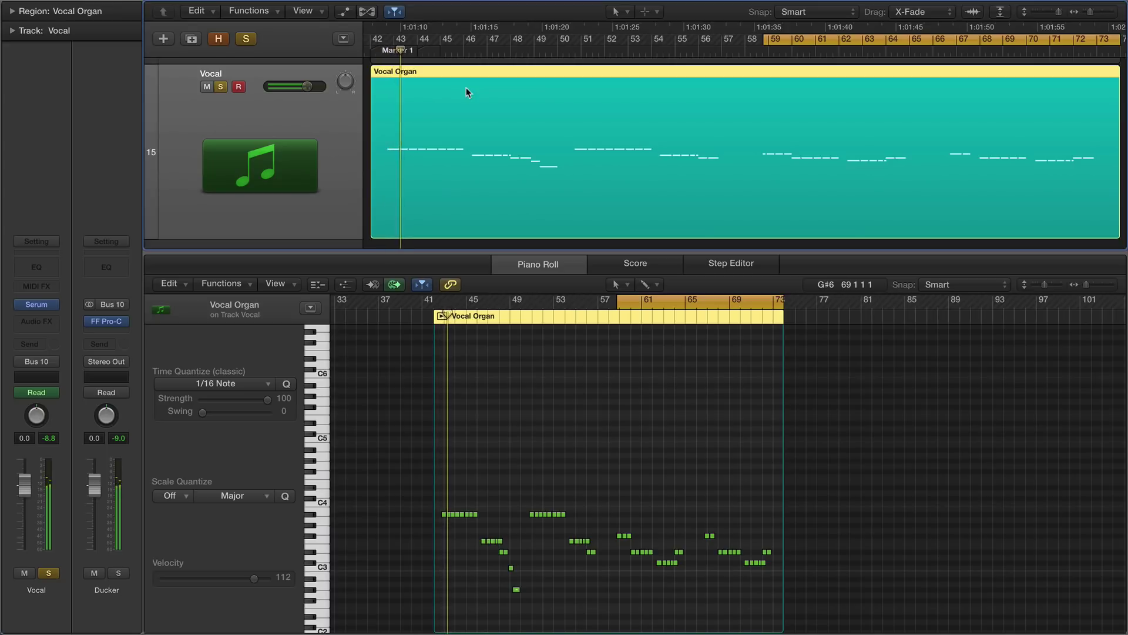
# Open the Vocal track's Quix Vocal Organ patch in Serum and audition notes on its keyboard
pyautogui.moveTo(22, 305)
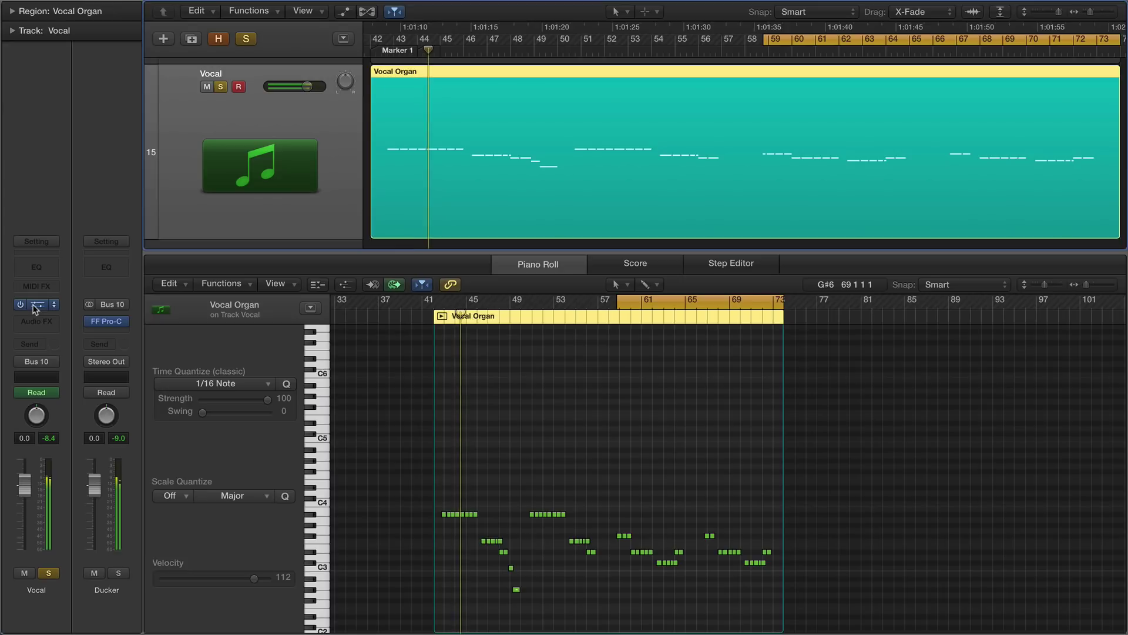
pyautogui.click(33, 305)
pyautogui.moveTo(340, 17); pyautogui.dragTo(634, 93)
pyautogui.click(923, 64)
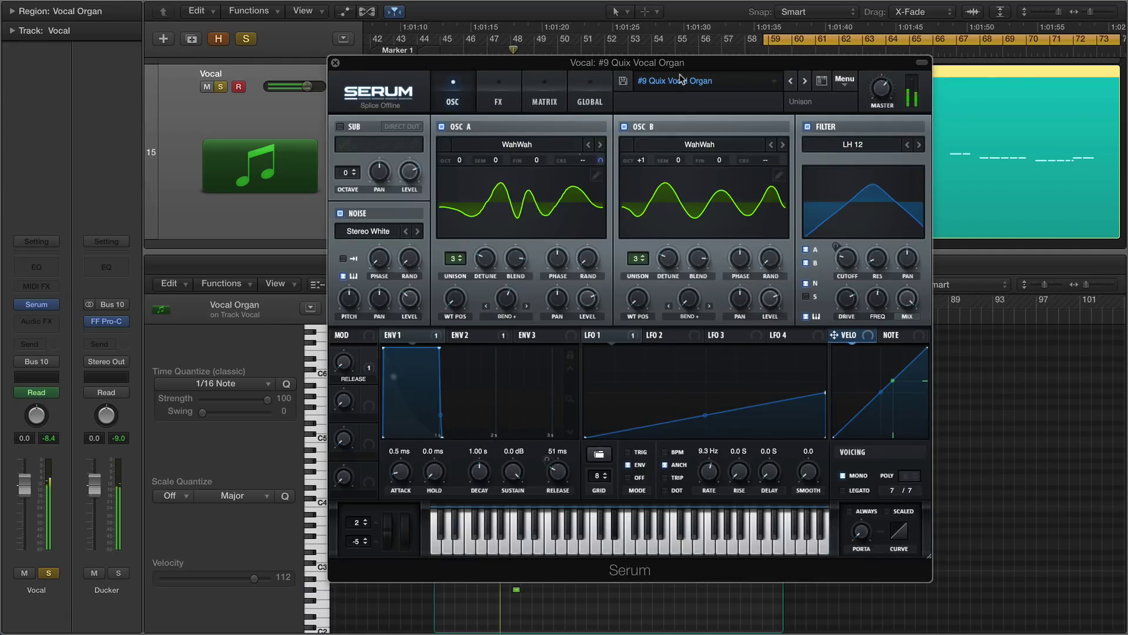
pyautogui.moveTo(685, 65); pyautogui.dragTo(685, 86)
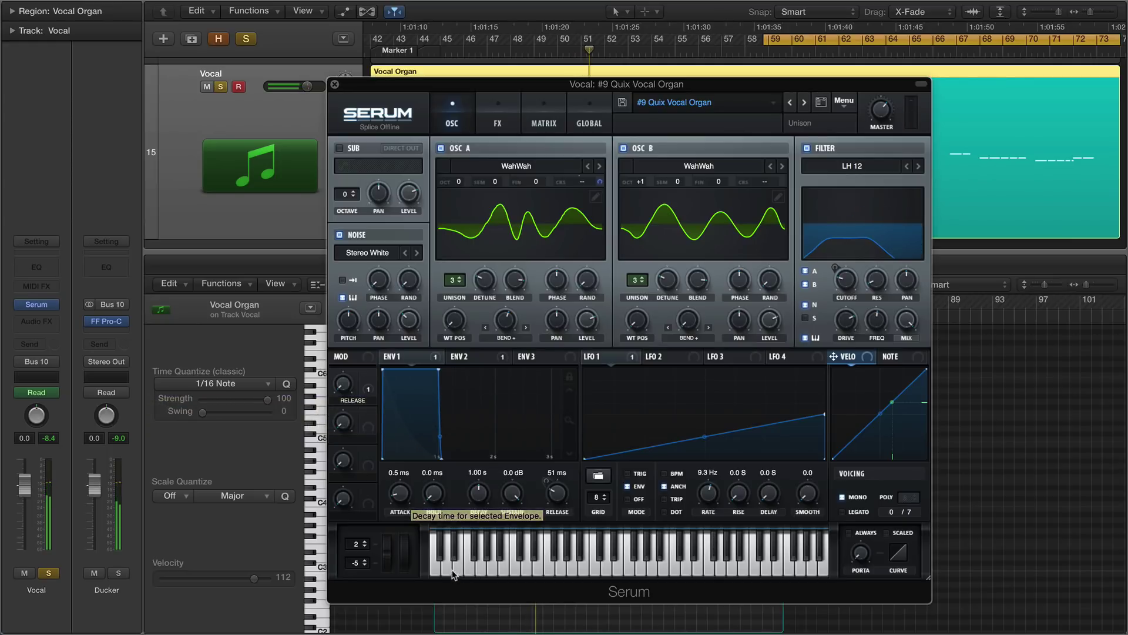
pyautogui.moveTo(454, 574)
pyautogui.mouseDown()
pyautogui.moveTo(787, 560)
pyautogui.moveTo(776, 555)
pyautogui.mouseUp()
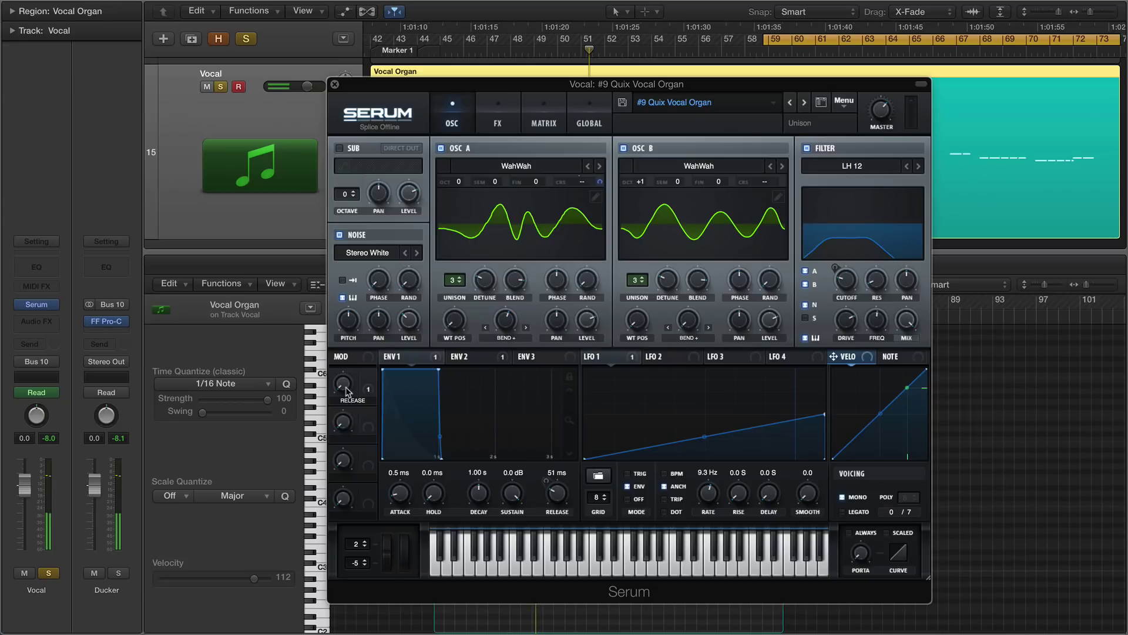
pyautogui.moveTo(479, 563)
pyautogui.mouseDown()
pyautogui.moveTo(759, 564)
pyautogui.moveTo(498, 574)
pyautogui.mouseUp()
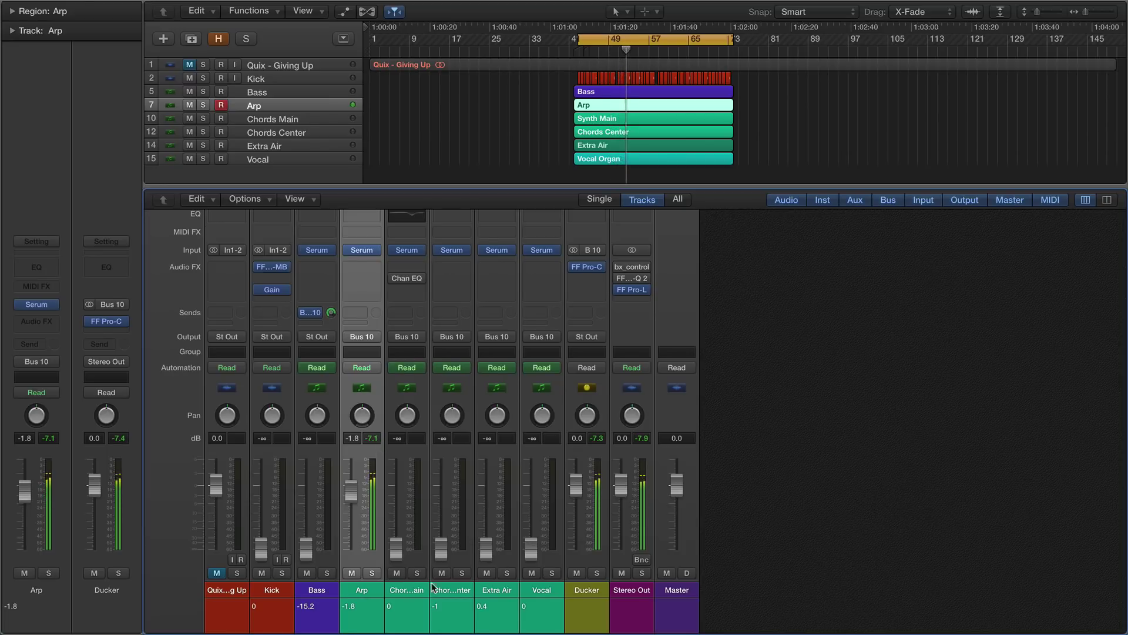
# Bring up the Chords Center, Extra Air and Vocal faders to -0.9 dB and the Chords Main fader to -0.5 dB
pyautogui.moveTo(431, 586); pyautogui.dragTo(535, 590)
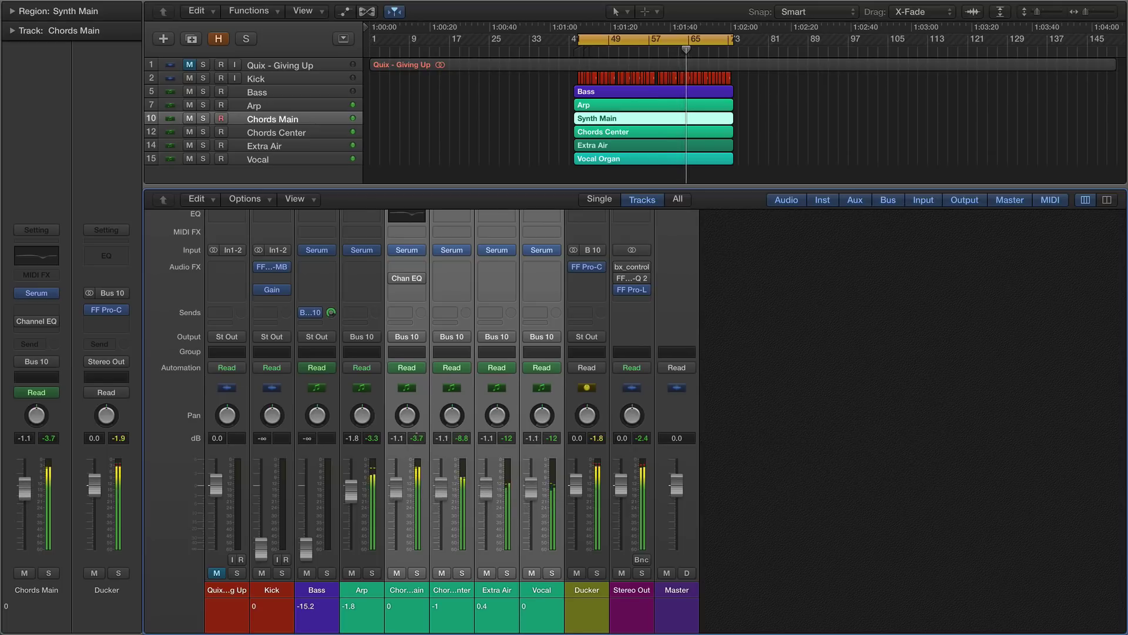
pyautogui.click(405, 589)
pyautogui.moveTo(397, 493); pyautogui.dragTo(398, 490)
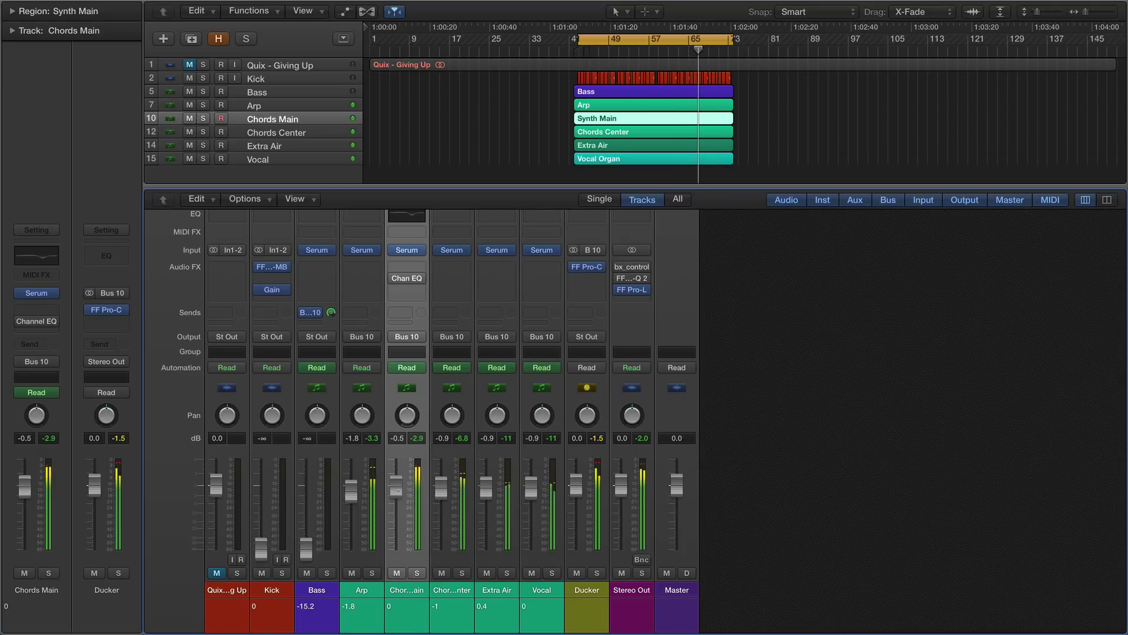